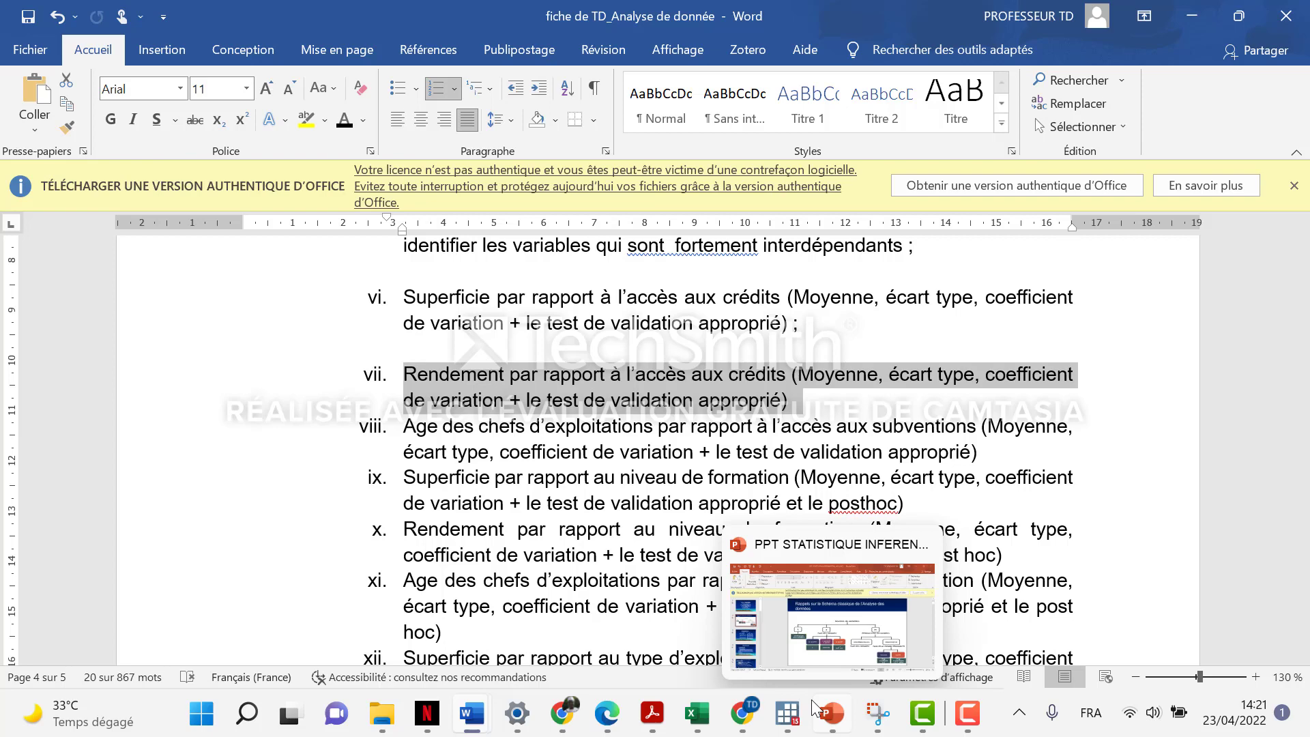
Step: Switch to Stata and open the compact table of summary statistics (tabstat) dialog
mouse_move(787, 713)
left_click(598, 623)
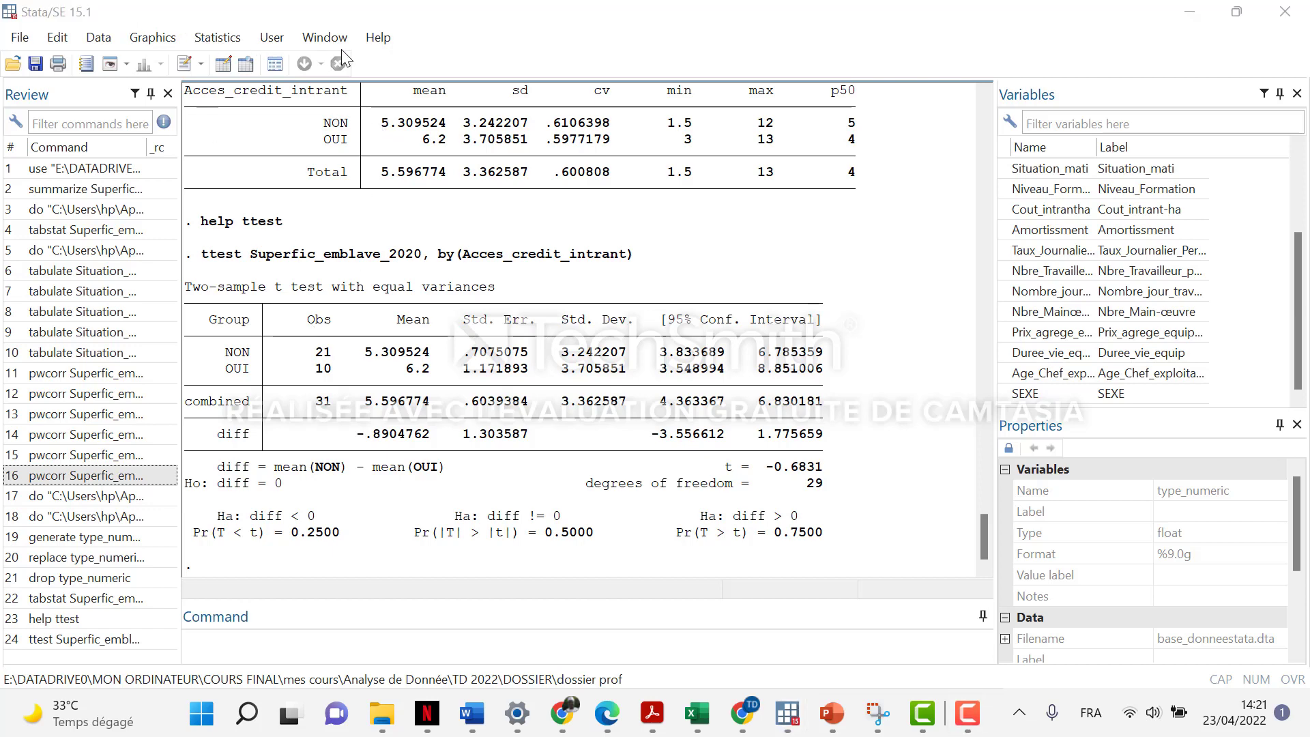
left_click(217, 42)
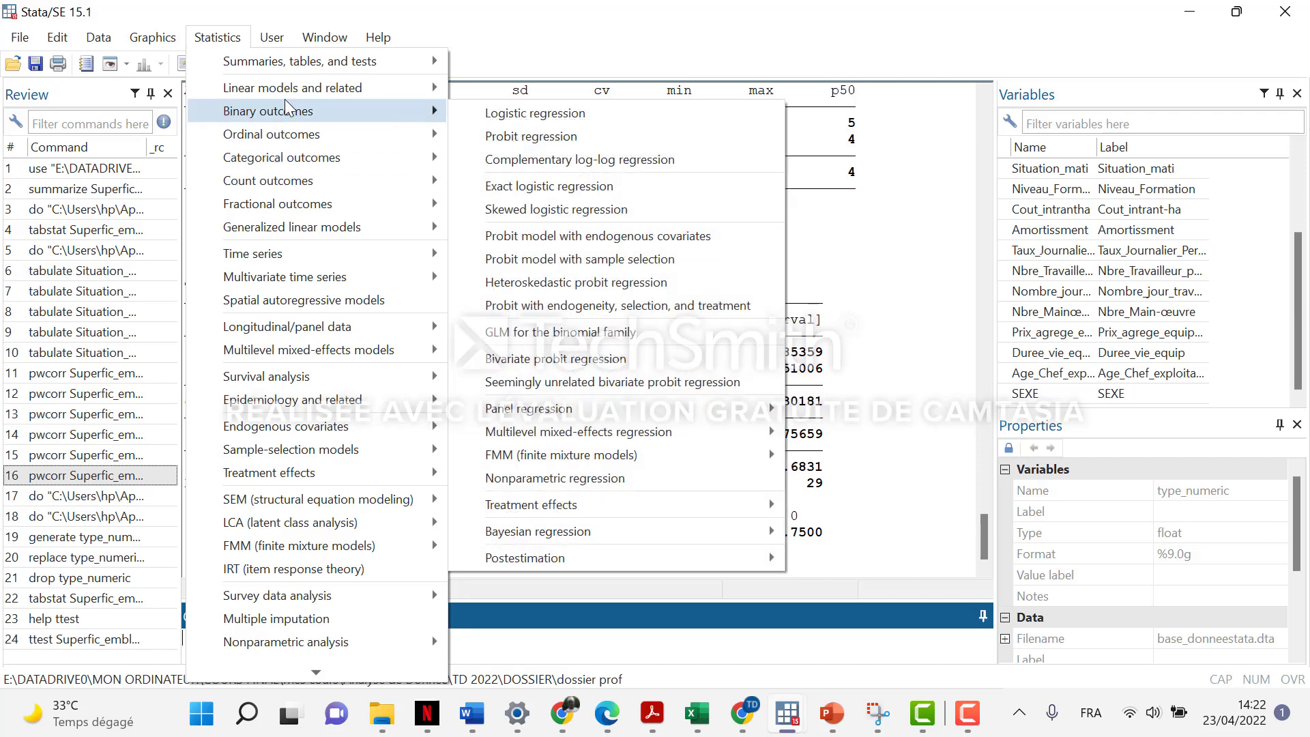
left_click(298, 44)
mouse_move(217, 38)
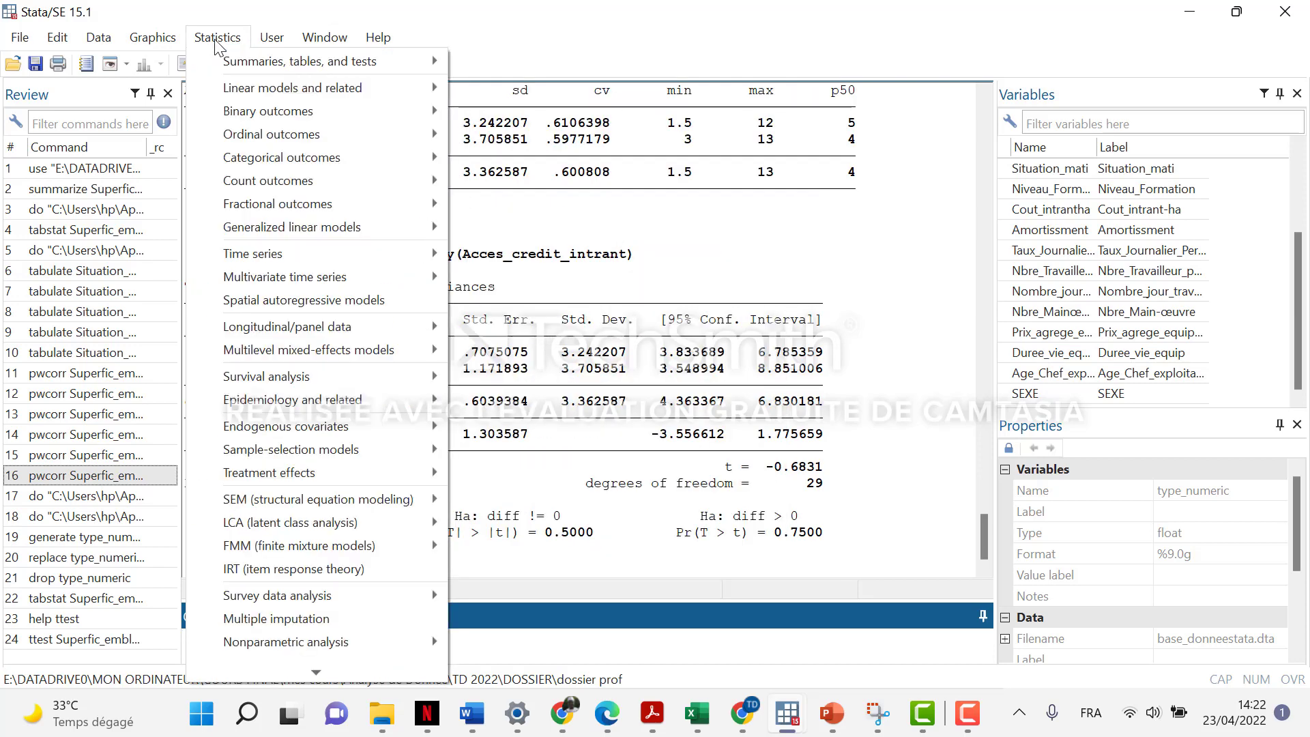
mouse_move(249, 67)
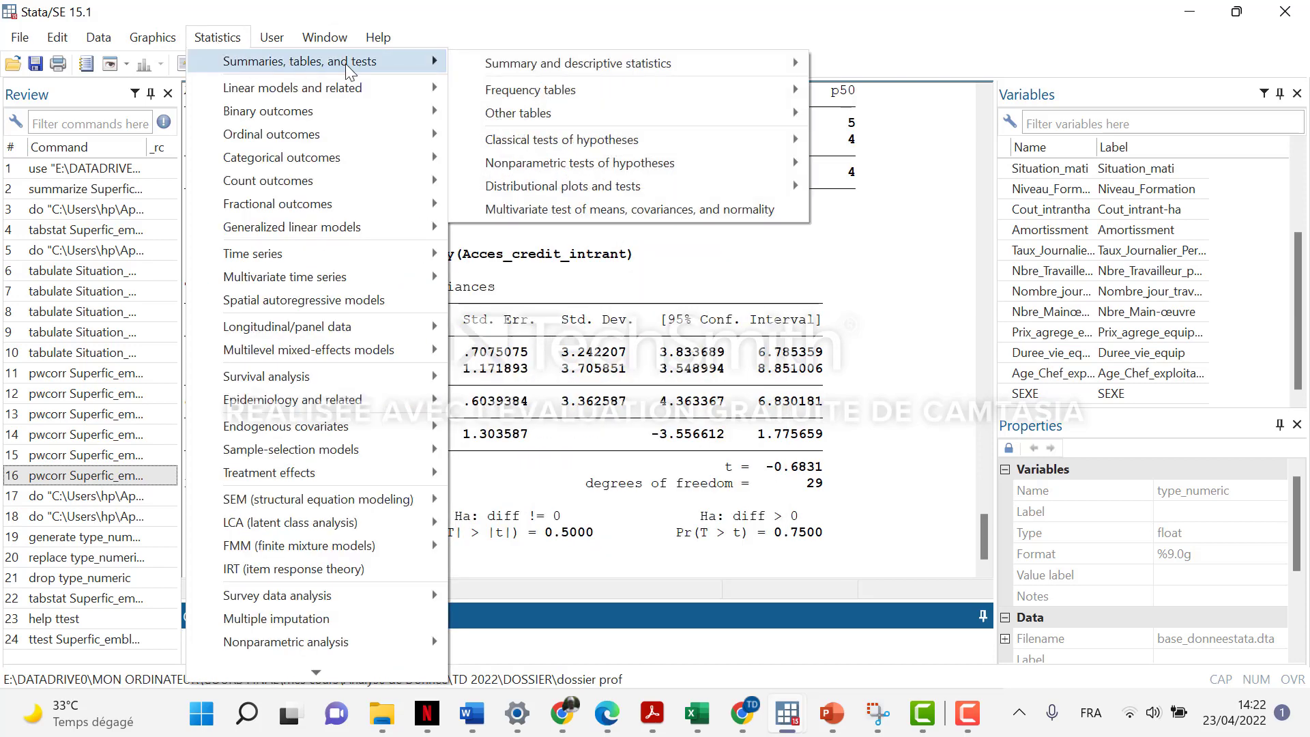
mouse_move(580, 68)
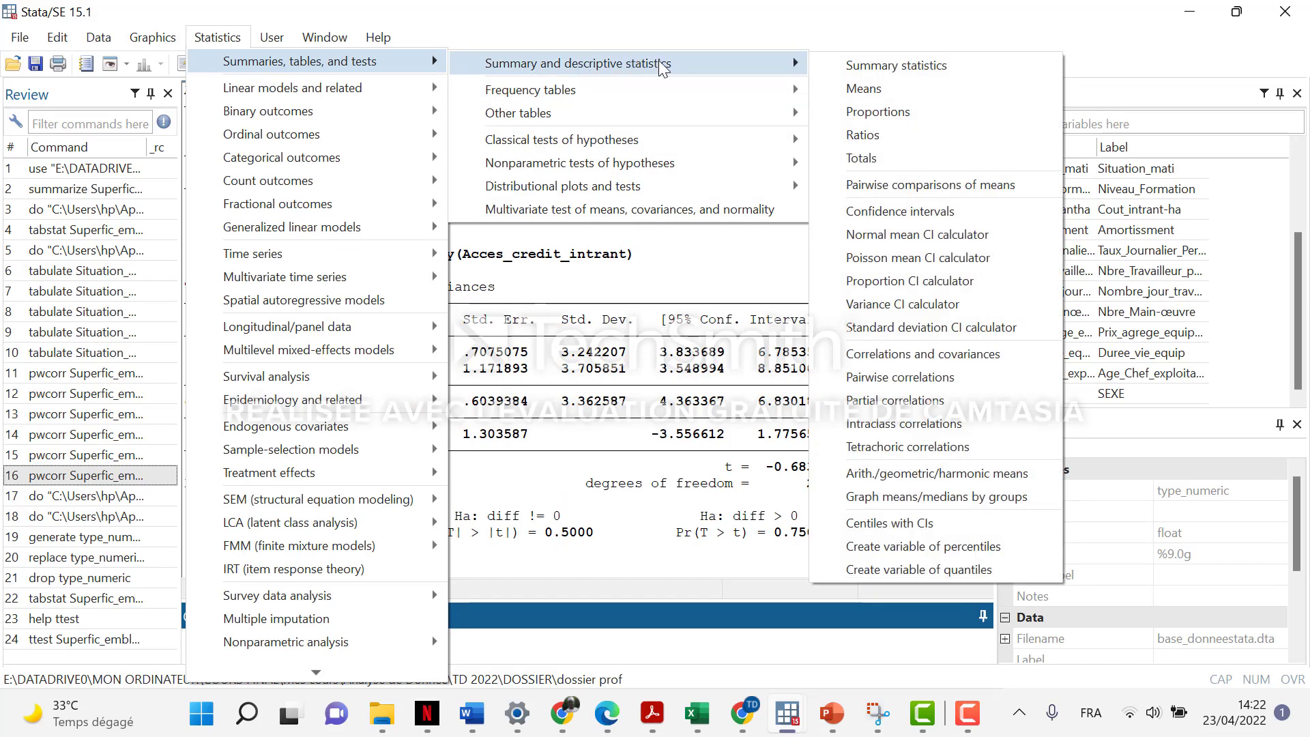
mouse_move(602, 116)
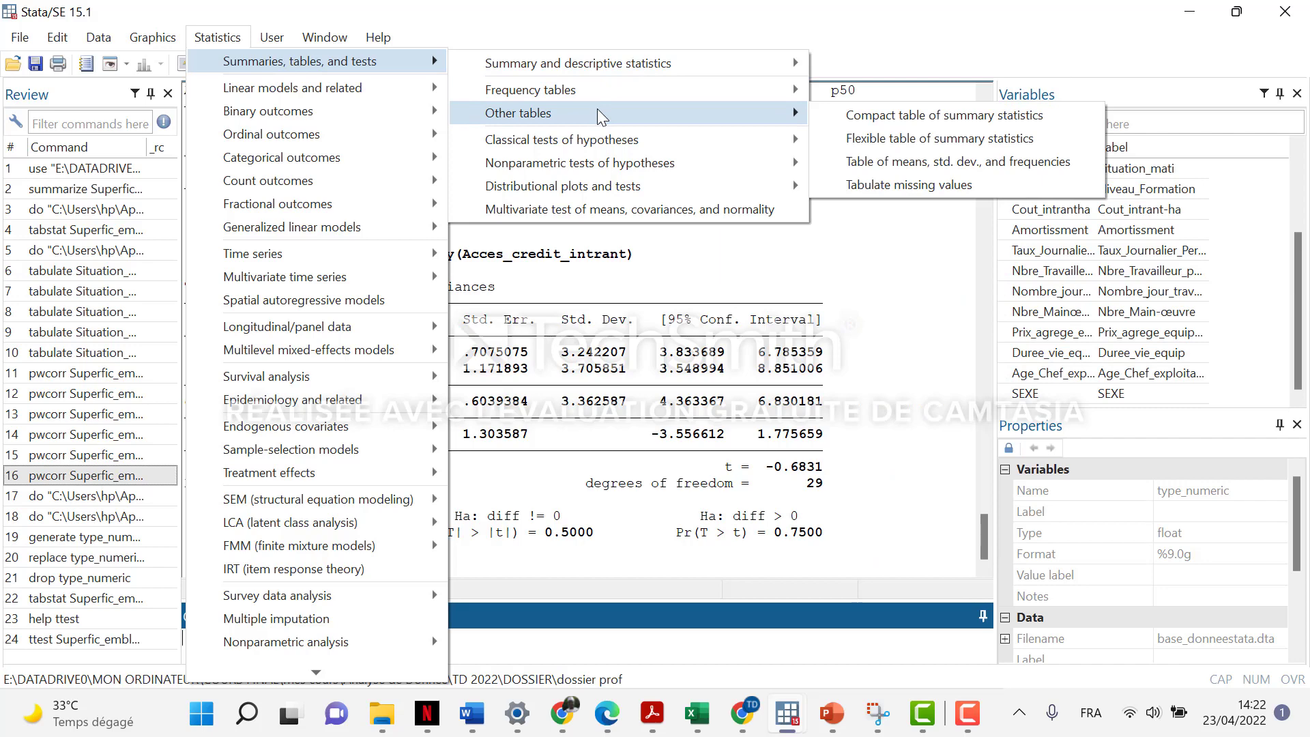
left_click(865, 118)
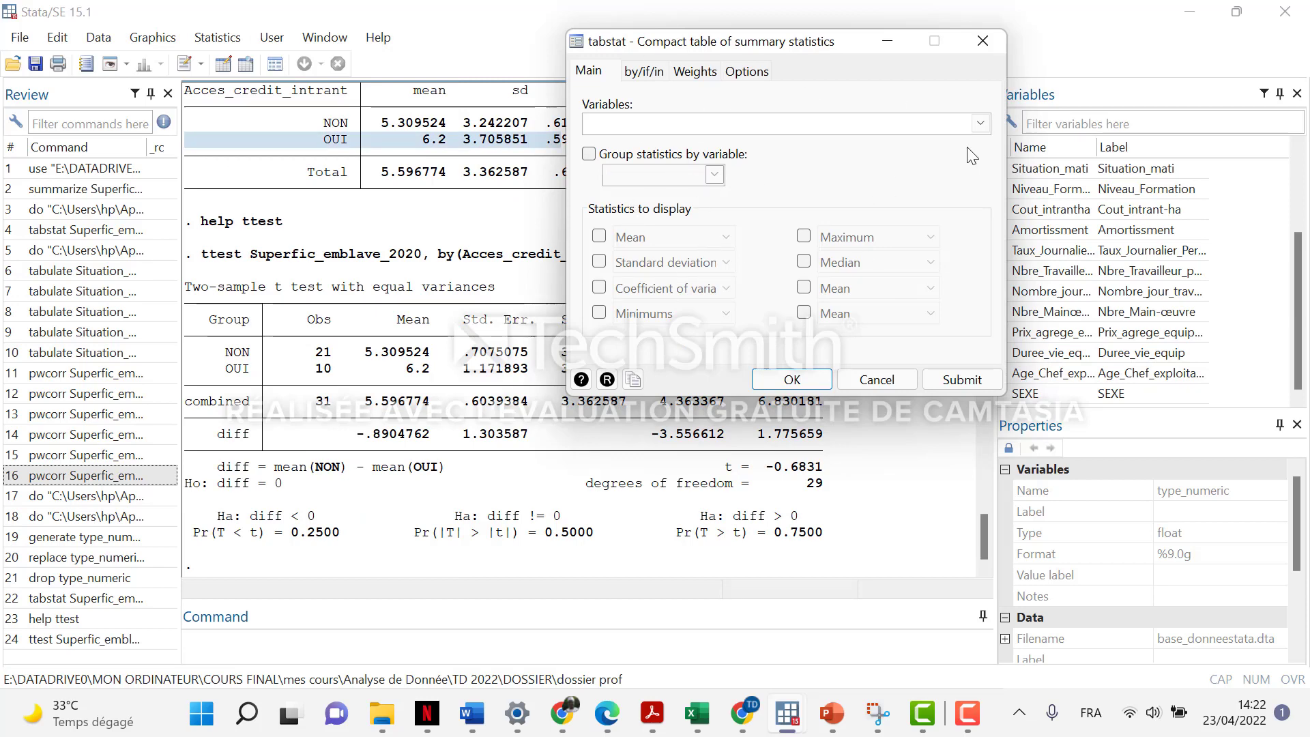
Step: Choose Superfic_emblave_2020 as the table variable and group the statistics by Acces_credit_intrant
left_click(979, 123)
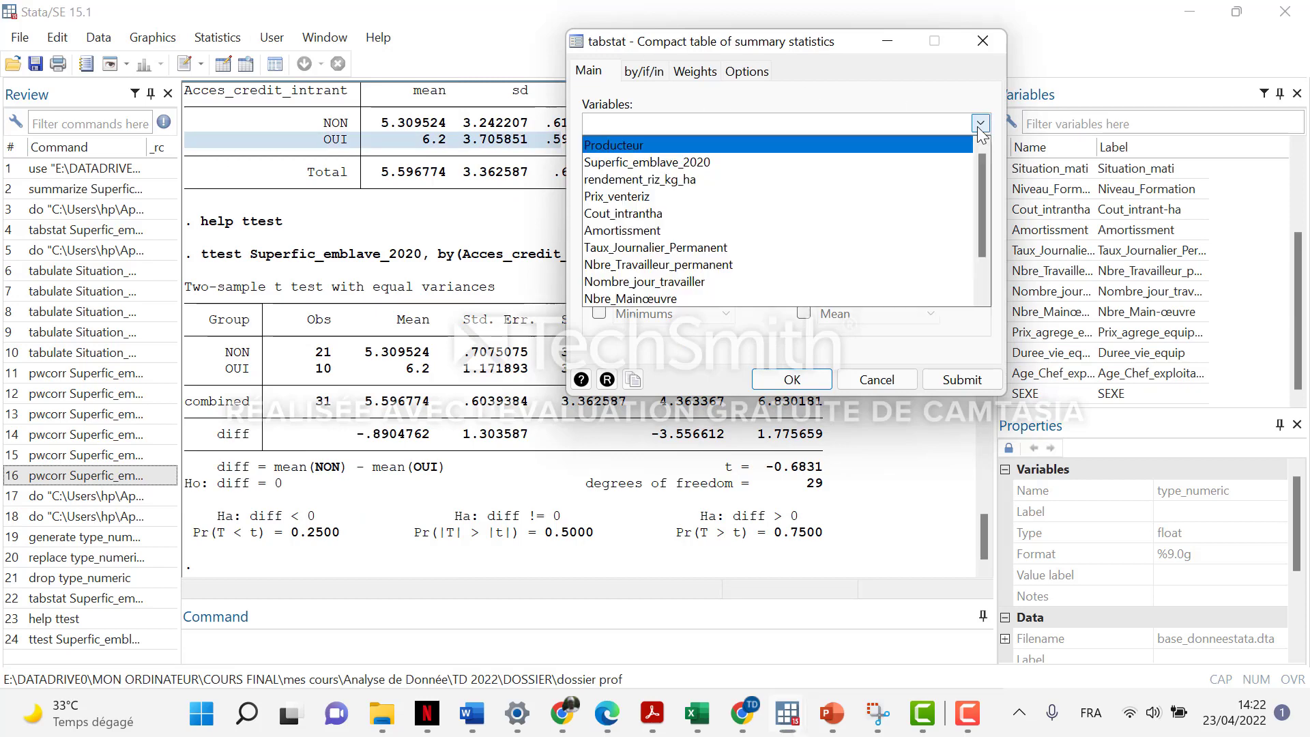
left_click(885, 162)
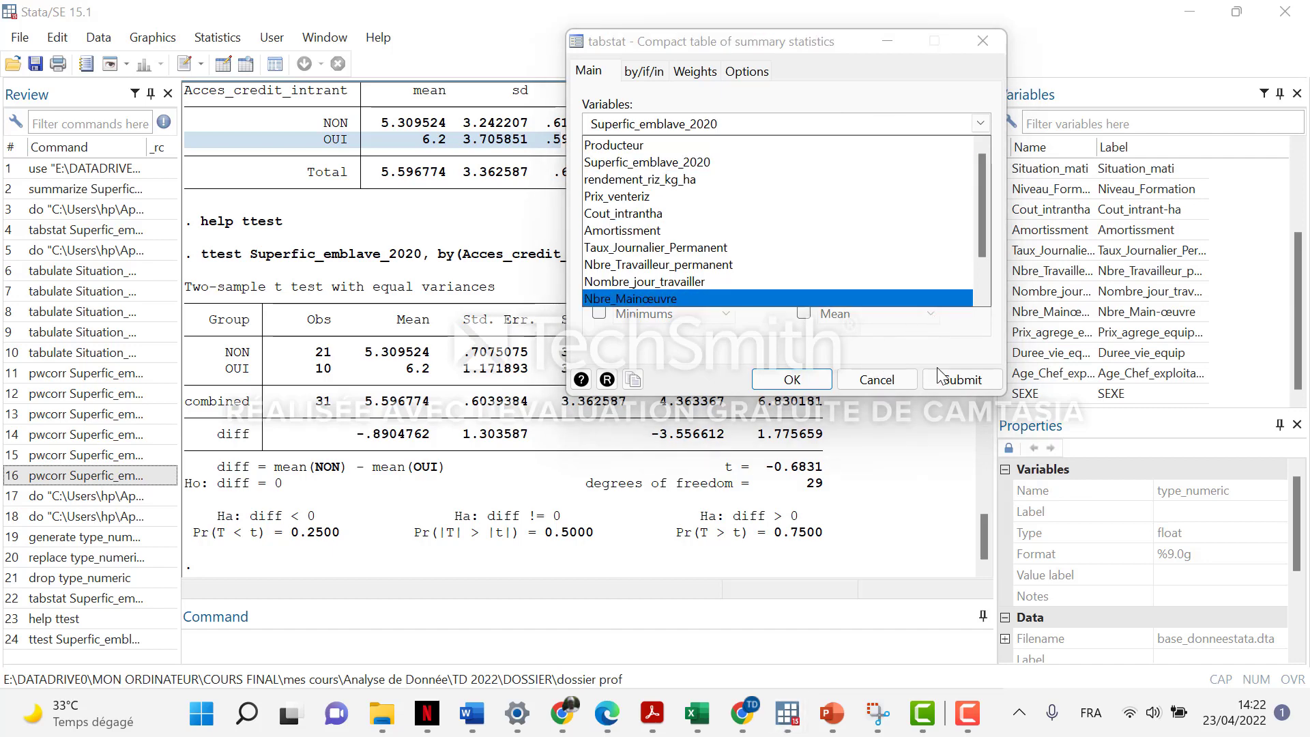
left_click(773, 390)
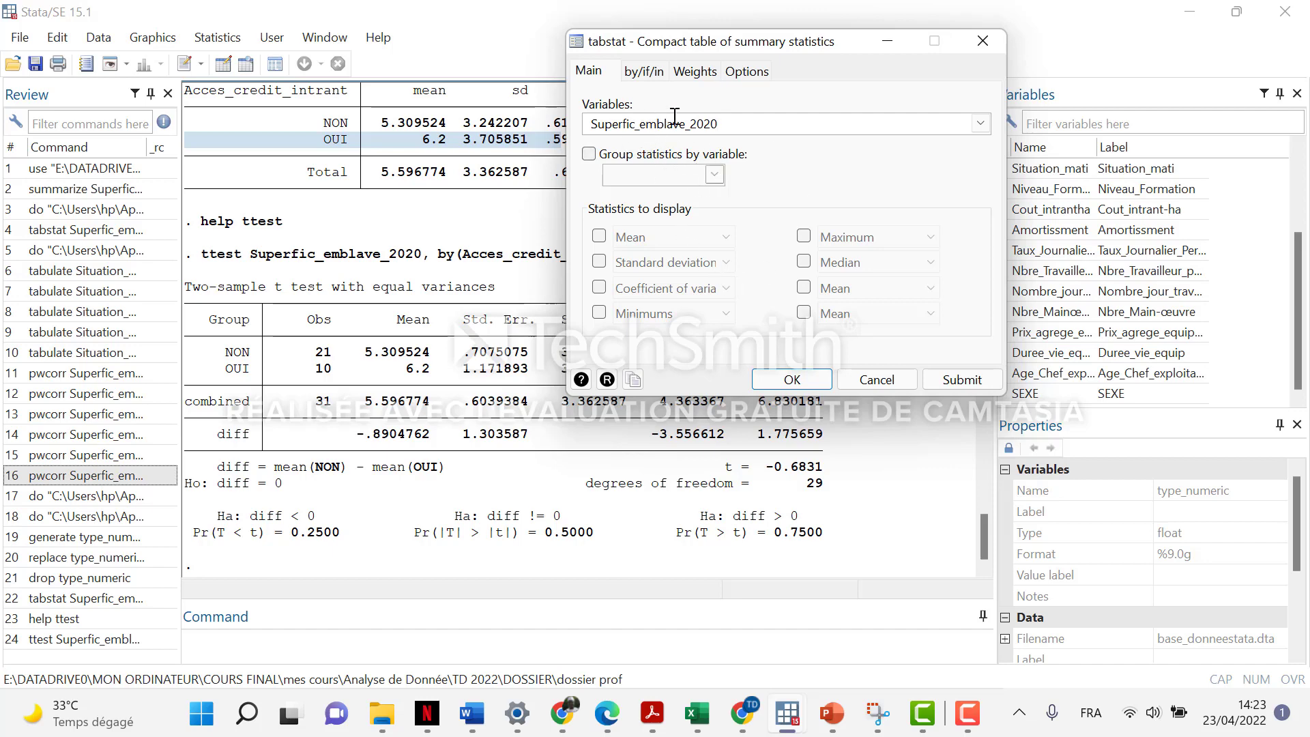
left_click(588, 155)
left_click(714, 175)
left_click(686, 212)
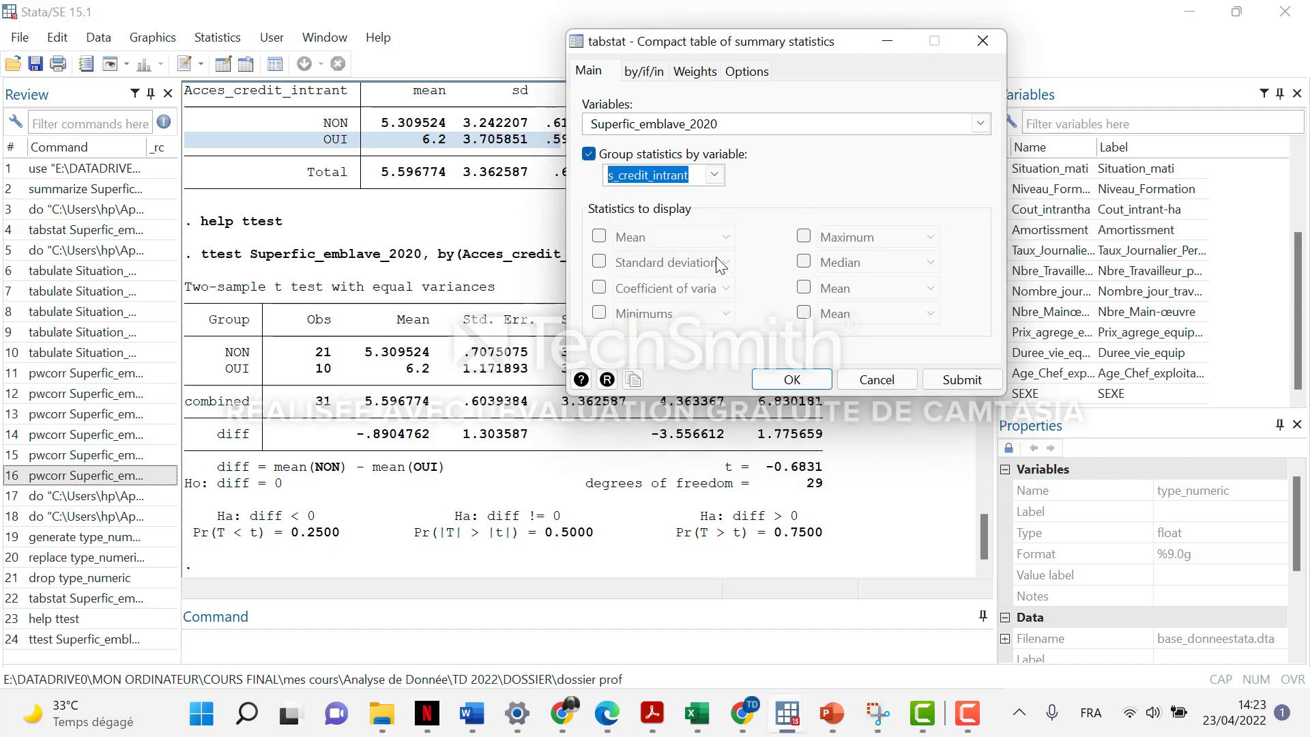
Step: Include the mean, standard deviation and coefficient of variation, and generate the summary table
left_click(600, 236)
left_click(600, 262)
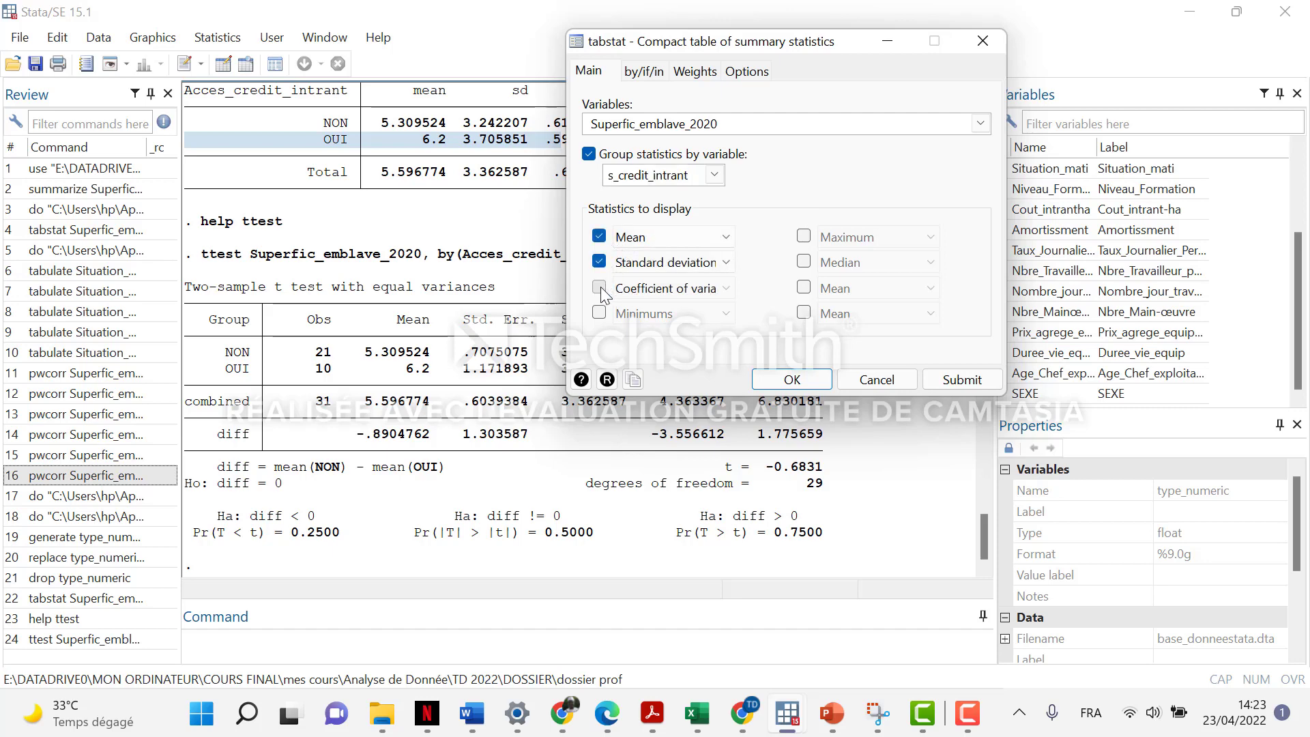
left_click(600, 288)
left_click(962, 381)
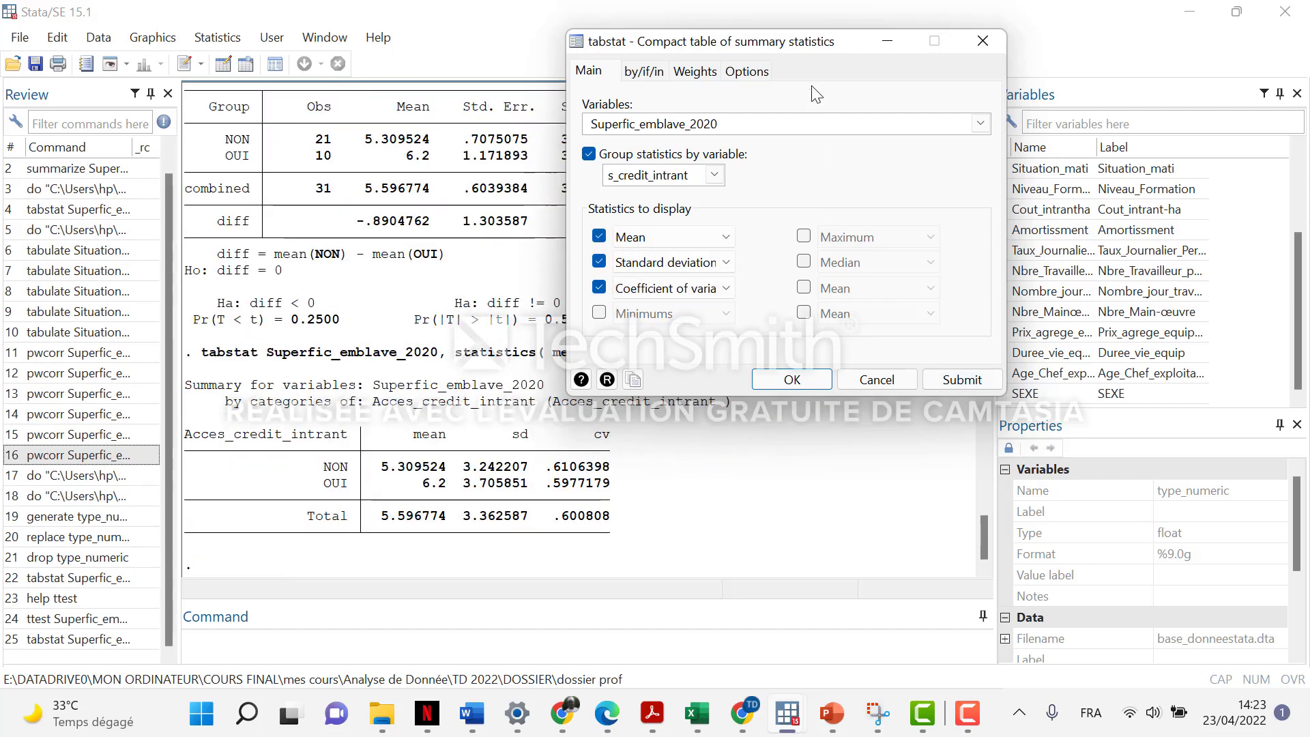
Step: Copy the new Acces_credit_intrant summary results in table format, from the header through the Total row
left_click_drag(807, 49, 1153, 45)
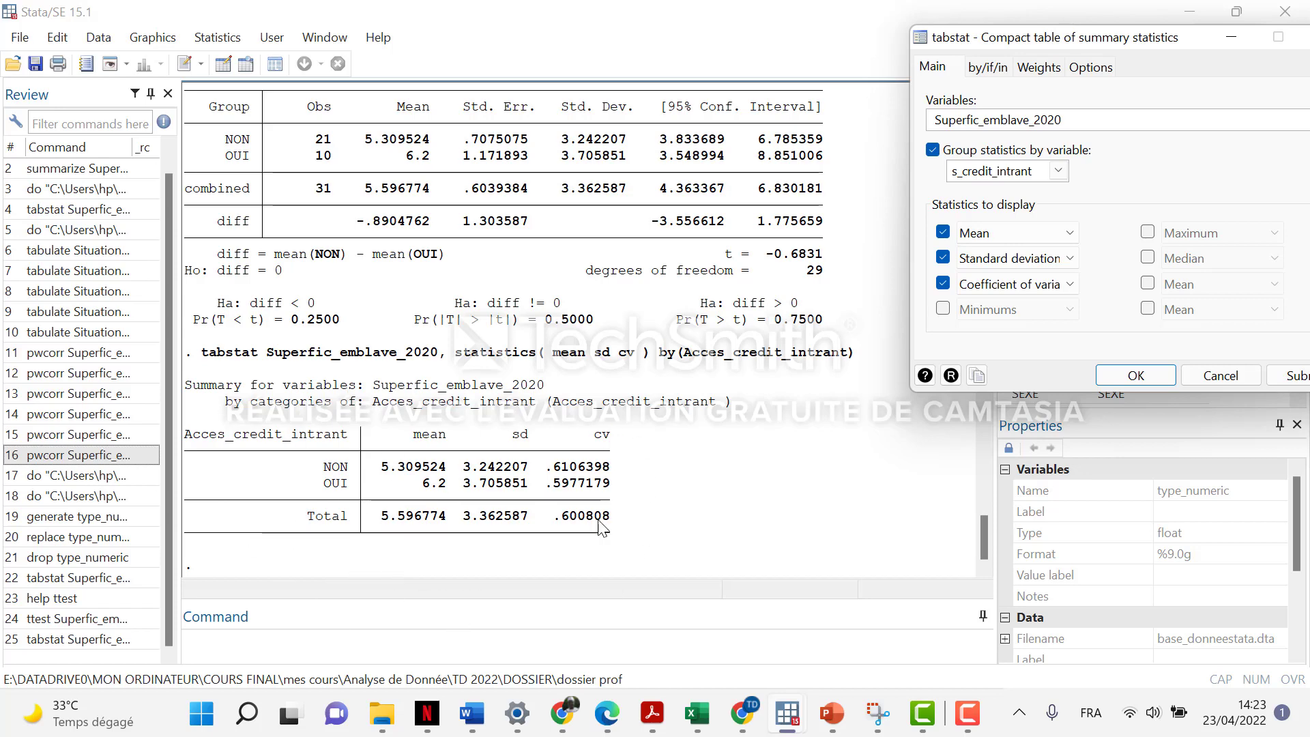
left_click_drag(609, 527, 184, 430)
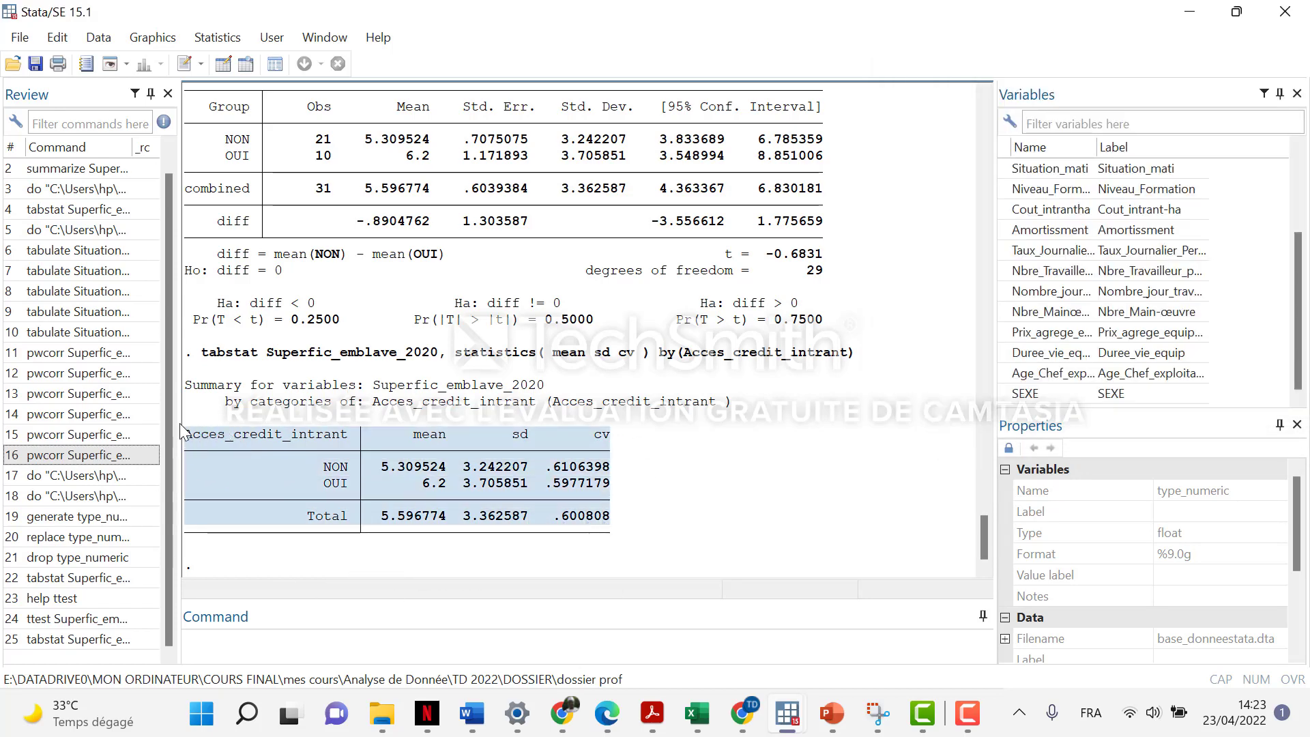
right_click(266, 467)
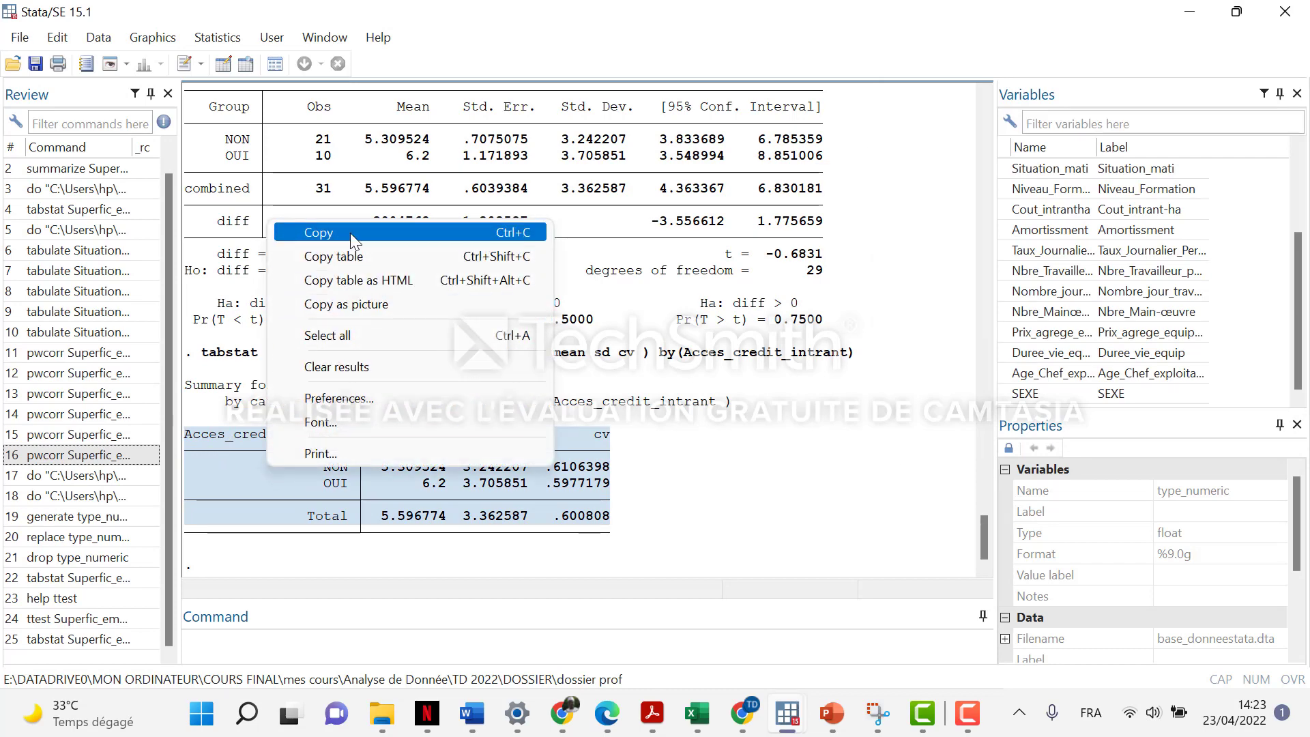
left_click(355, 258)
Step: Switch to the Classeur1 workbook in Excel and paste the copied table at cell H9
mouse_move(705, 717)
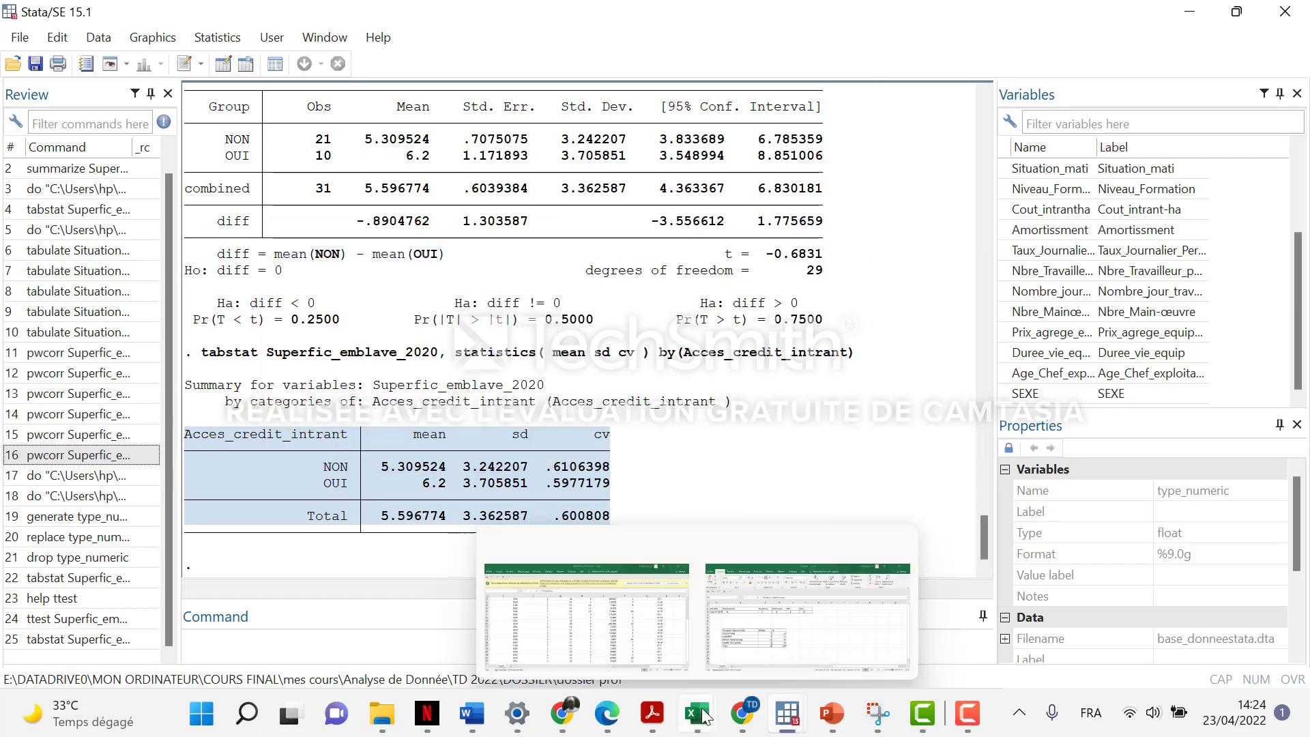
left_click(777, 627)
left_click(812, 419)
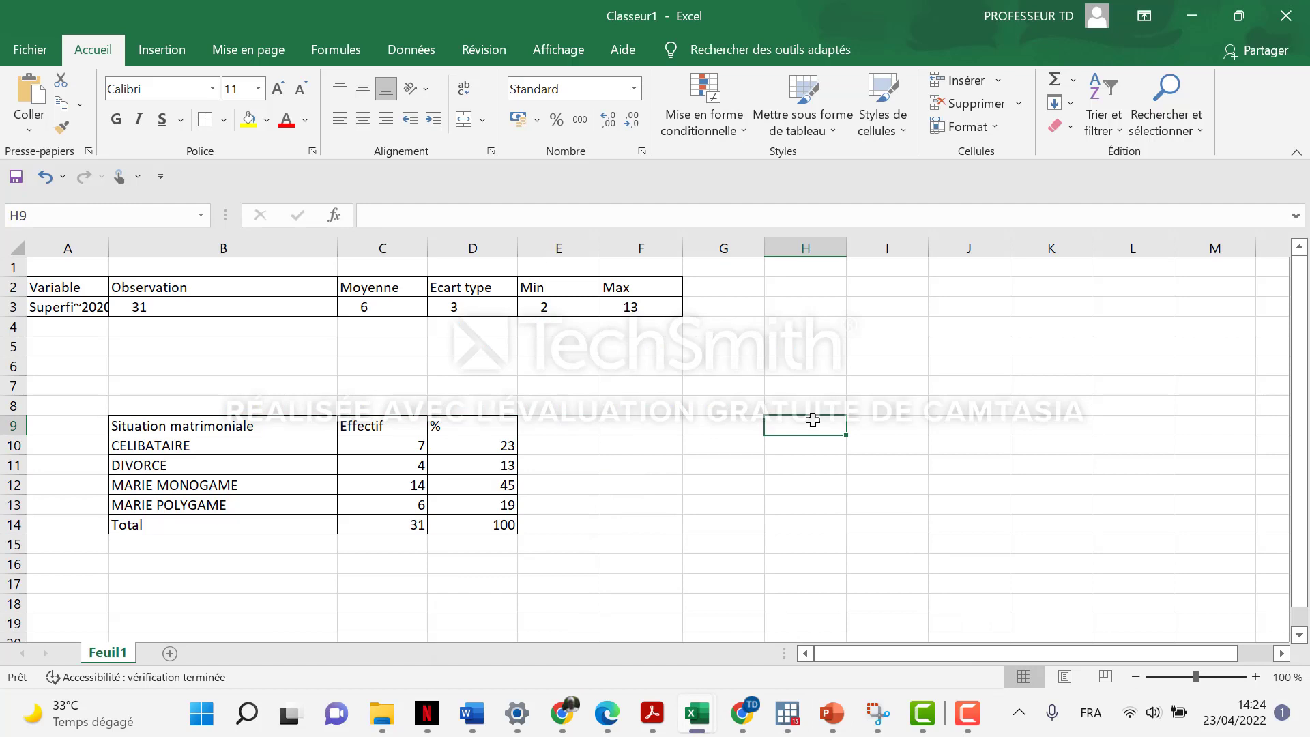
key("ctrl+v")
left_click(884, 452)
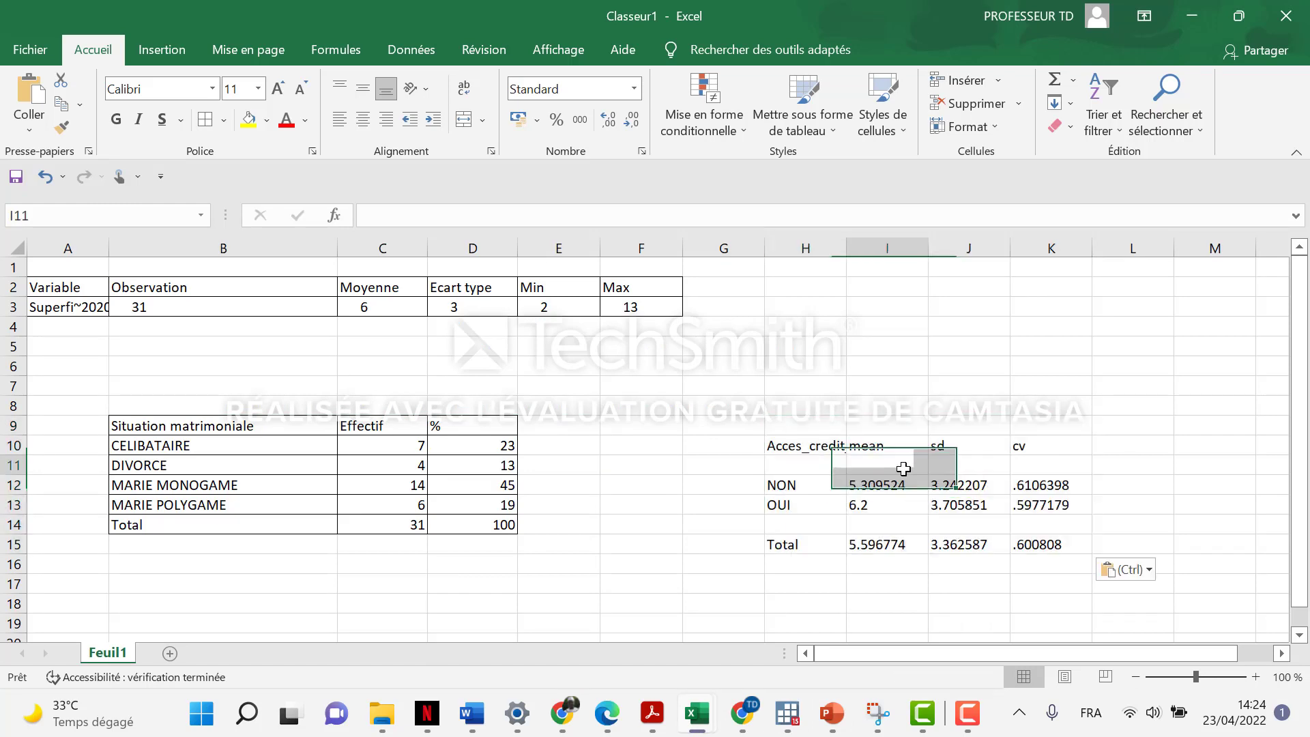
Step: Replace the Acces_credit_intrant header in H10 with "Accès au Crédit" and fit column H to its content
left_click(802, 449)
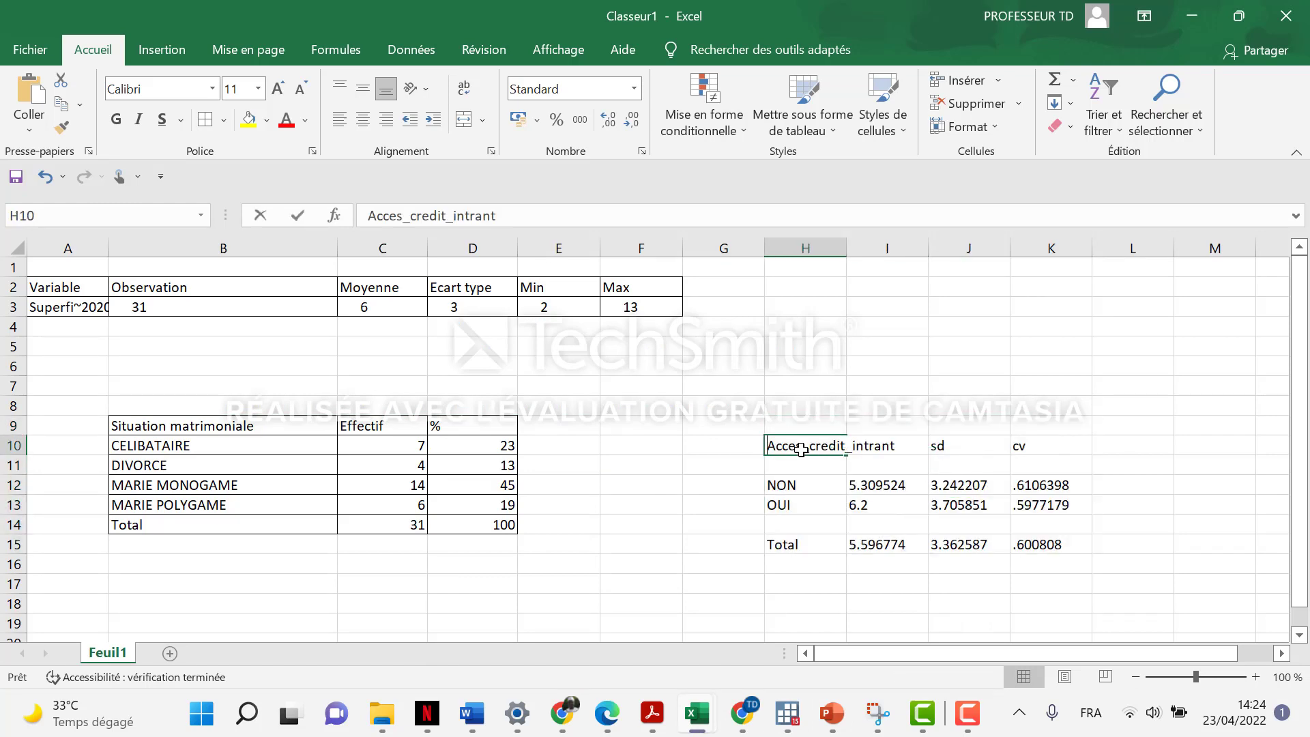
type("Ac")
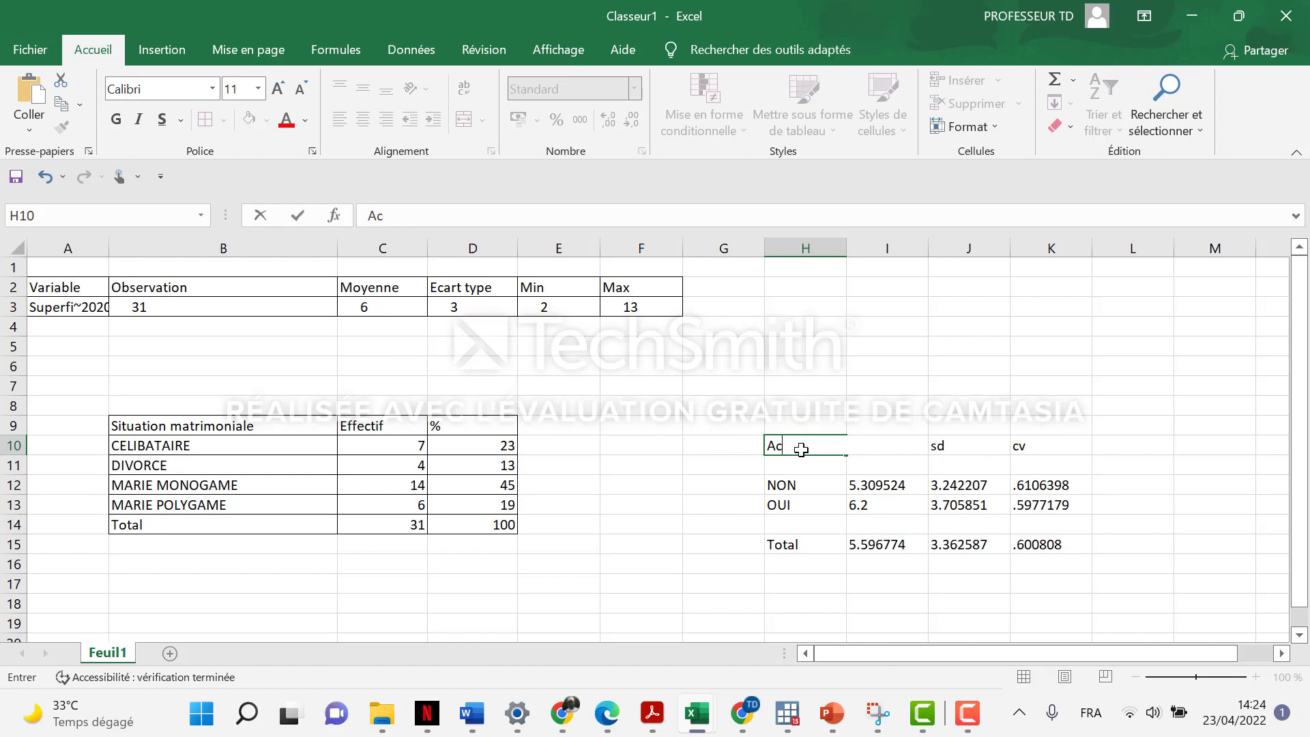
type("eccès au Cr")
type("d")
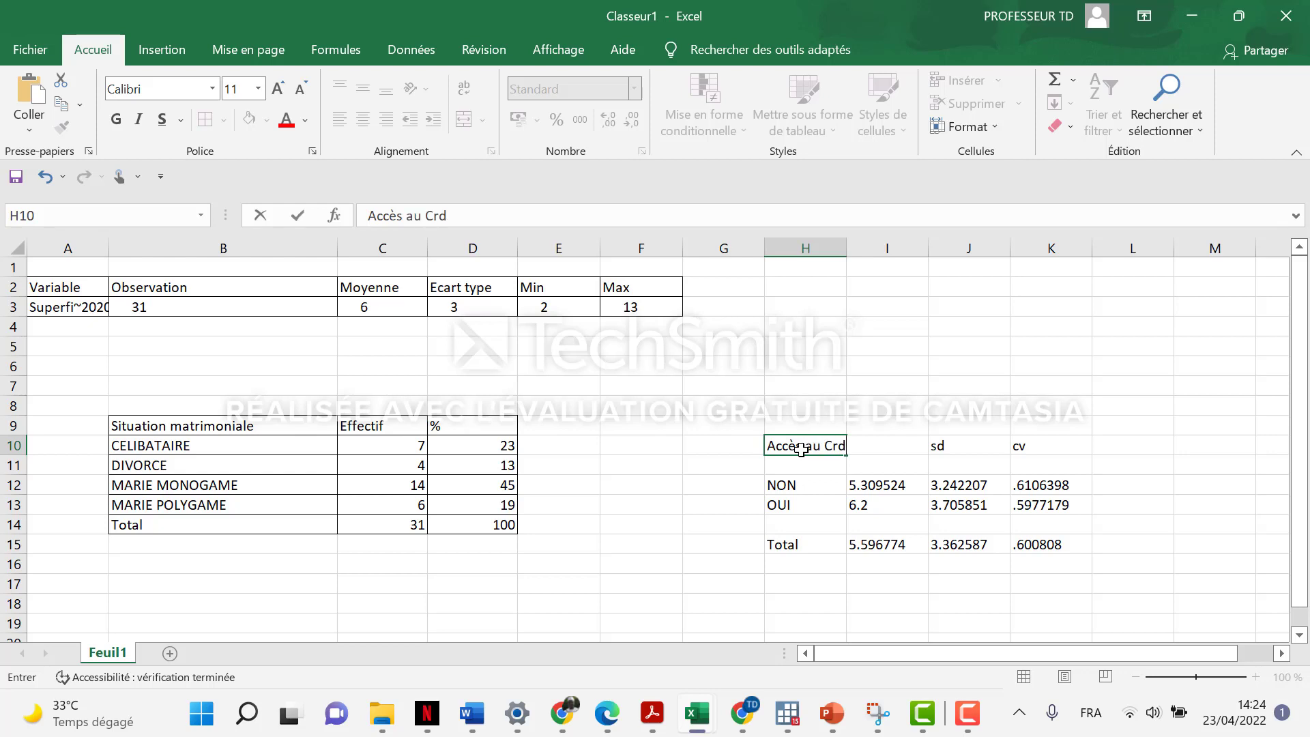
key("BackSpace")
type("édit")
double_click(848, 249)
left_click(972, 407)
Step: Add the heading "Superficie" in cell I9, above the mean column header
left_click(912, 445)
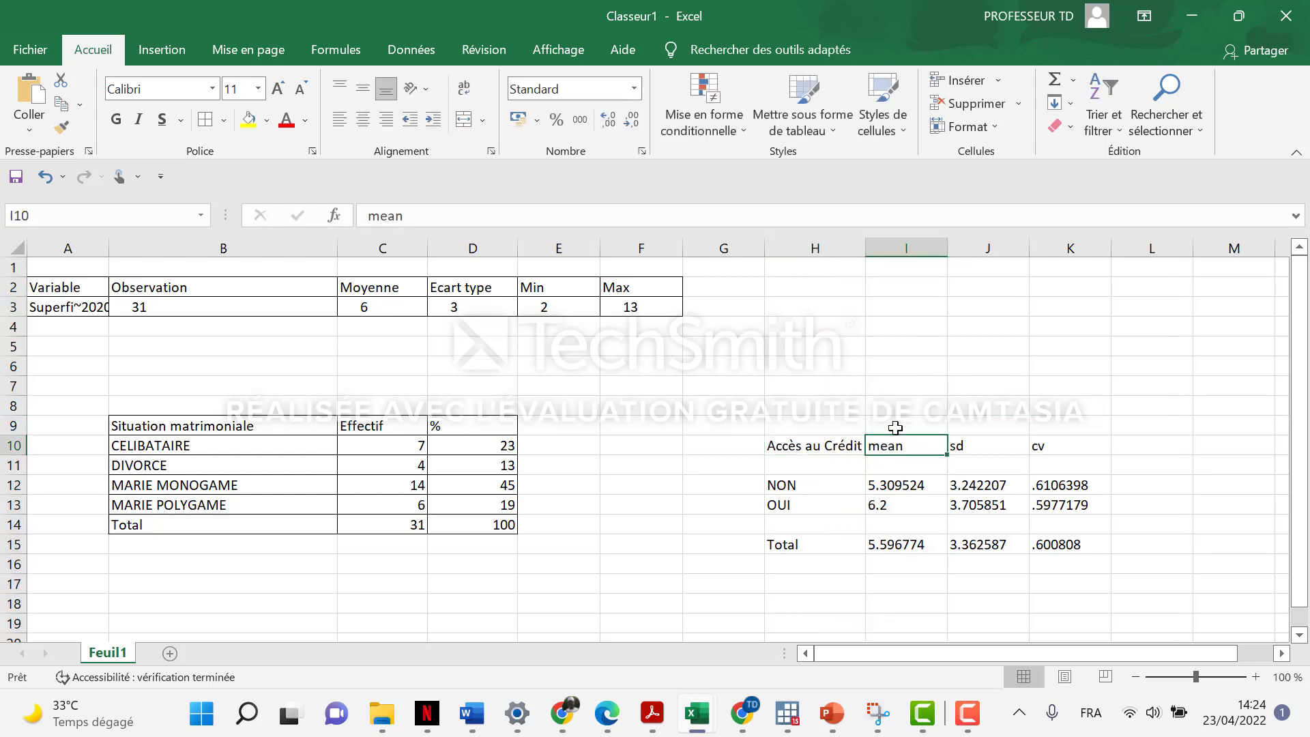
left_click(895, 428)
type("Sup")
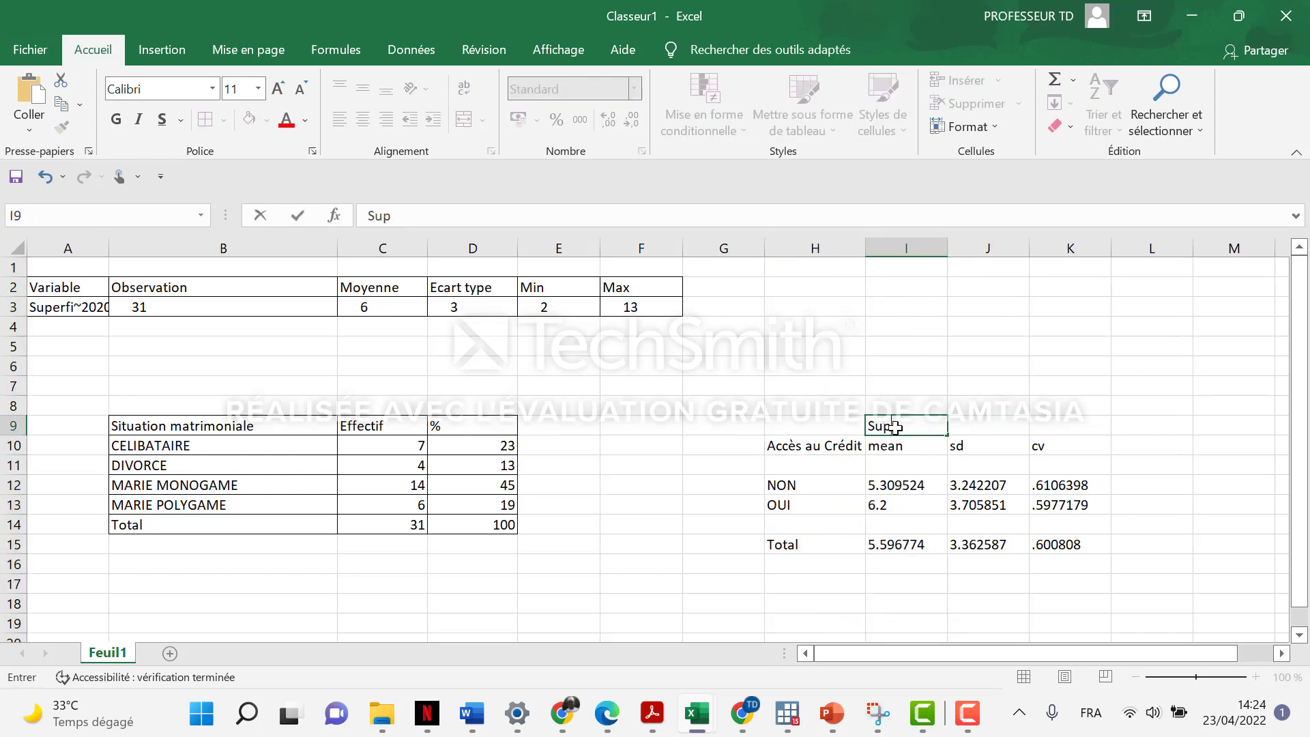
type("erficie")
Step: Replace the mean, sd and cv headers in row 10 with "Moyenne", "Ecart type" and "coeff de vat"
left_click(912, 453)
type("Mo")
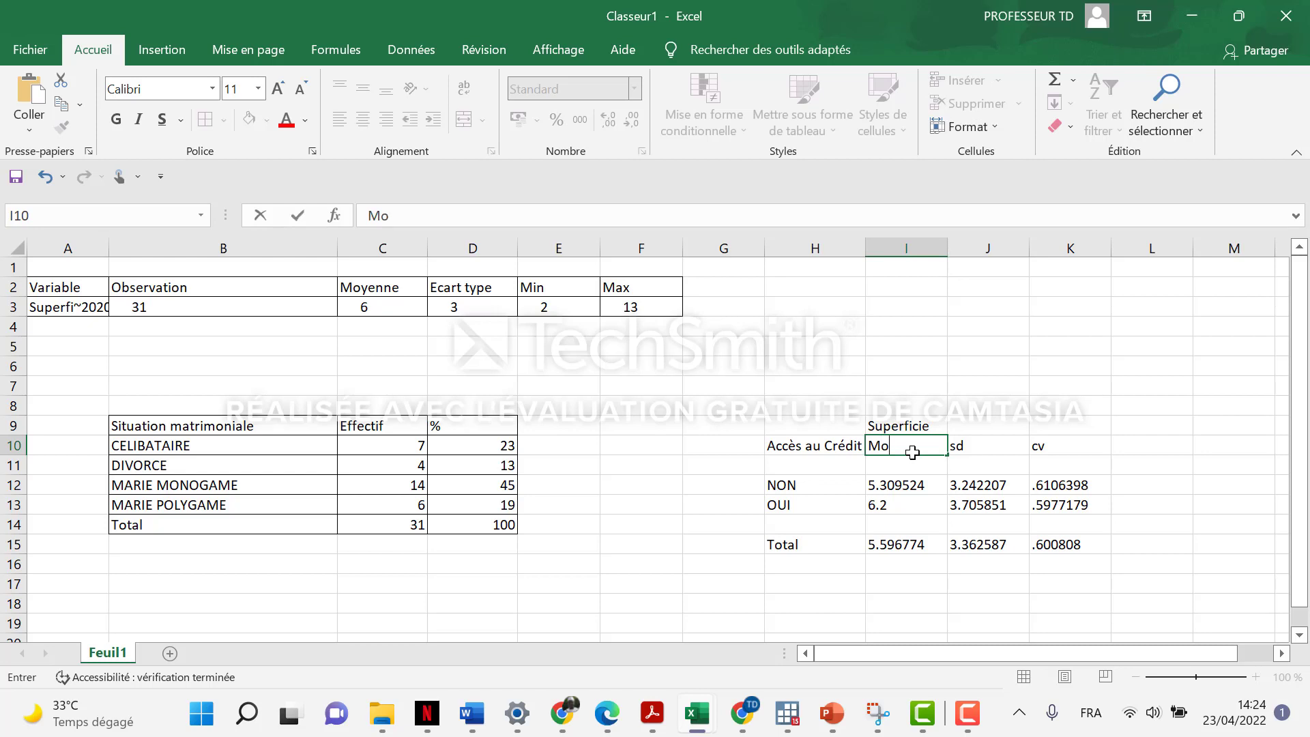
type("yenne")
left_click(985, 453)
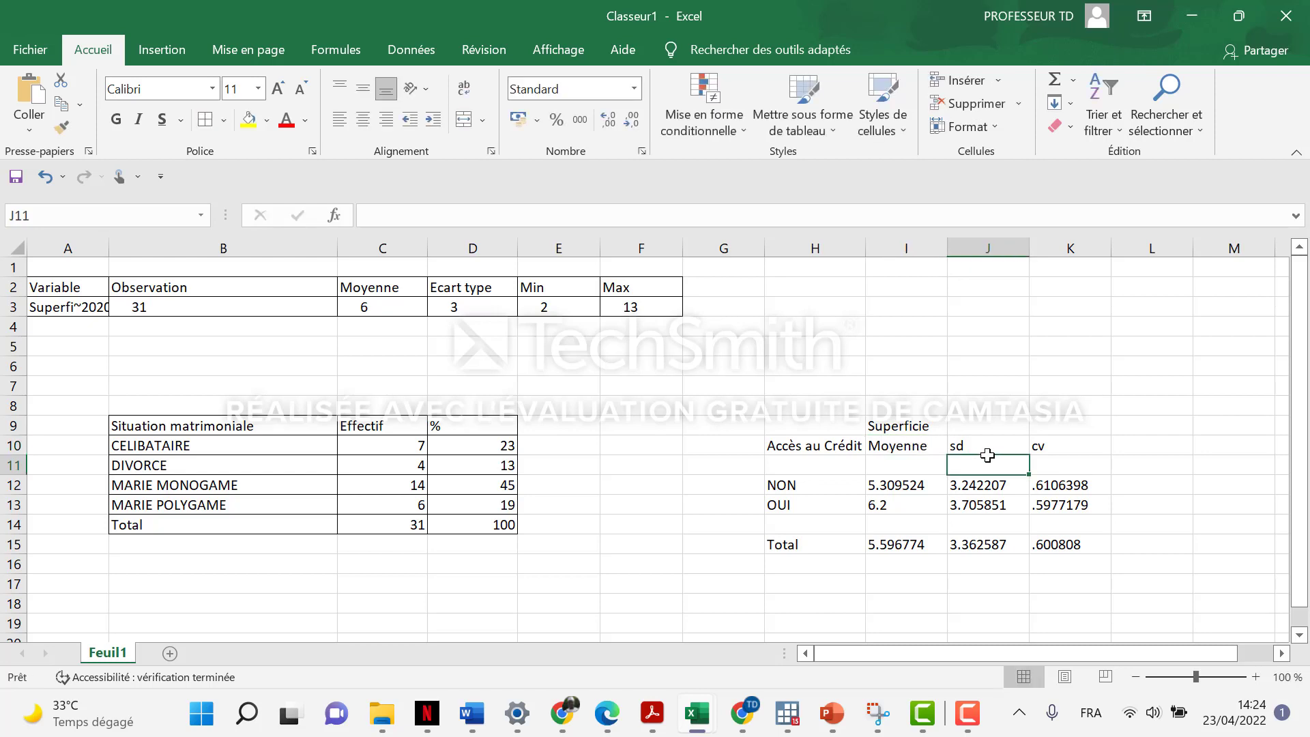
type("Eca")
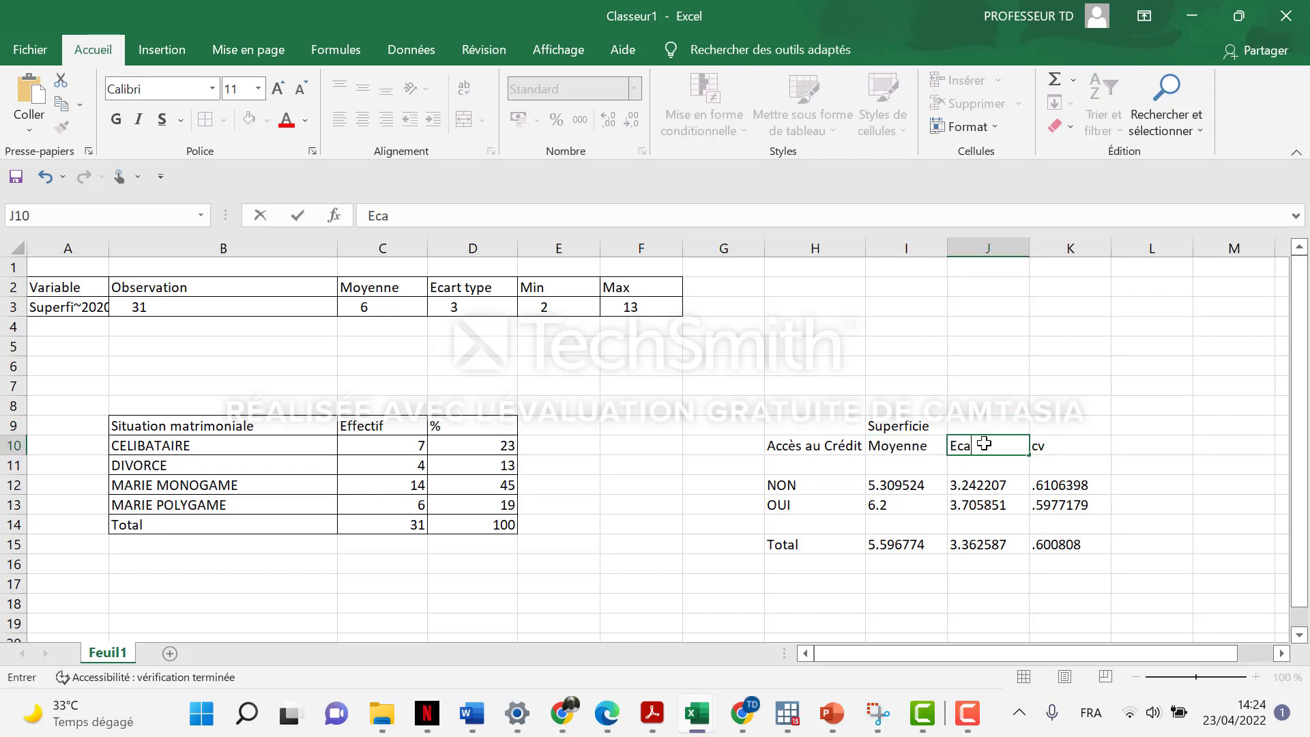
type("rt type")
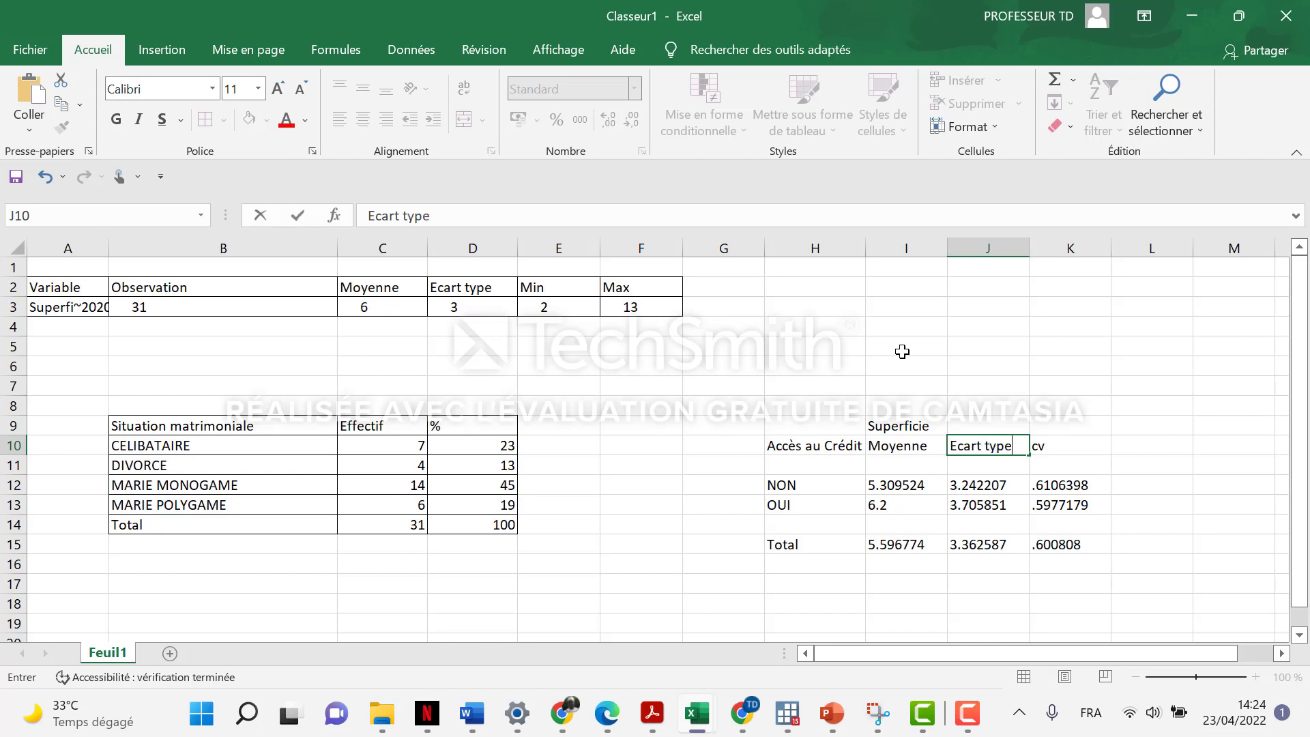
left_click(1101, 449)
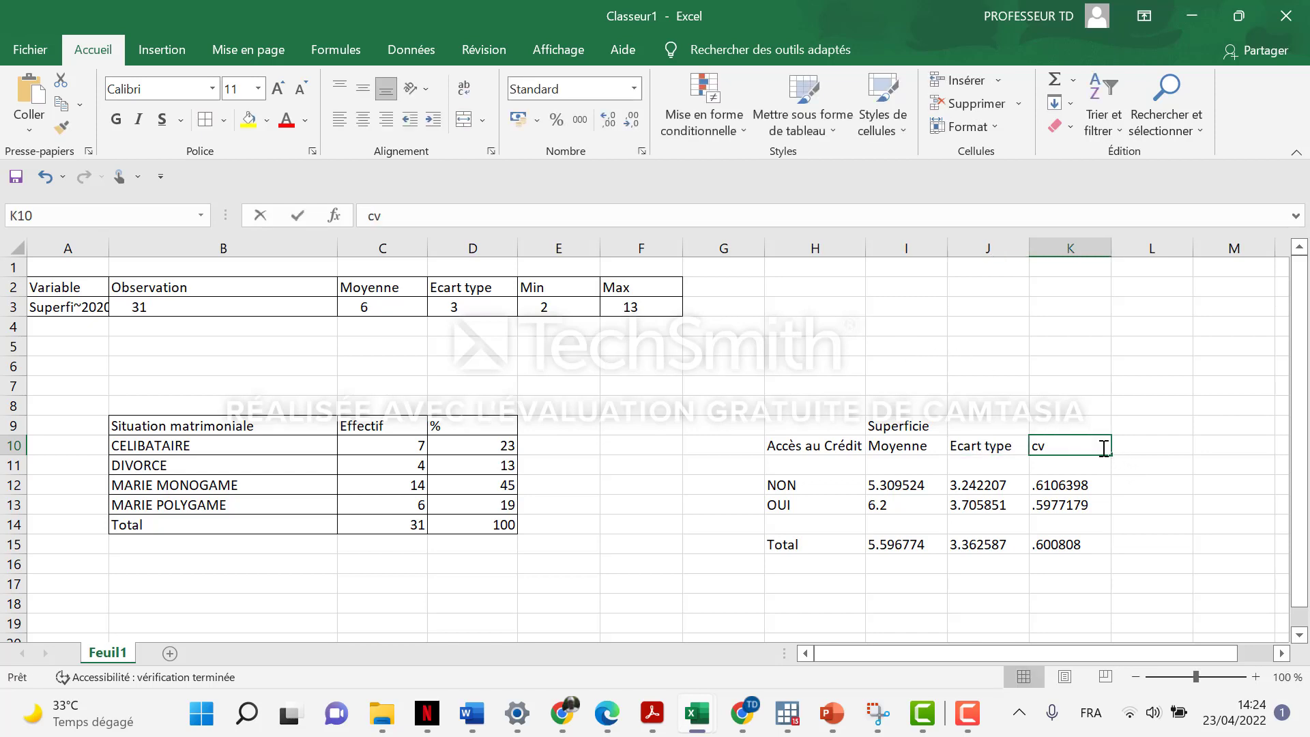
double_click(1103, 448)
type("coe")
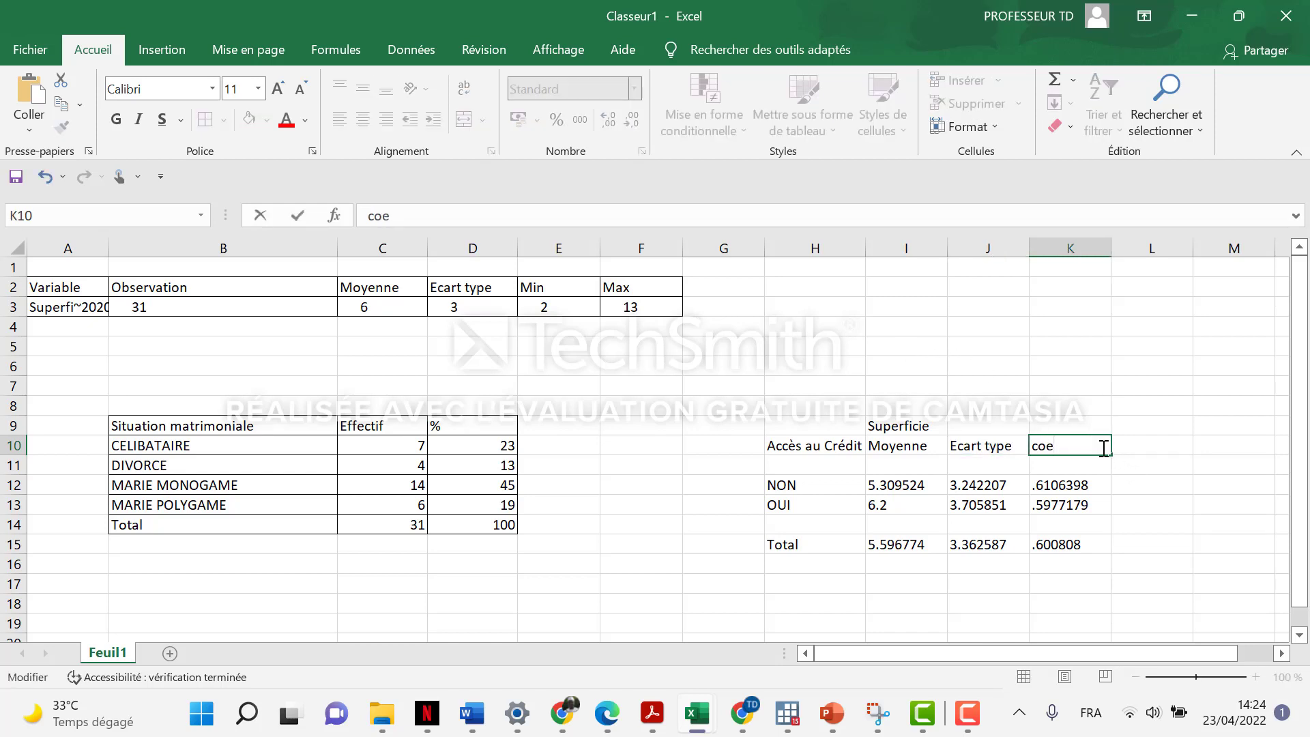
type("ff de vat")
left_click(1181, 522)
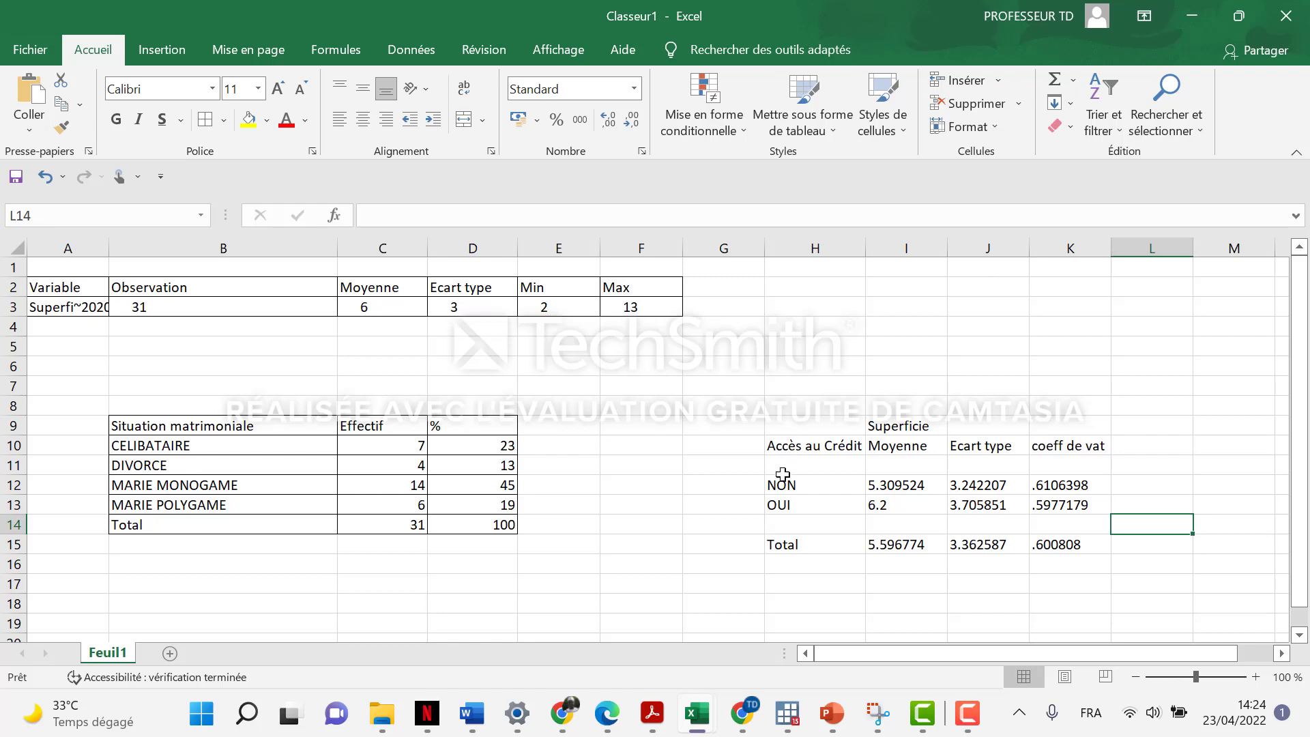
Step: Close the gaps in the pasted table by moving the NON and OUI rows to rows 11–12 and the Total row to row 13
left_click_drag(782, 481, 1088, 506)
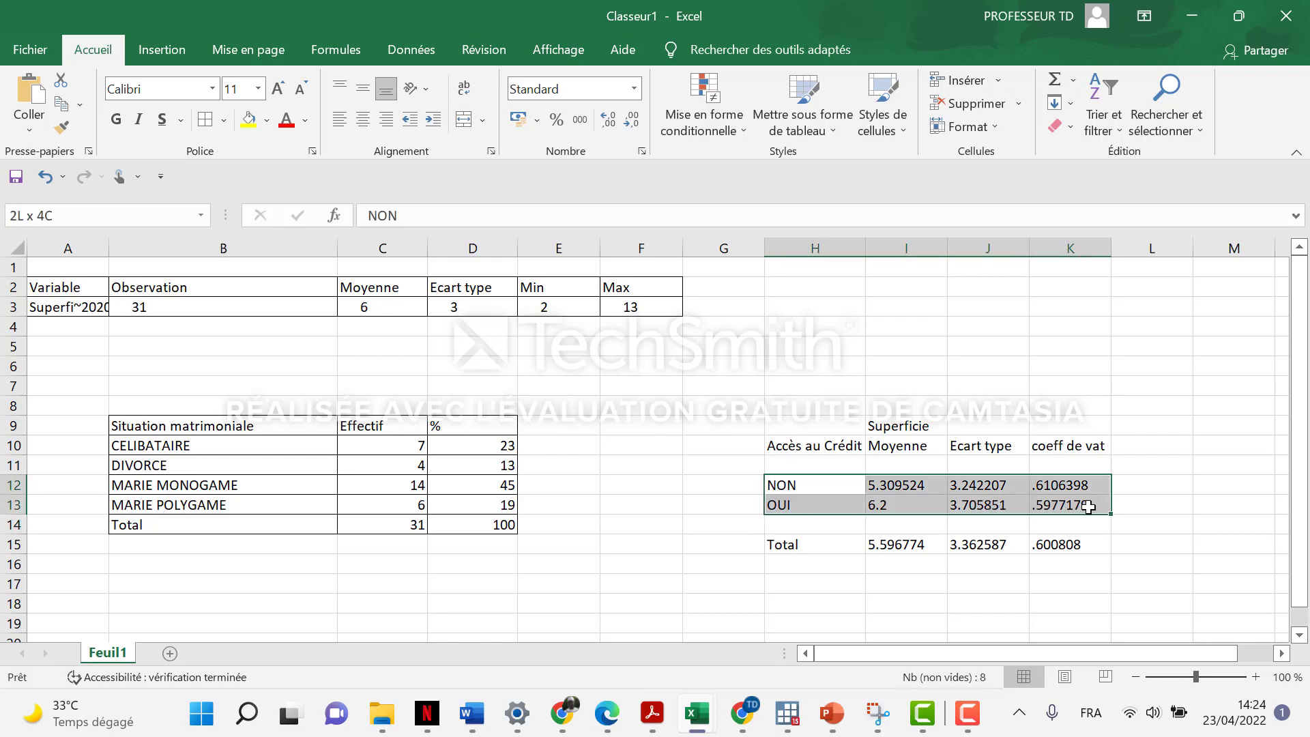
left_click_drag(999, 475, 998, 464)
left_click(982, 525)
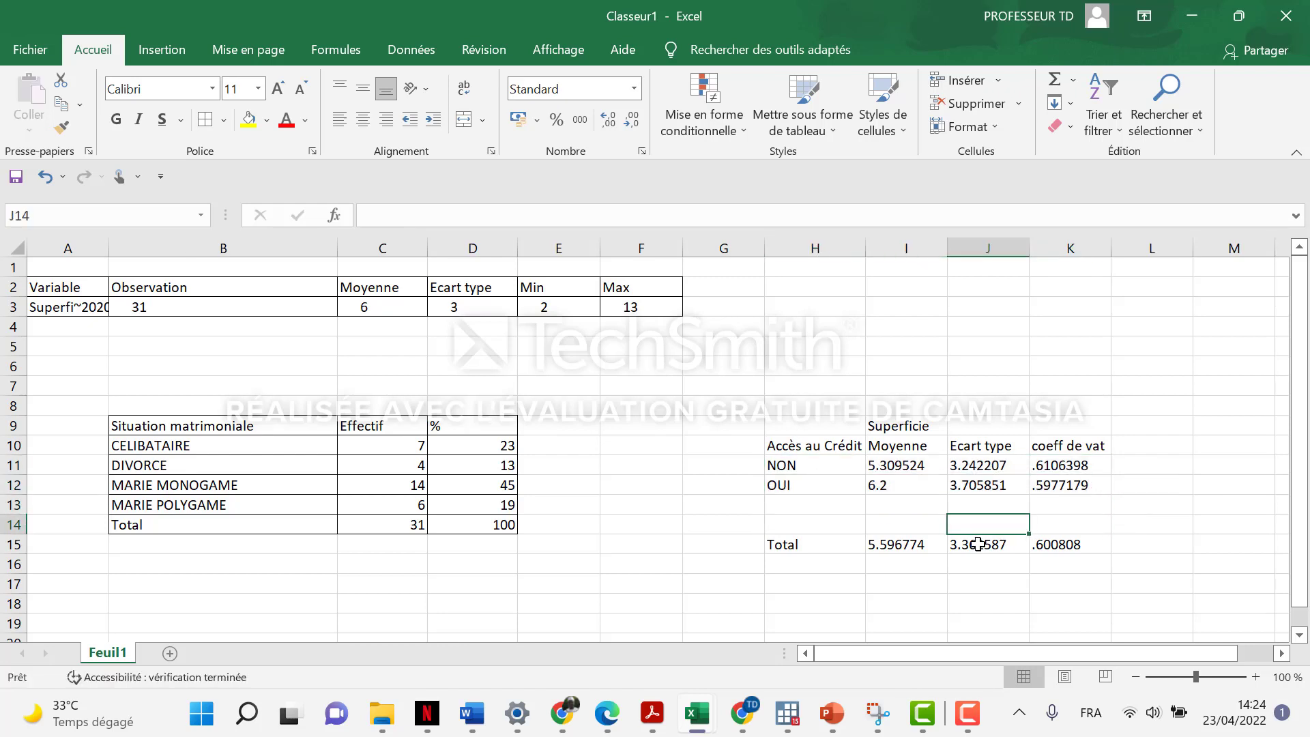
left_click_drag(788, 543, 955, 505)
left_click(1016, 482)
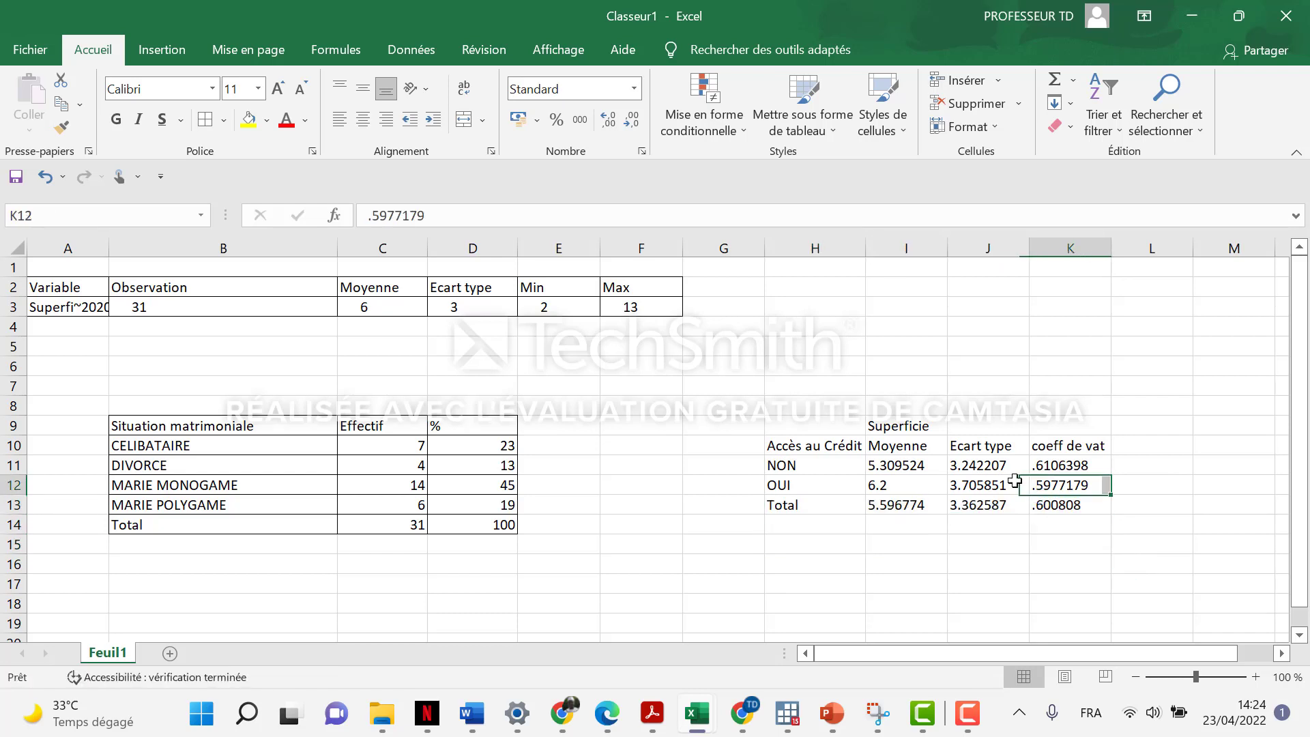
Step: Apply all borders to the table H9:K13 and merge and centre the Superficie heading across I9:K9
left_click_drag(836, 427, 1070, 500)
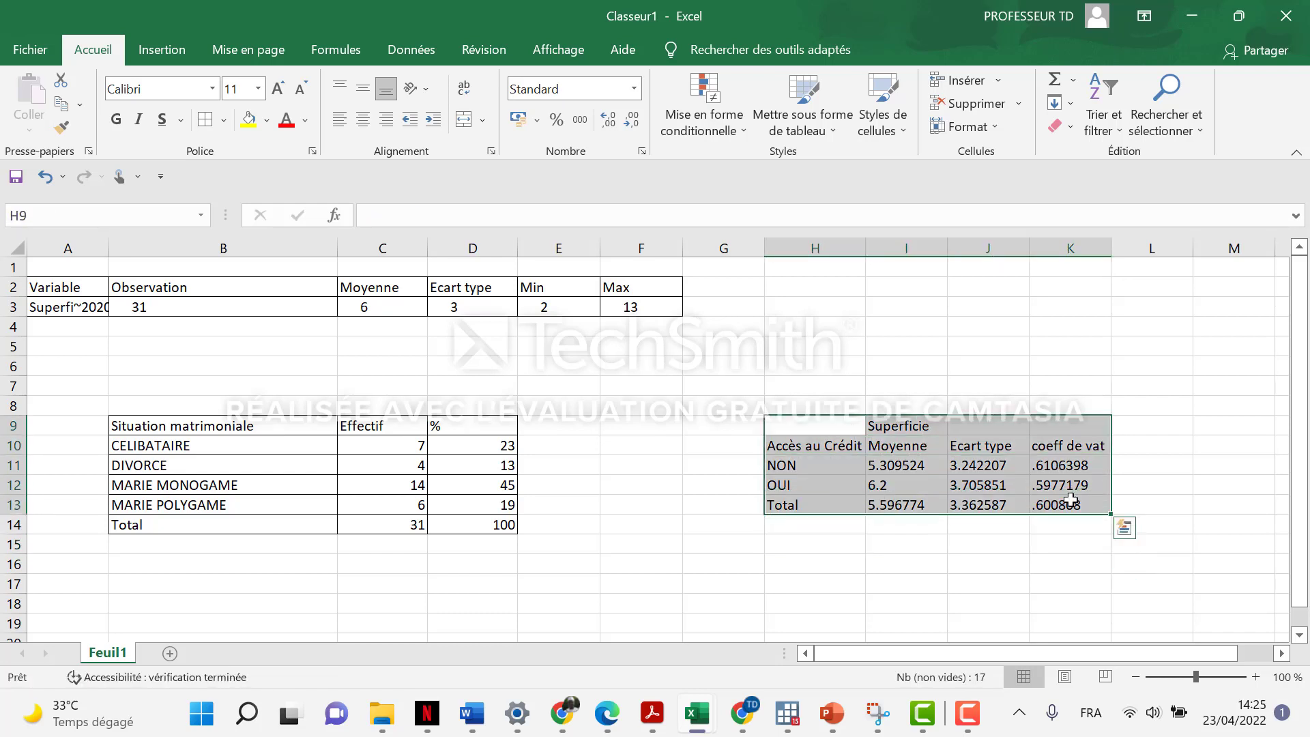
left_click(207, 120)
left_click(944, 430)
left_click_drag(921, 423, 1066, 423)
right_click(1066, 423)
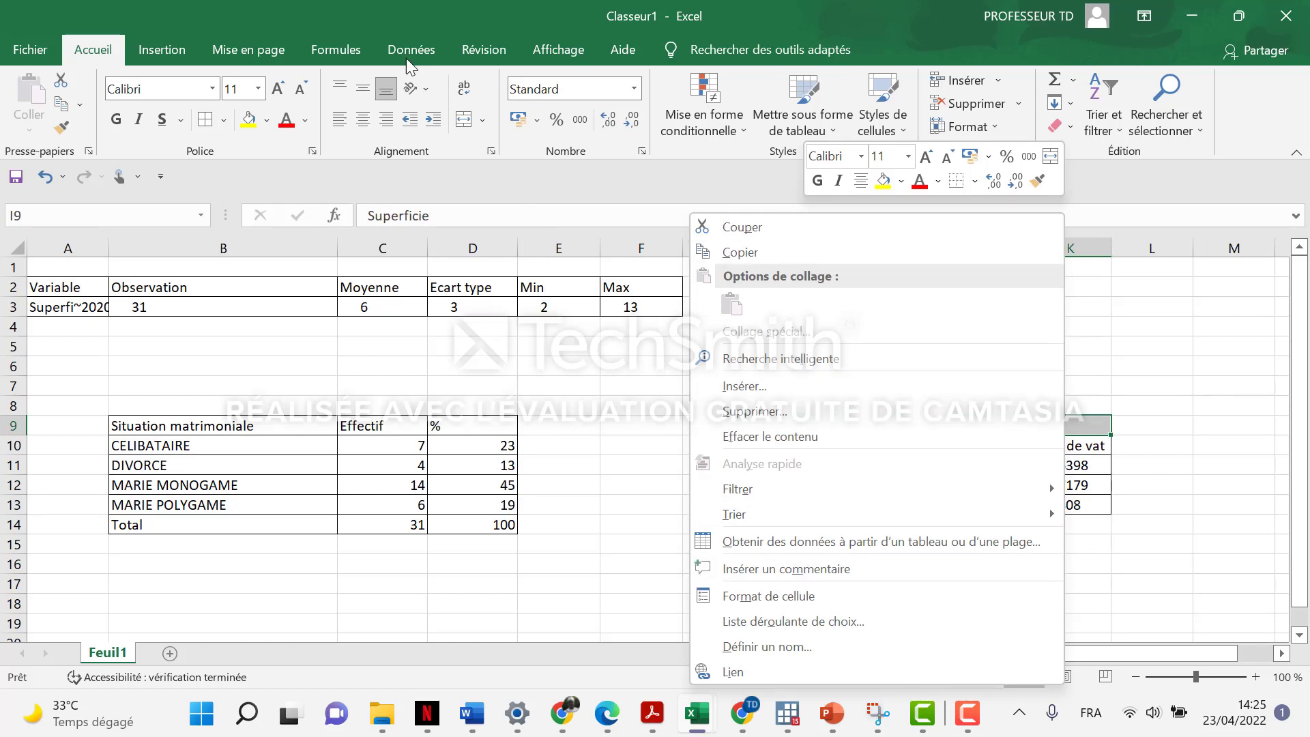
left_click(81, 43)
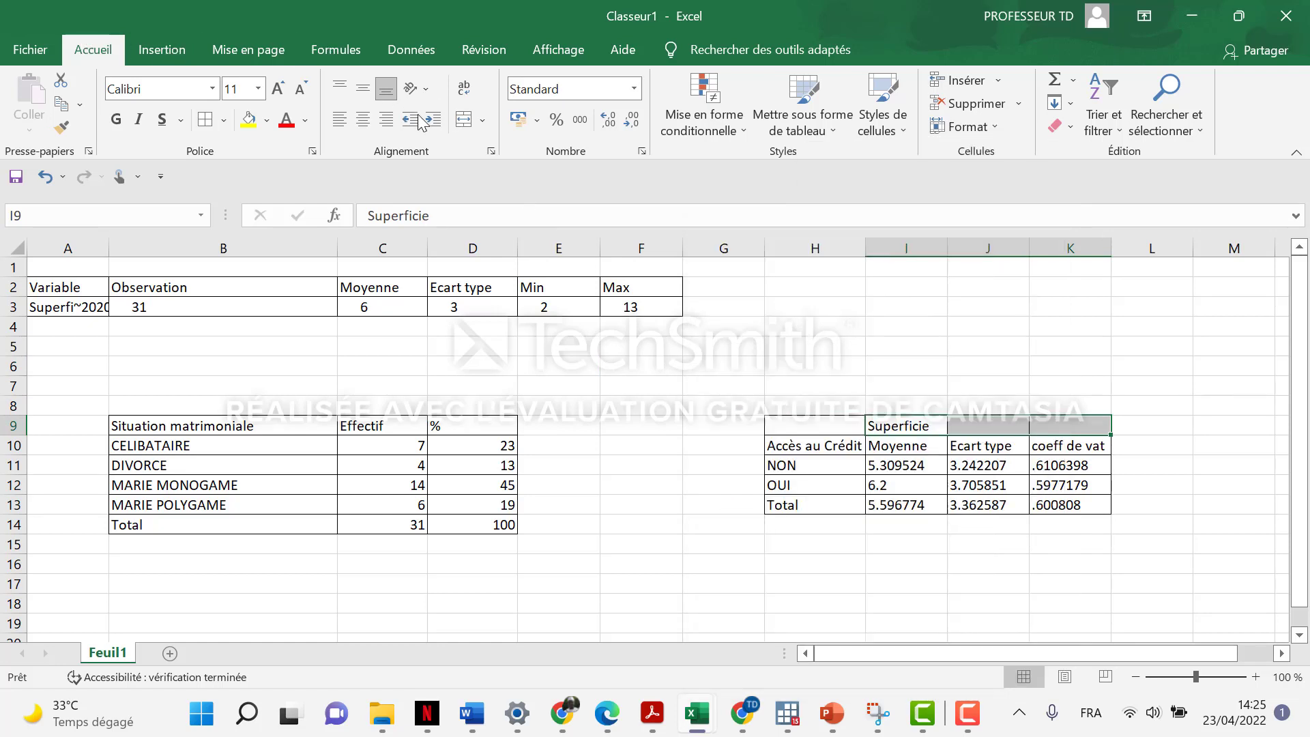
left_click(464, 120)
left_click(911, 531)
left_click(990, 531)
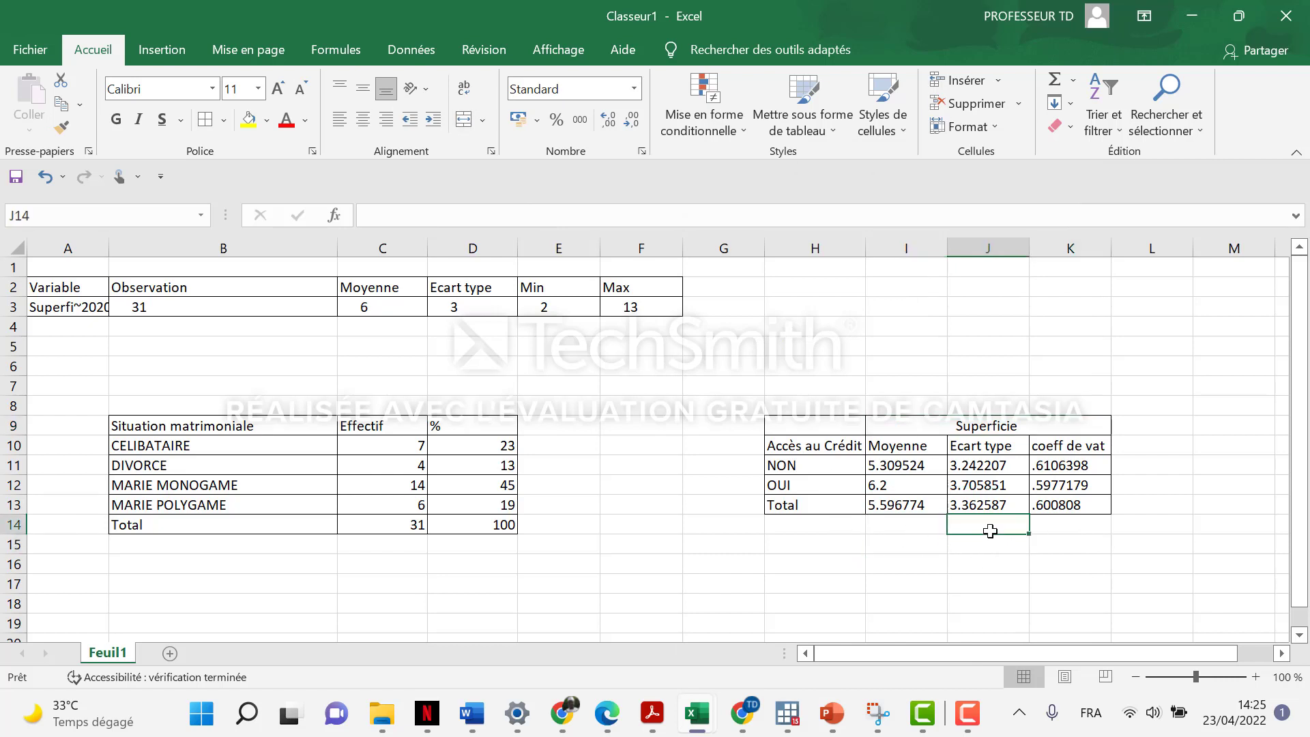
Step: Replace every decimal point with a comma in the statistics in I11:K13
left_click_drag(895, 465, 1066, 508)
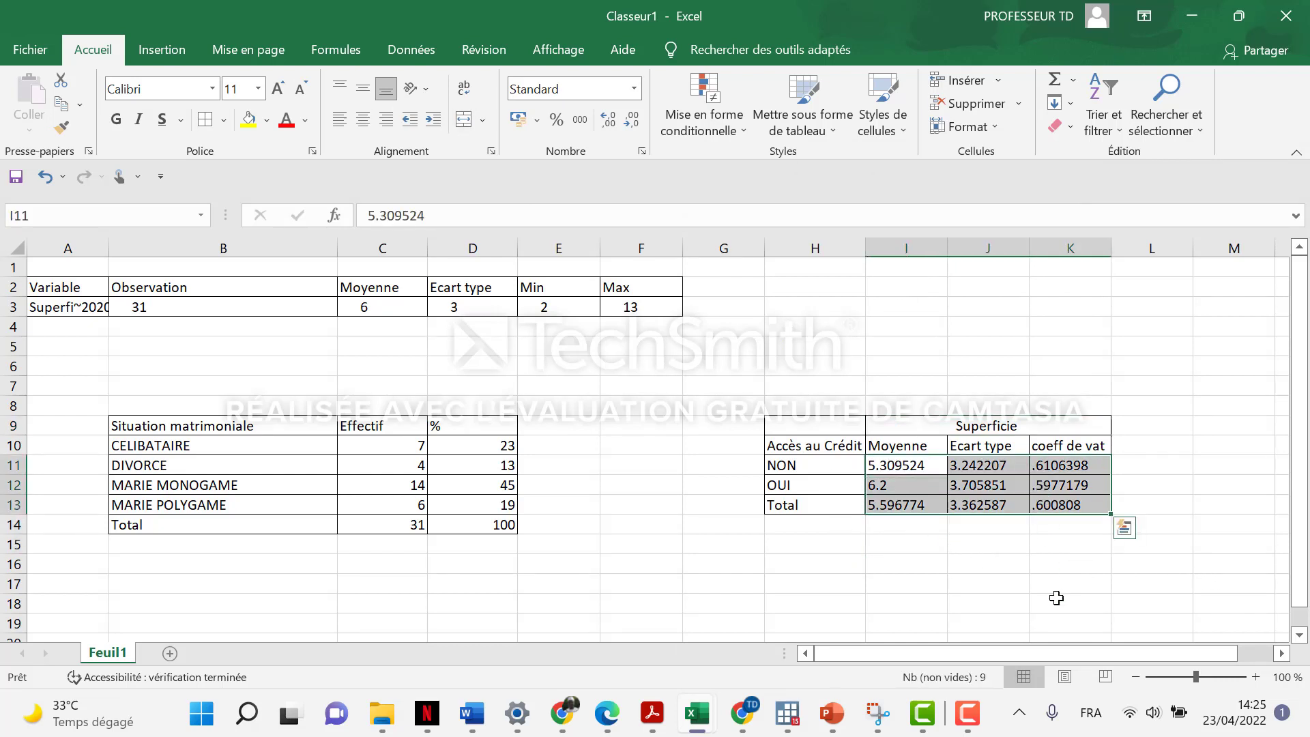
key("ctrl+f")
left_click(830, 309)
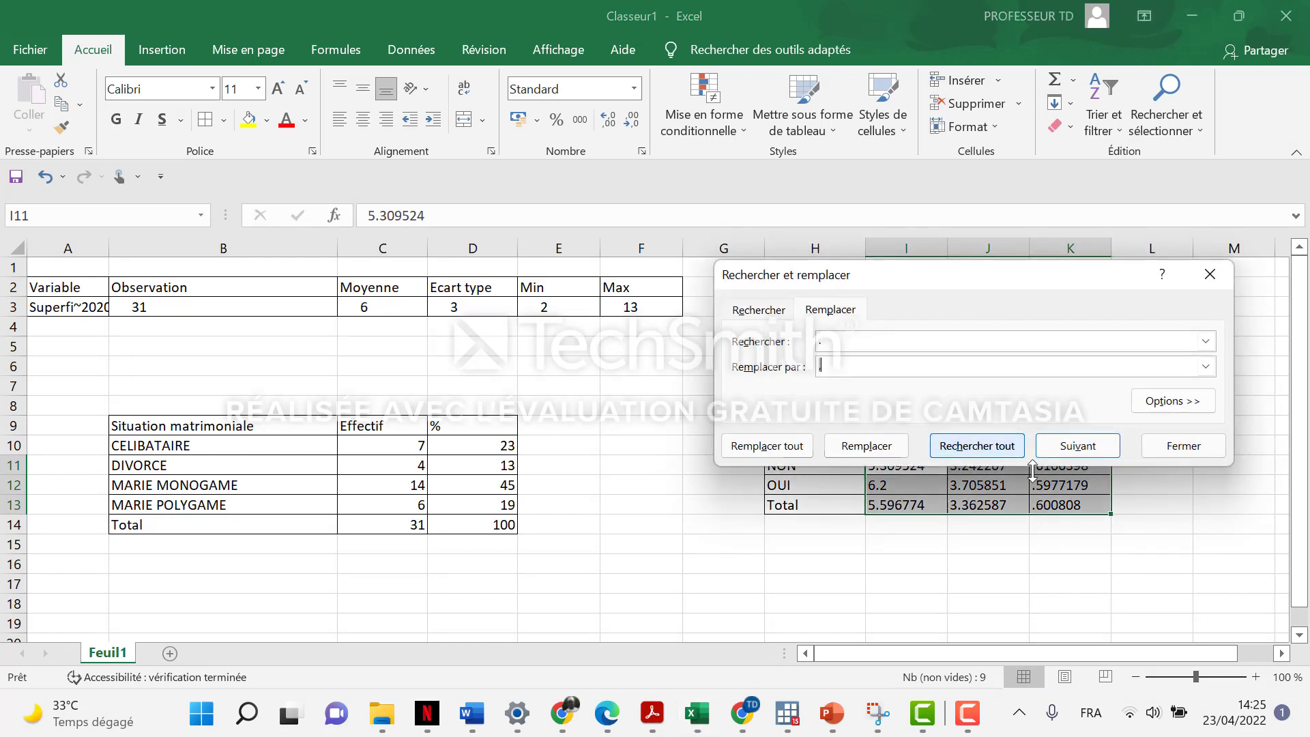
left_click(768, 449)
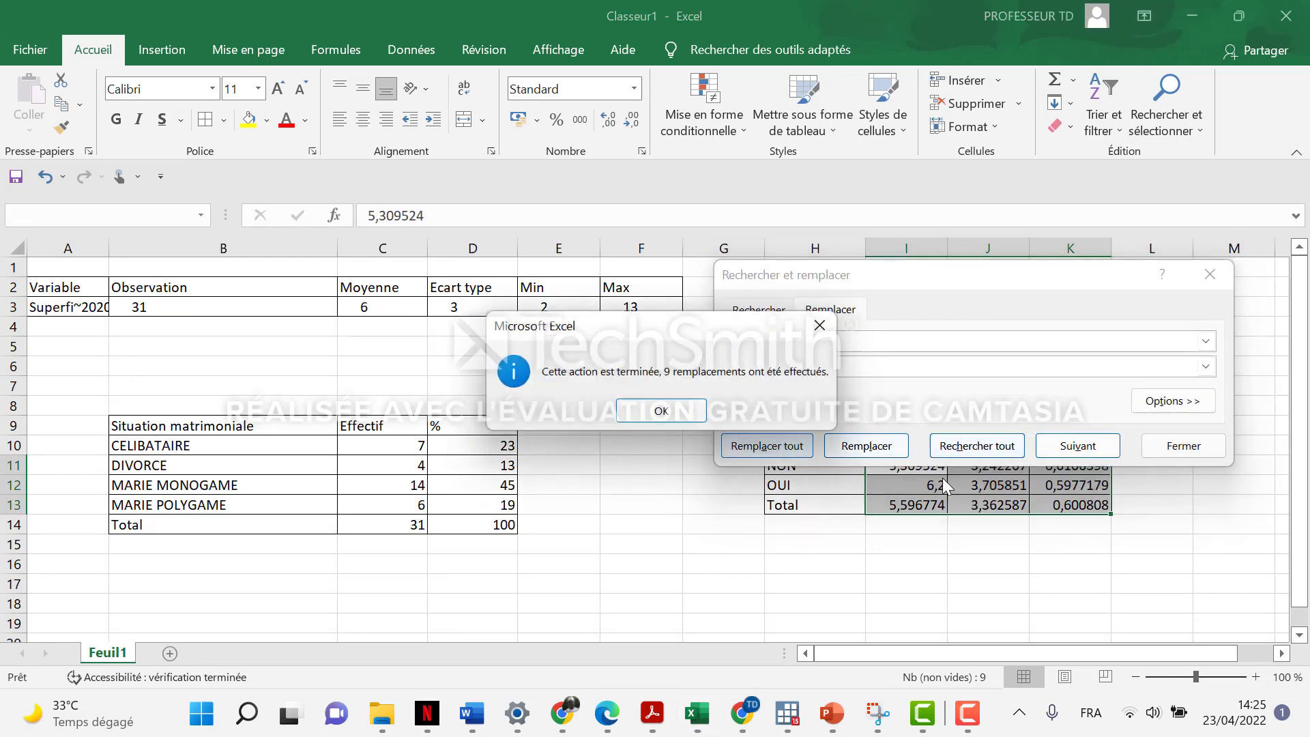
left_click(659, 410)
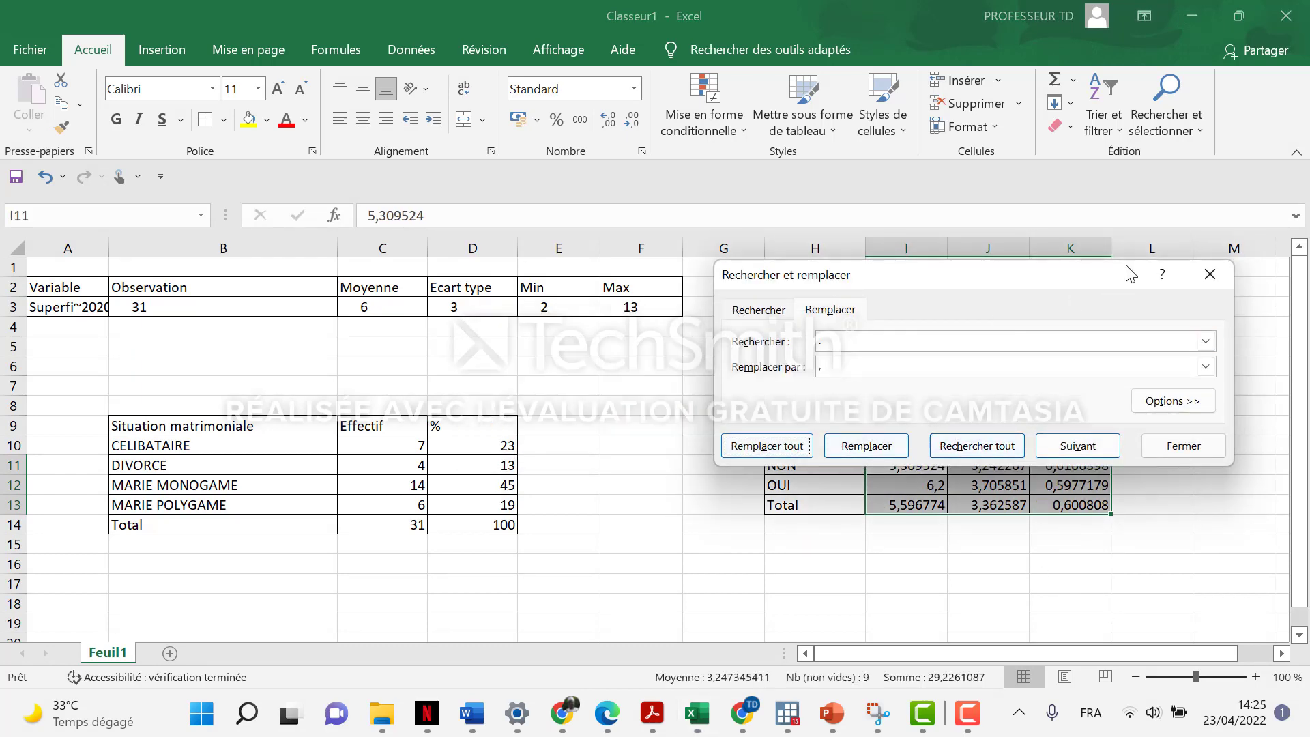
left_click(1210, 277)
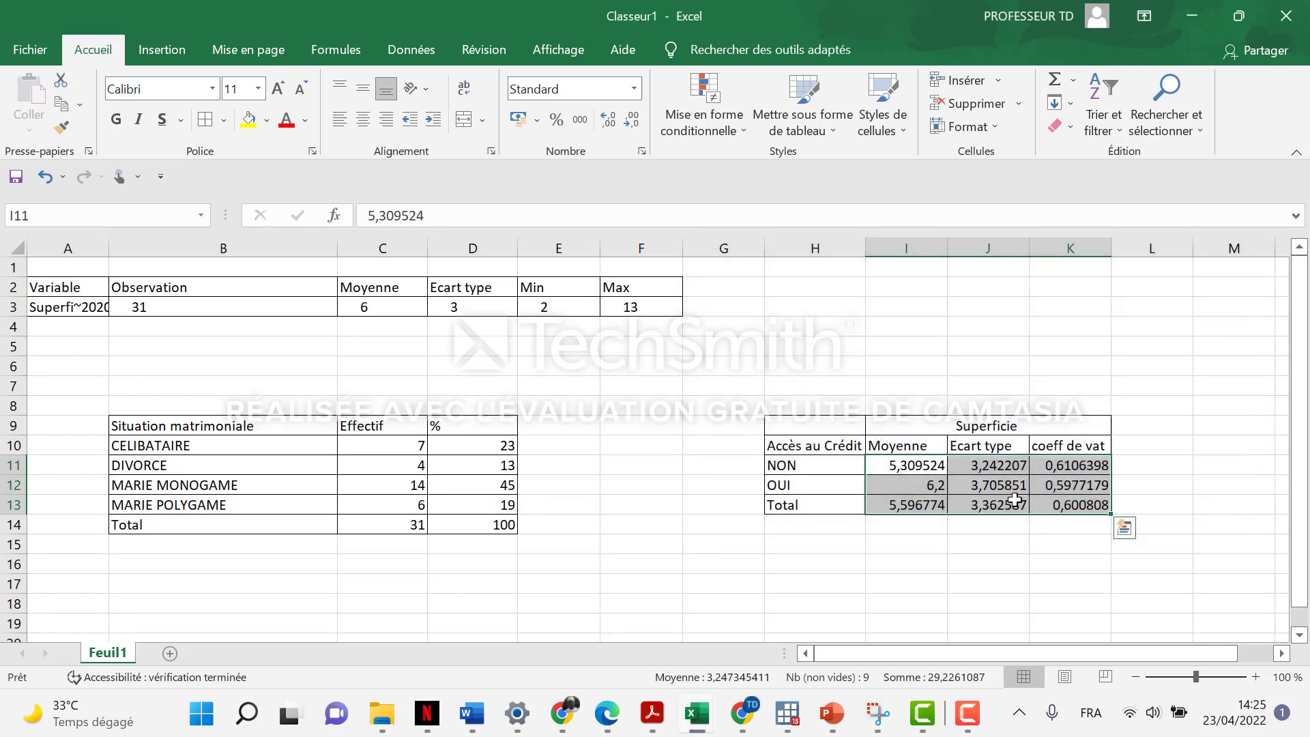
Step: Reduce the statistics in I11:K13 to zero decimal places
left_click(633, 123)
left_click(633, 122)
left_click(633, 123)
left_click(634, 123)
left_click(633, 123)
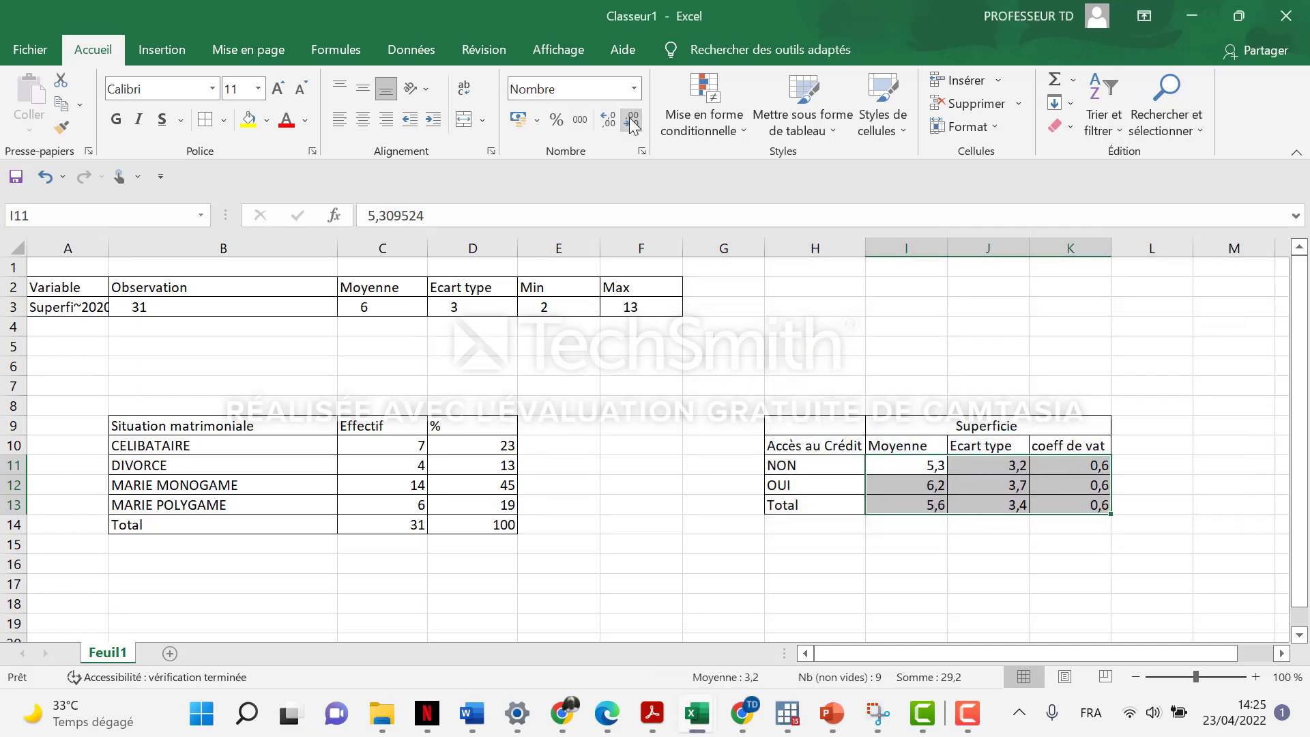
left_click(633, 123)
left_click(884, 489)
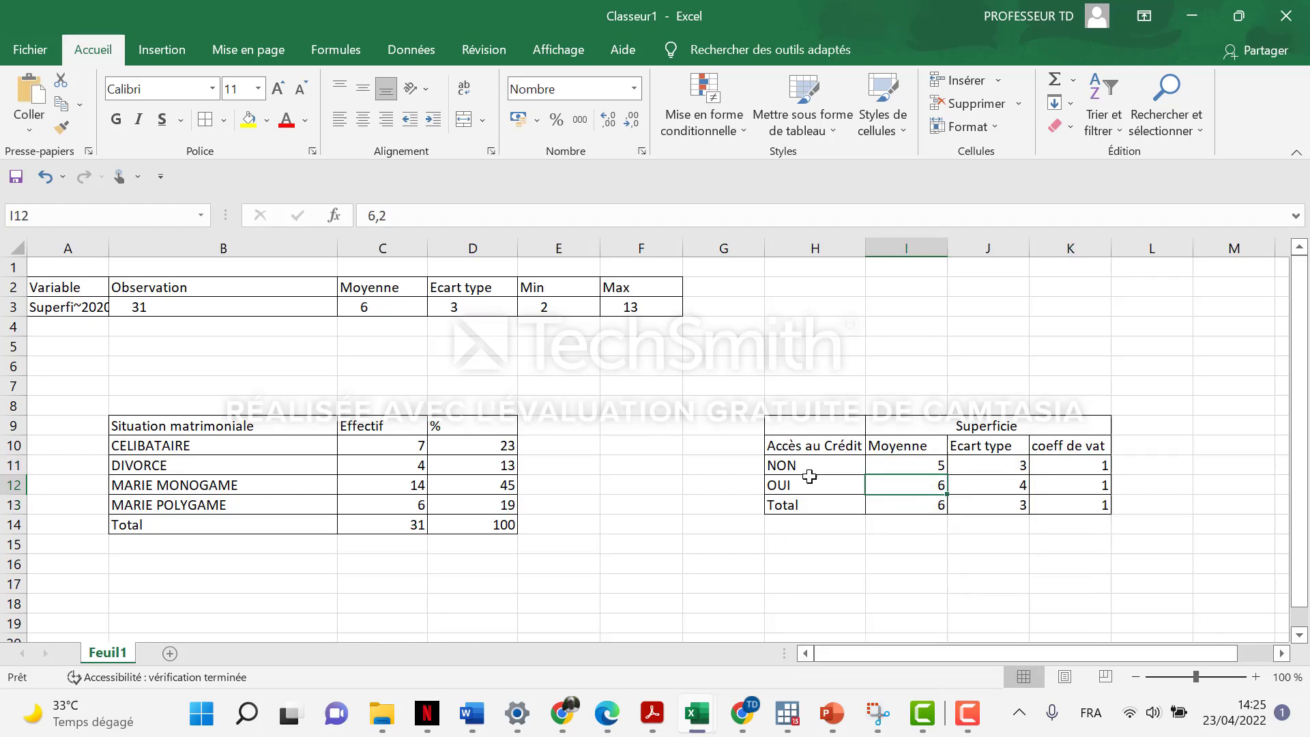
Step: Copy the table H9:K13 and switch to the Word document "fiche de TD_Analyse de donnée"
left_click(788, 446)
left_click(806, 433)
left_click_drag(803, 424, 1049, 519)
key("ctrl+c")
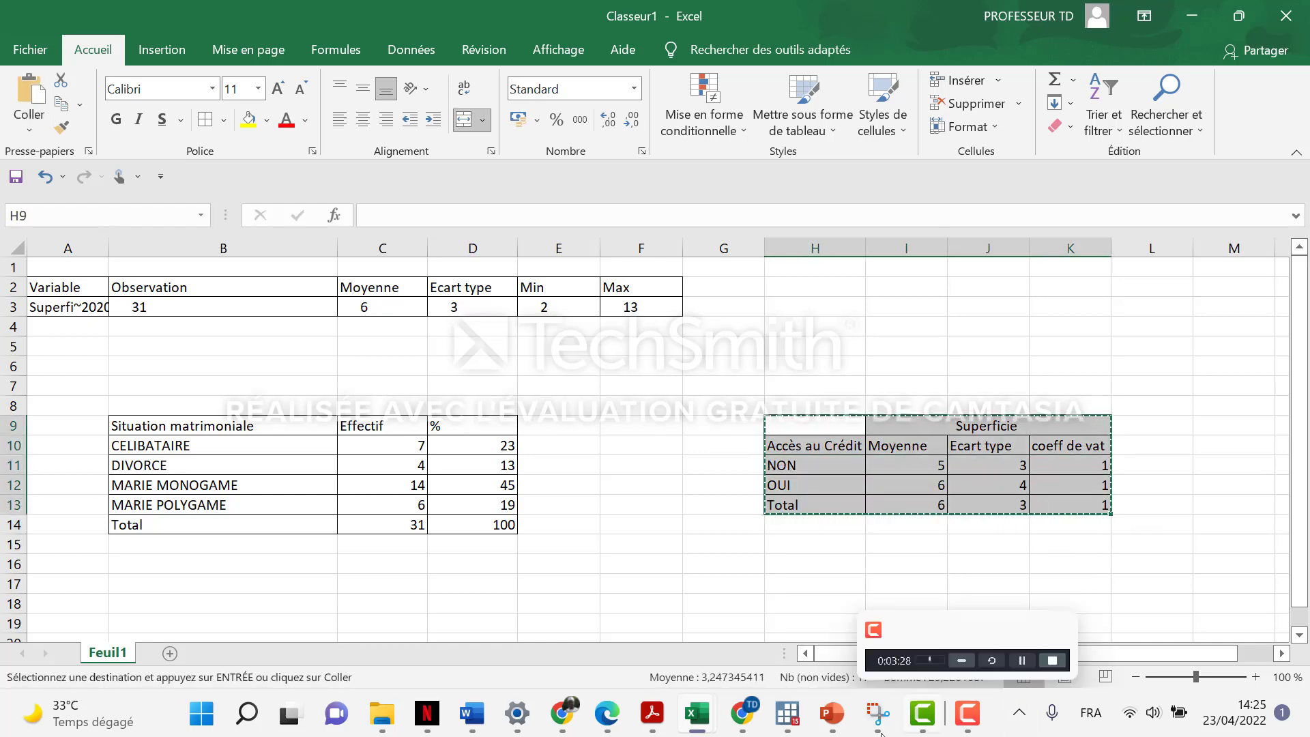
left_click(792, 717)
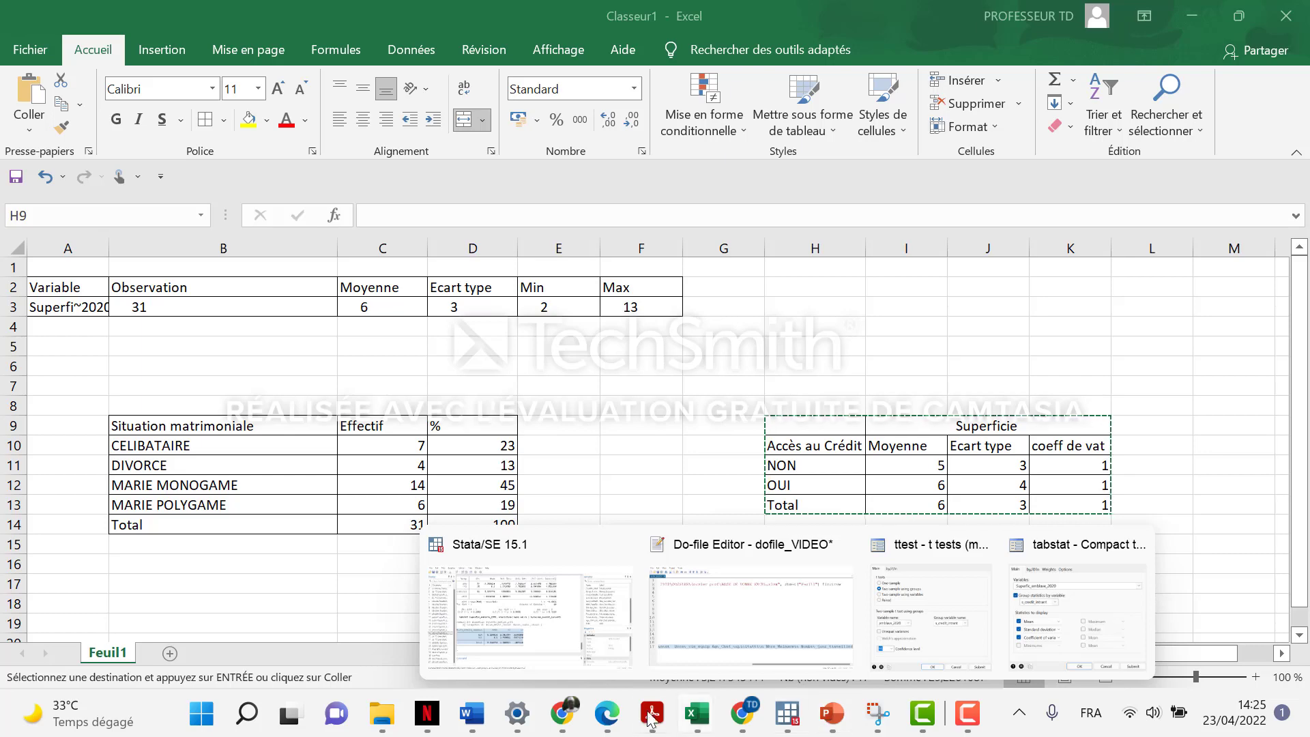
left_click(473, 716)
left_click(918, 660)
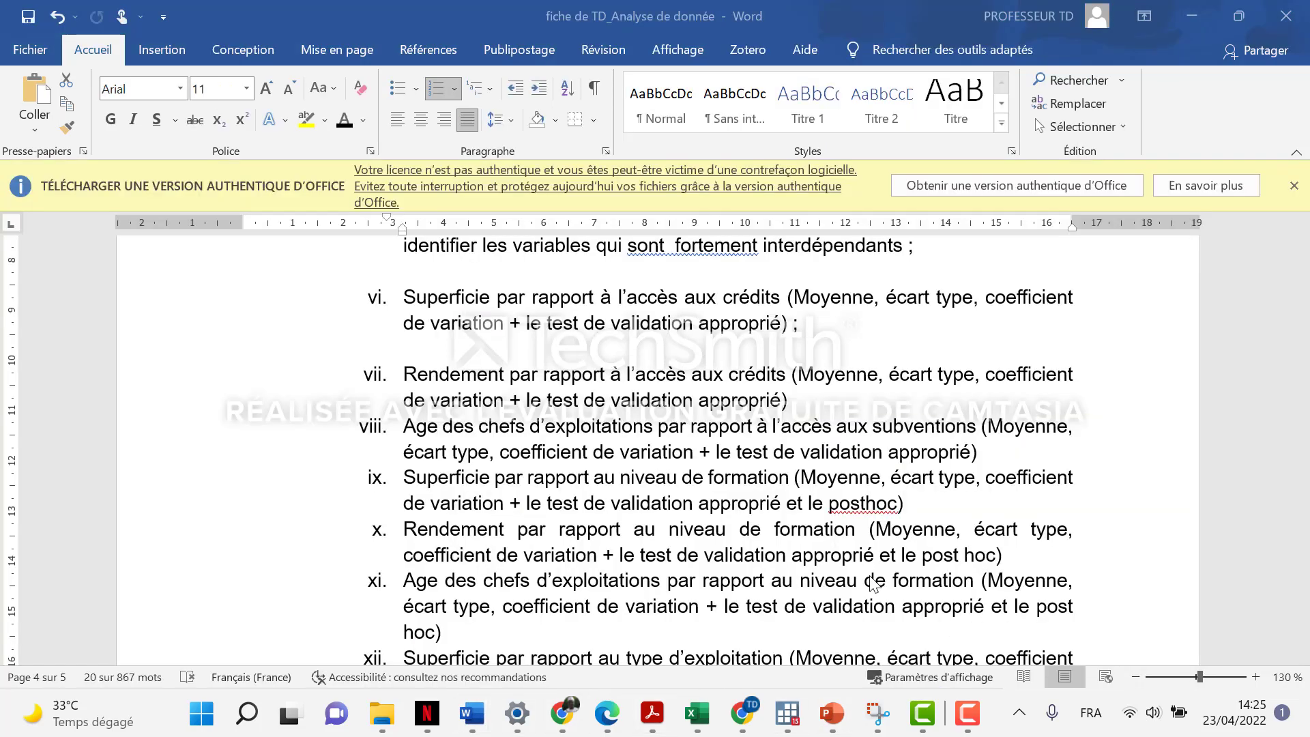
Step: Add blank lines after item vi on area by credit access and paste the copied table there
left_click(857, 329)
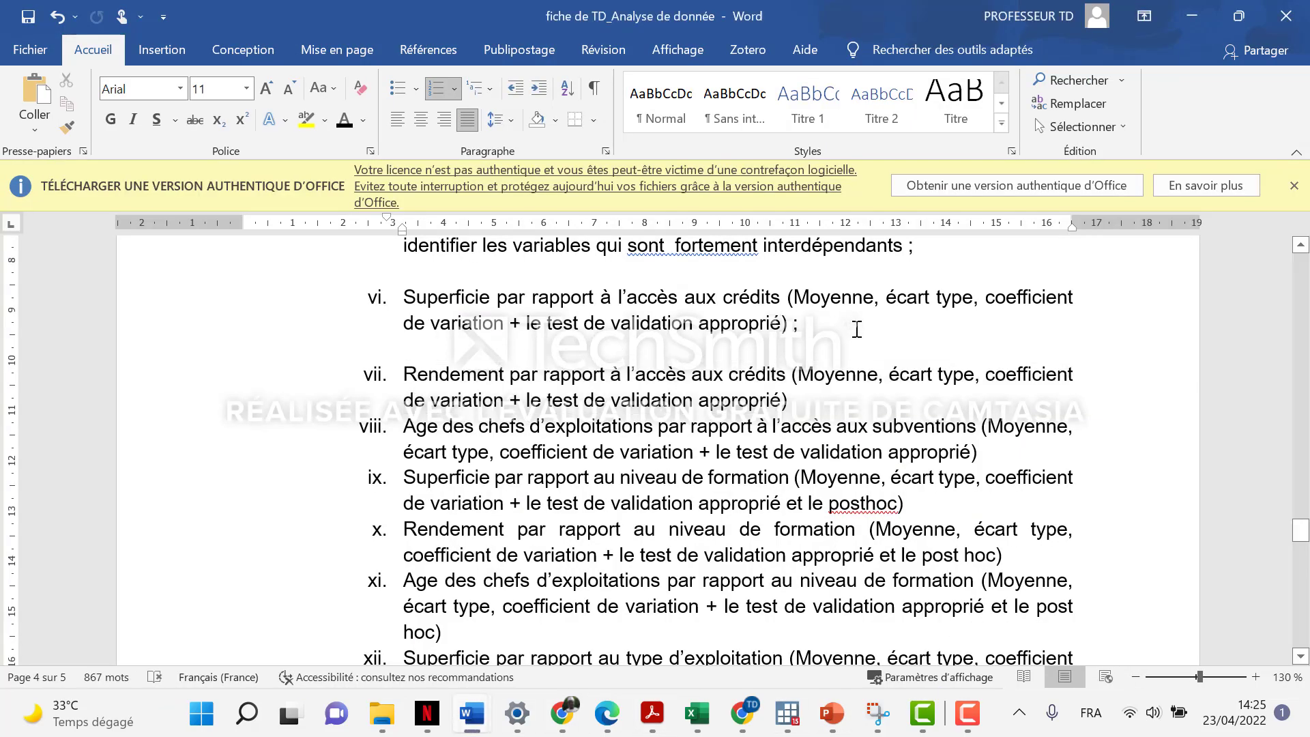
key("Return")
key("Return")
key("Return")
key("Return")
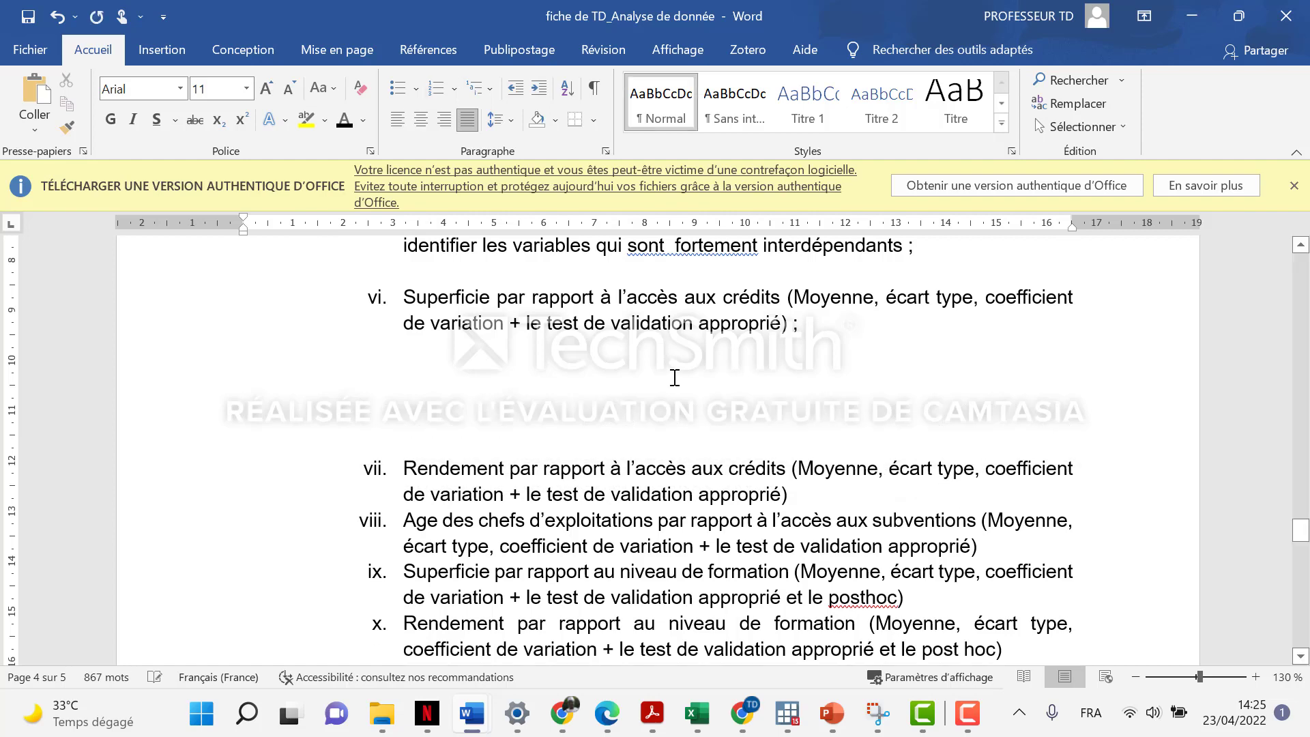
key("ctrl+v")
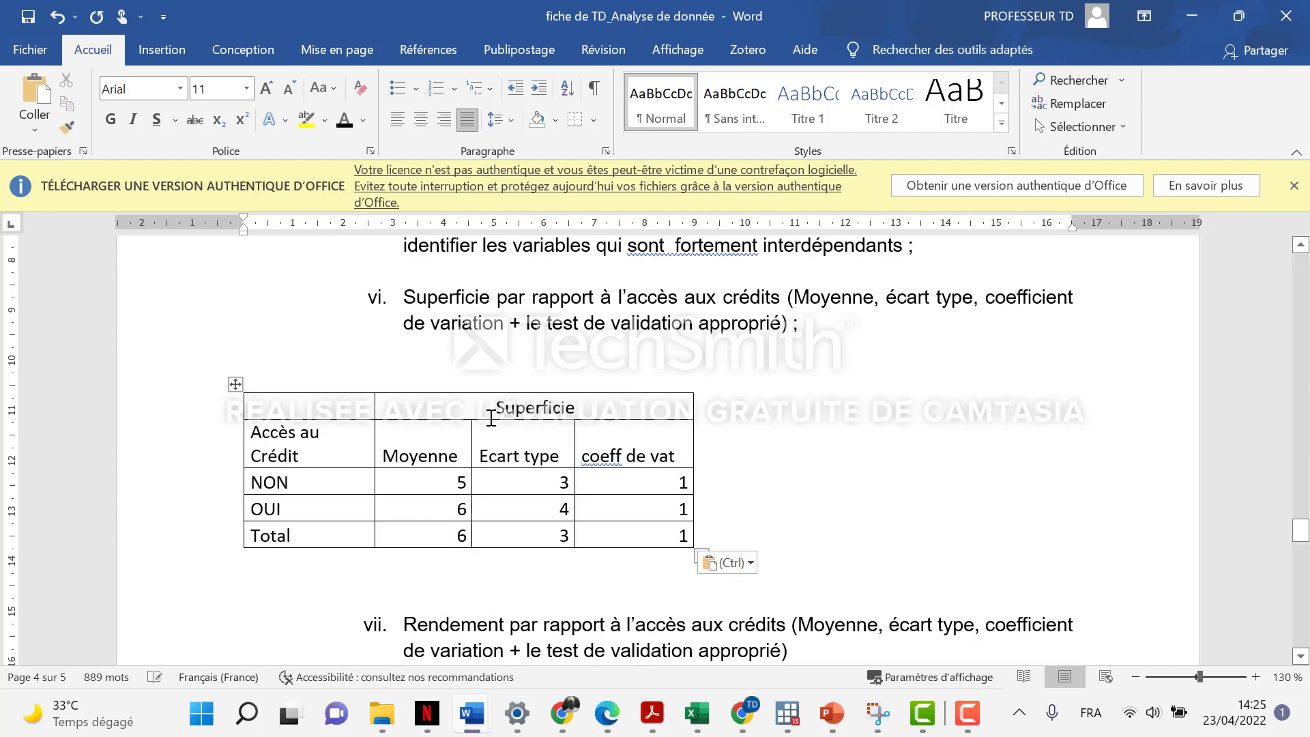
Step: Centre the whole pasted table horizontally on the page
left_click(421, 119)
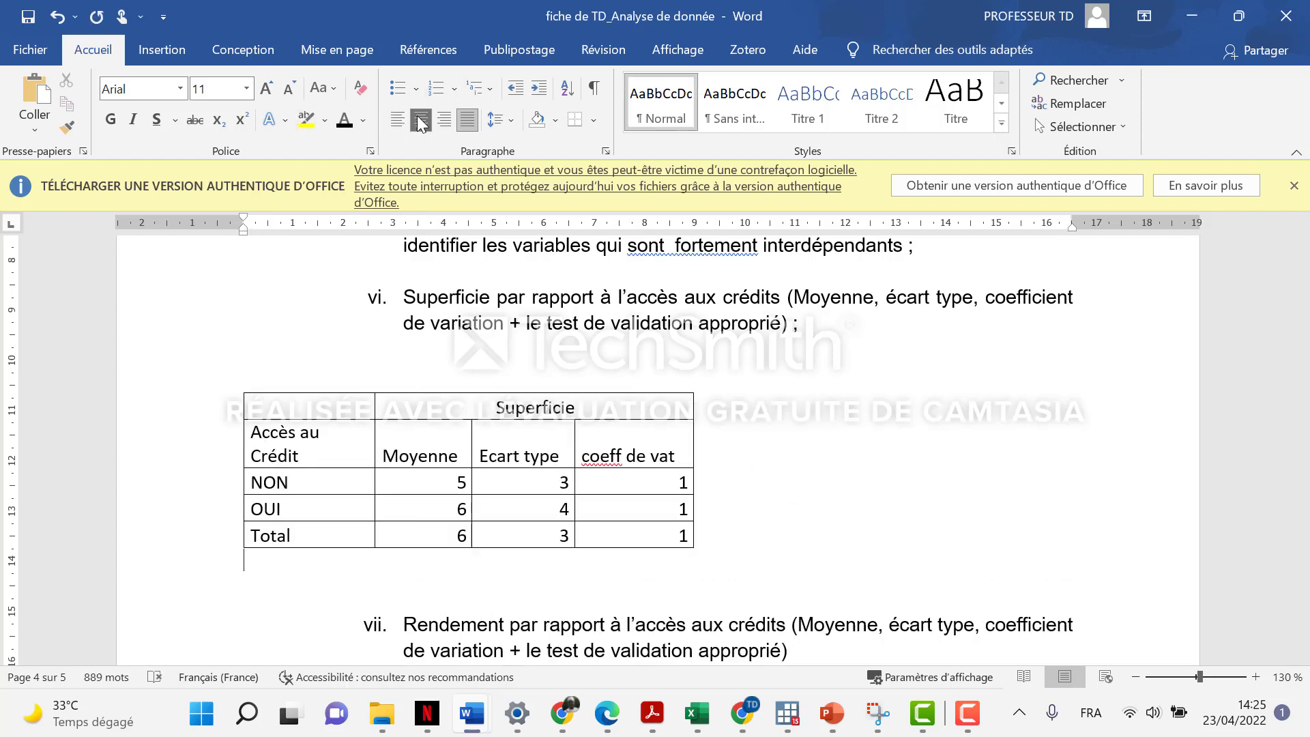
left_click(421, 119)
left_click(360, 375)
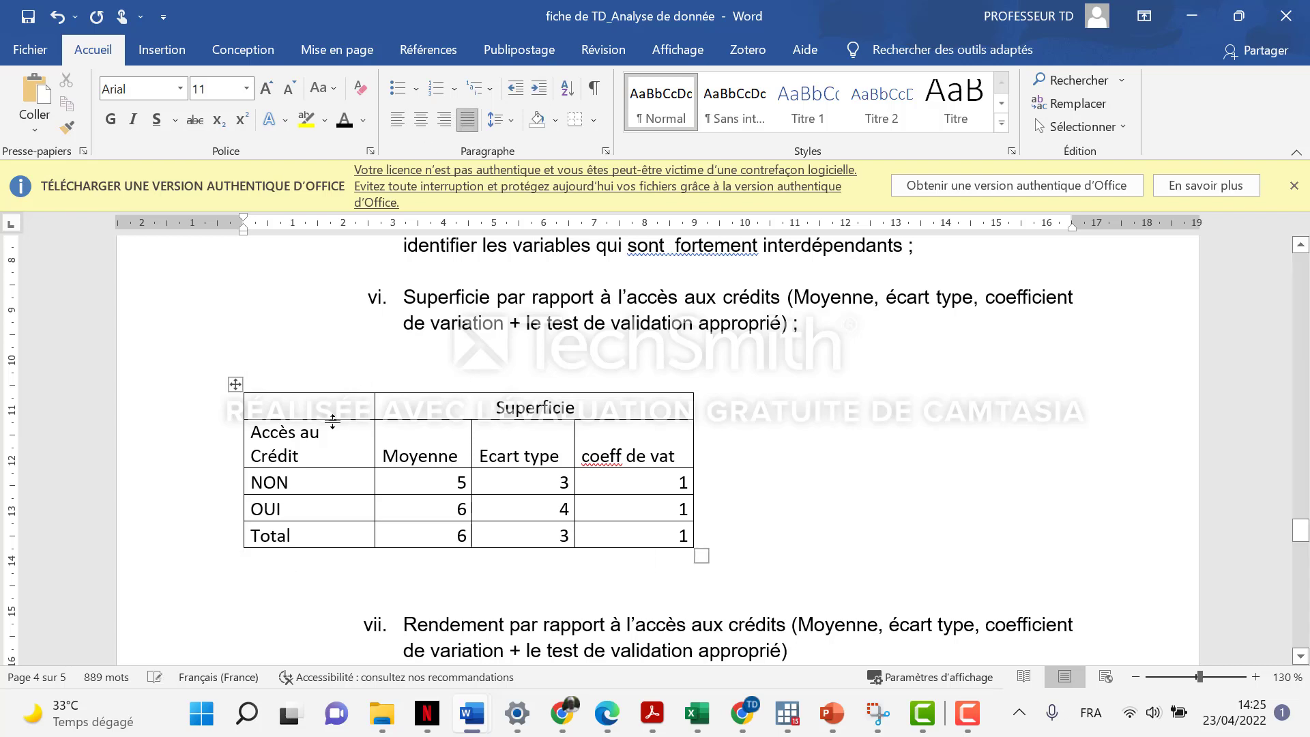
left_click(238, 384)
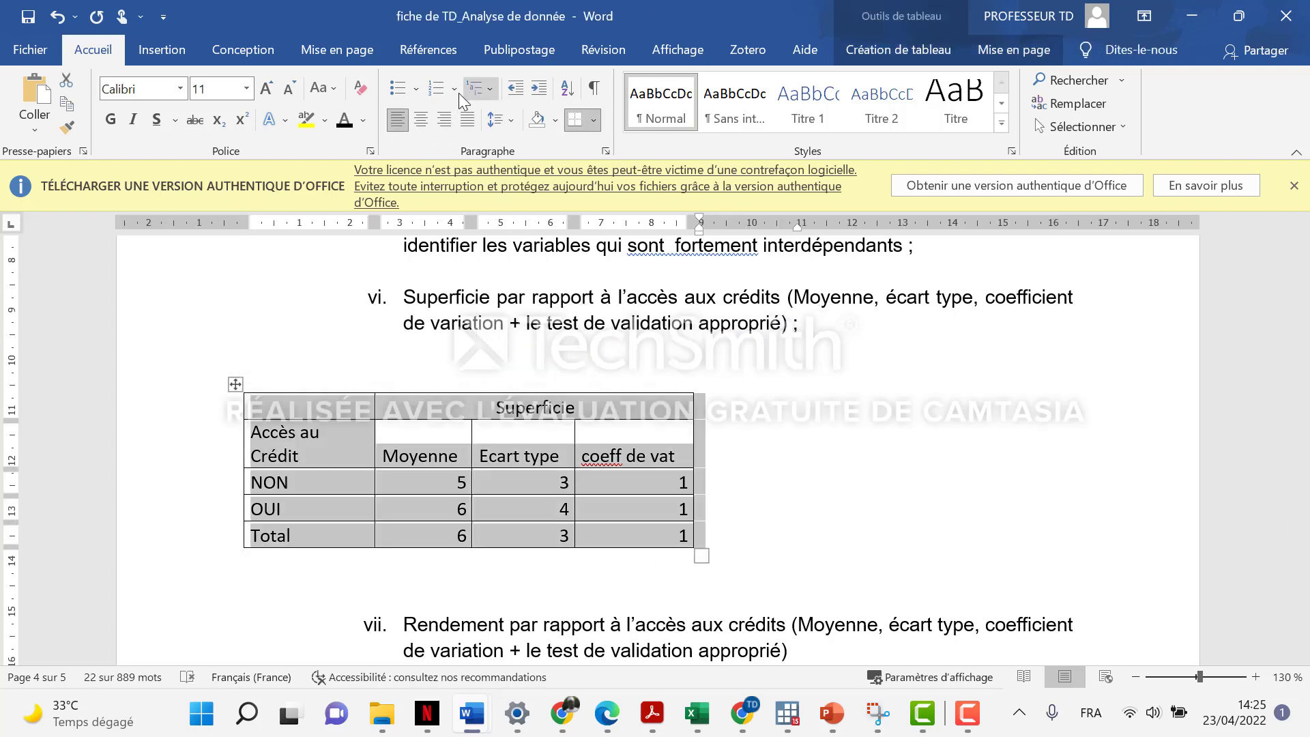
left_click(421, 120)
left_click(696, 456)
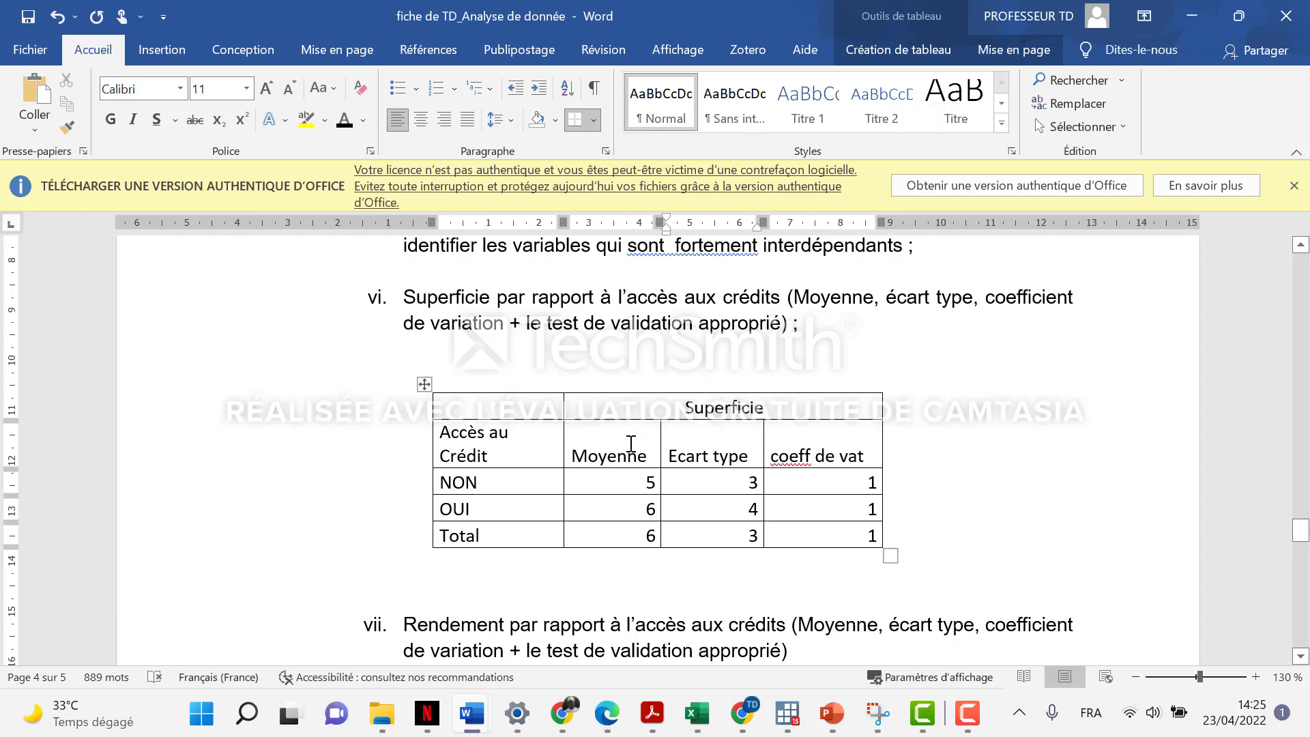
Step: Merge the empty first cell of the table's top row with the Superficie heading cell
left_click_drag(511, 408, 725, 410)
right_click(726, 411)
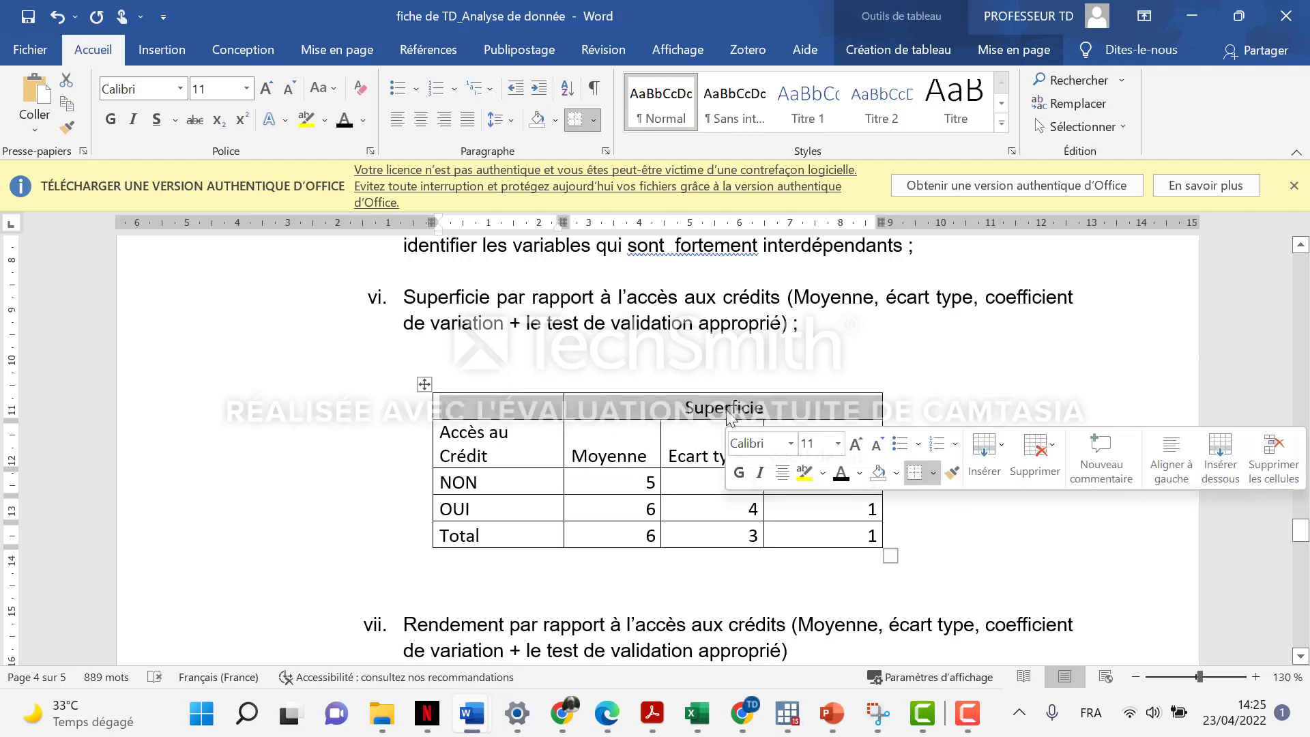
left_click(786, 291)
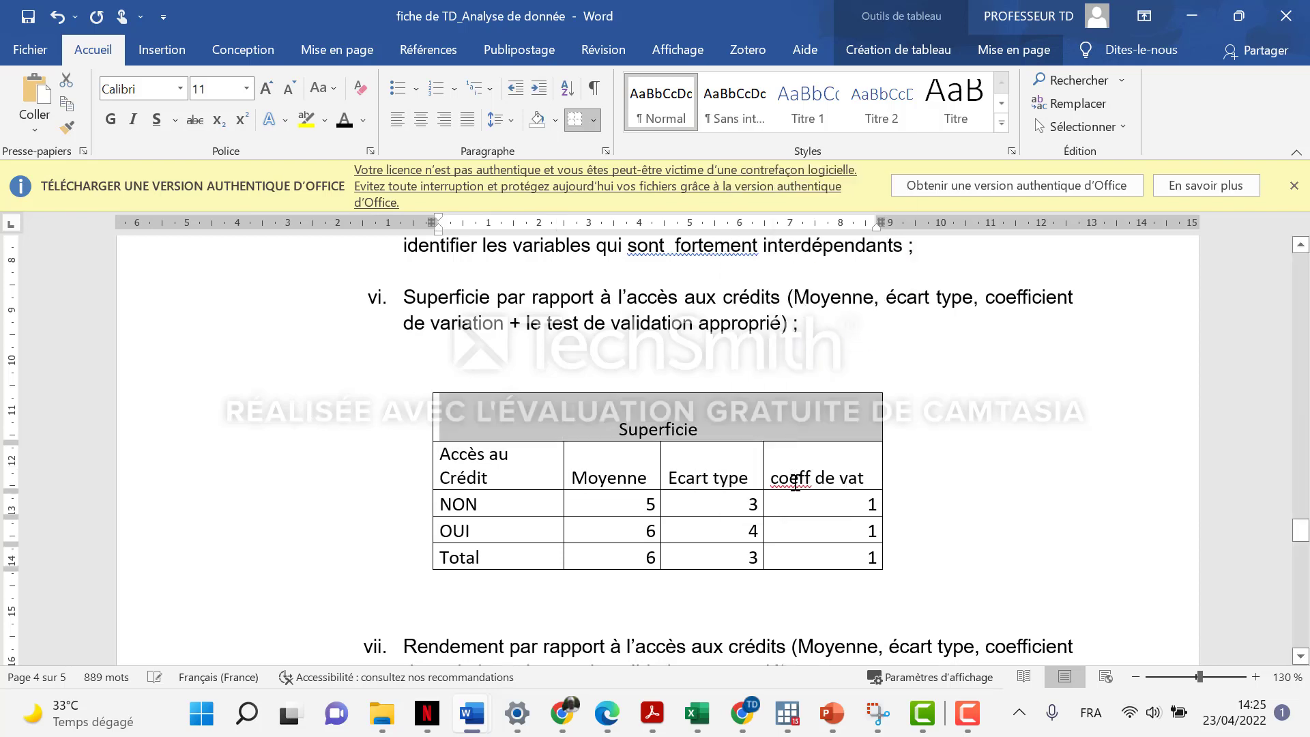
left_click(868, 530)
left_click(513, 478)
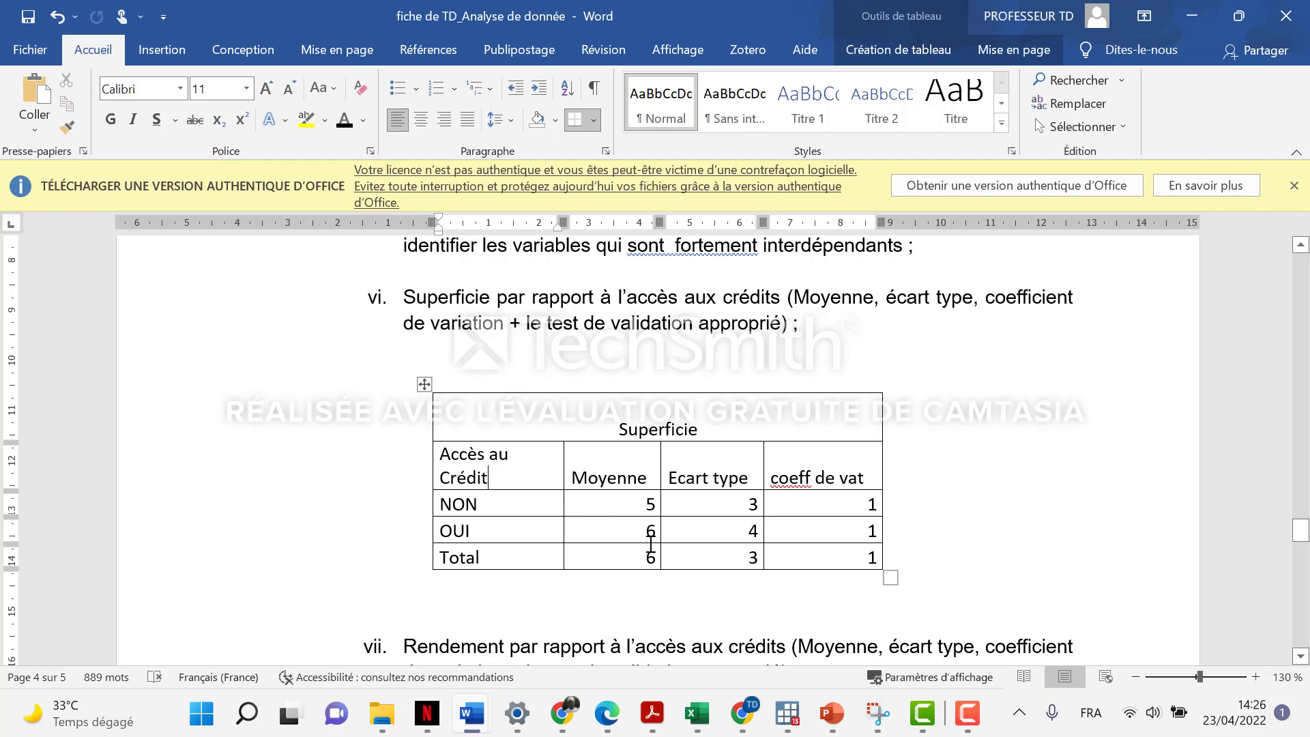
Step: Complete the last column header of the table so it reads "coeff de variation"
scroll(670, 530, "up", 2)
scroll(728, 551, "down", 2)
left_click(863, 474)
key("BackSpace")
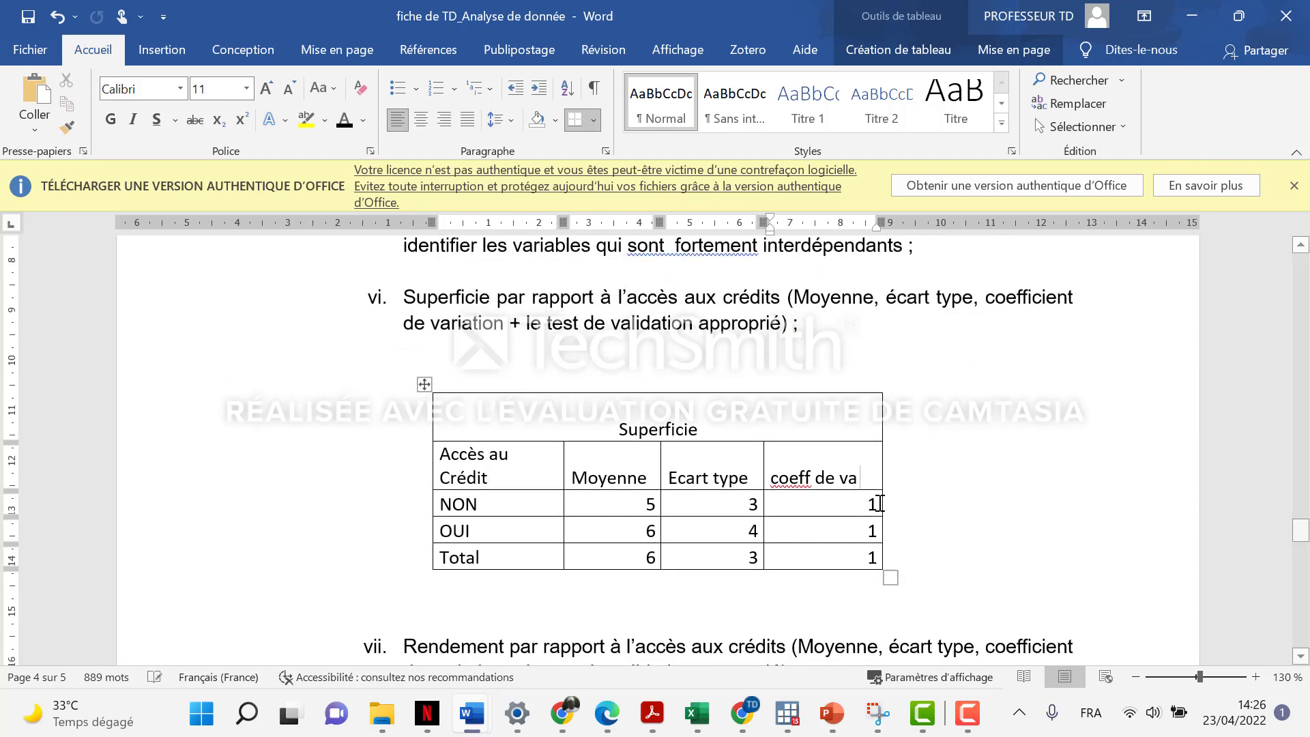
type("riation")
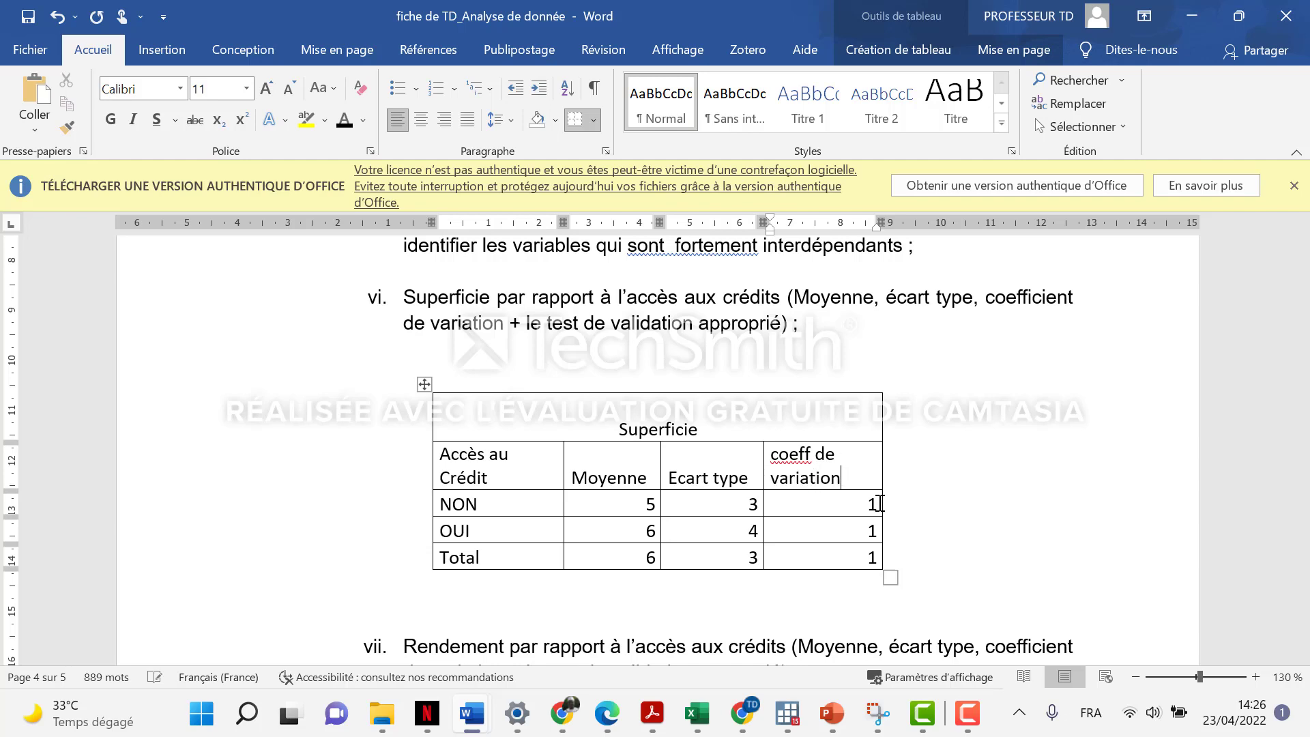
scroll(848, 483, "up", 2)
scroll(848, 482, "down", 2)
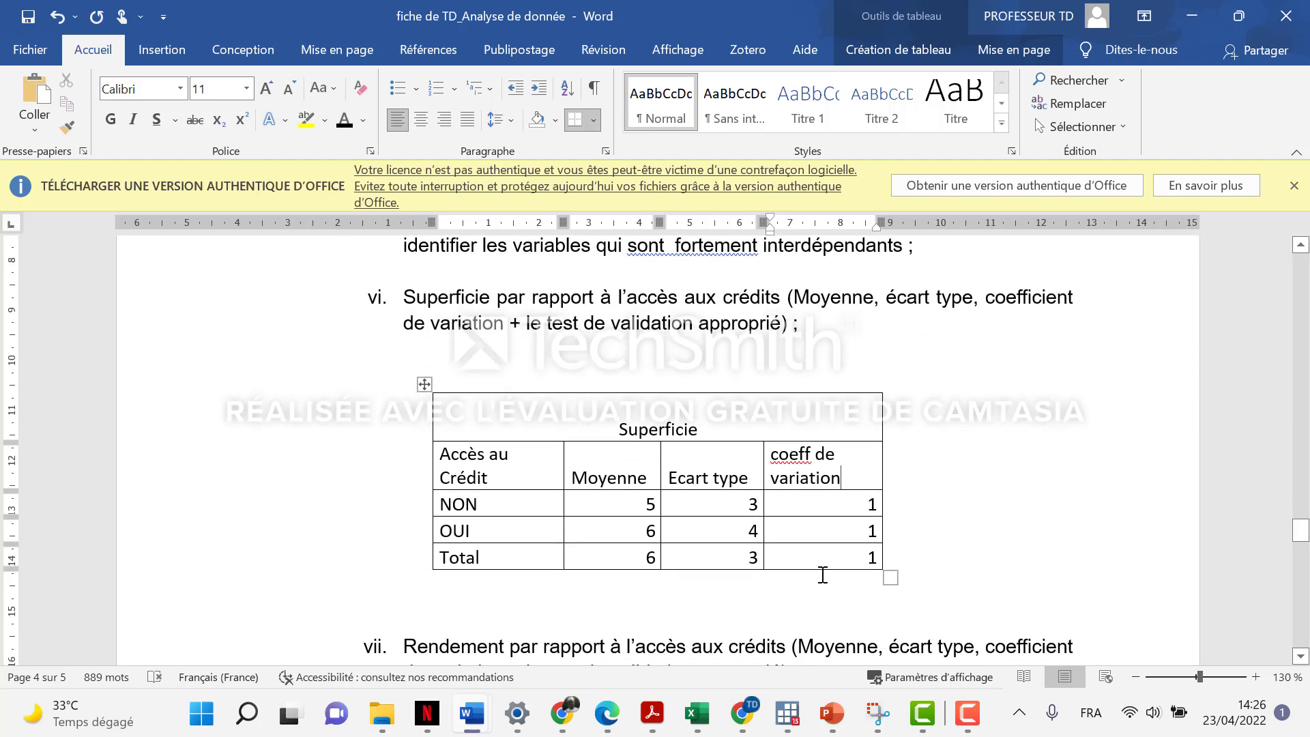
Step: Examine and compare the Moyenne values of the NON and OUI rows in the pasted table
scroll(1070, 477, "down", 2)
left_click(784, 489)
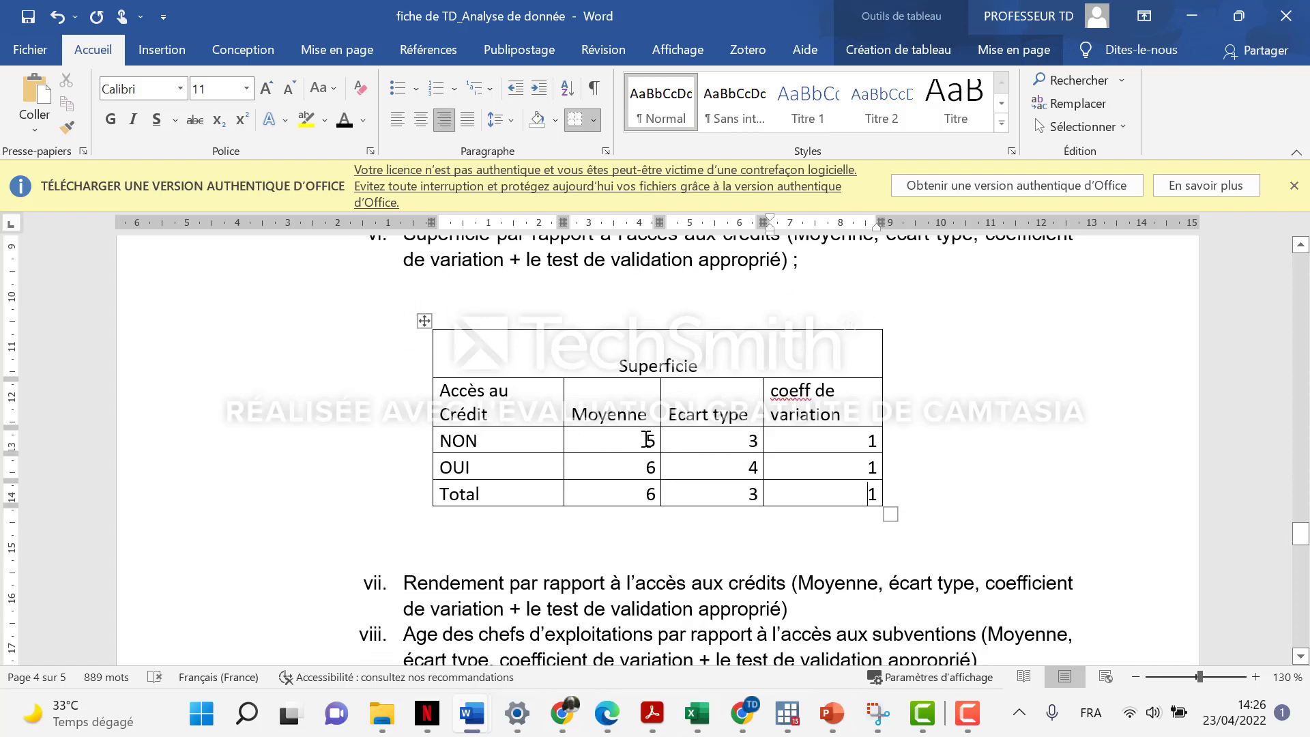
left_click_drag(647, 439, 656, 439)
left_click(650, 467)
double_click(650, 467)
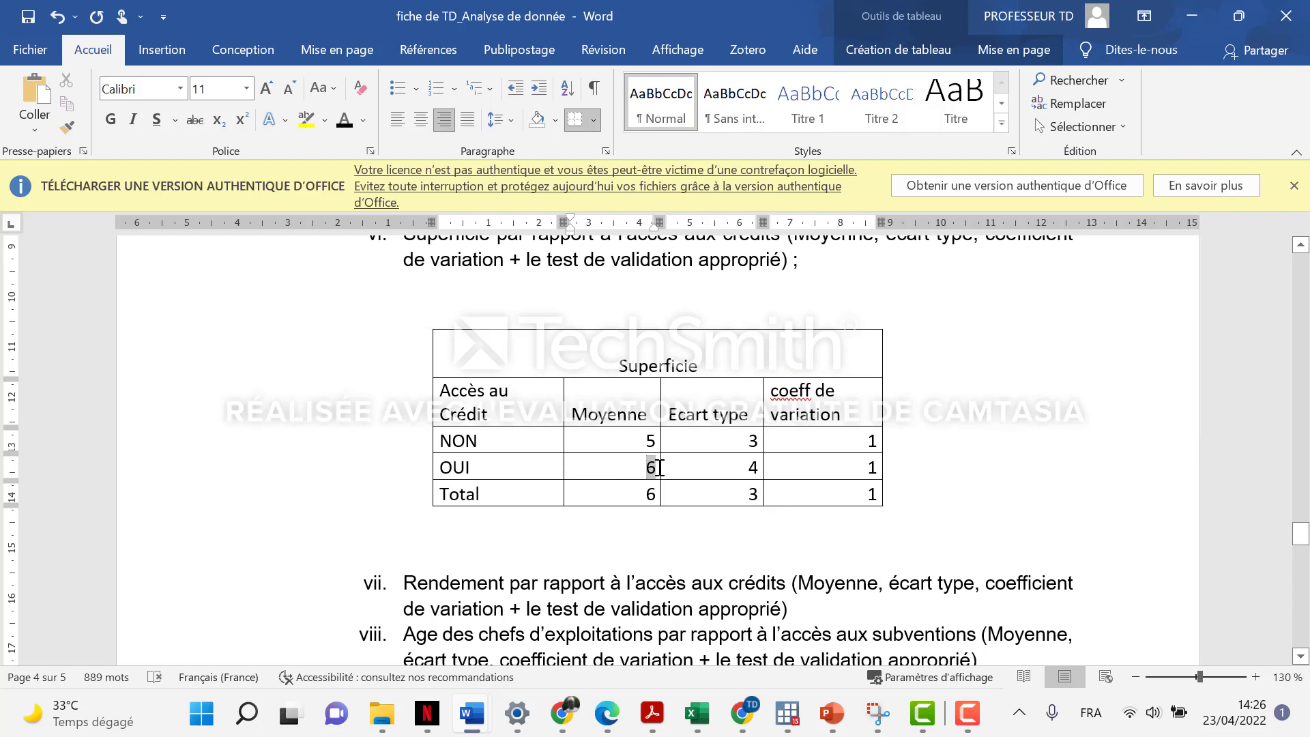
left_click(679, 515)
left_click_drag(650, 437, 660, 463)
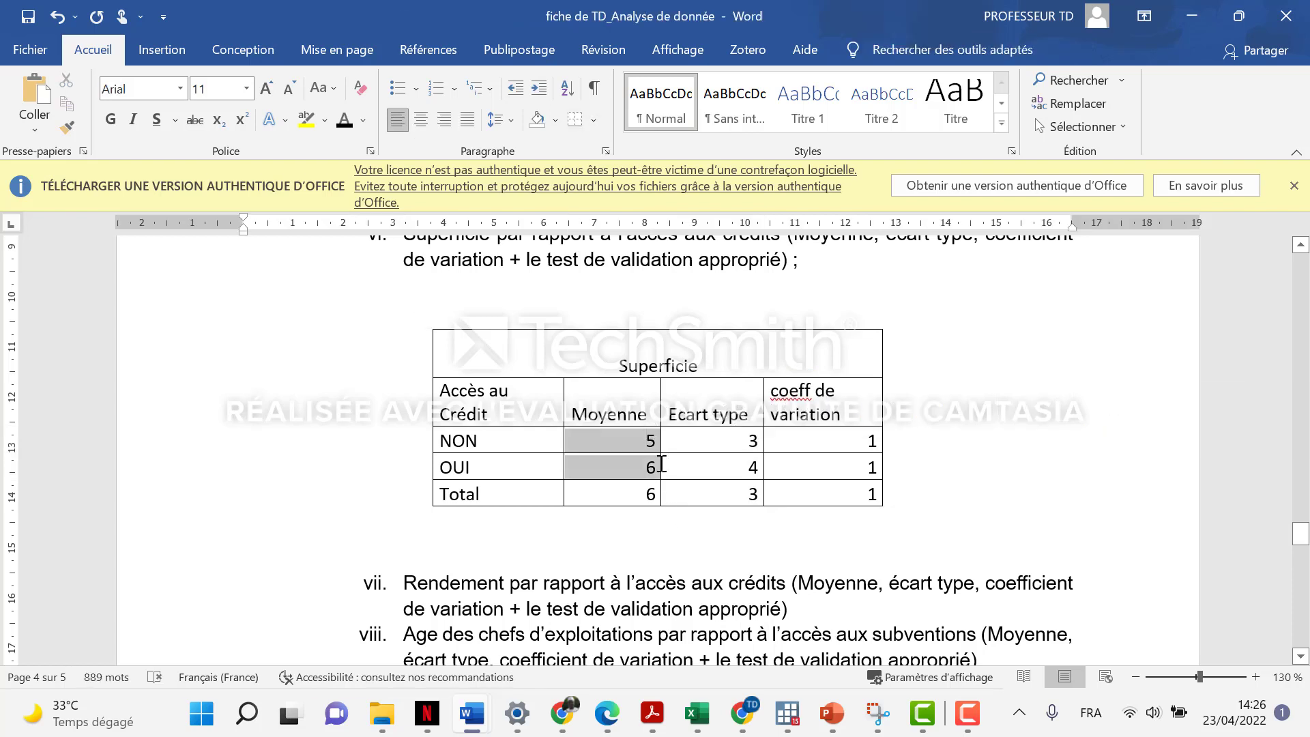
left_click(784, 483)
left_click_drag(740, 455, 744, 460)
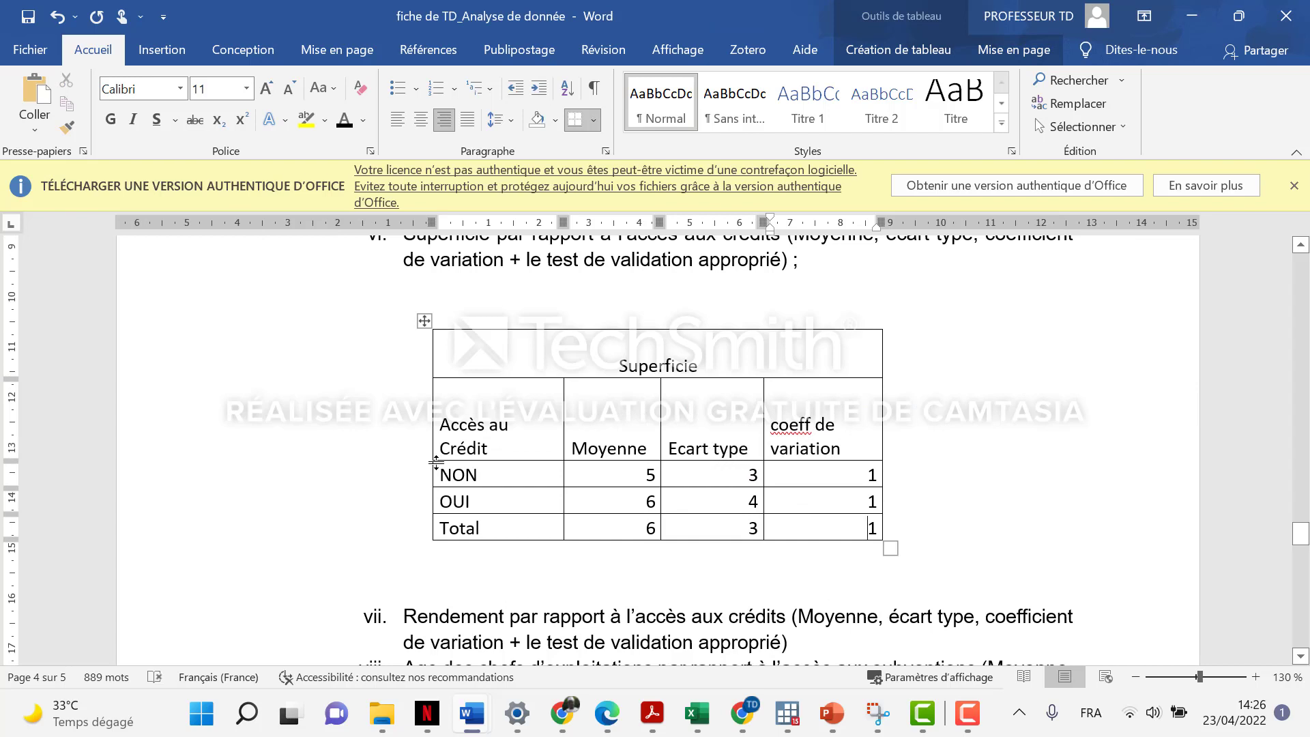
left_click(448, 428)
left_click_drag(483, 460, 484, 427)
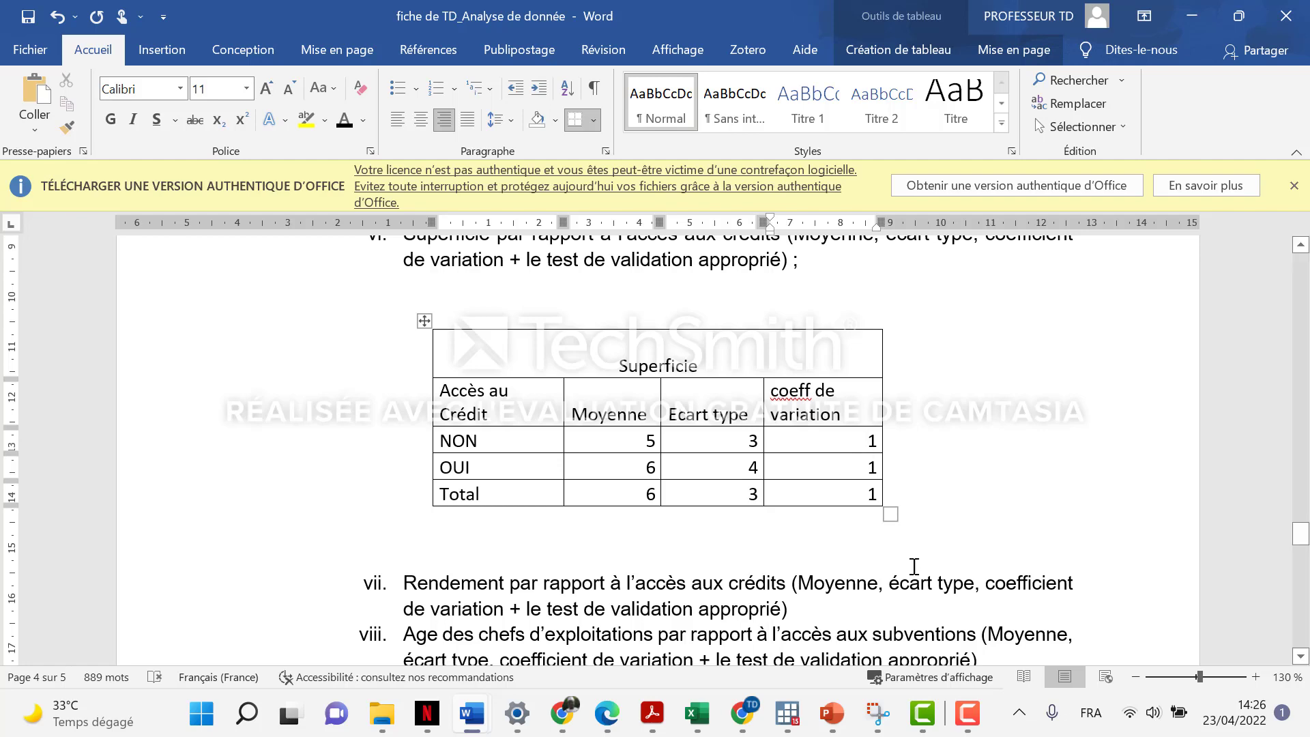
Step: Switch to the main Stata window and copy the latest tabstat command from the command history
mouse_move(803, 727)
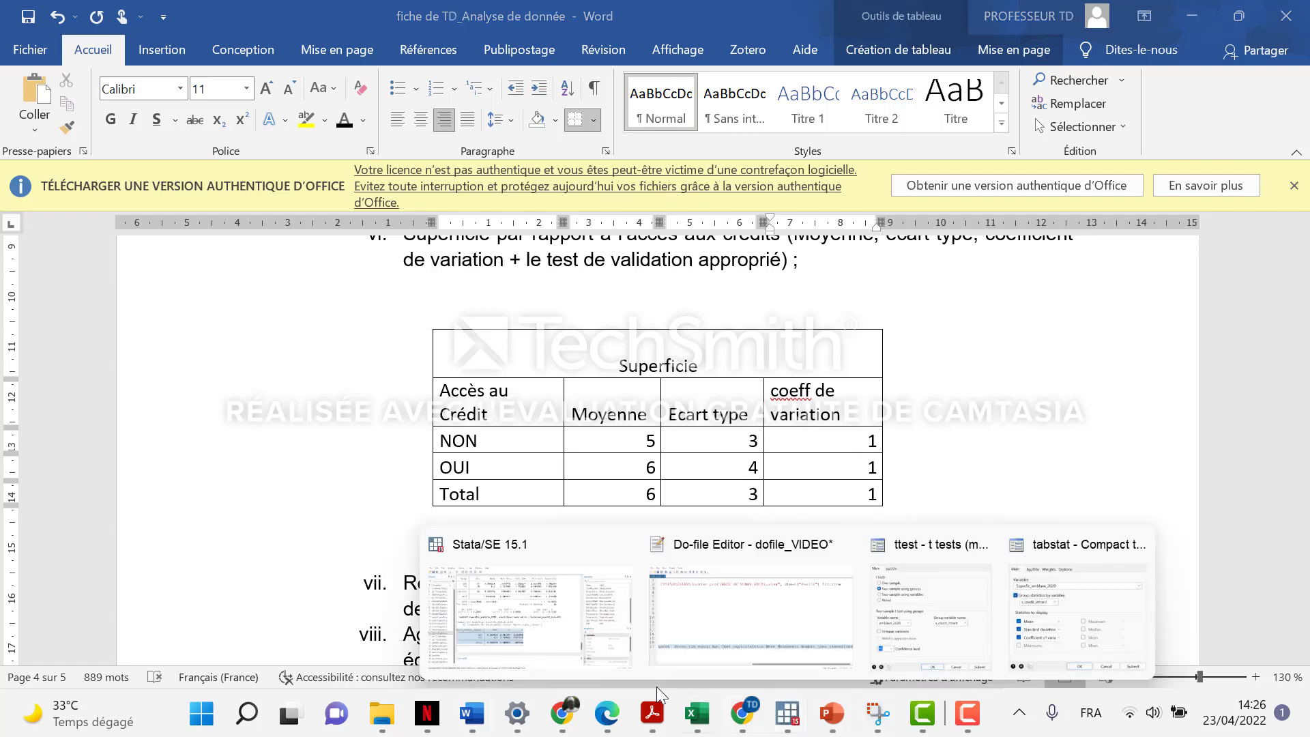
left_click(554, 598)
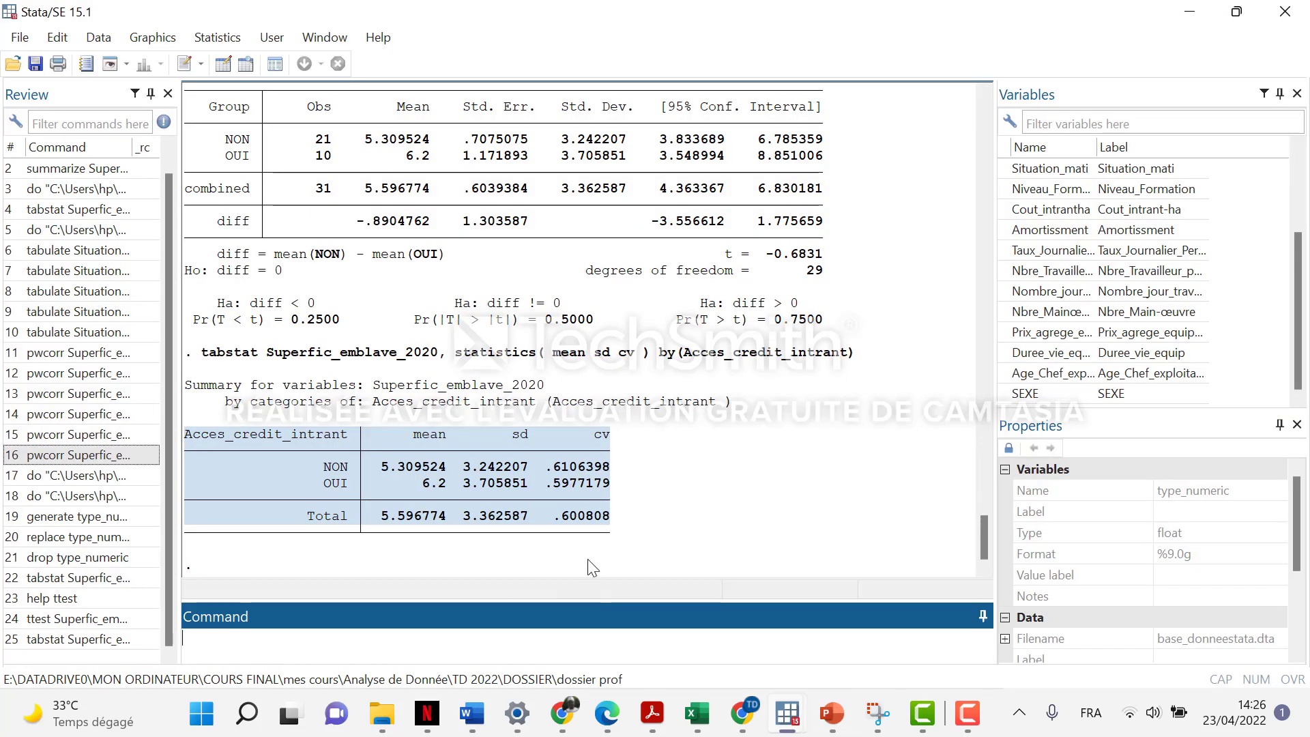
right_click(71, 639)
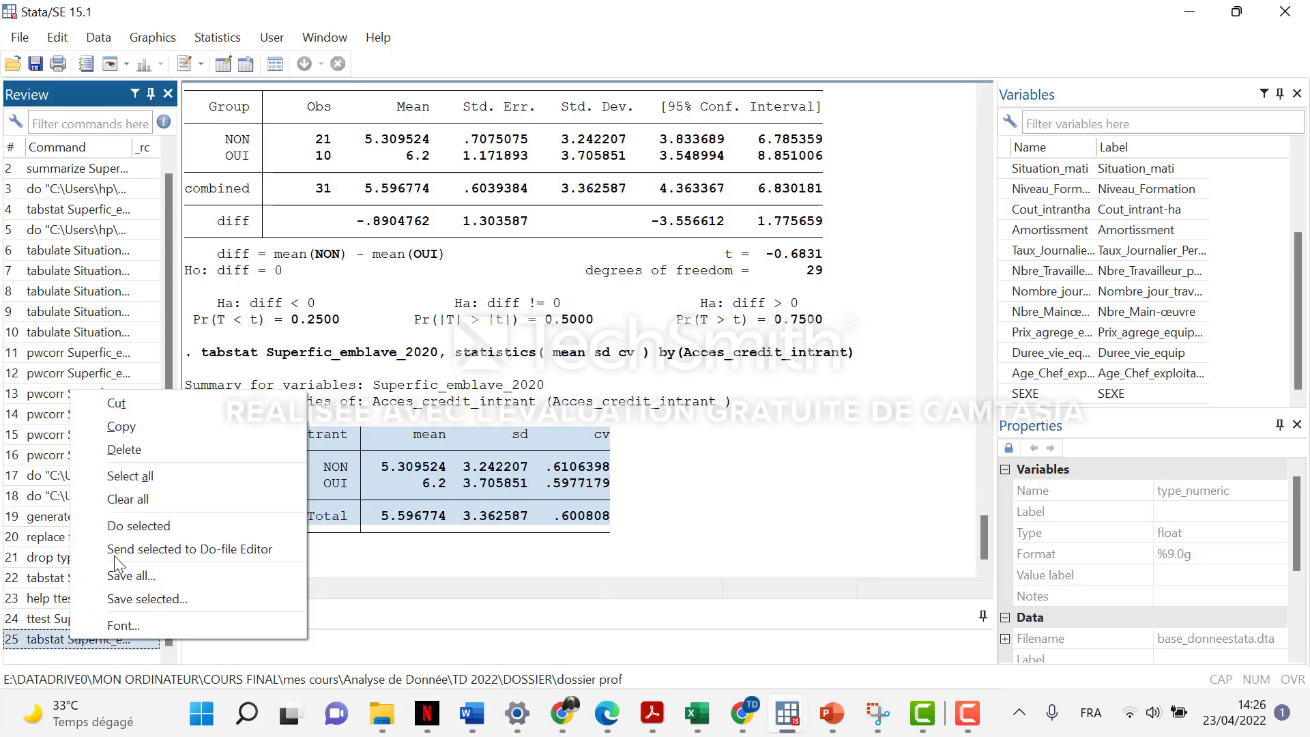
left_click(139, 427)
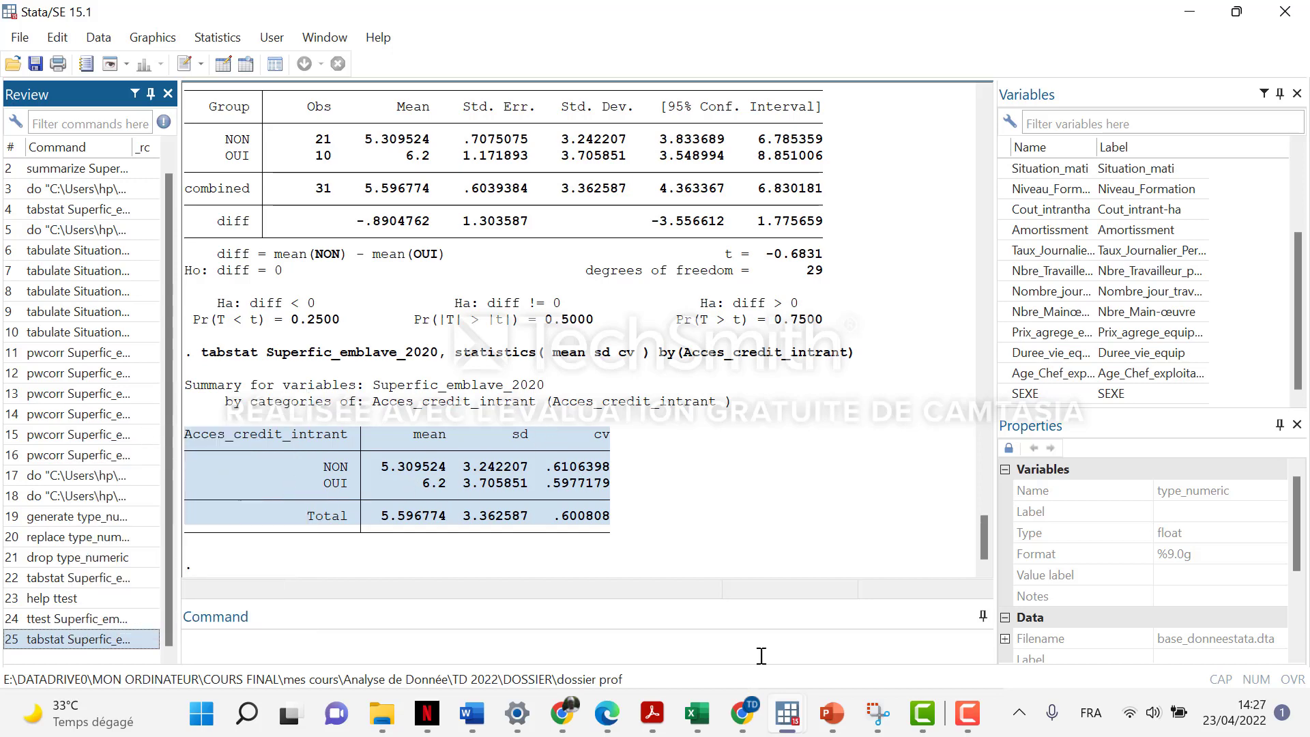
Step: Add the comment "**Superficie par rapport à l'acces au Crédit" at the end of dofile_VIDEO and paste the copied tabstat command beneath it
mouse_move(792, 730)
left_click(769, 616)
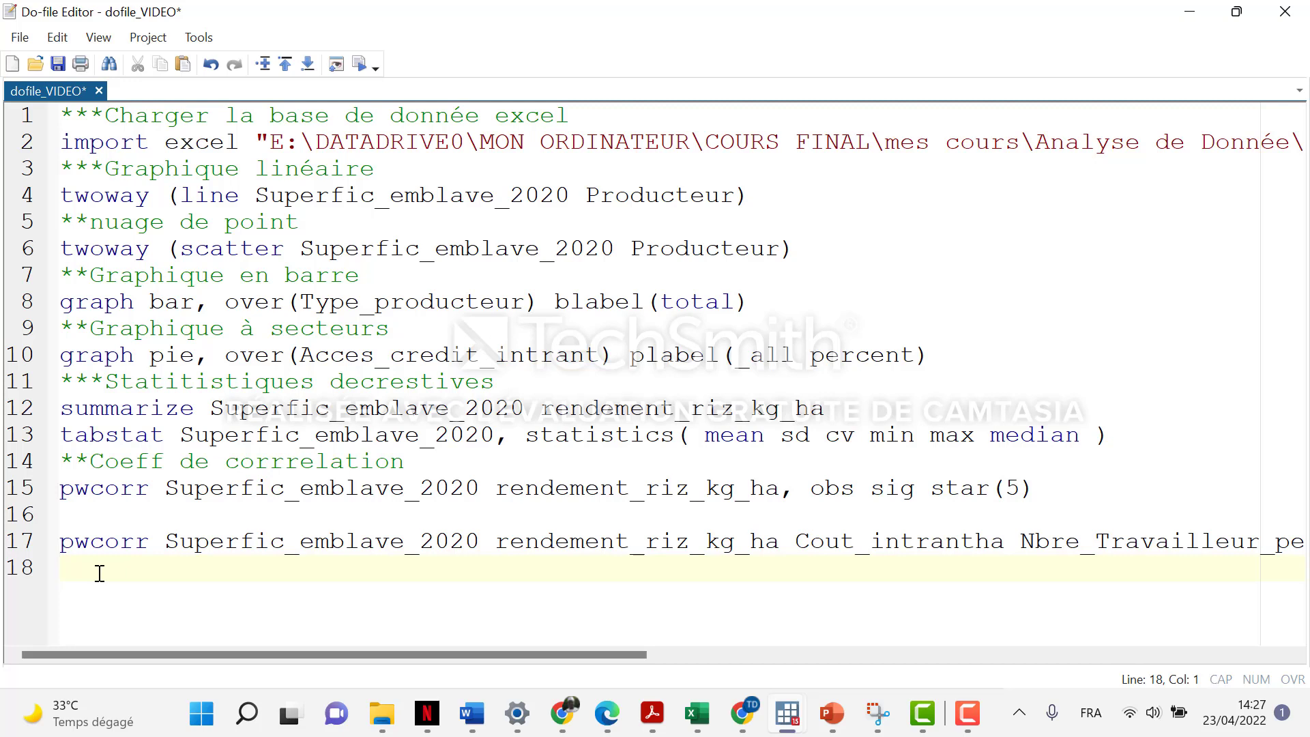
type("**S")
key("Caps_Lock")
type("uperfici")
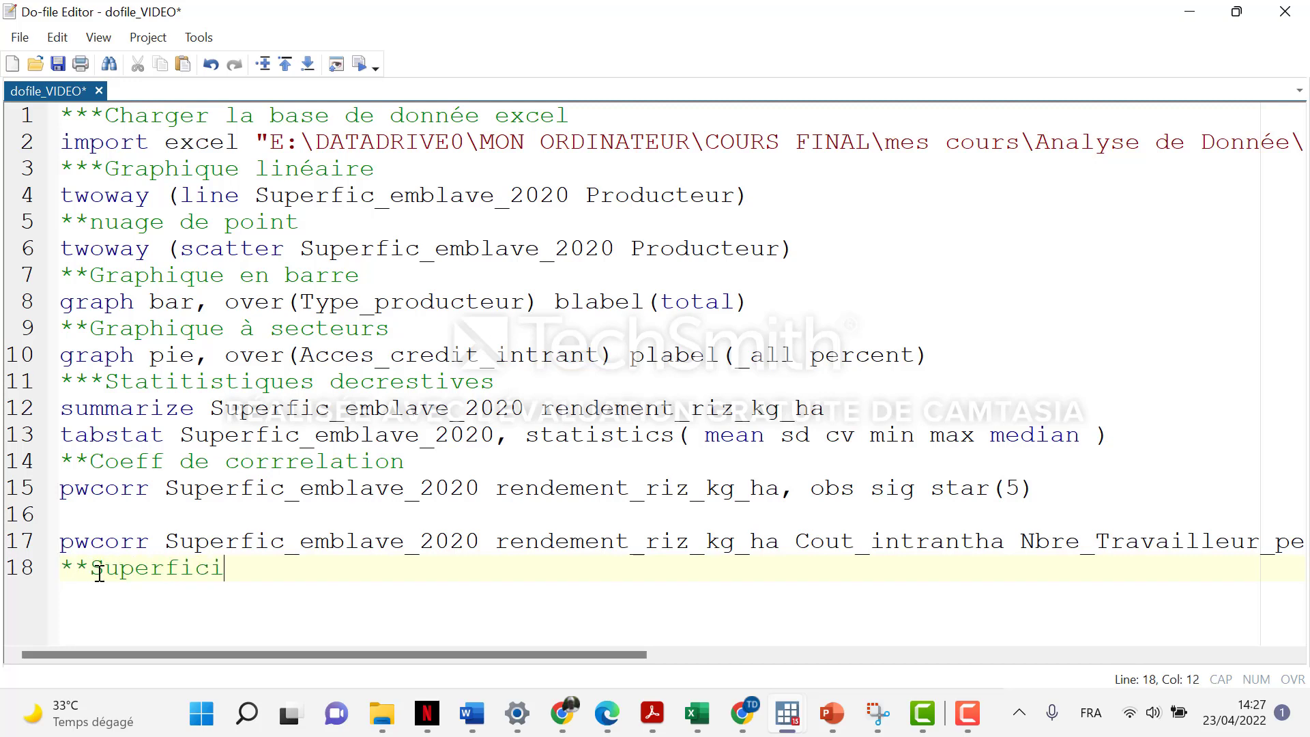
type("e par rapp")
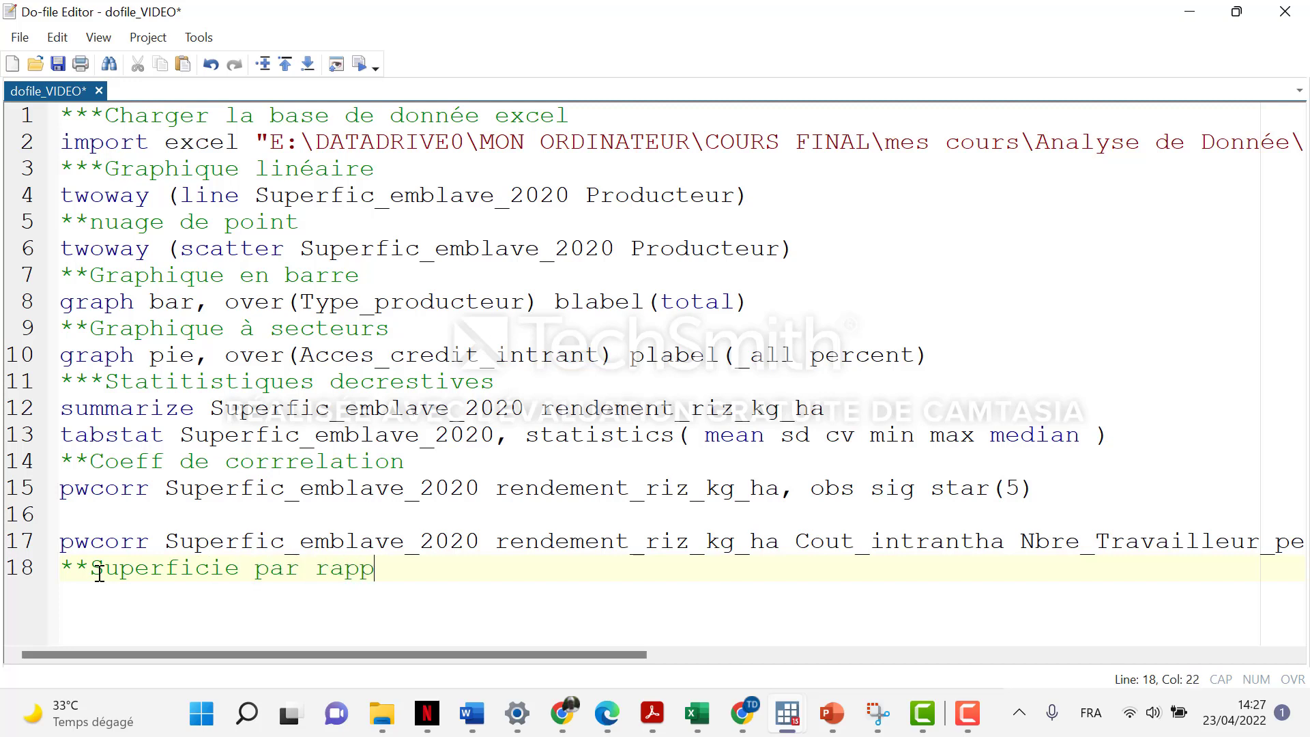
type("ort à l'acc")
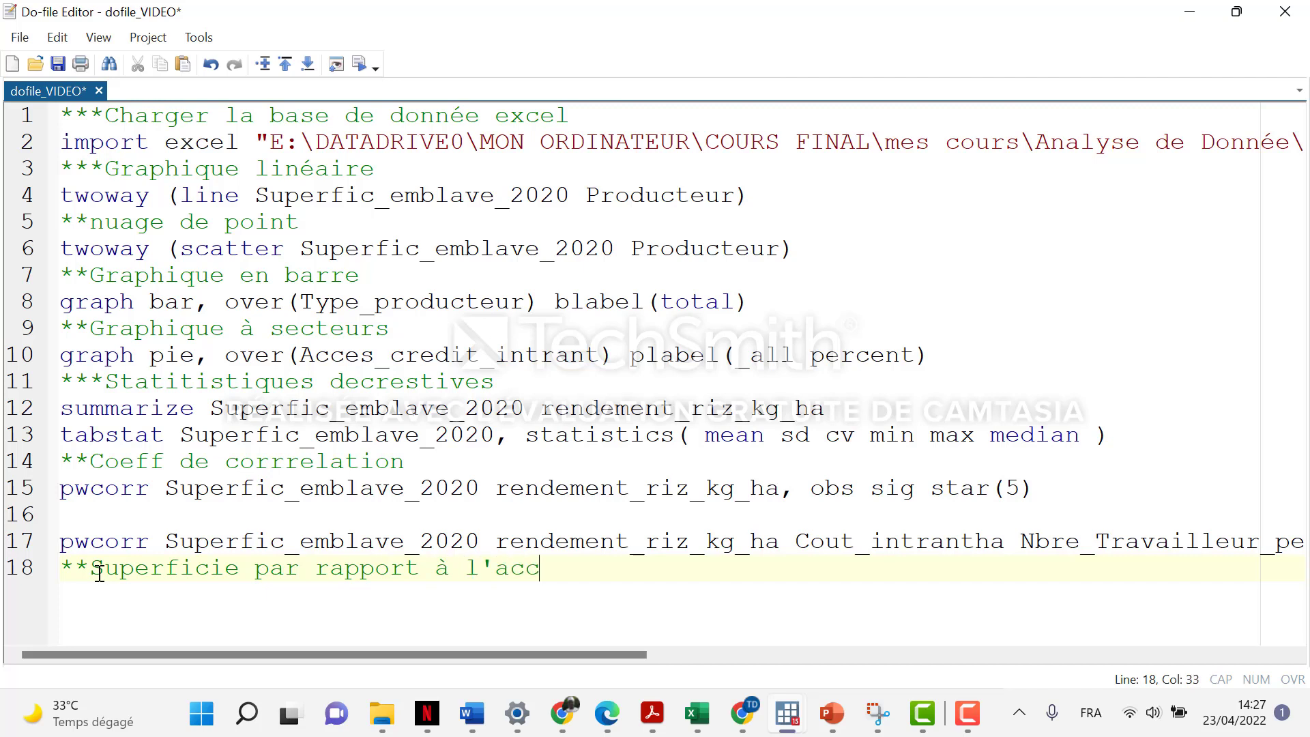
type("es au Crédit")
key("Return")
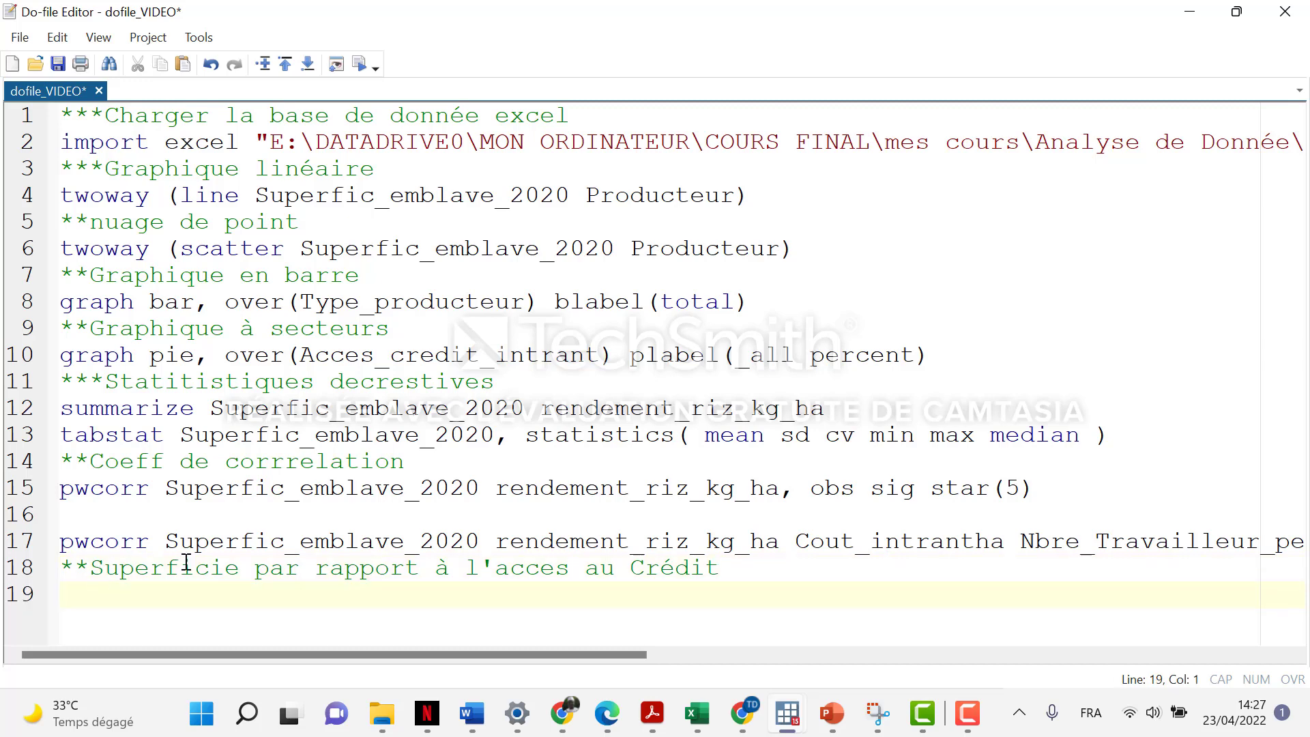
key("ctrl+v")
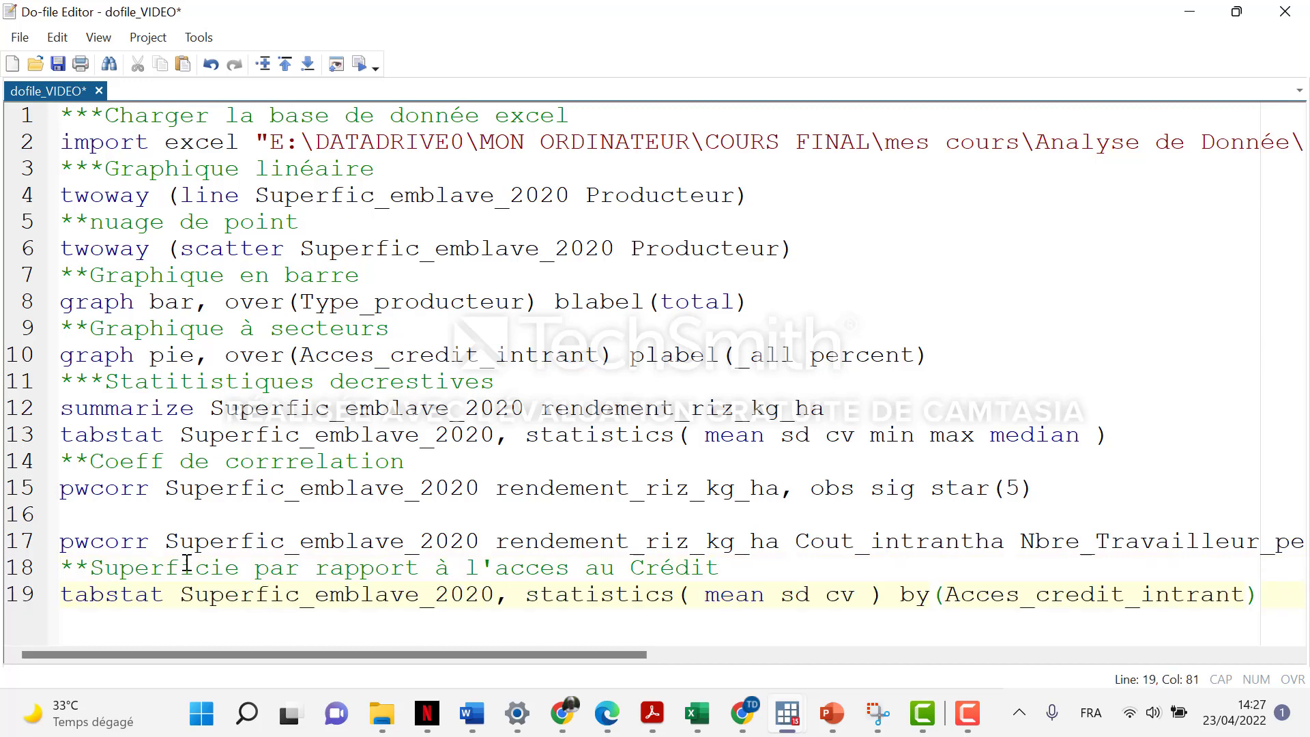
Step: Examine the variable, the mean, sd and cv statistics, and the grouping variable in the pasted tabstat command
double_click(279, 593)
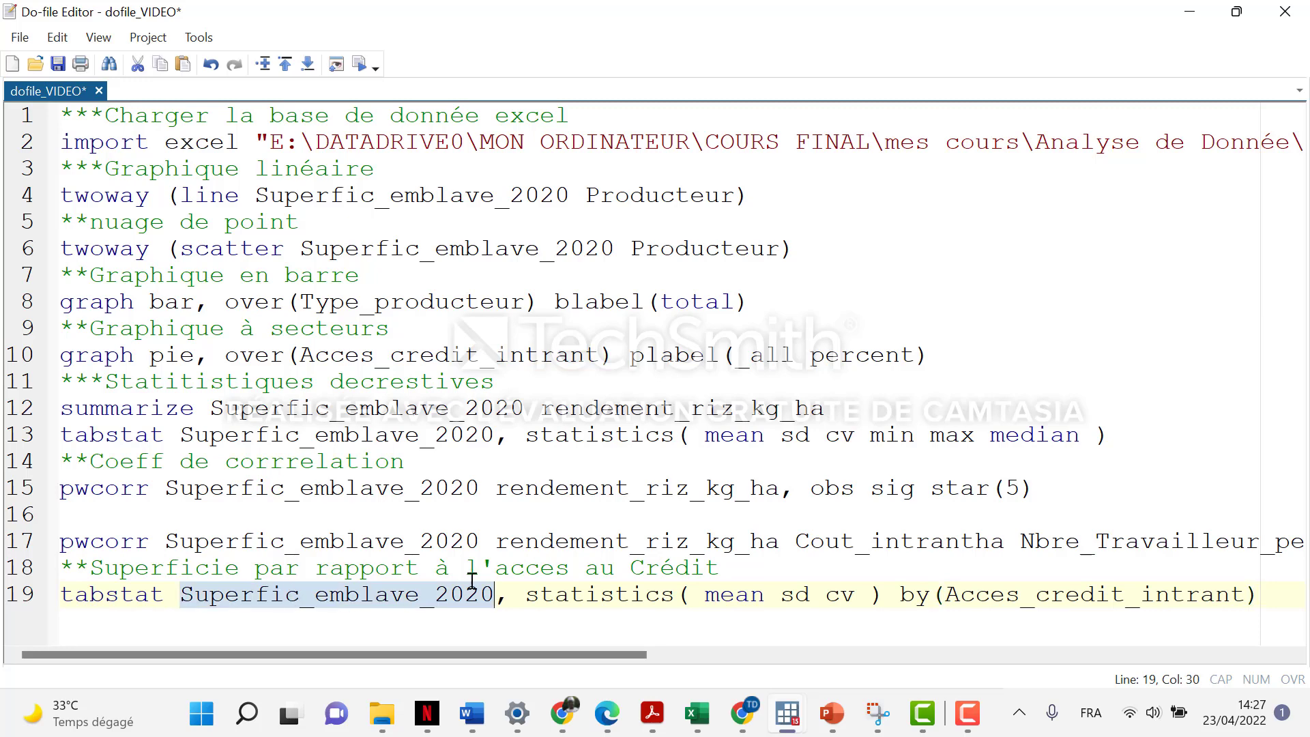
double_click(541, 593)
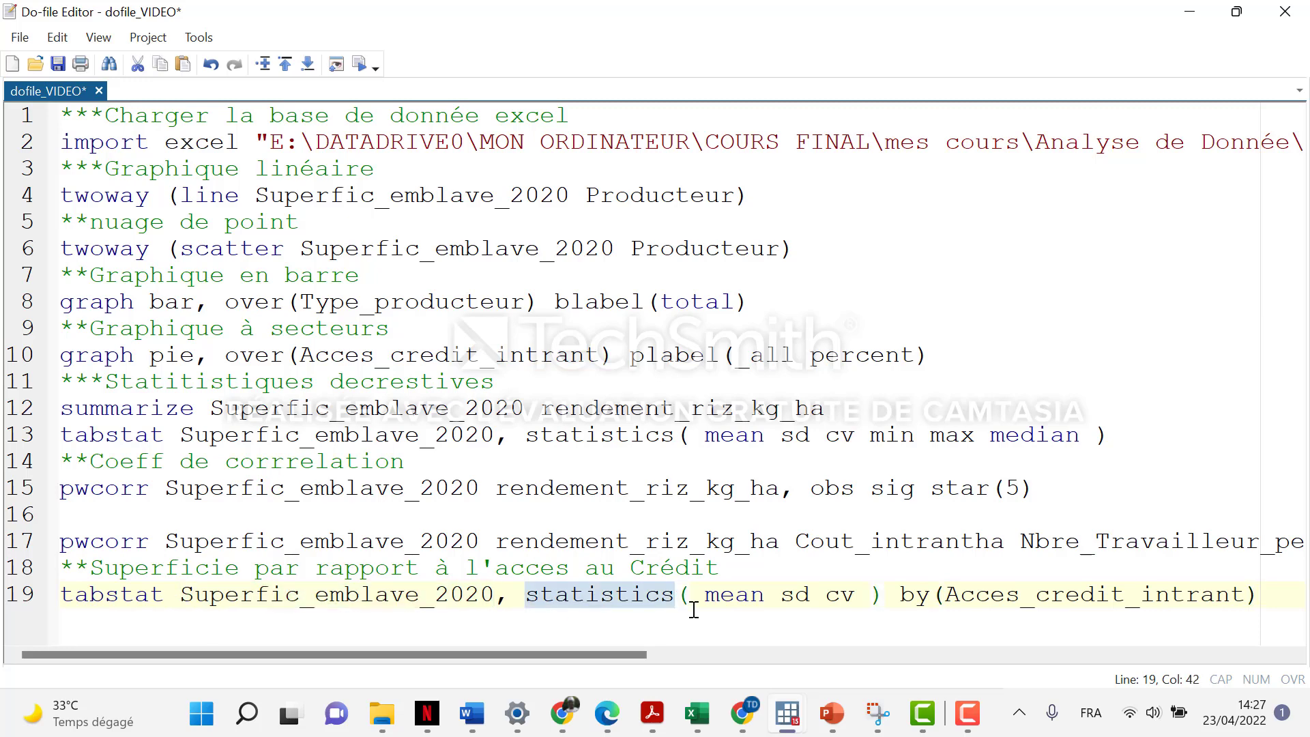
double_click(744, 596)
left_click(808, 596)
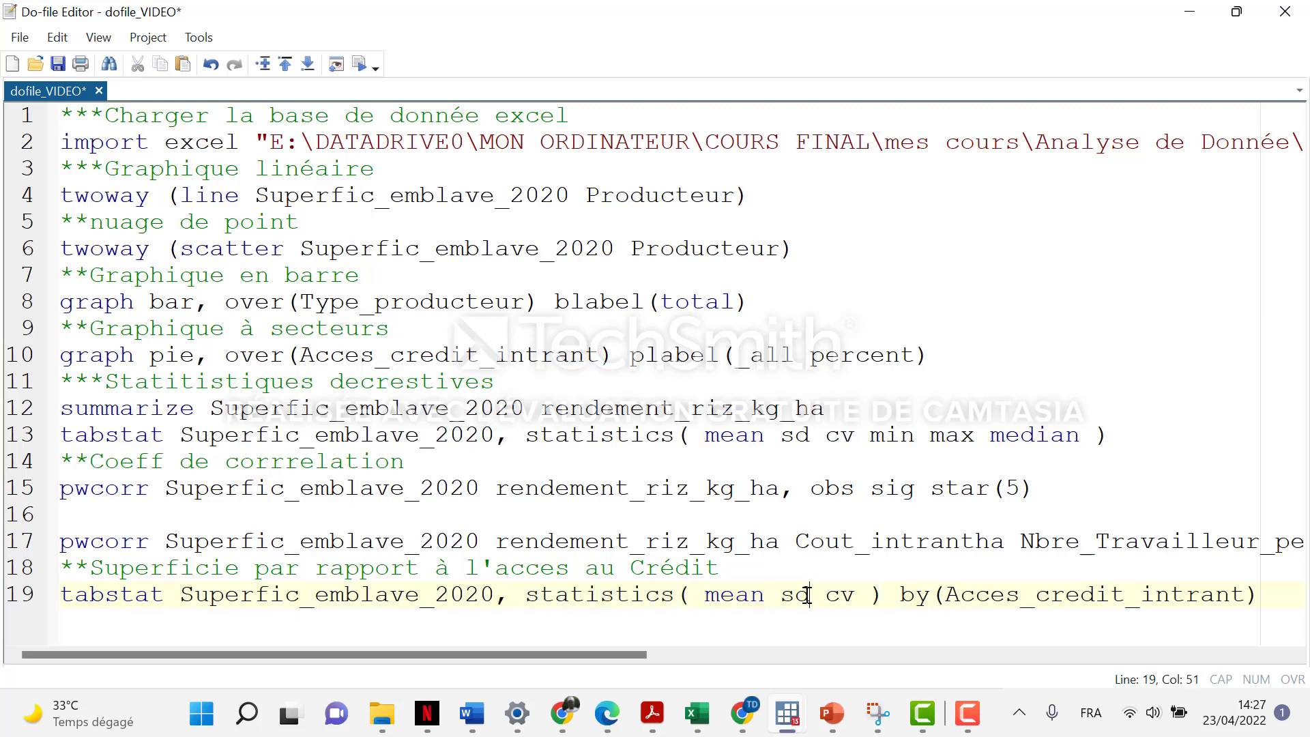
double_click(807, 596)
double_click(843, 596)
left_click(845, 623)
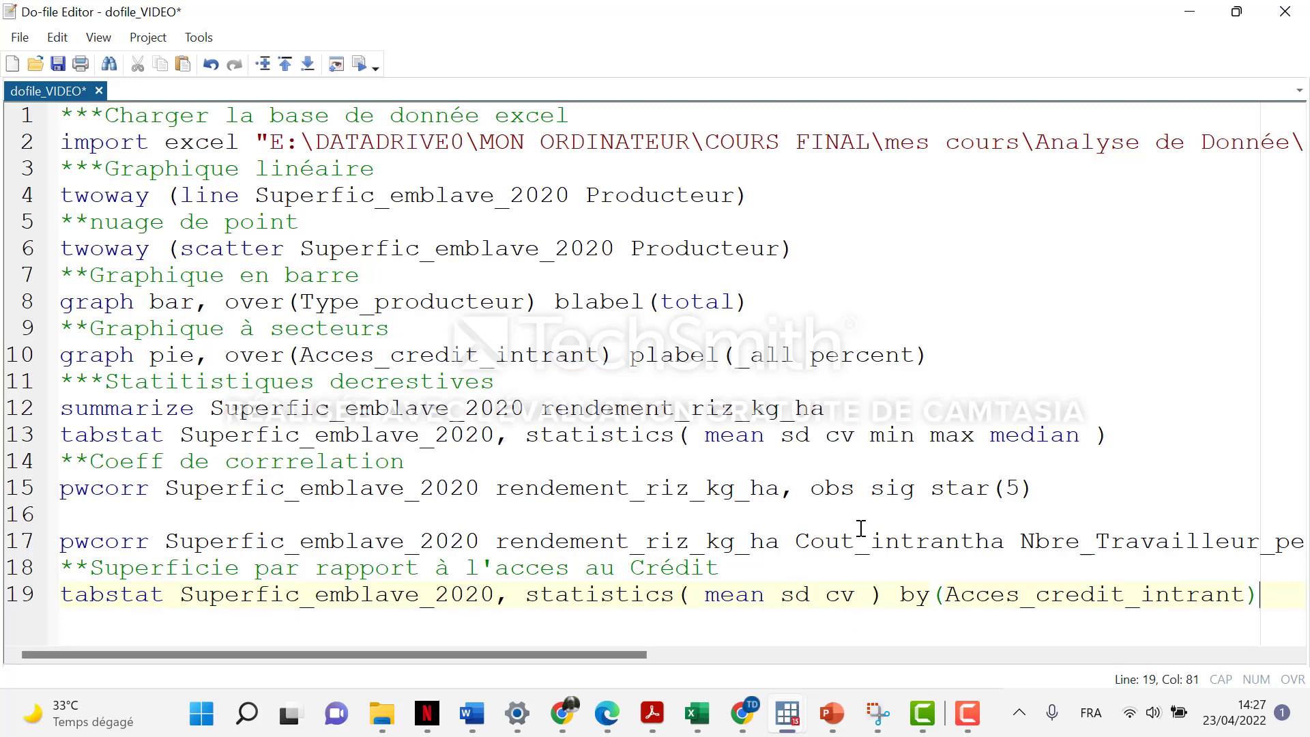
double_click(997, 596)
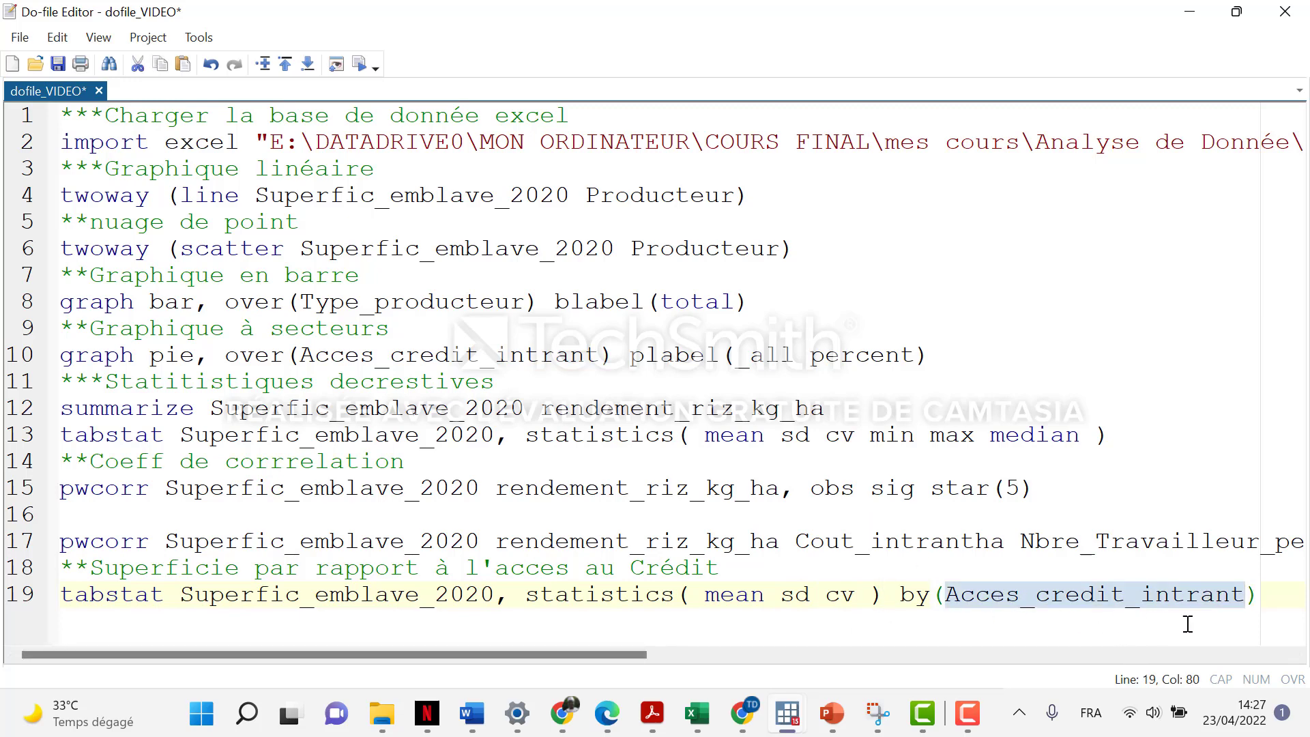
Step: Execute only the tabstat line from the do-file and review its output table in the main Stata window
left_click_drag(1261, 595, 424, 592)
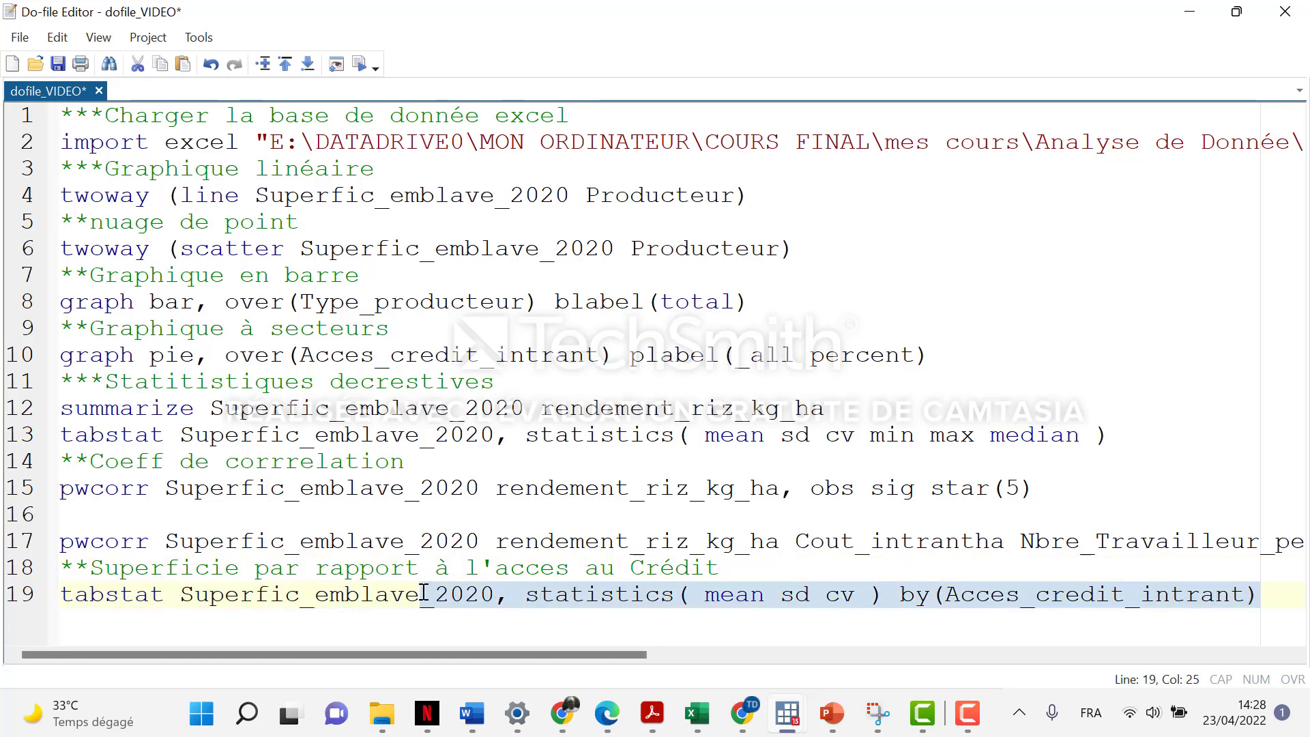
left_click(359, 64)
mouse_move(787, 713)
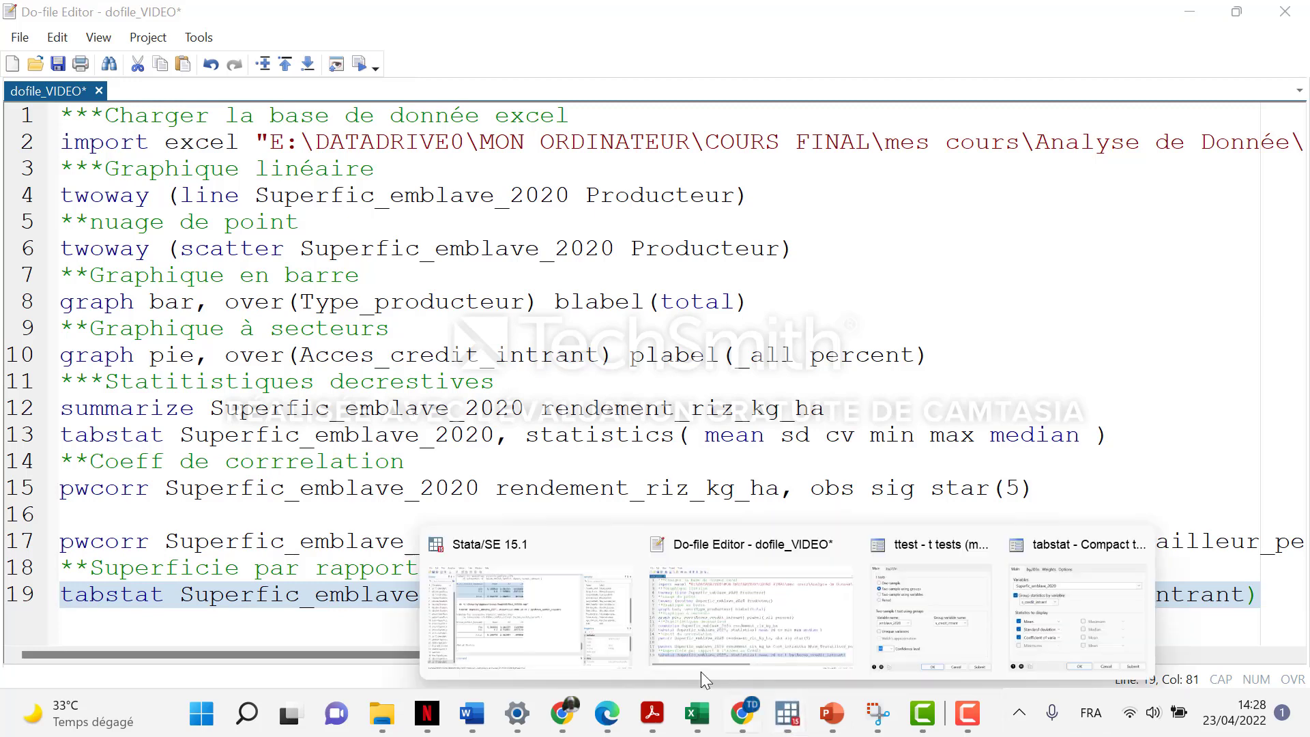
left_click(495, 607)
left_click(389, 522)
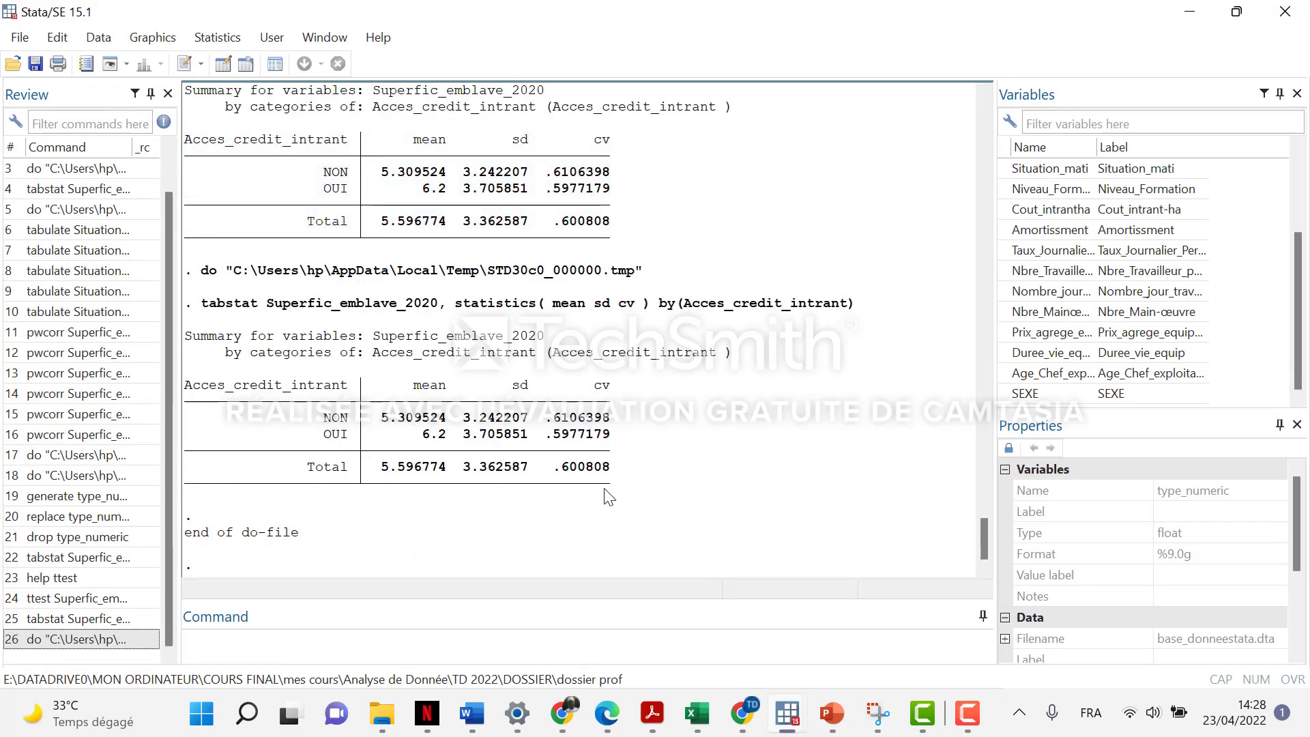
left_click_drag(611, 494, 189, 385)
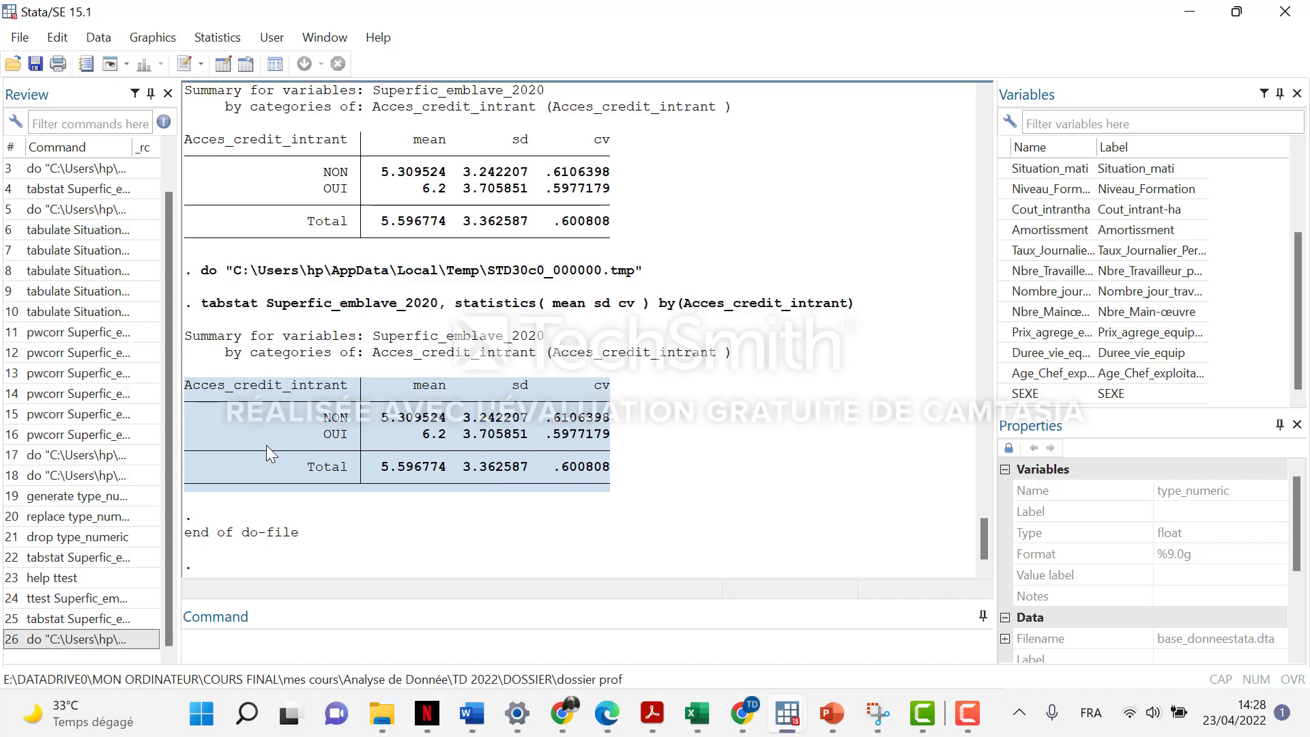
Step: Run a two-sample t test using groups on Superfic_emblave_2020, grouped by Acces_credit_intrant, at the 95 confidence level
left_click(218, 37)
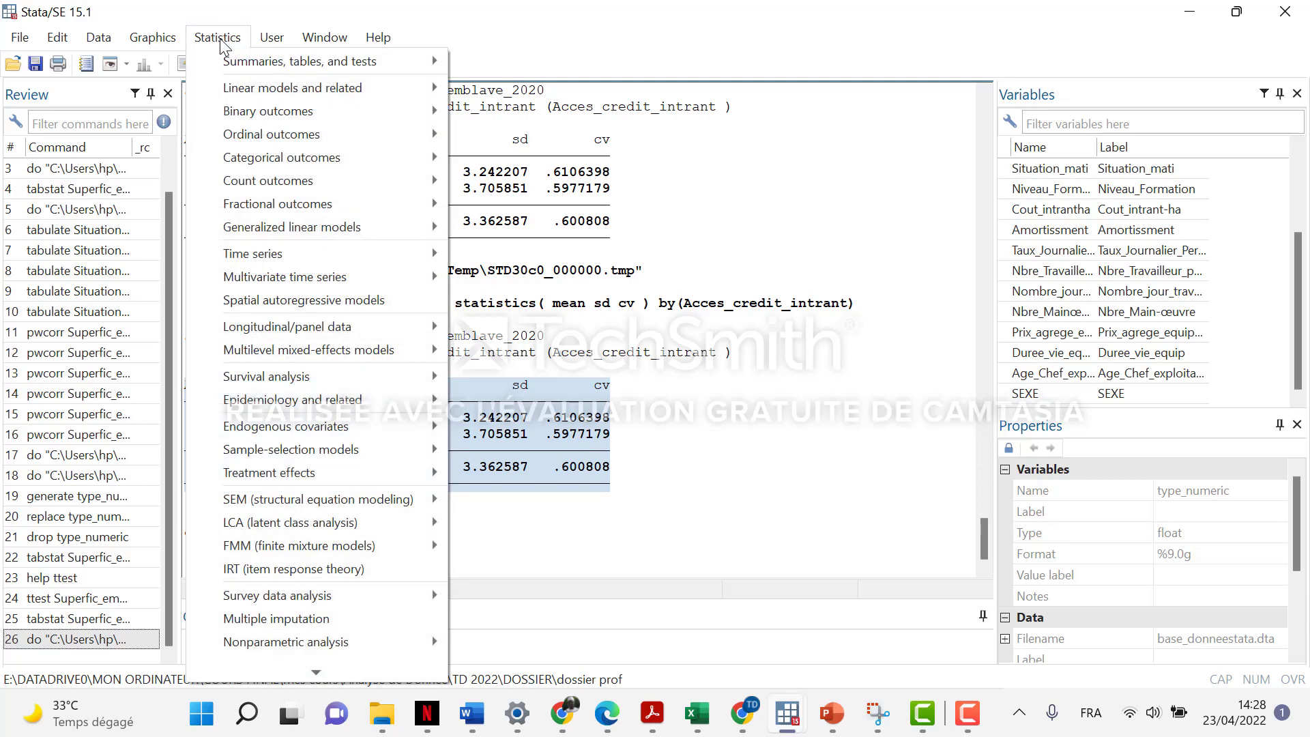
mouse_move(263, 65)
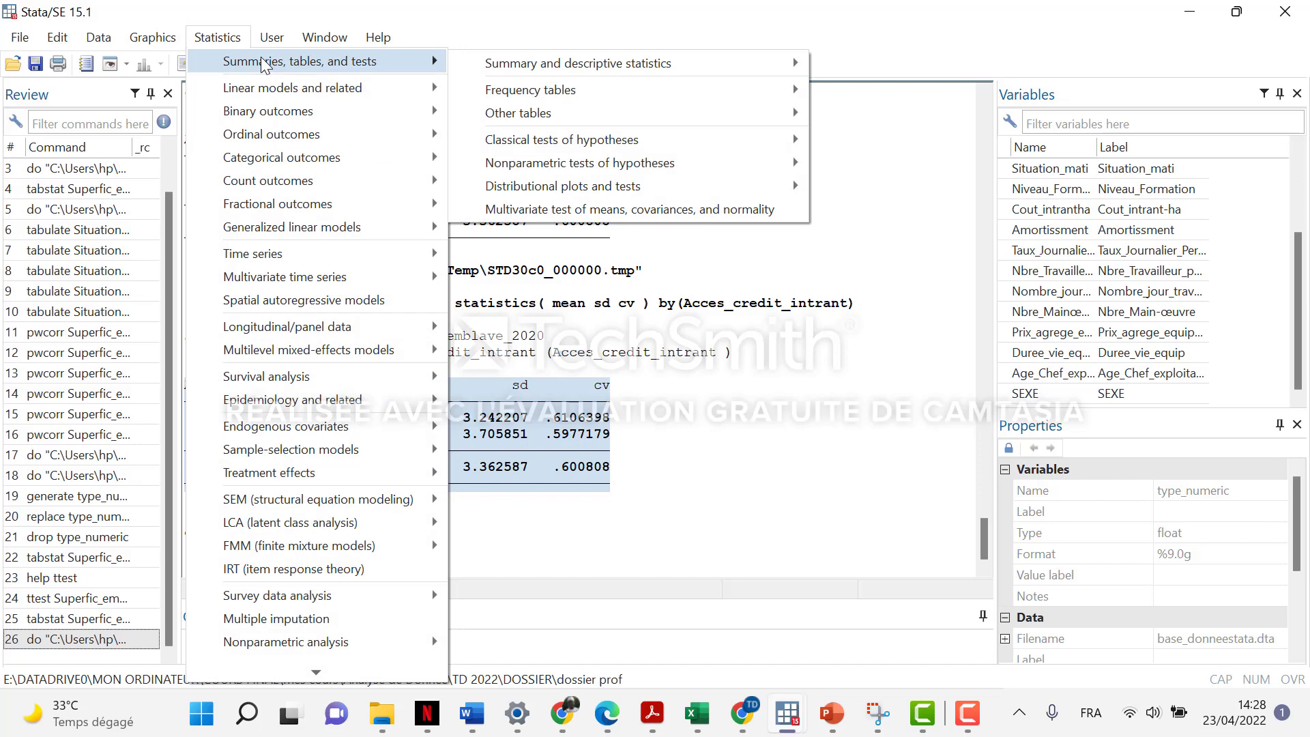
mouse_move(547, 145)
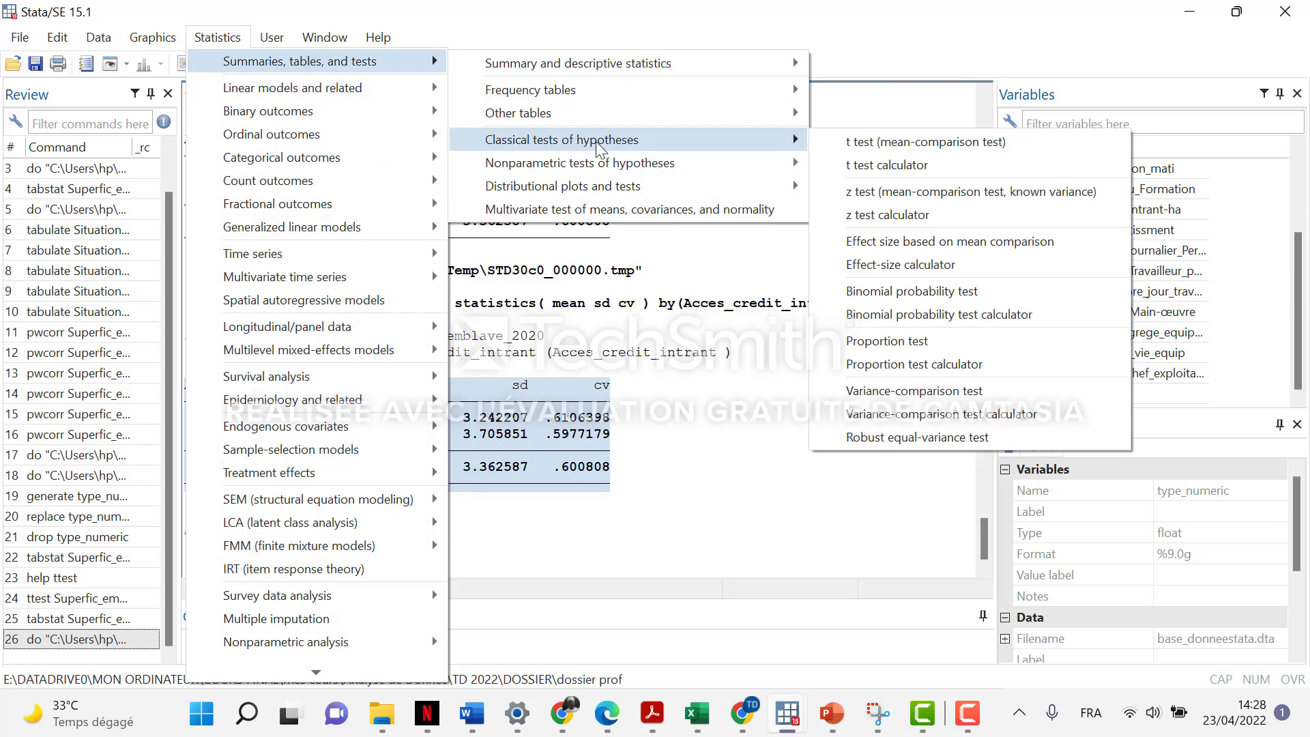
left_click(880, 144)
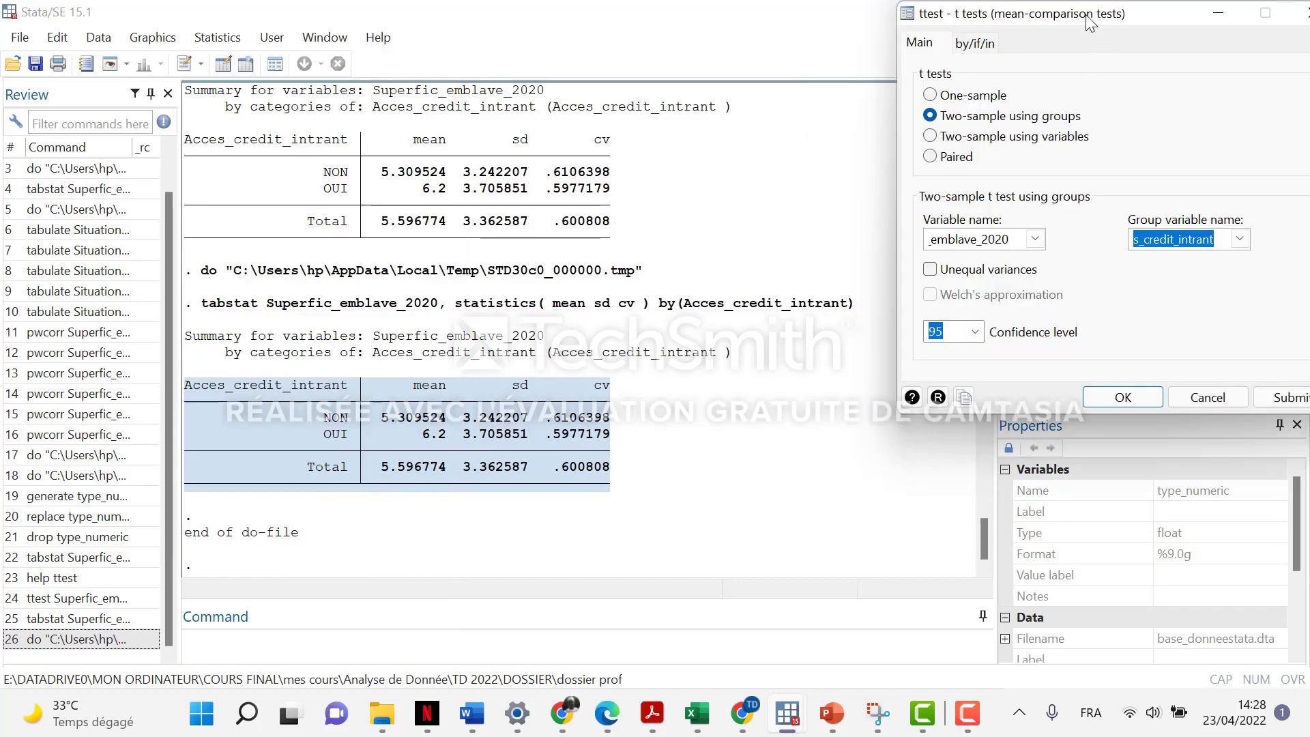
left_click_drag(1089, 23, 526, 115)
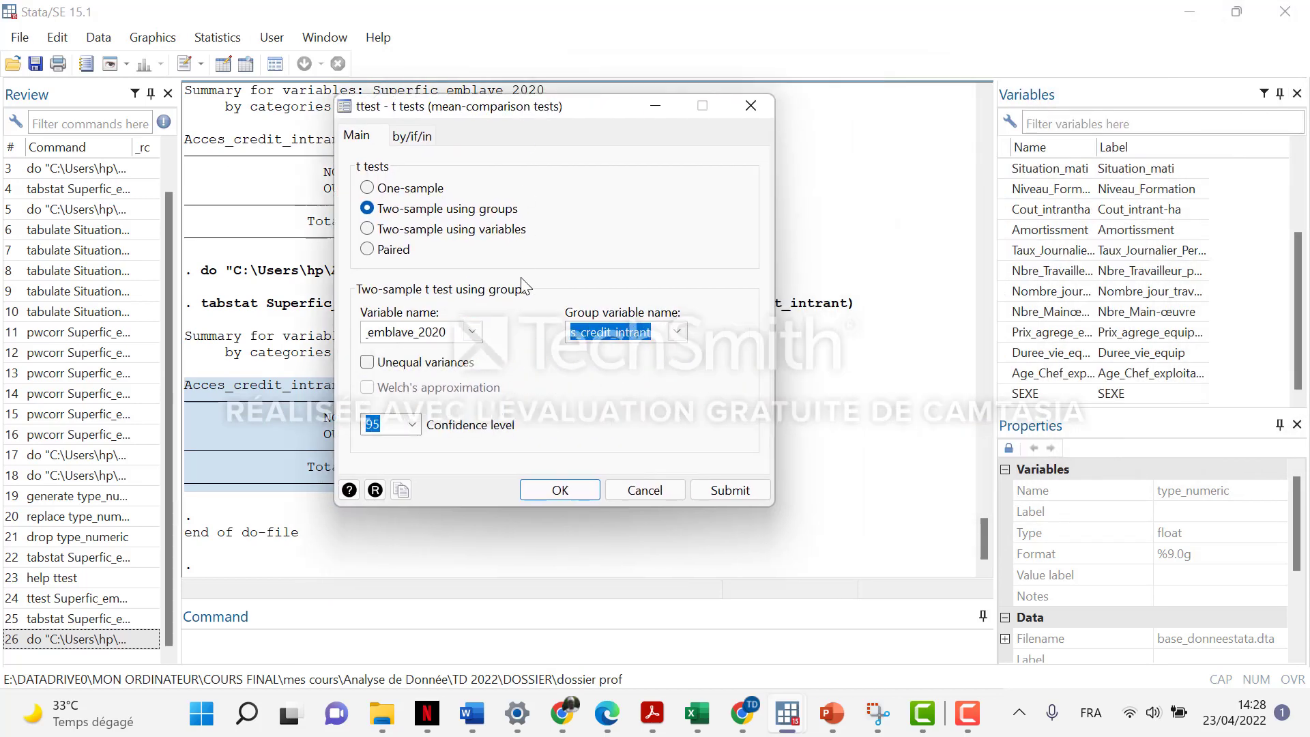
left_click(368, 209)
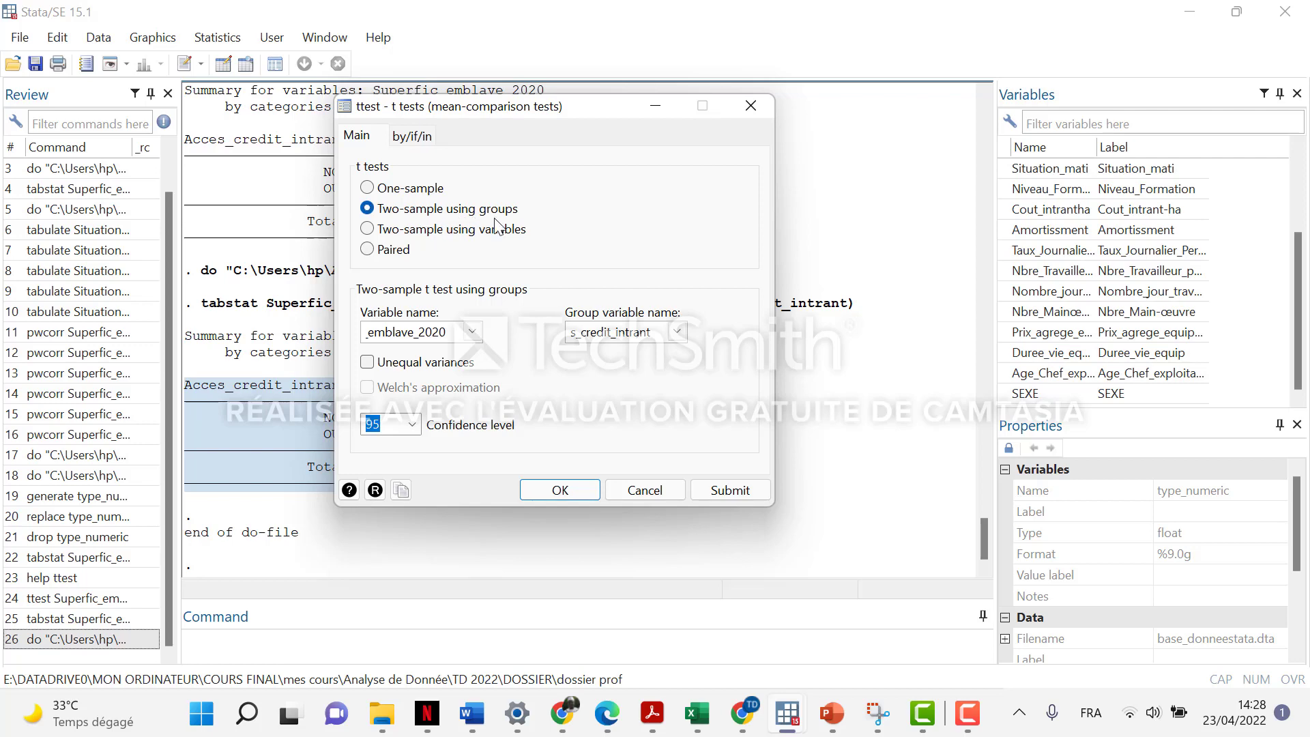
left_click(471, 332)
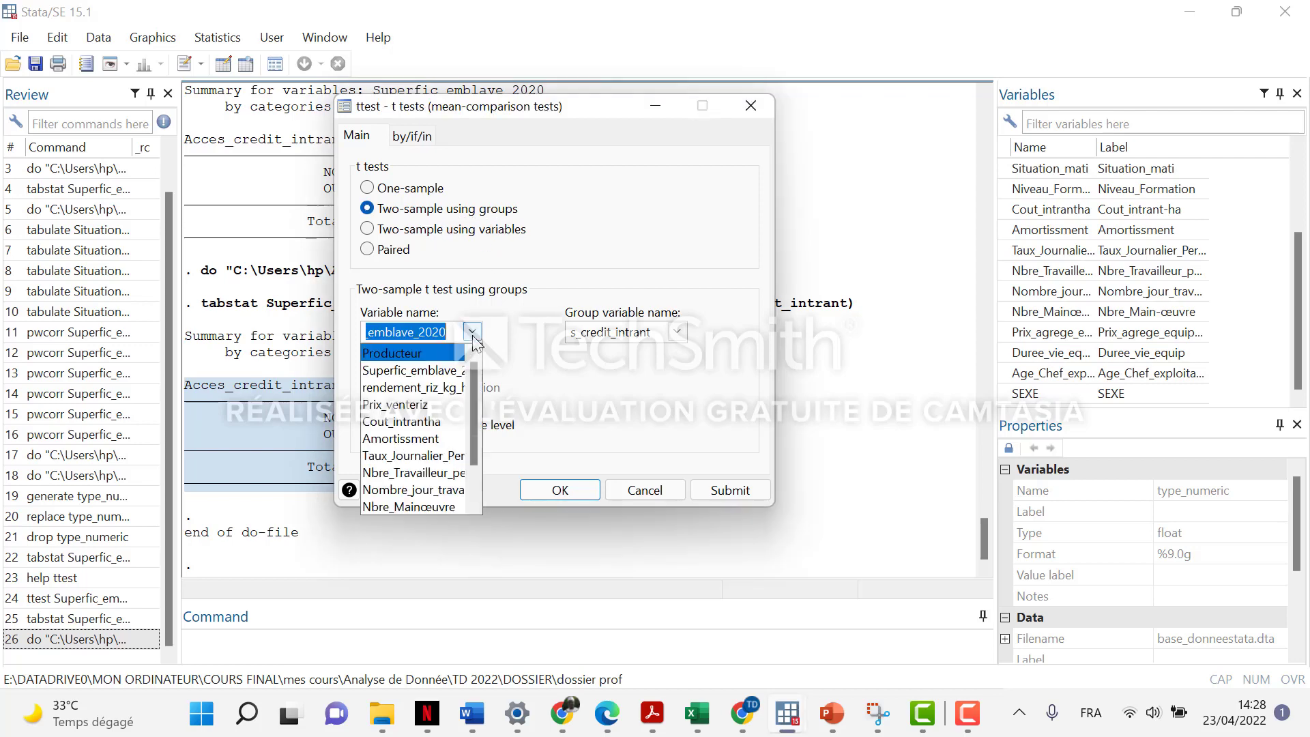
left_click(437, 371)
left_click(678, 332)
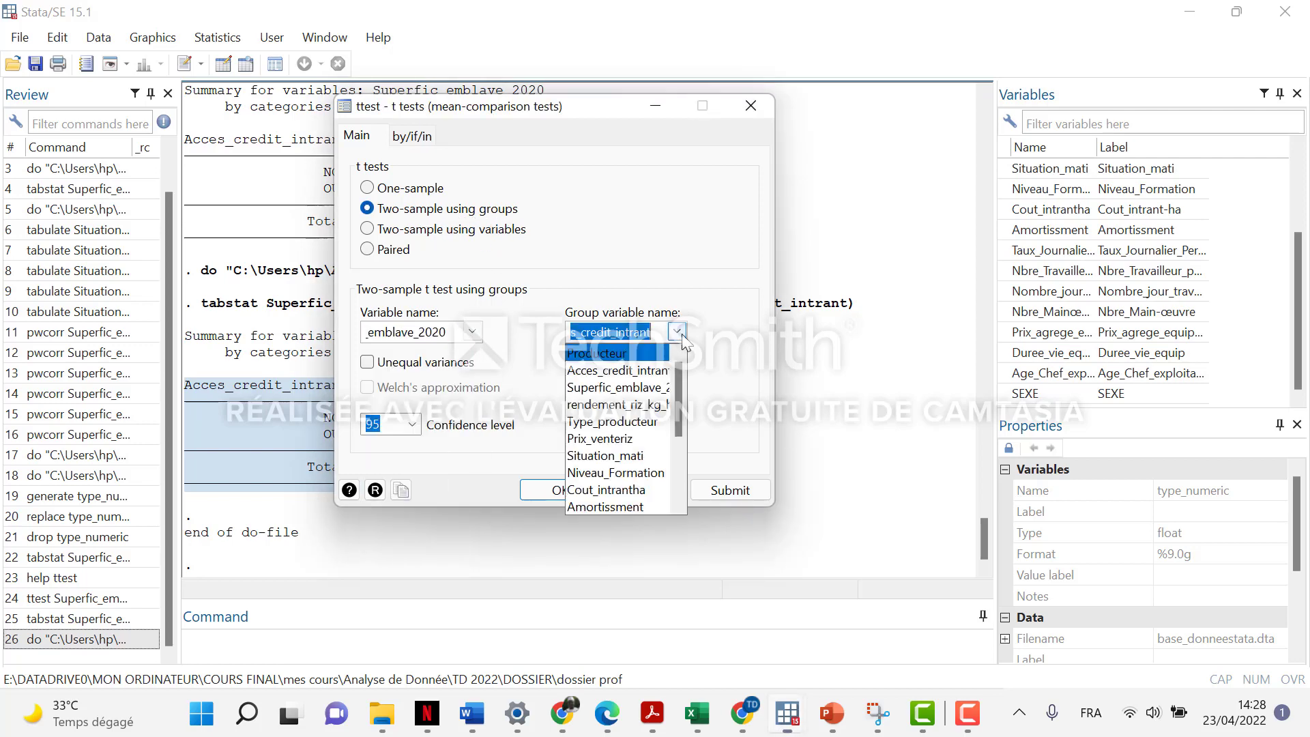
left_click(629, 369)
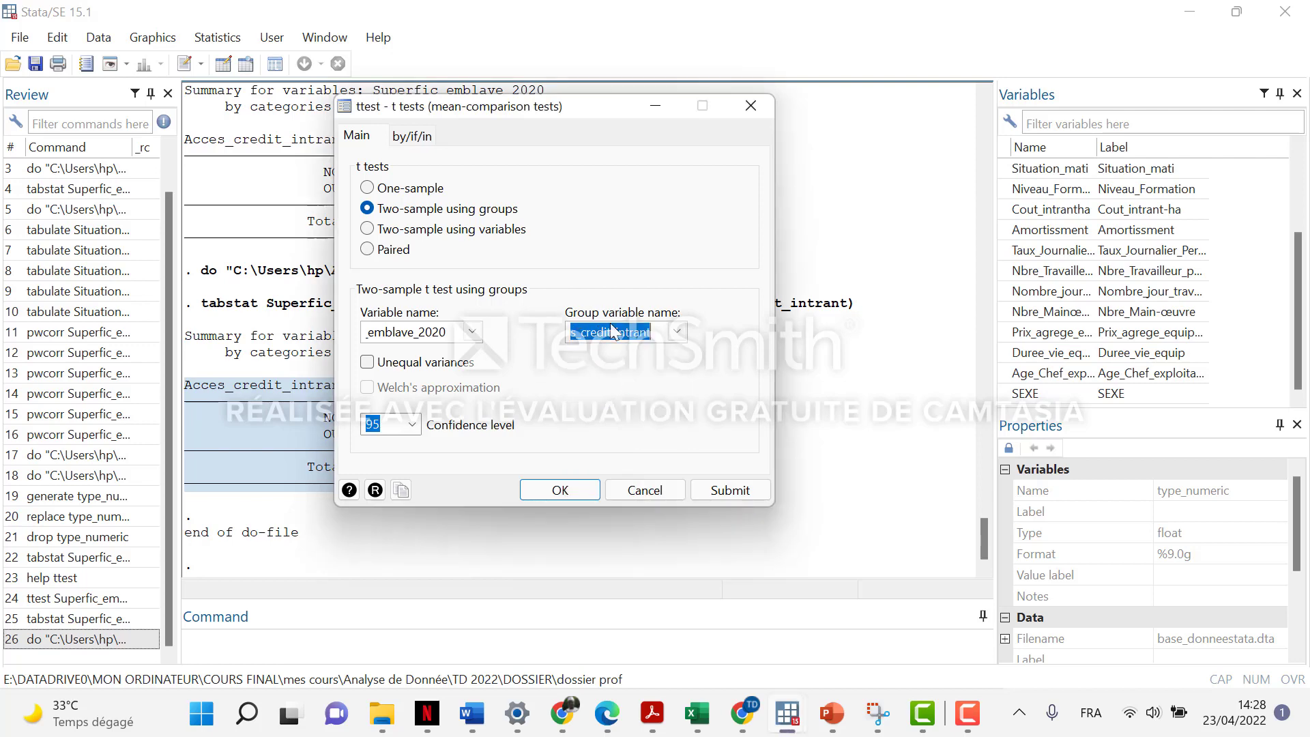
left_click(726, 490)
left_click_drag(559, 114, 1195, 118)
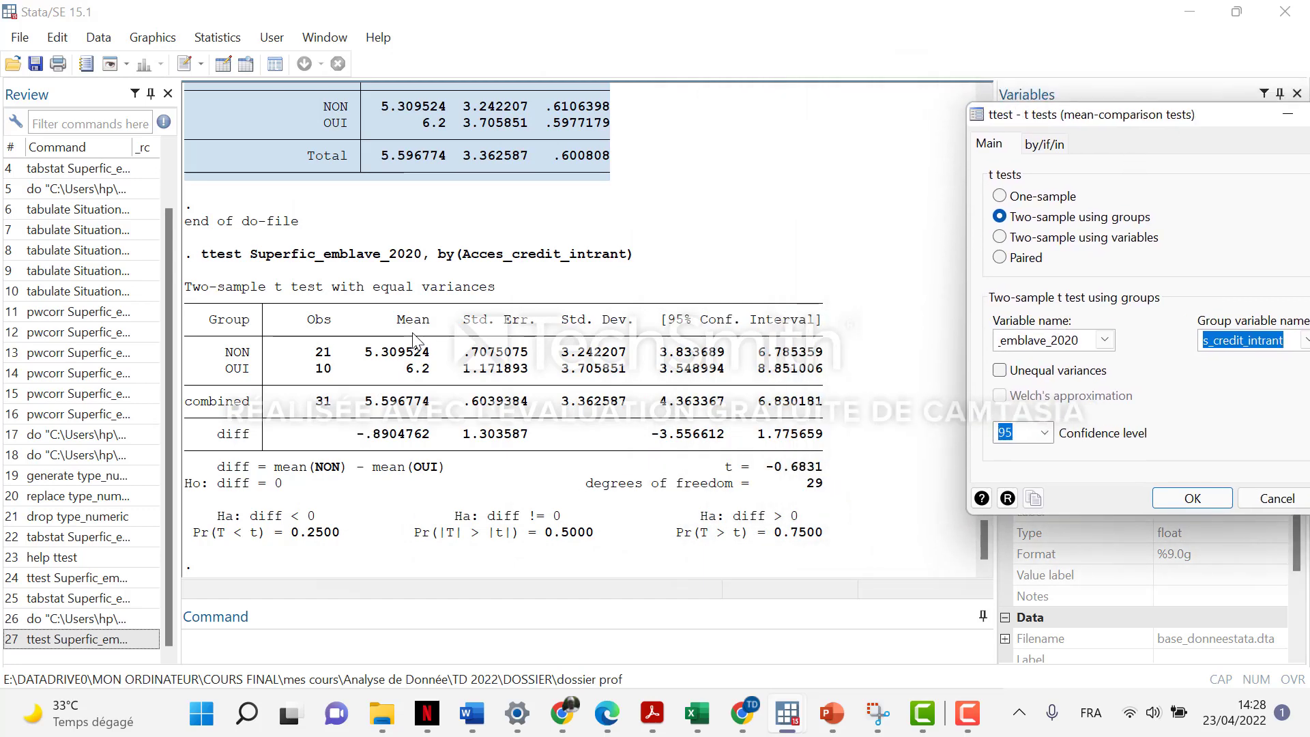
Step: Examine the t statistic and the two-sided probability under Ha: diff != 0 in the t test output
left_click_drag(595, 533, 455, 520)
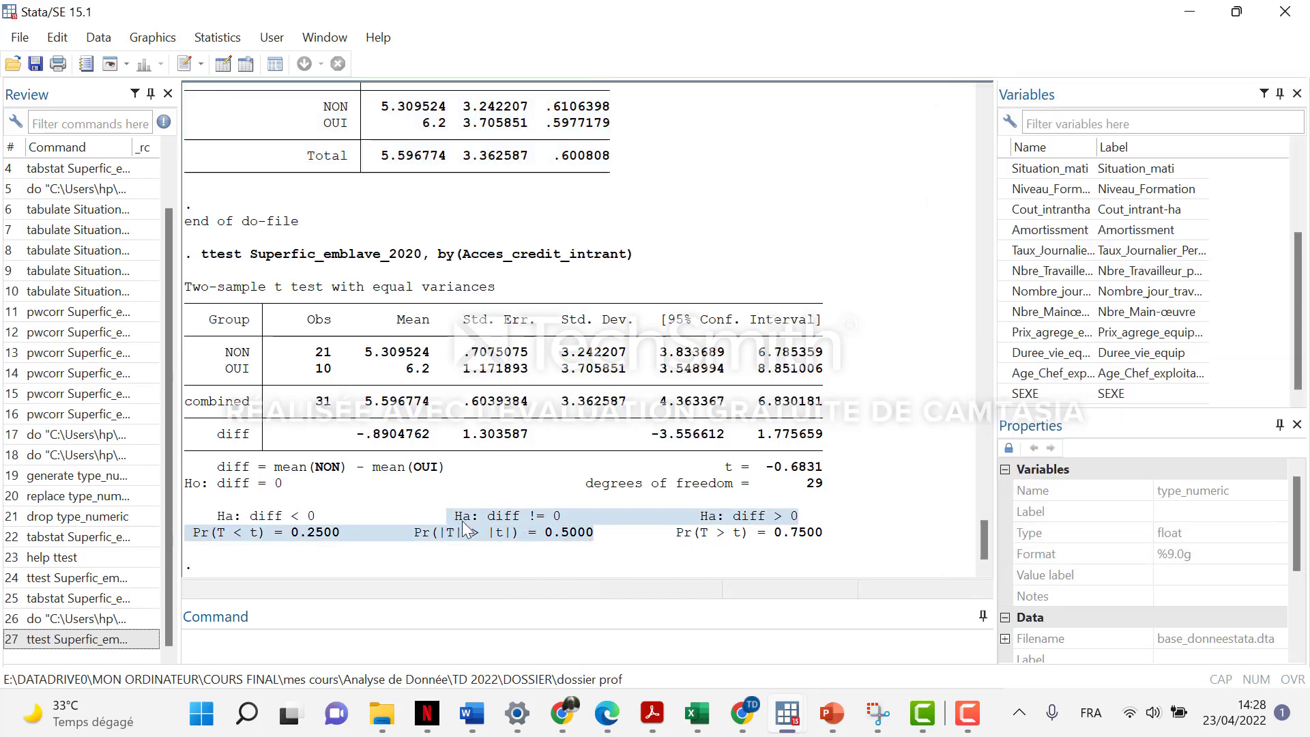
left_click(512, 531)
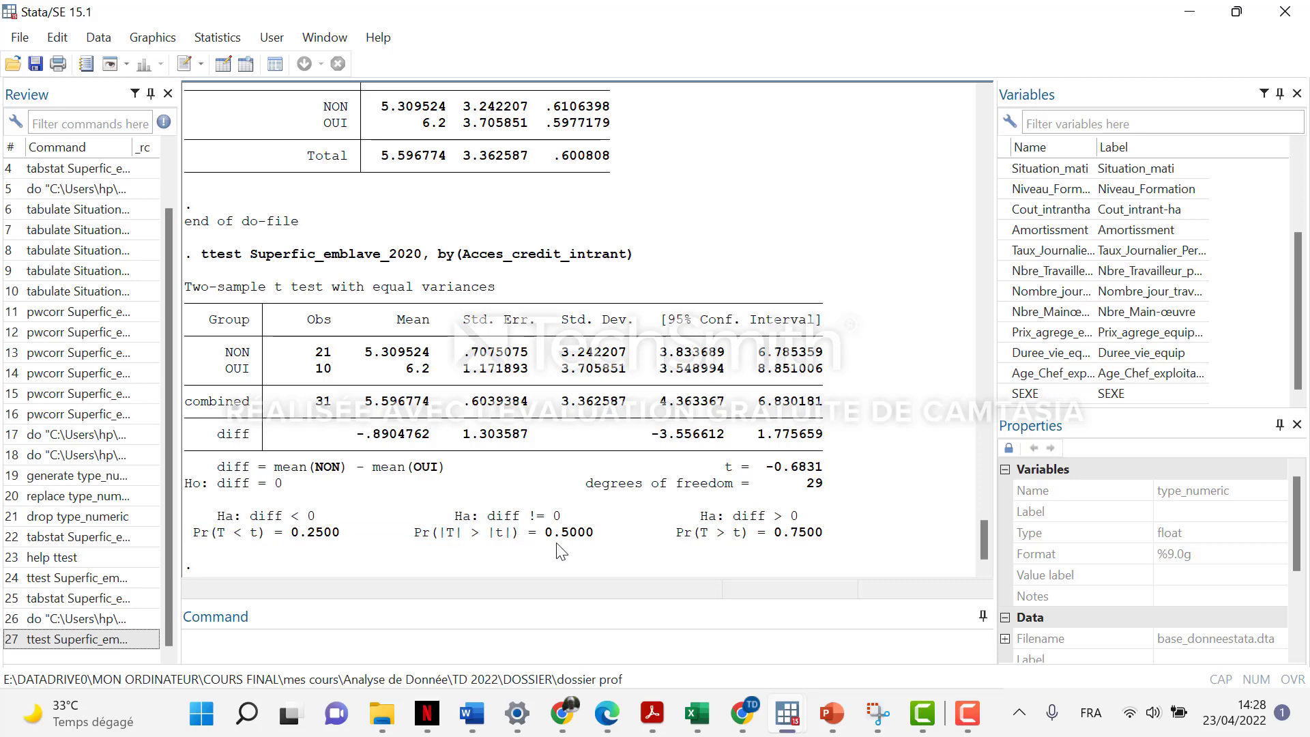
left_click_drag(718, 468, 835, 482)
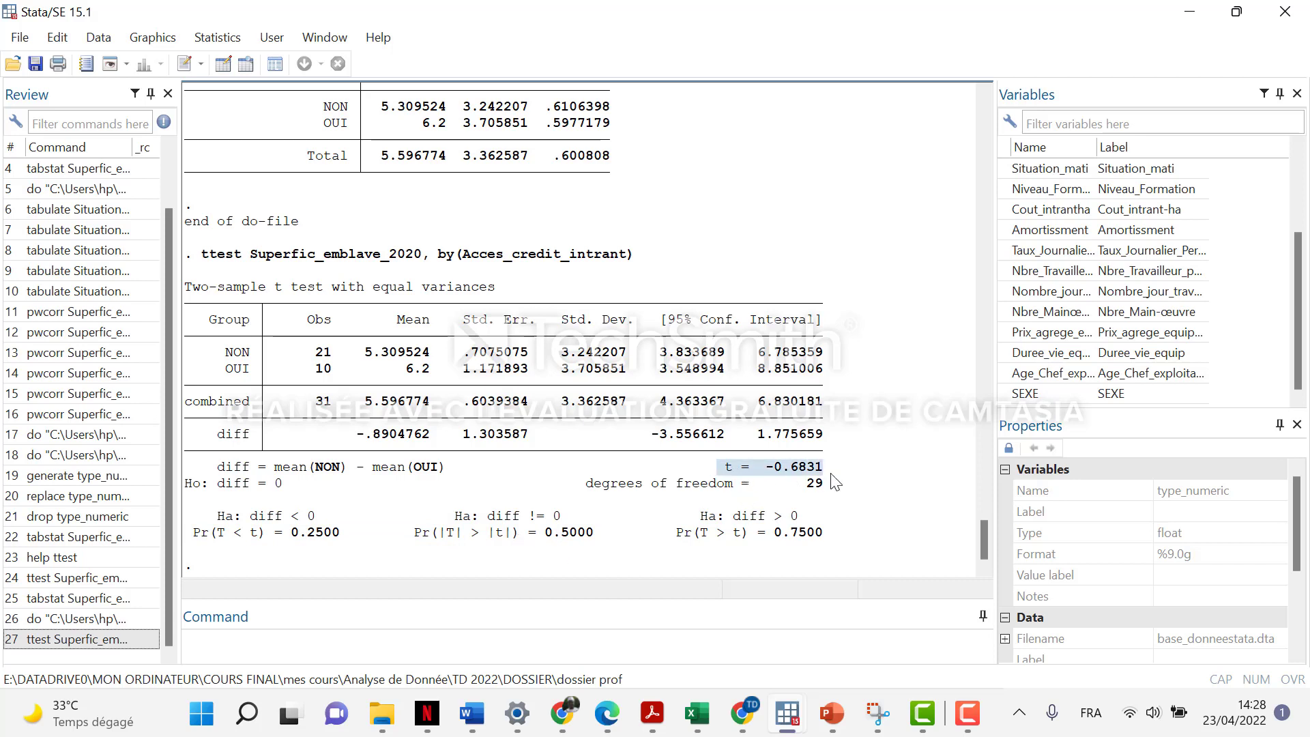
left_click_drag(595, 534, 546, 541)
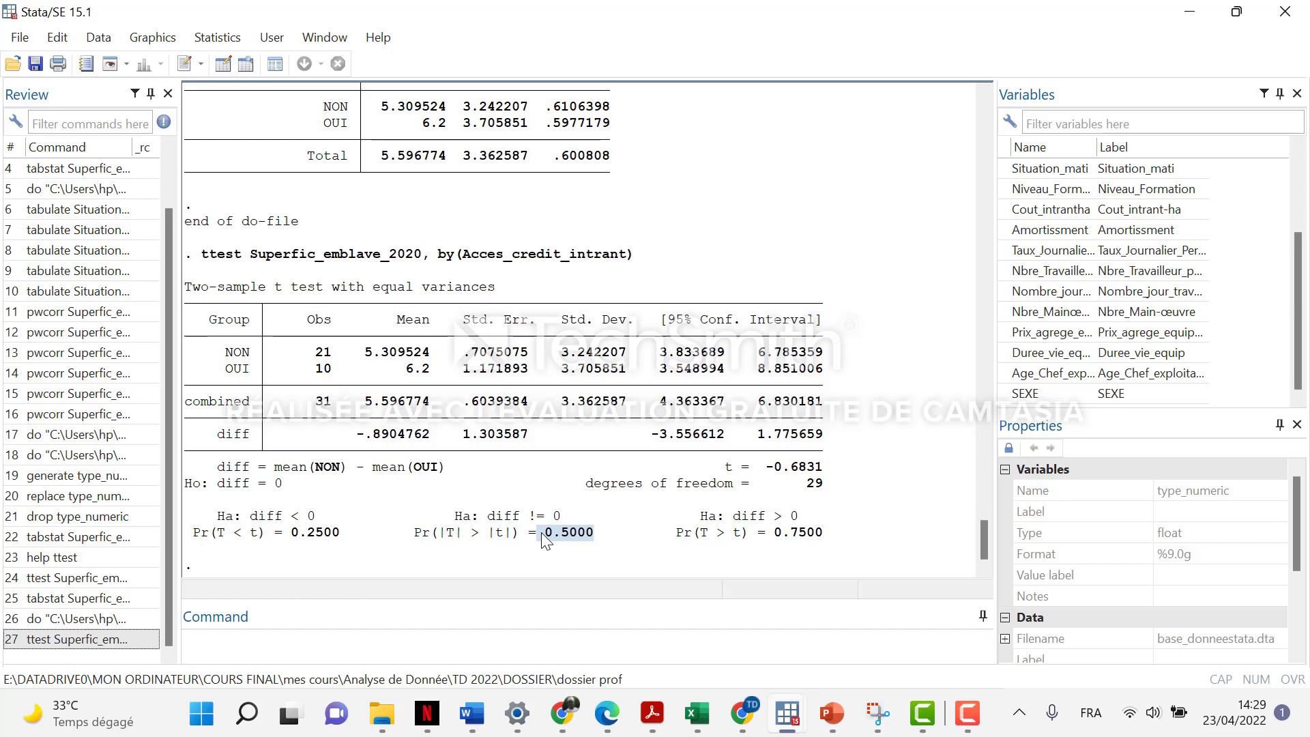
Step: Try to copy the Pr(|T| > |t|) label from the t test output
left_click_drag(543, 533, 414, 543)
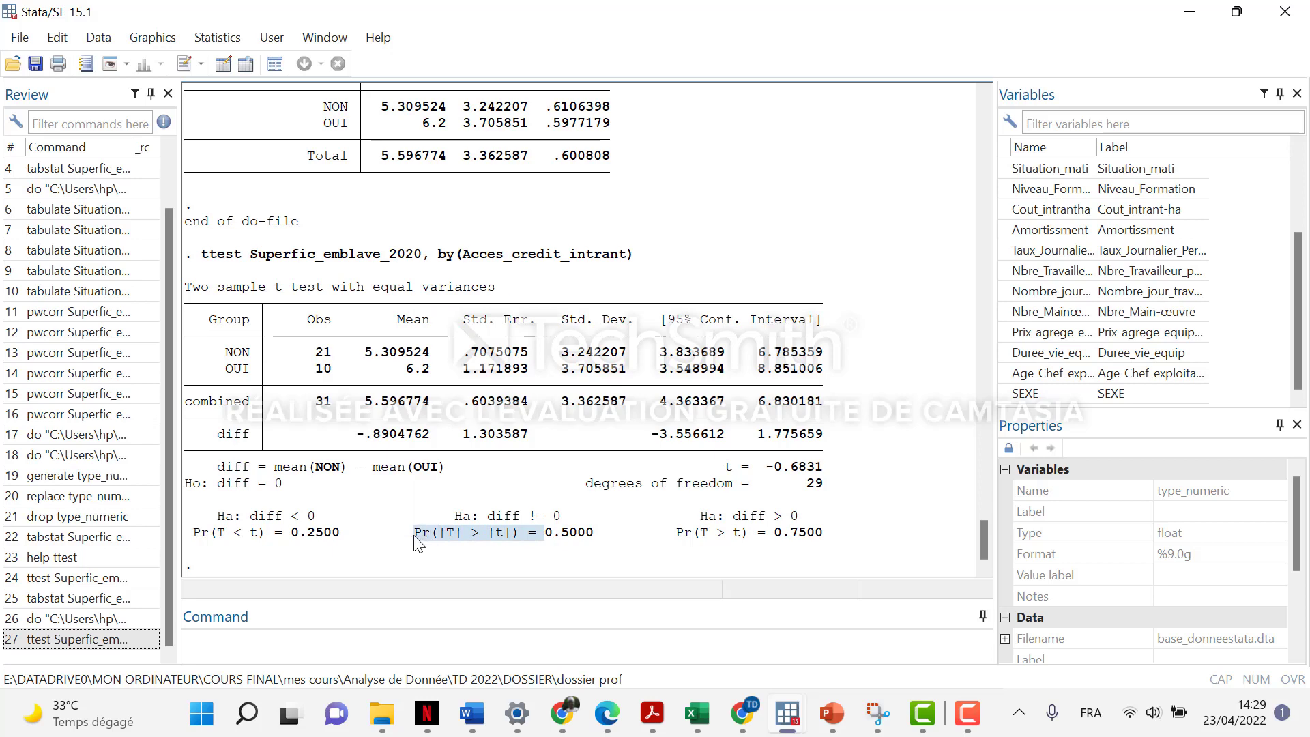
right_click(414, 544)
left_click(495, 404)
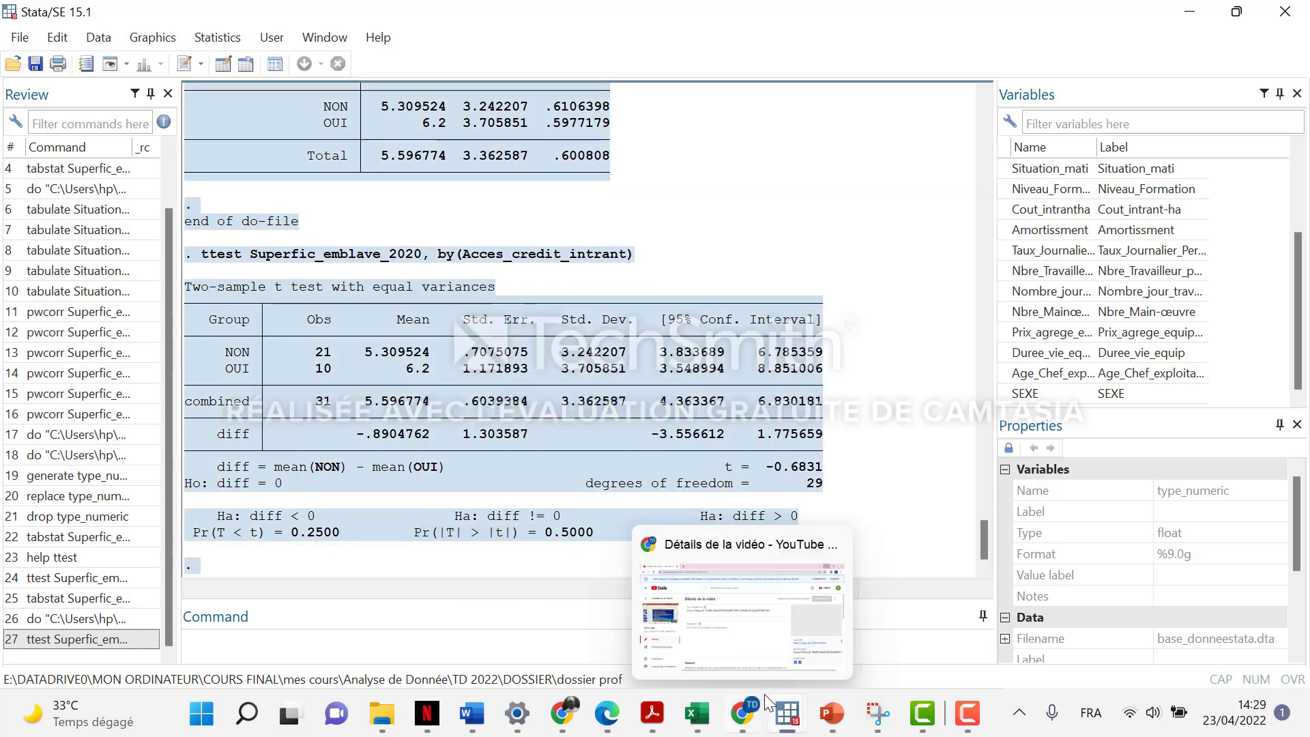
Step: Copy the Pr(|T| > |t|) = 0.5000 result from the t test output as a table
left_click(578, 537)
mouse_move(592, 537)
left_mouse_down()
mouse_move(424, 537)
mouse_move(594, 536)
left_mouse_up()
left_click(424, 536)
right_click(576, 536)
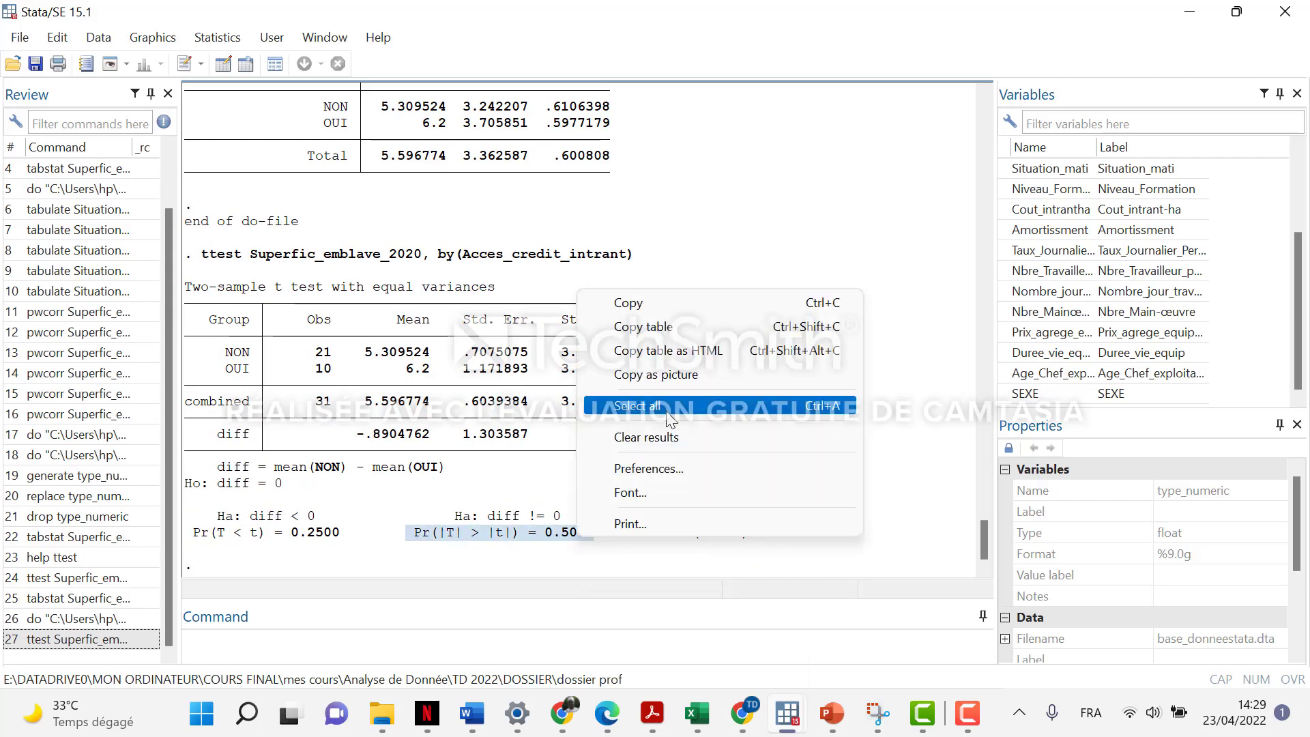
left_click(643, 327)
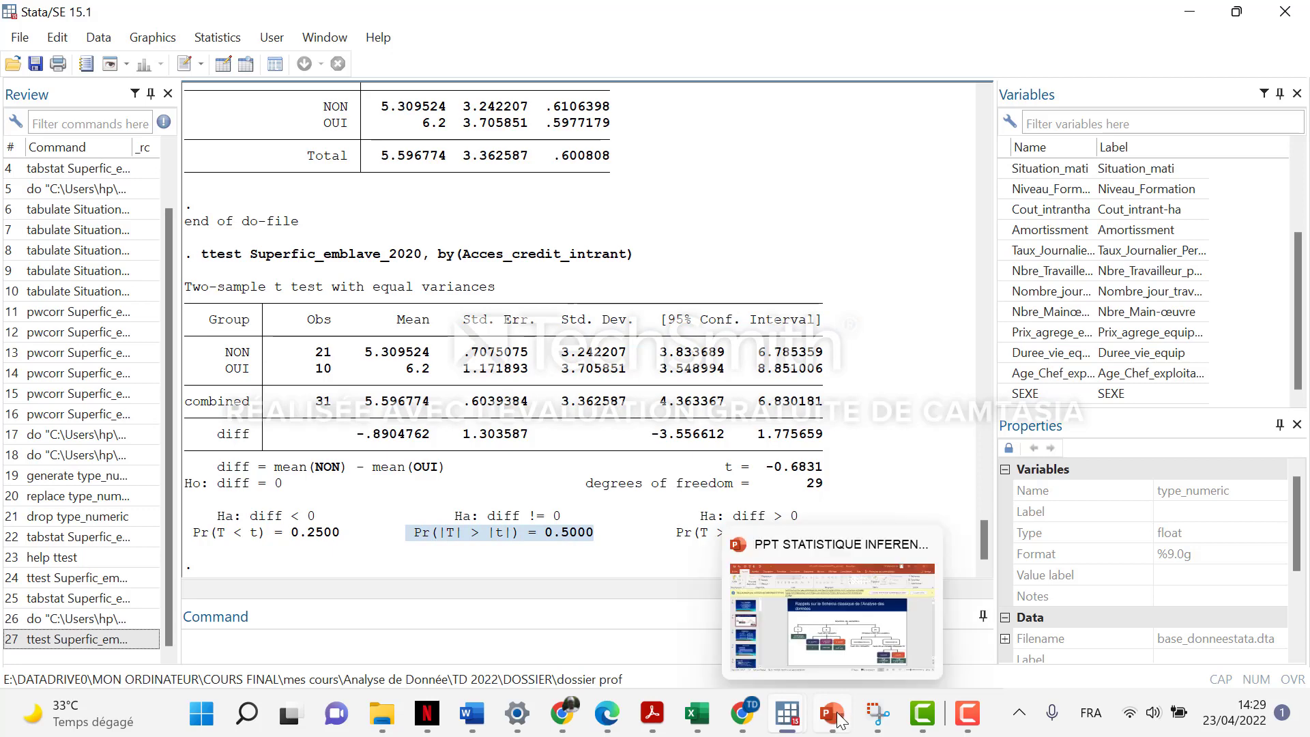
Step: Switch to the Word document fiche de TD_Analyse de donnée and paste the copied probability below the Superficie table
mouse_move(475, 728)
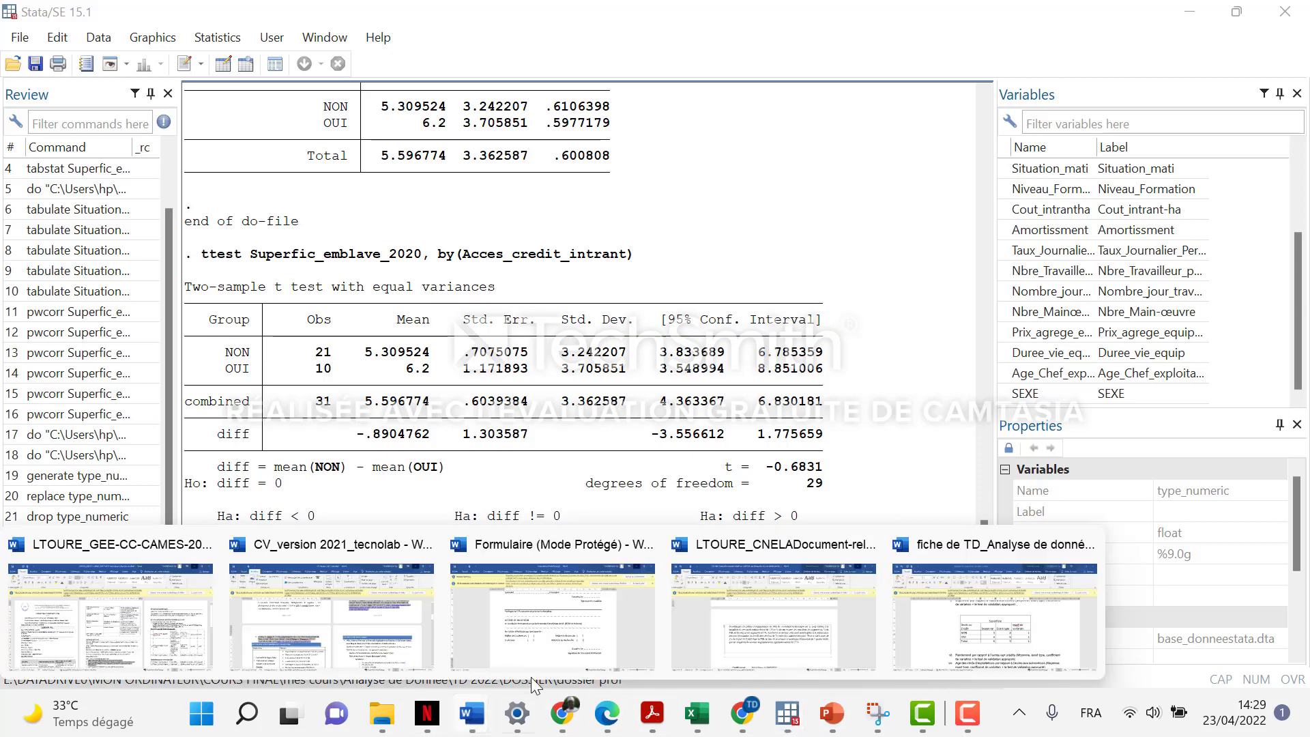
left_click(1021, 604)
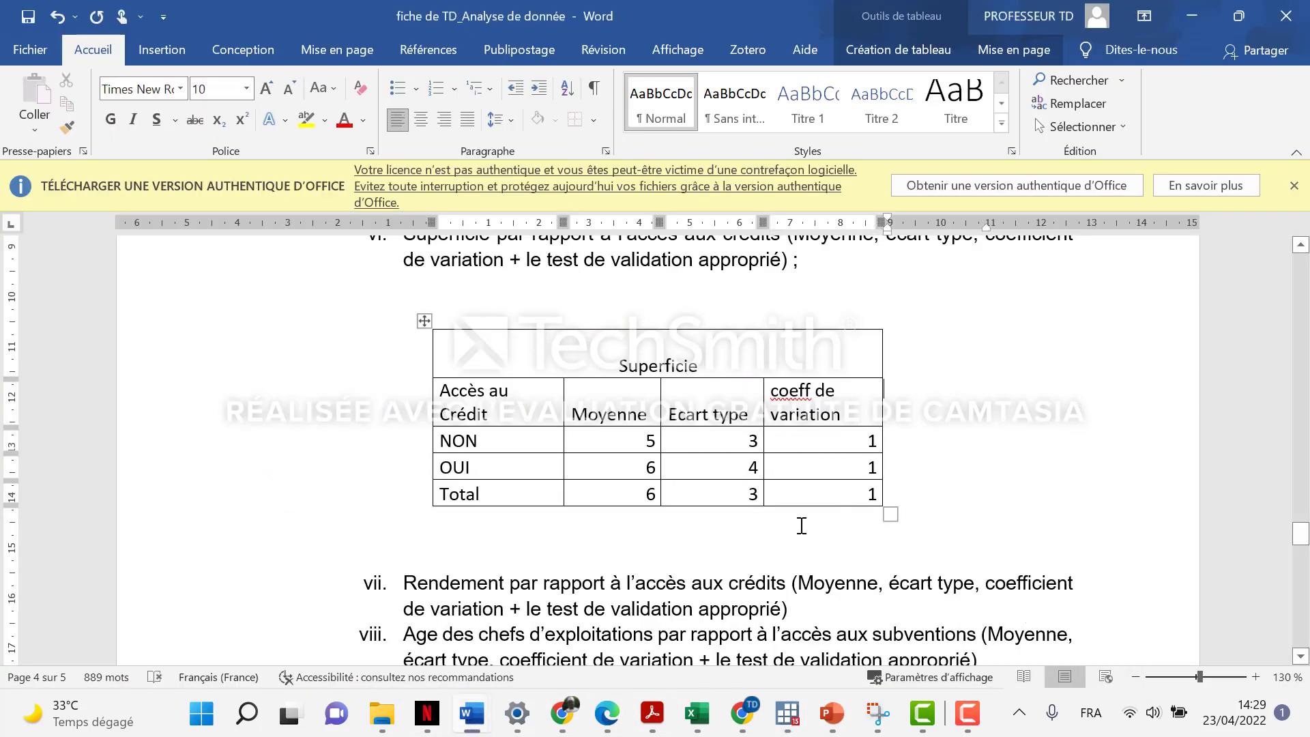
left_click(727, 546)
type("Pr(T > t) = 0.5000")
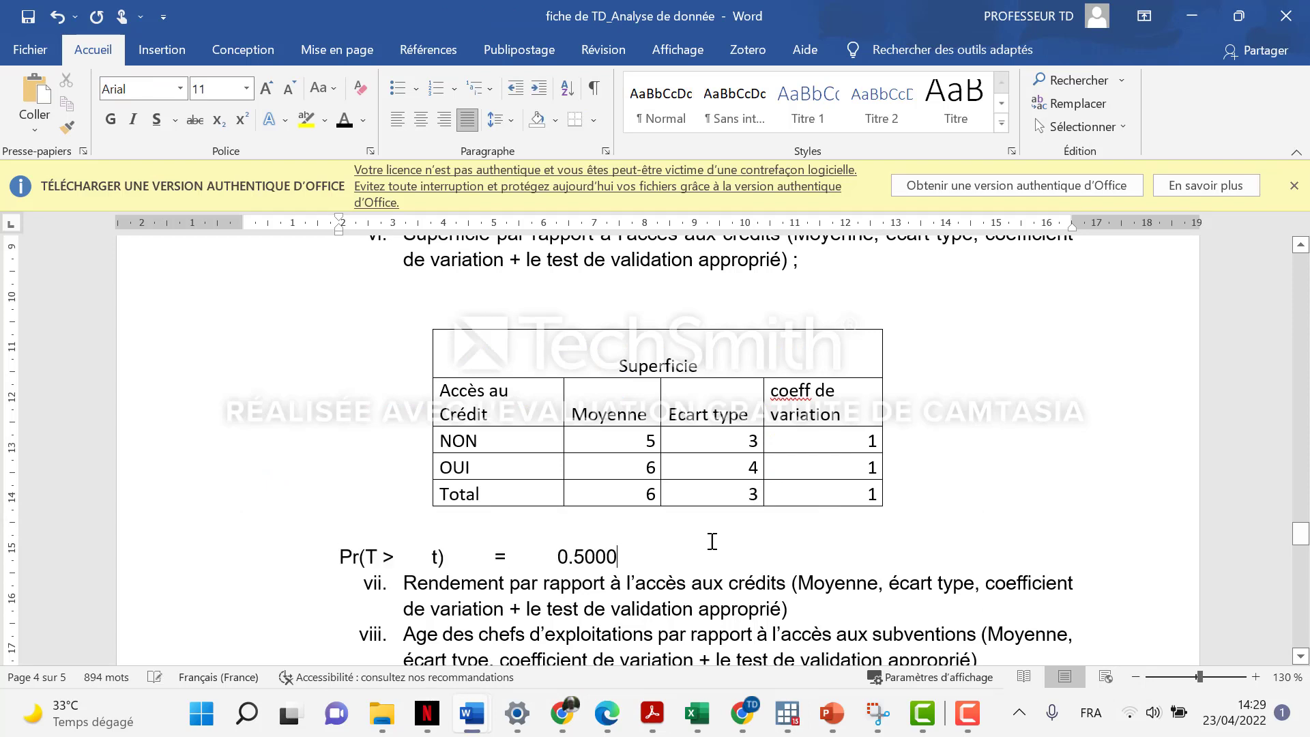
Step: Center the pasted probability line and add an empty line after it
key("Home")
key("shift+End")
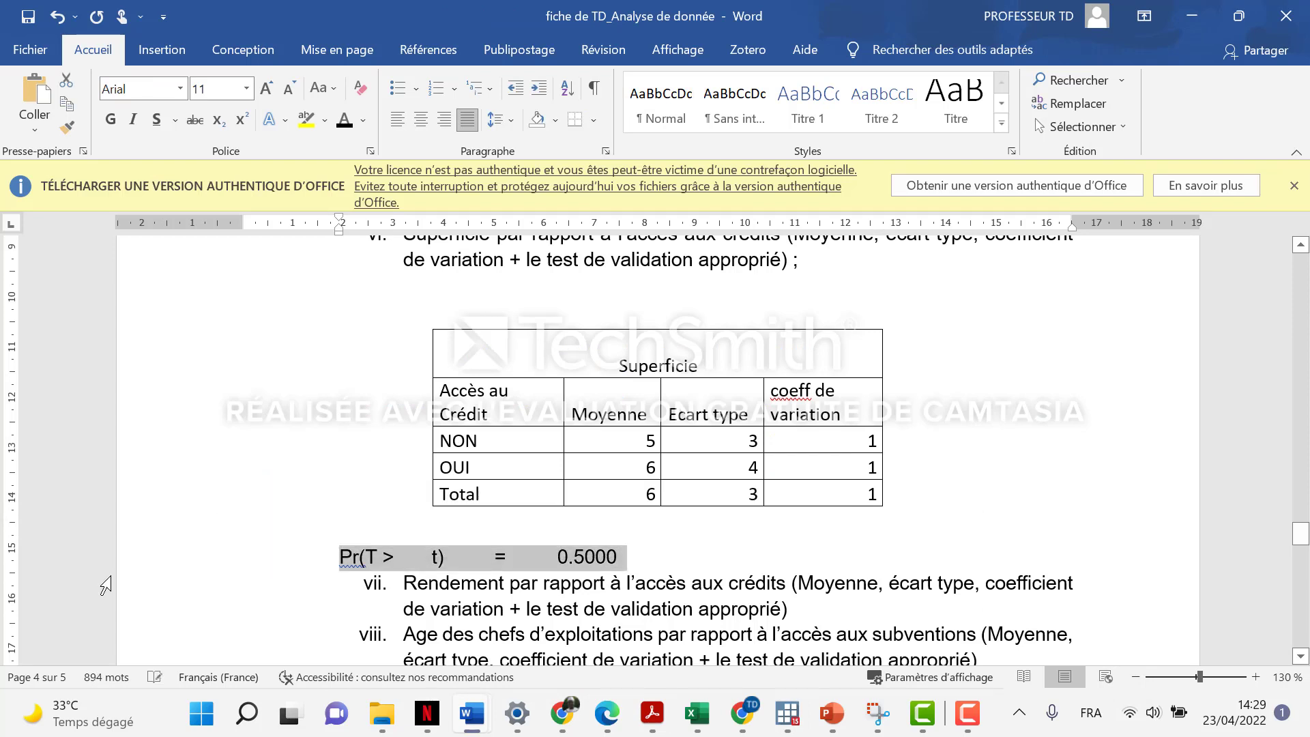
left_click(421, 121)
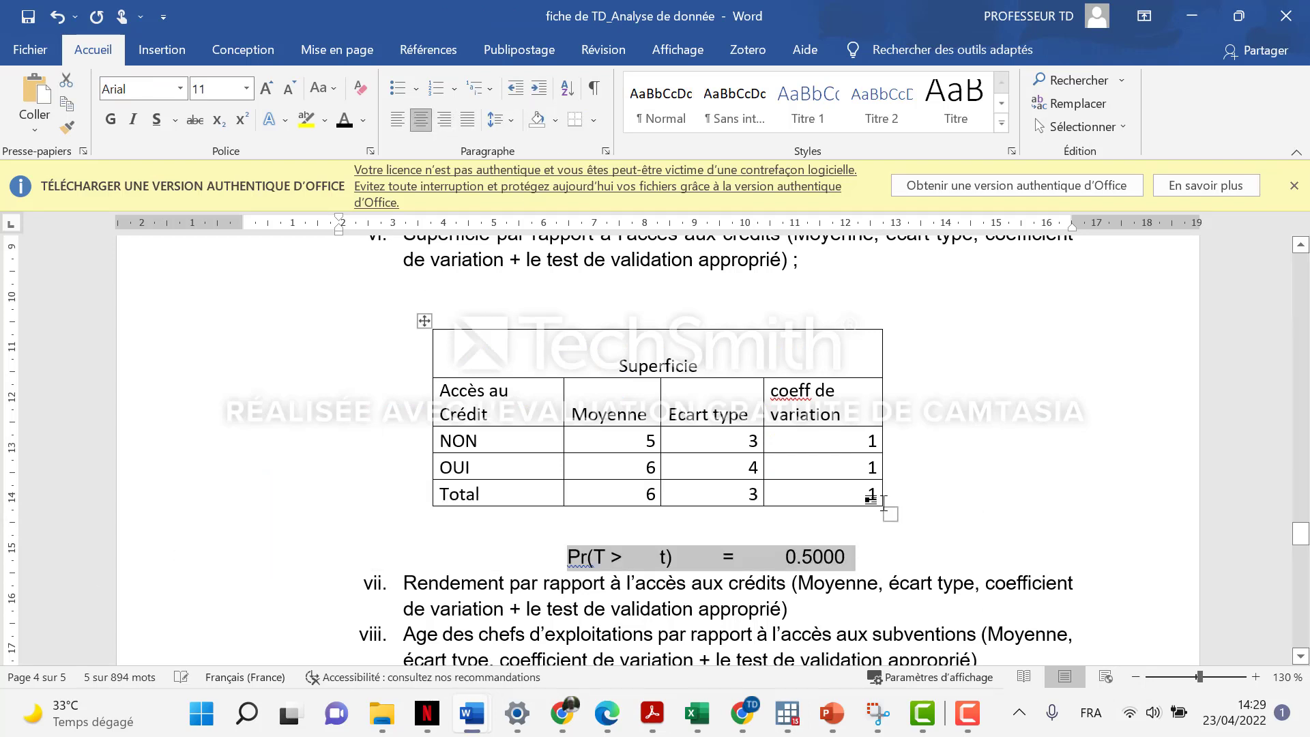
left_click(877, 556)
scroll(880, 519, "down", 1)
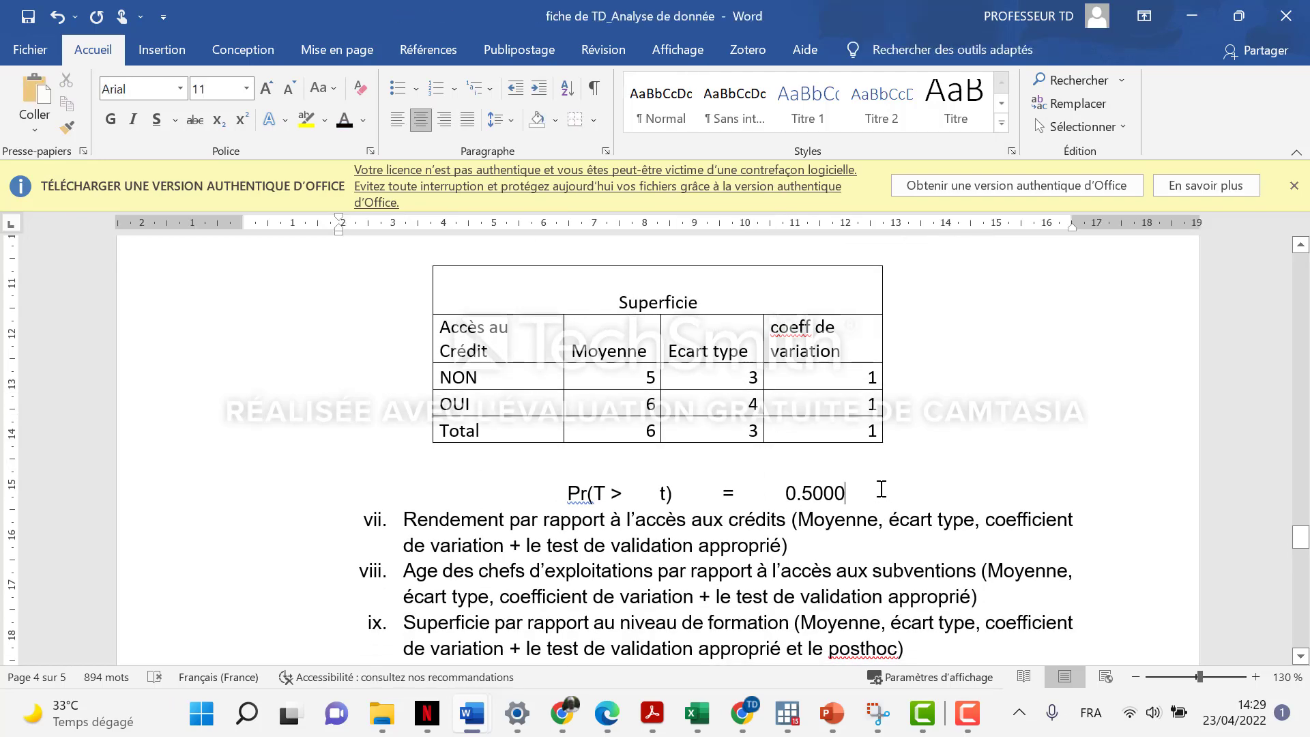
key("Return")
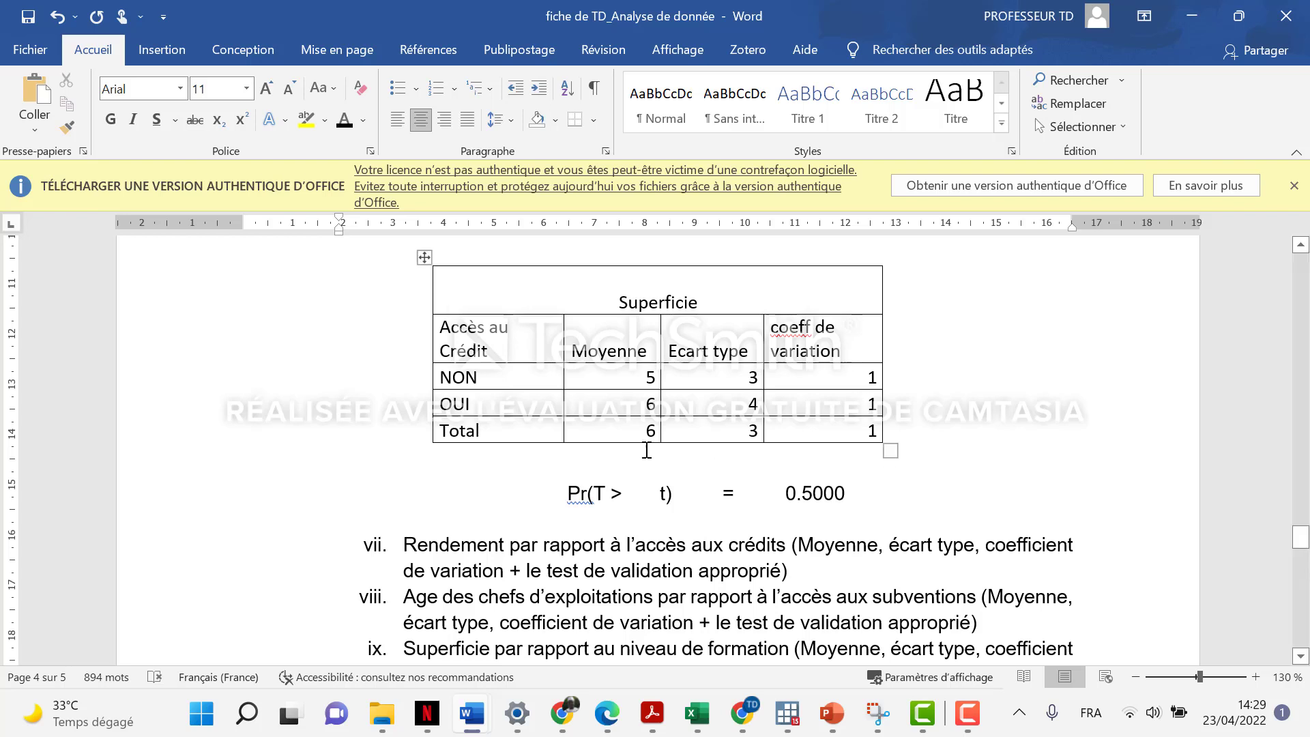
Step: Compare the NON and OUI means and standard deviations in the Superficie table with the test probability below it
left_click_drag(645, 402, 656, 377)
left_click(645, 374)
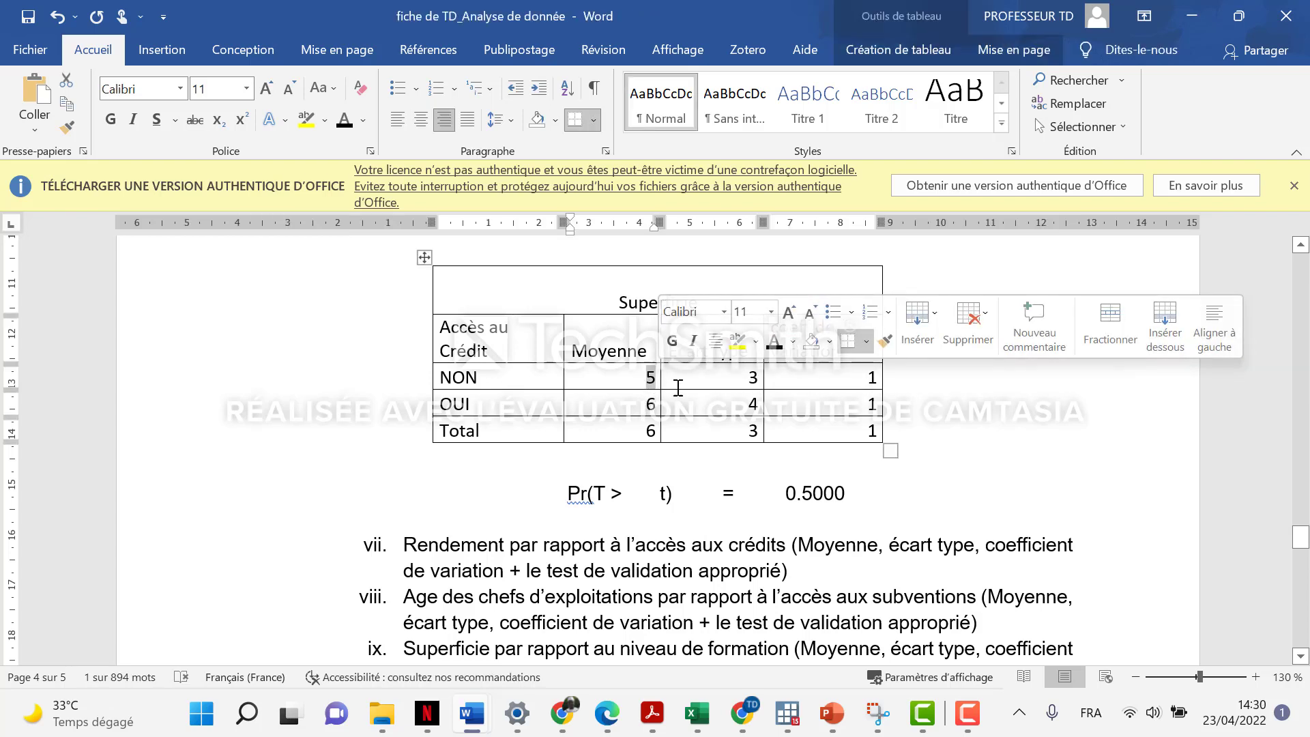
left_click_drag(748, 404, 760, 378)
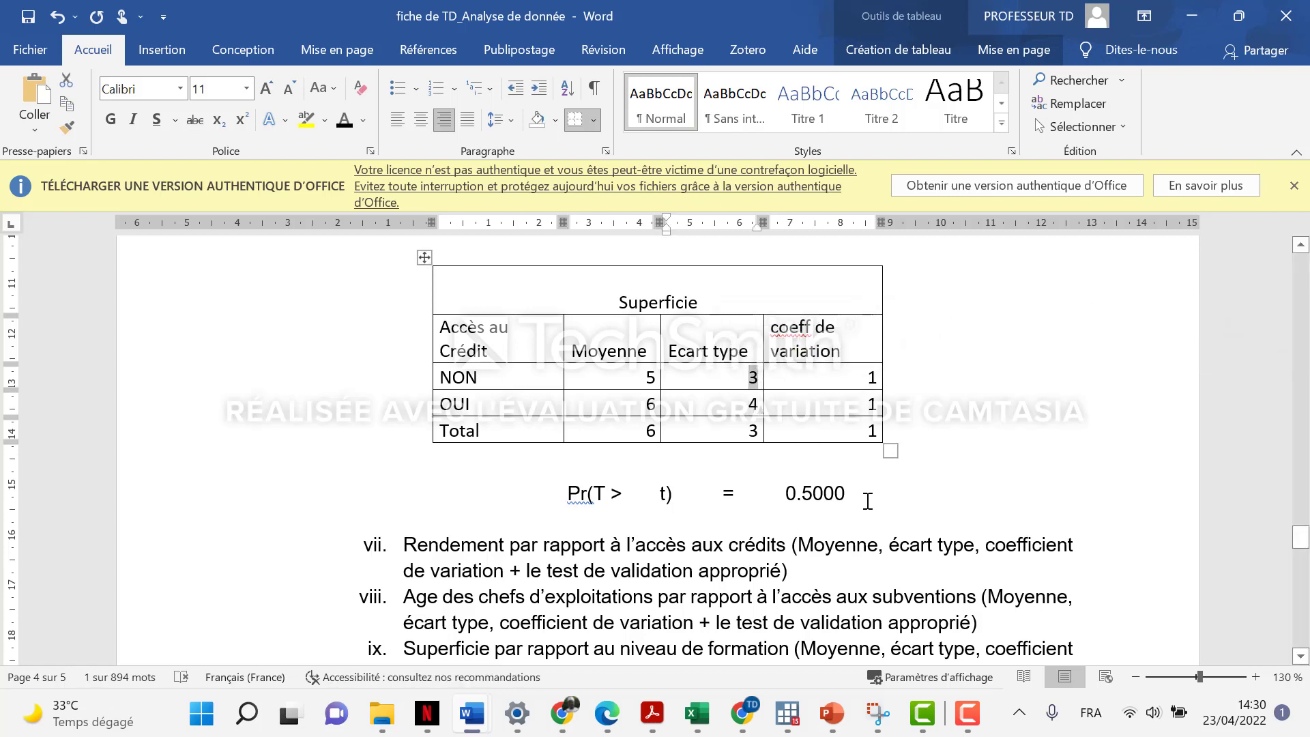
left_click_drag(867, 501, 552, 496)
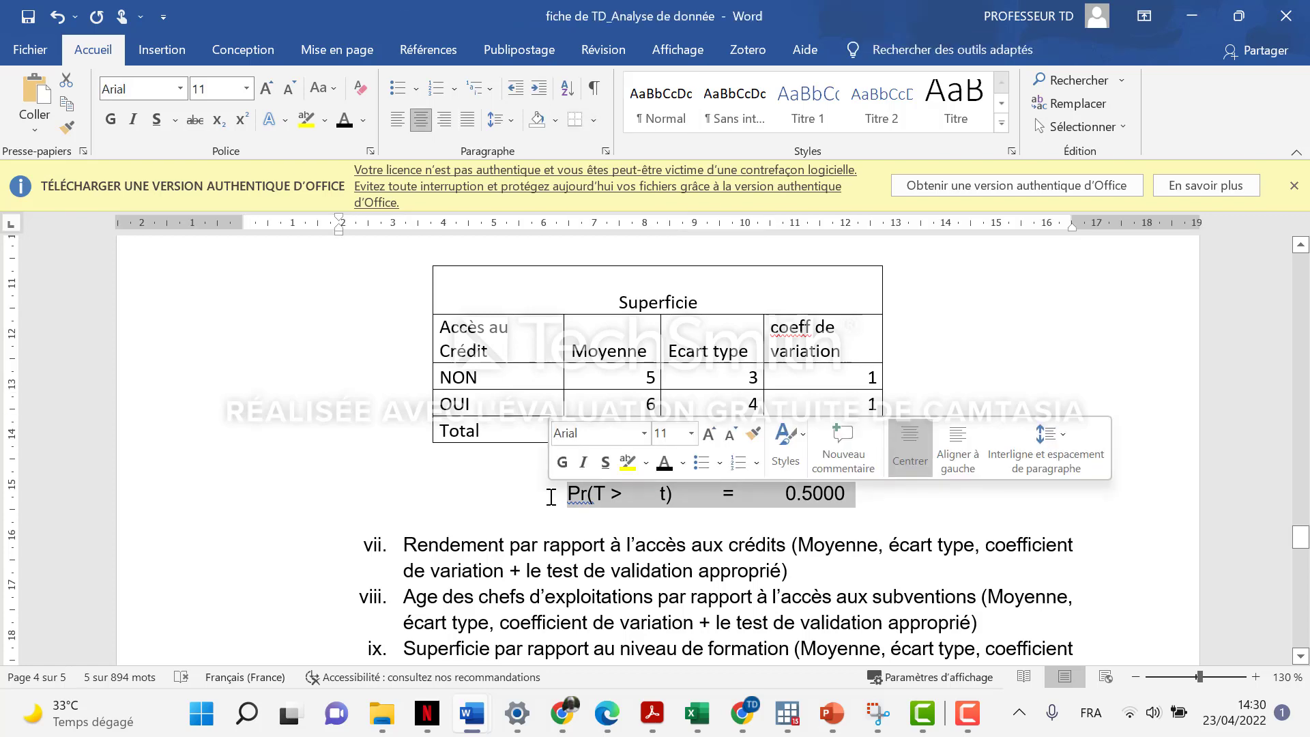
scroll(552, 503, "down", 2)
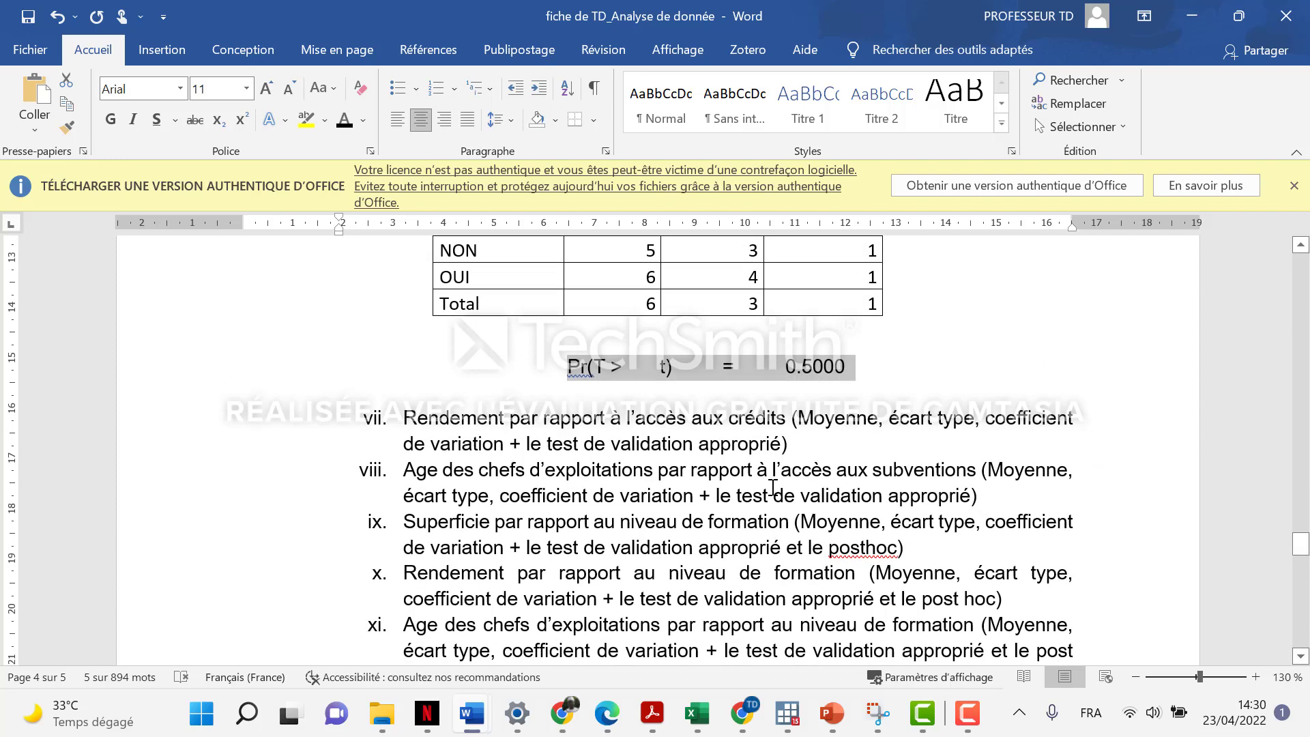
Step: Insert blank lines after list item viii on the age of farm heads by access to subsidies
left_click(857, 449)
scroll(592, 419, "up", 4)
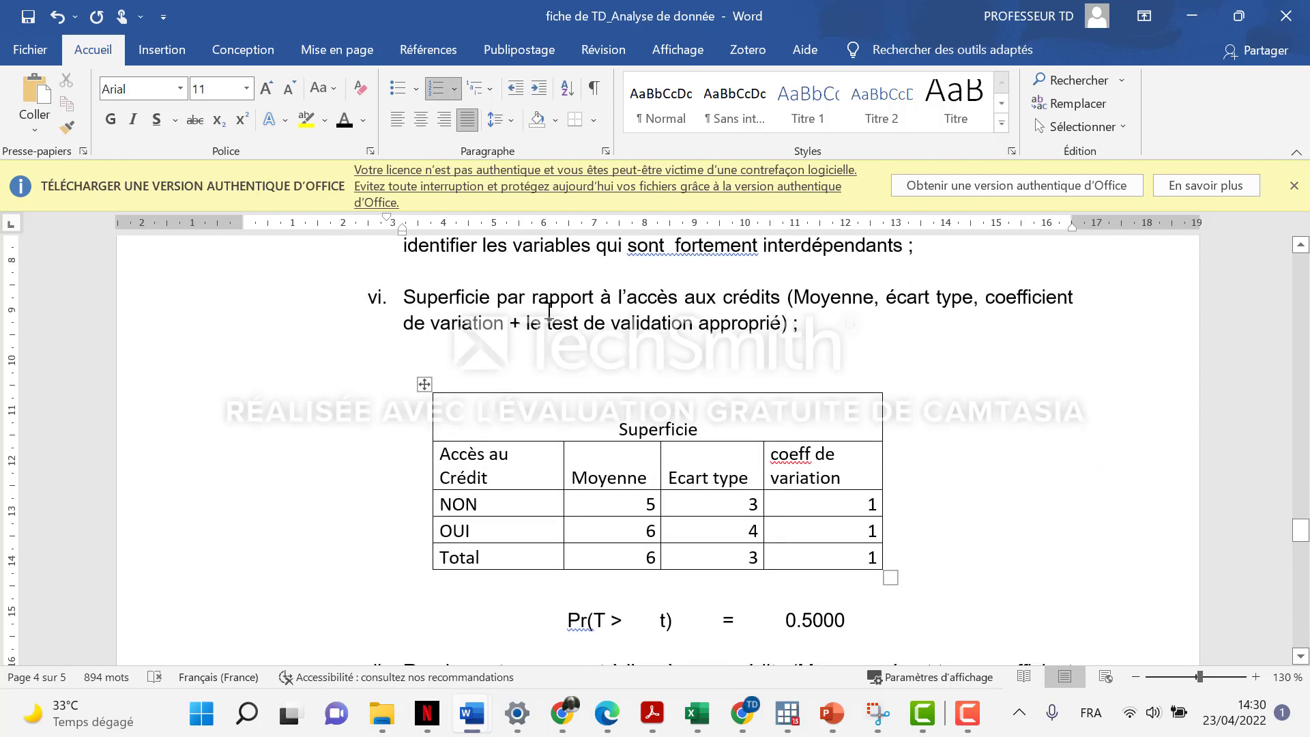
scroll(550, 310, "down", 5)
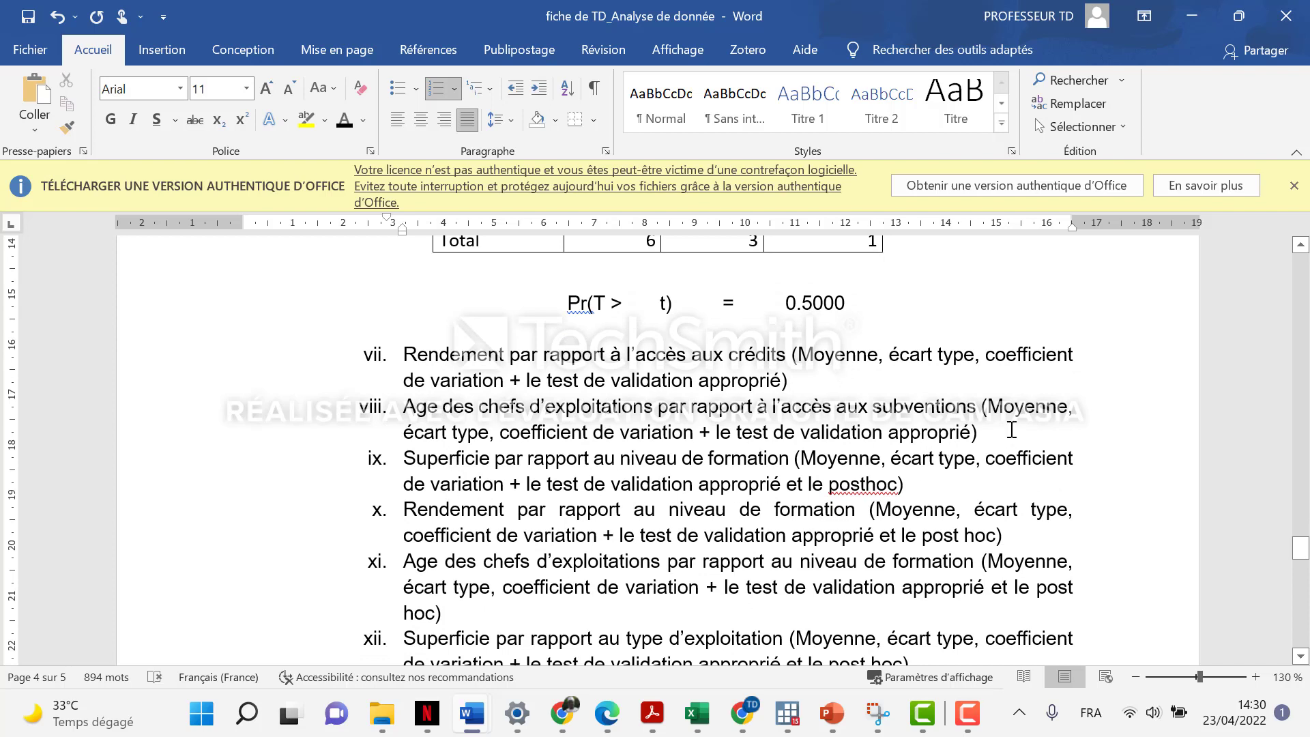
key("Return")
key("Return")
key("Return")
key("Return")
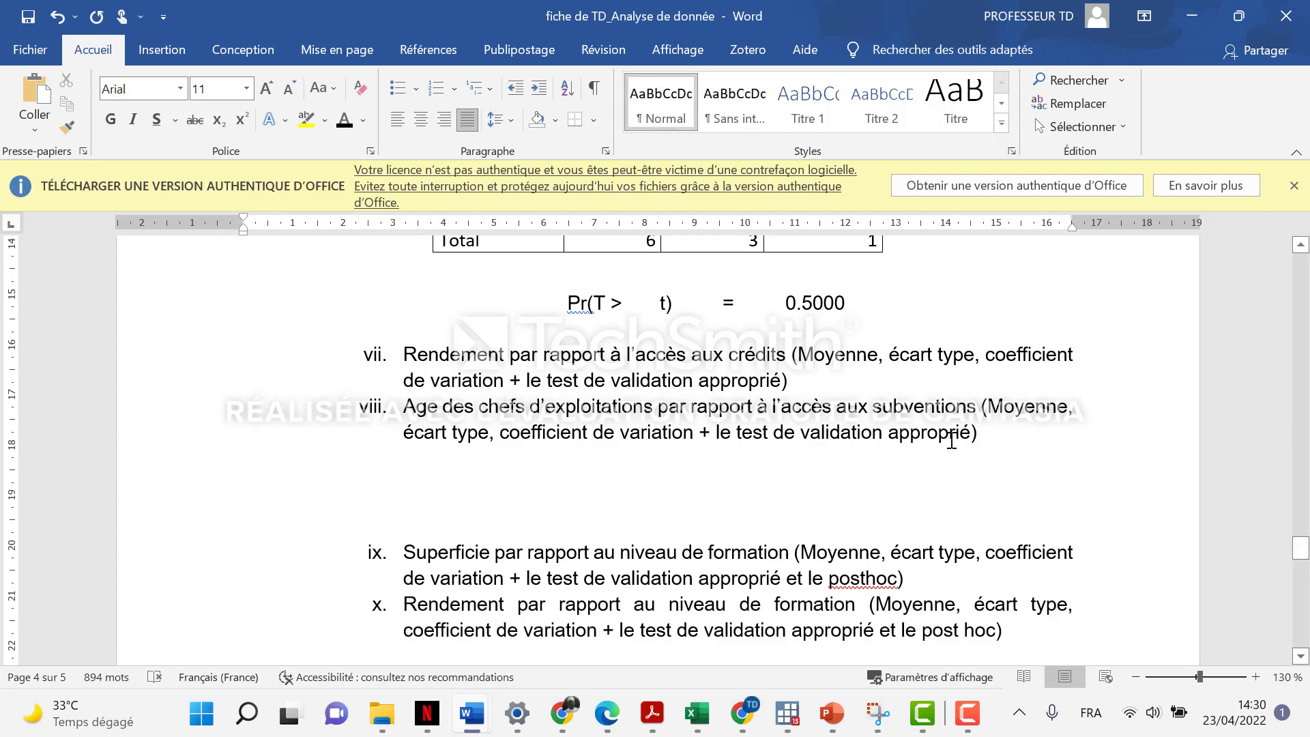
Step: Switch to the Stata do-file and add the line ttest Superfic_emblave_2020, by(Acces_credit_intrant) below the last tabstat command
key("alt+Tab")
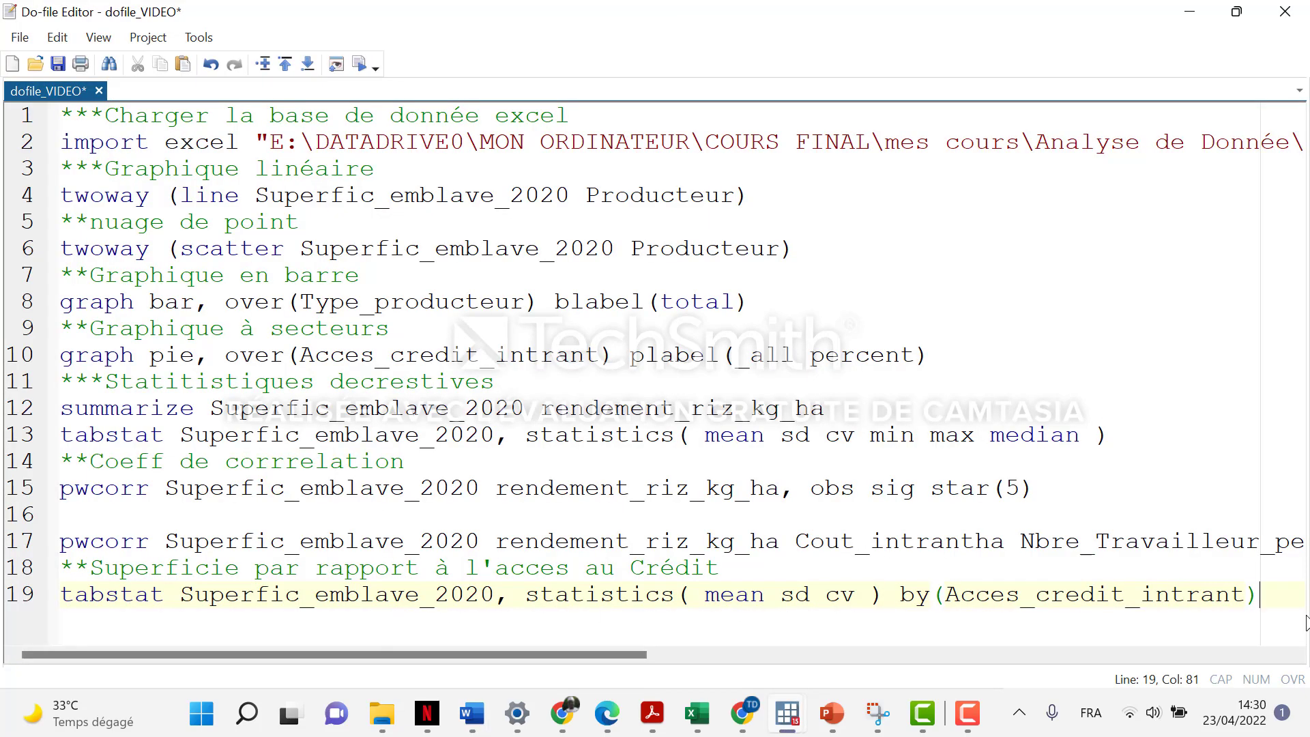
key("Return")
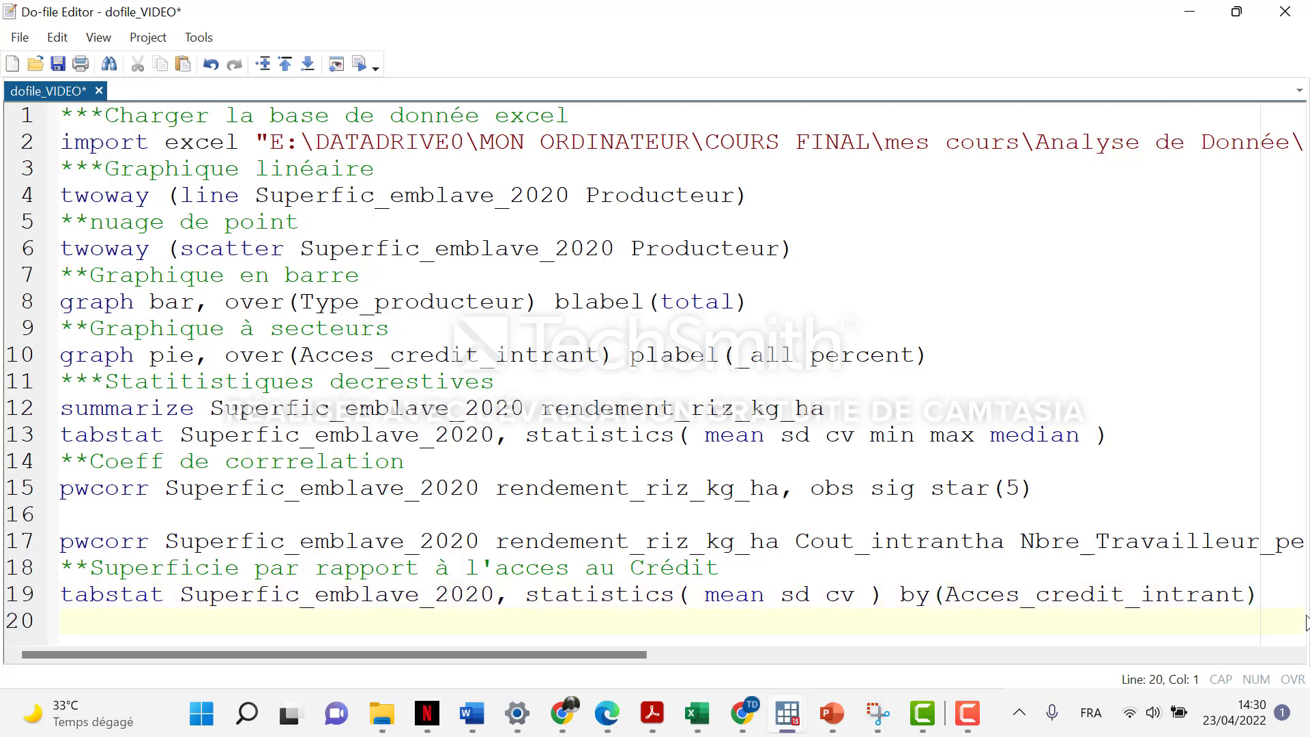
key("Return")
type("ttest Superfic_emblave_2020, by(Acces_credit_intrant)")
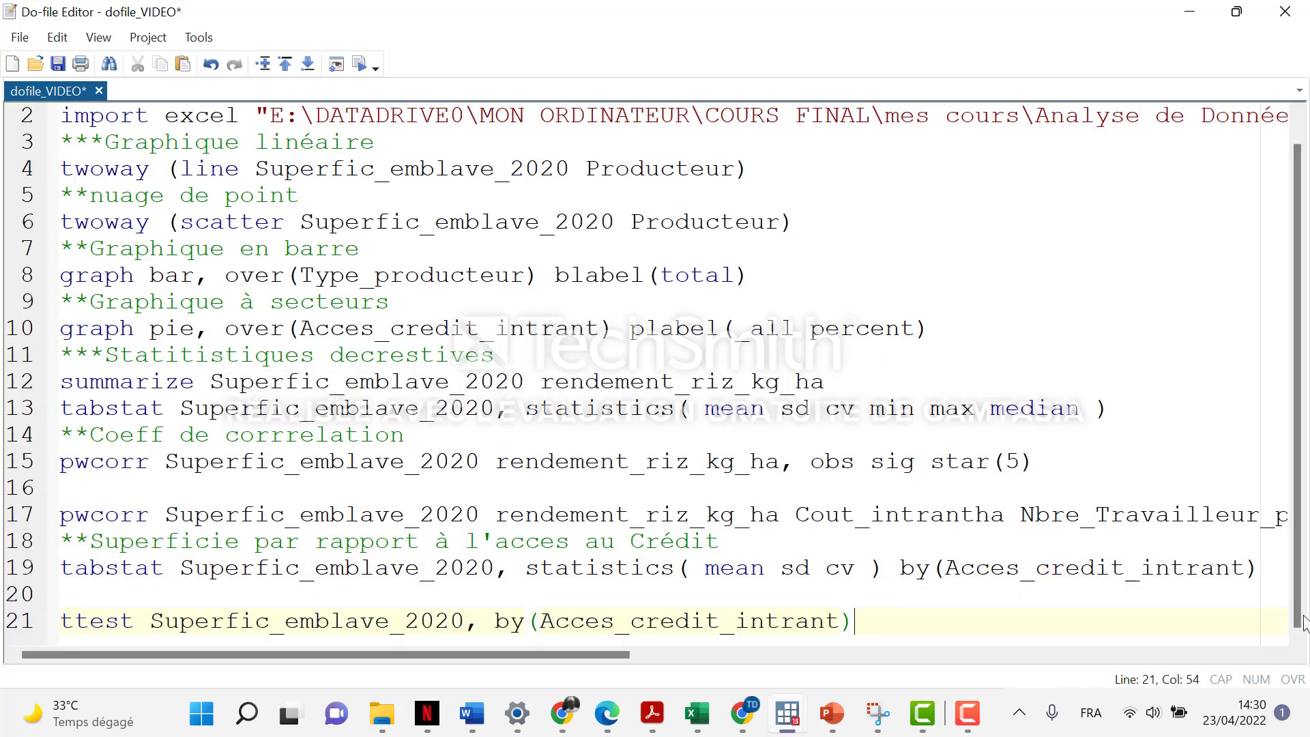
Step: Execute only the ttest line from the do-file and review its output in the main Stata window
double_click(334, 627)
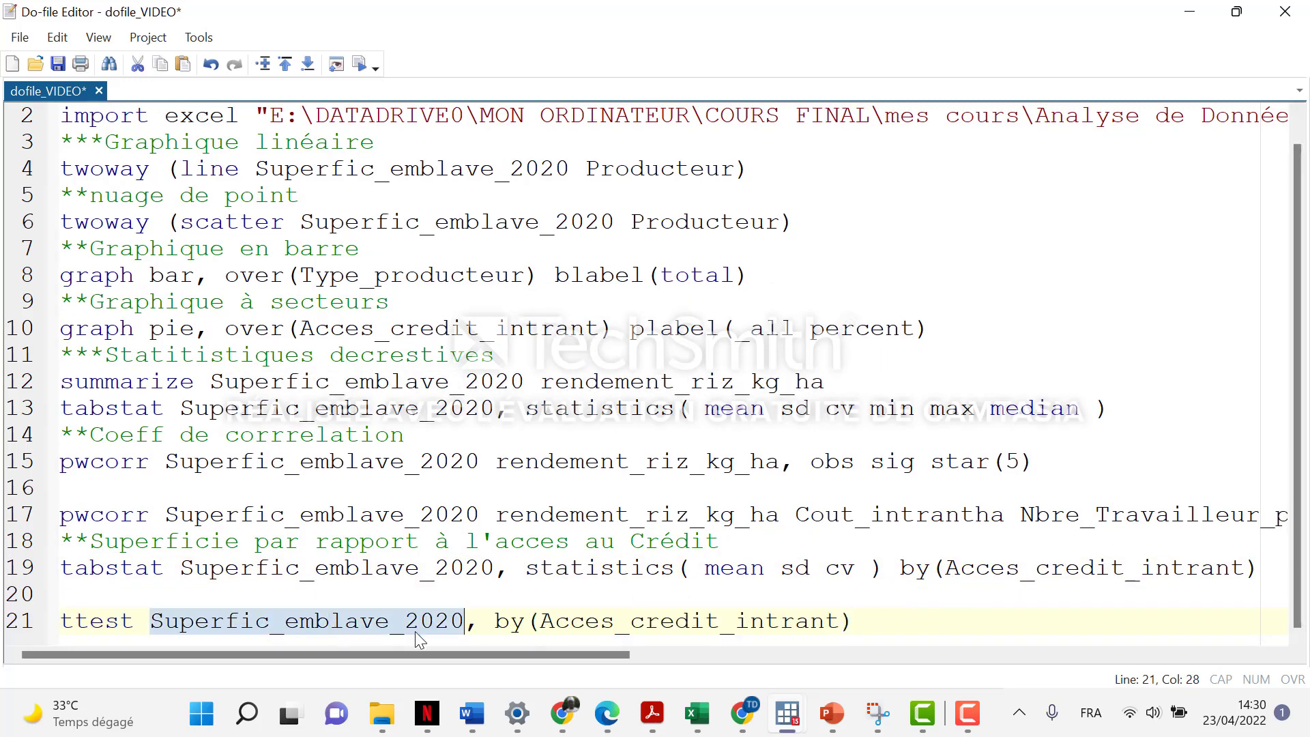
triple_click(621, 629)
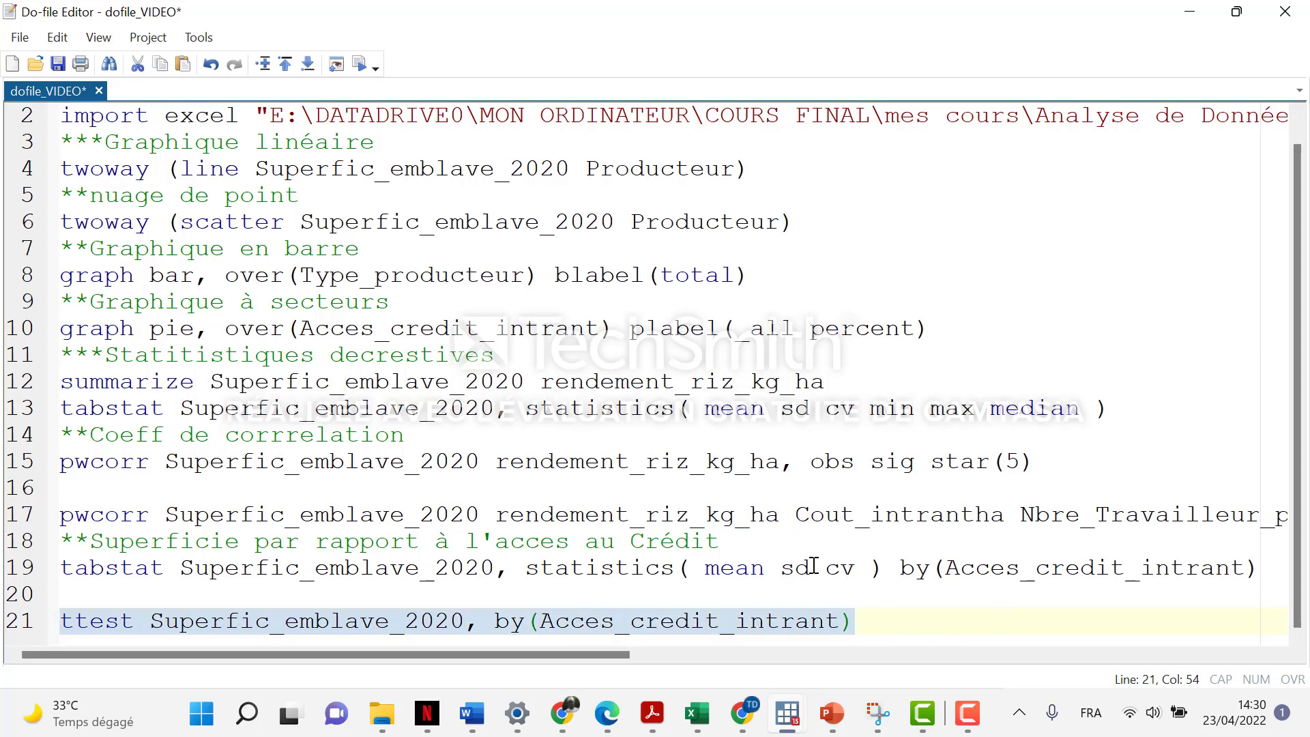
left_click(359, 64)
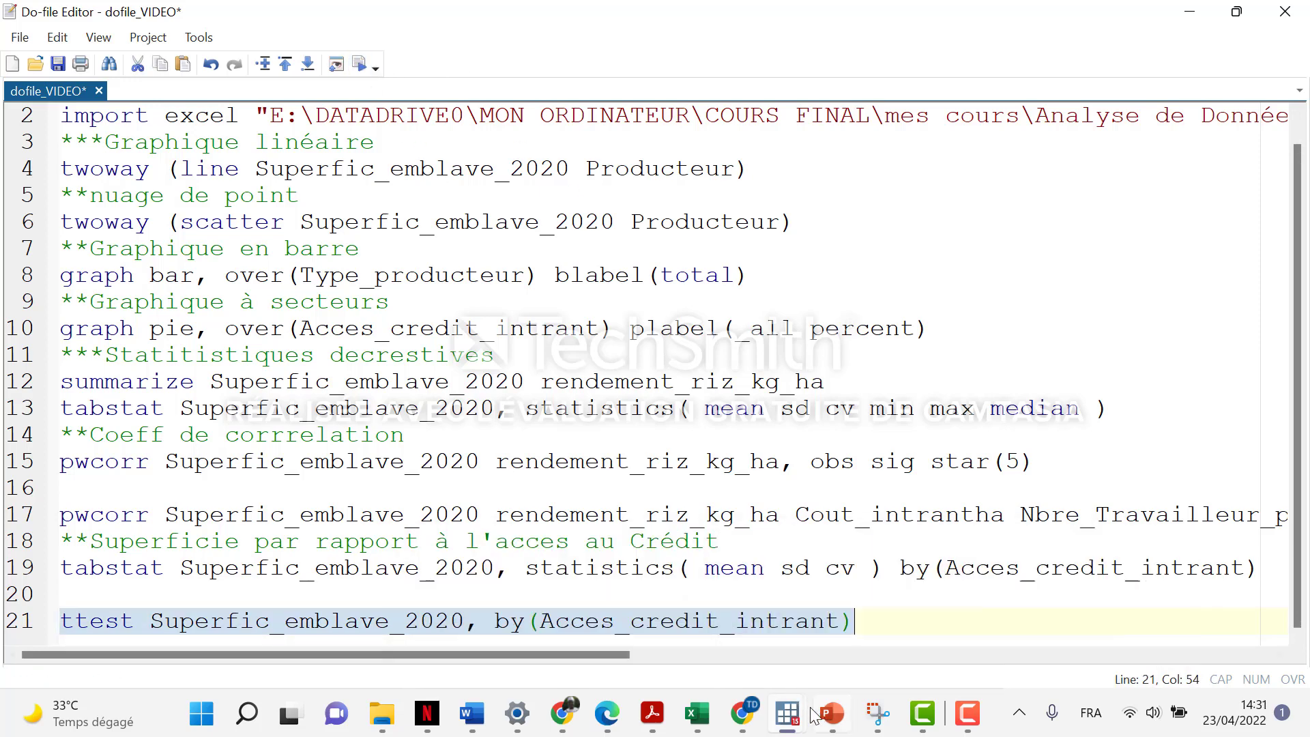
mouse_move(787, 716)
left_click(550, 611)
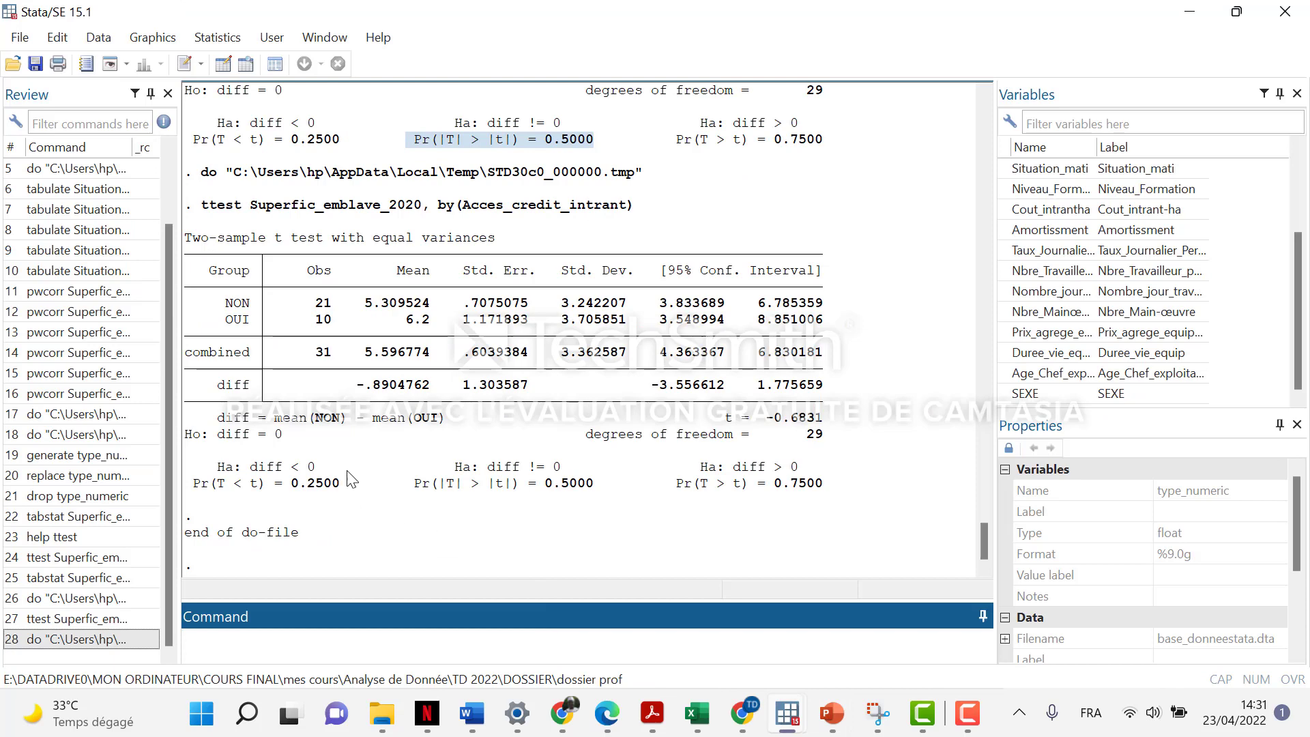
scroll(348, 444, "up", 3)
scroll(347, 443, "down", 3)
left_click_drag(347, 534, 177, 260)
left_click(378, 338)
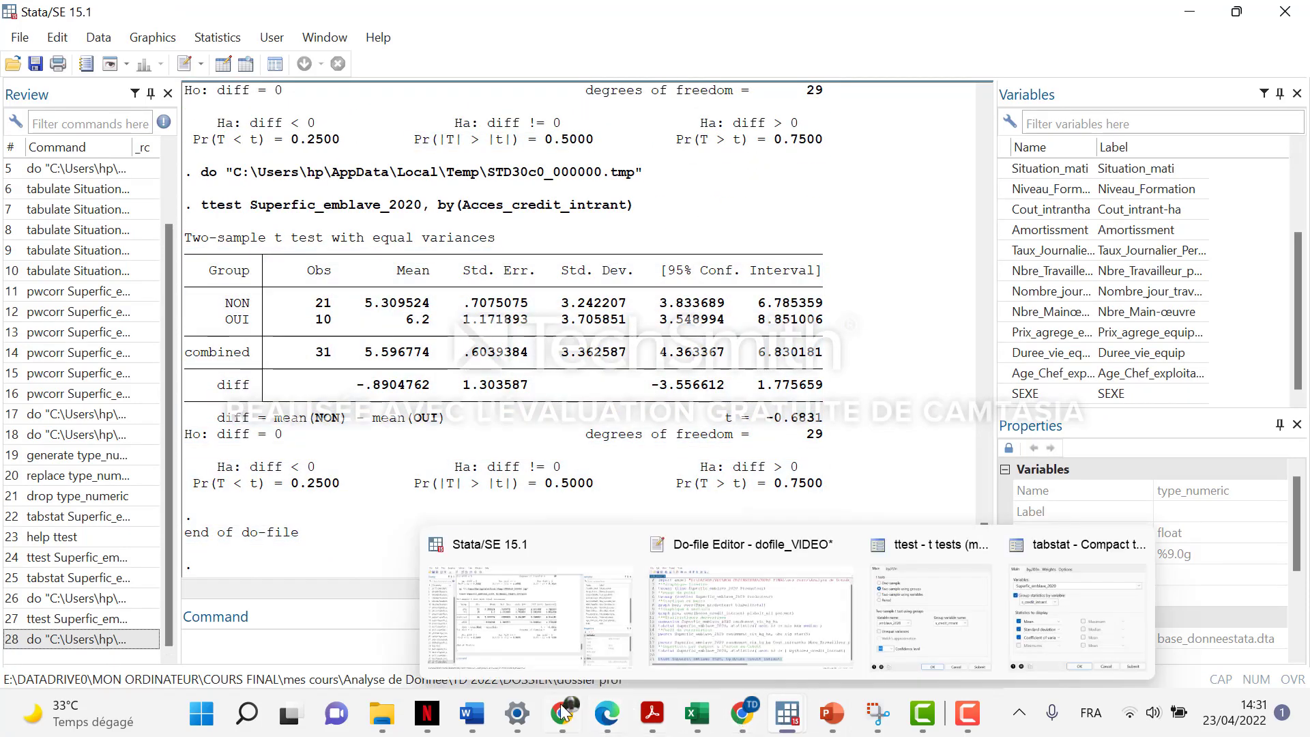
Step: In the Word document, make list item xii, Superficie par rapport au type d'exploitation, bold
mouse_move(473, 713)
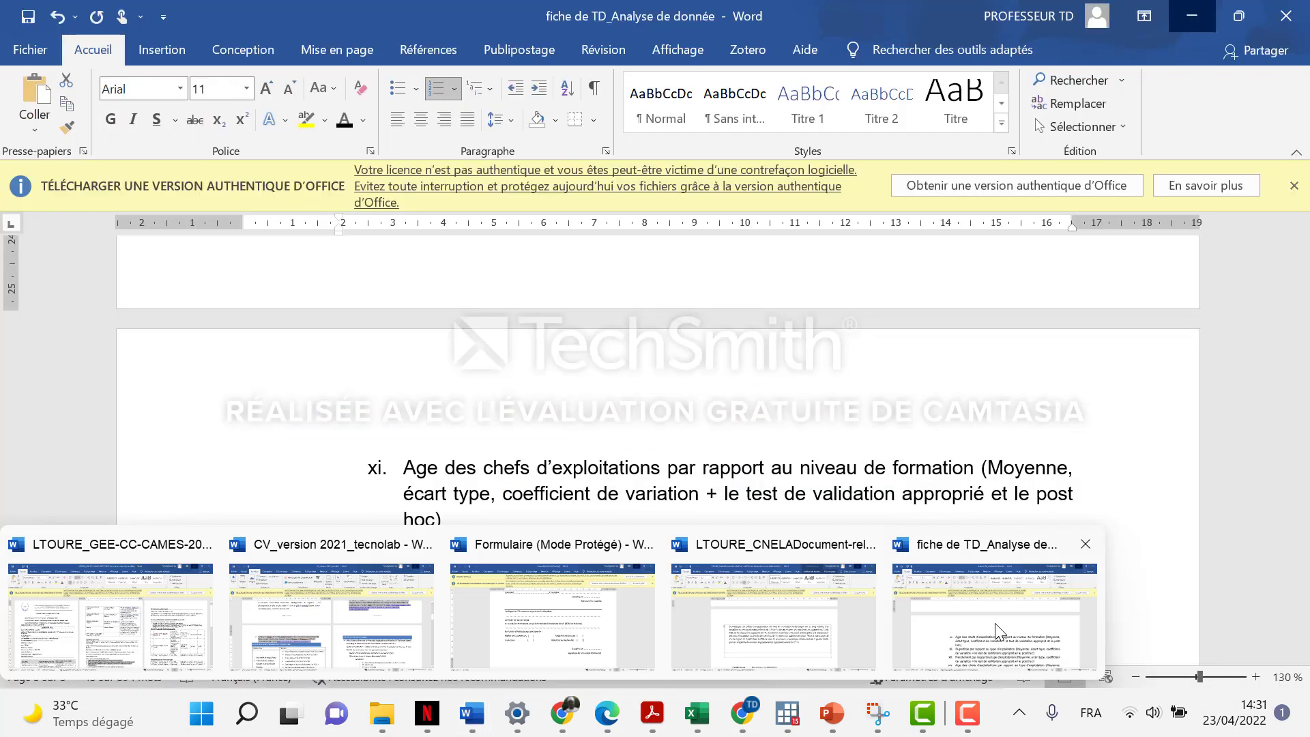
left_click(995, 624)
scroll(549, 442, "down", 3)
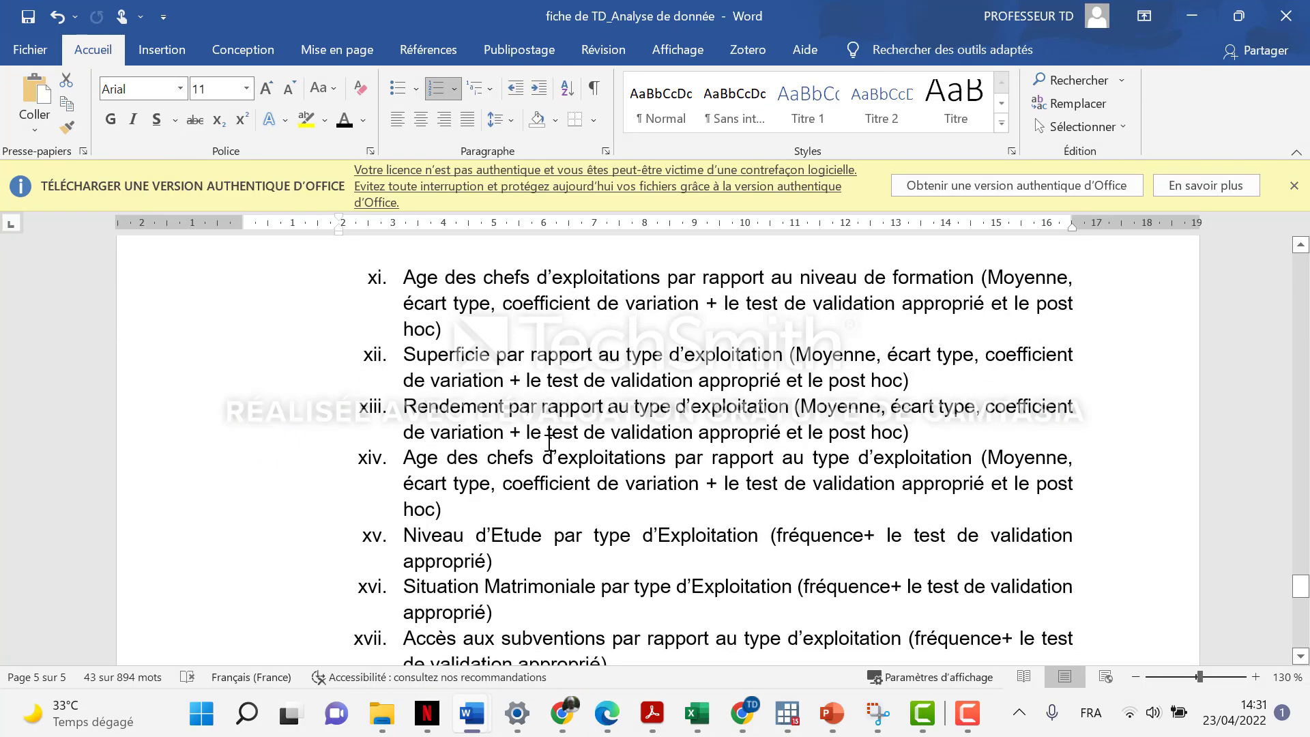
left_click_drag(408, 354, 1074, 374)
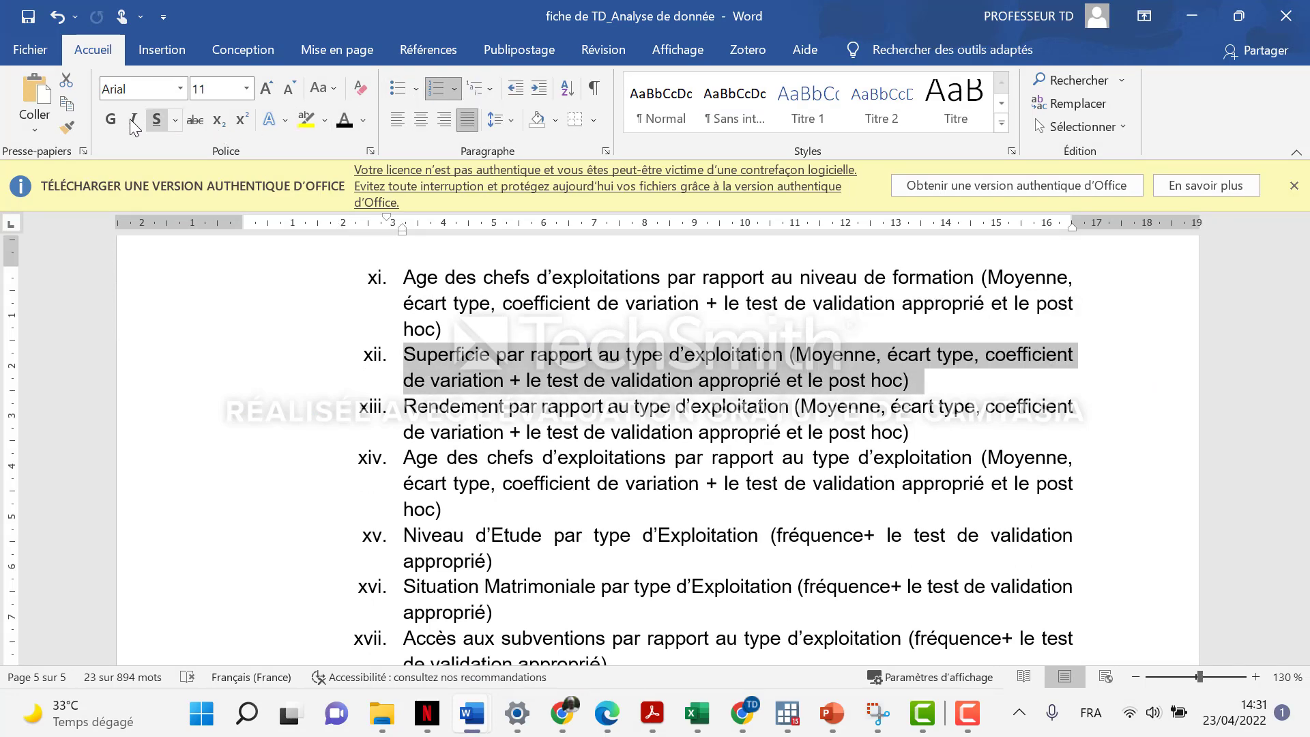
left_click(111, 120)
left_click(1001, 355)
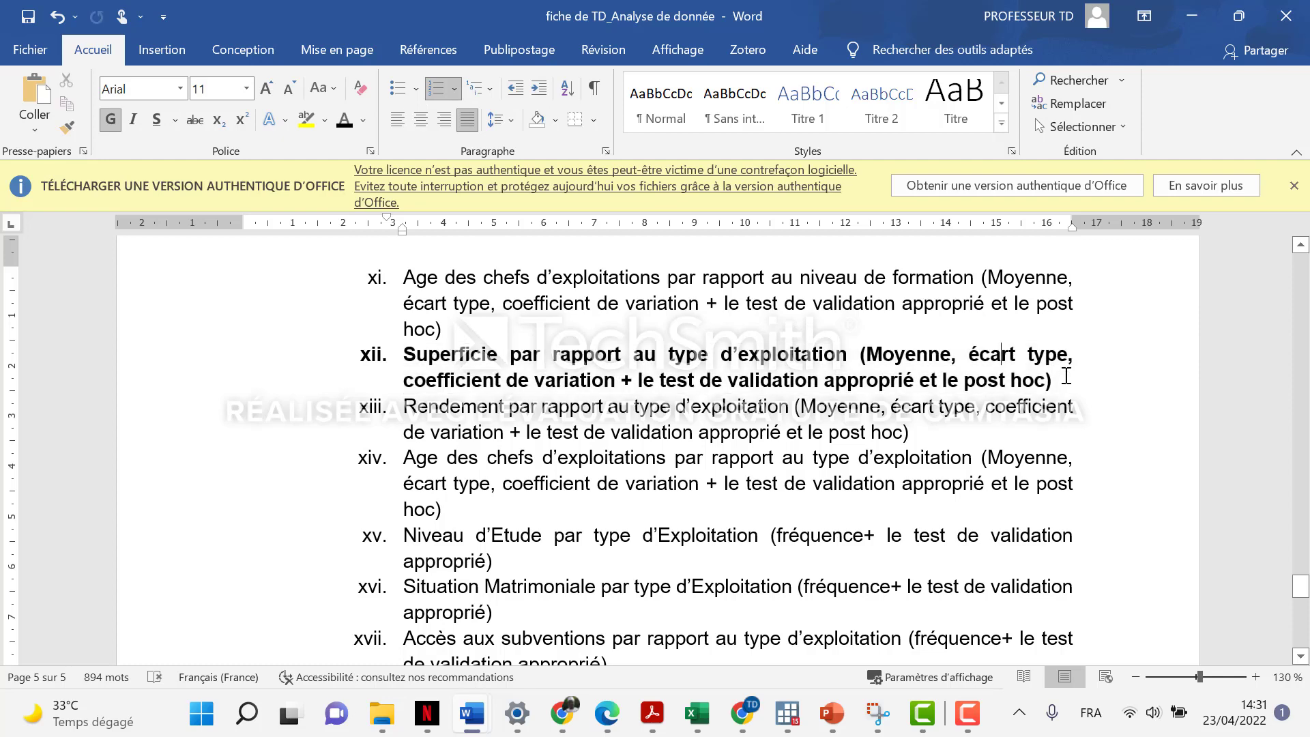
Step: Add an empty entry after list item xii and move it out to a higher list level
left_click(1072, 380)
key("Return")
key("shift+Tab")
key("shift+Tab")
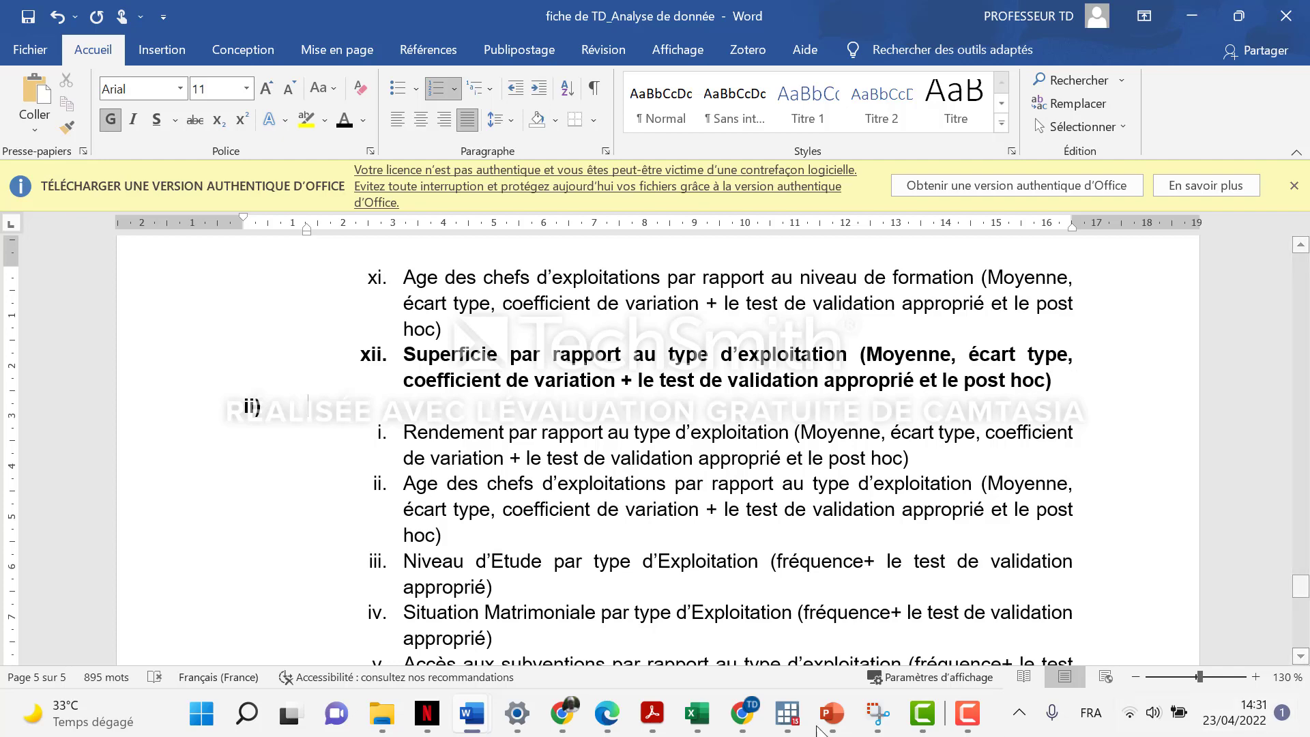
Step: Switch from the Word document to the main Stata window
mouse_move(788, 716)
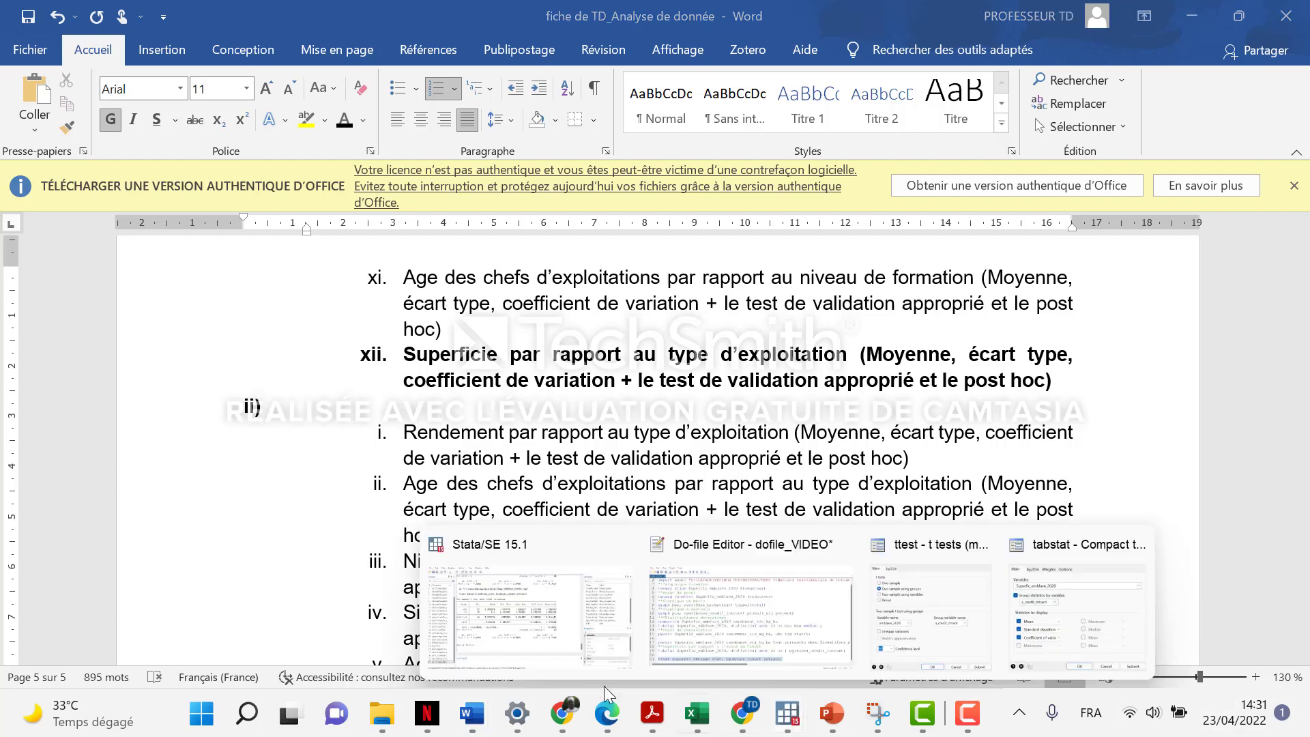
left_click(455, 634)
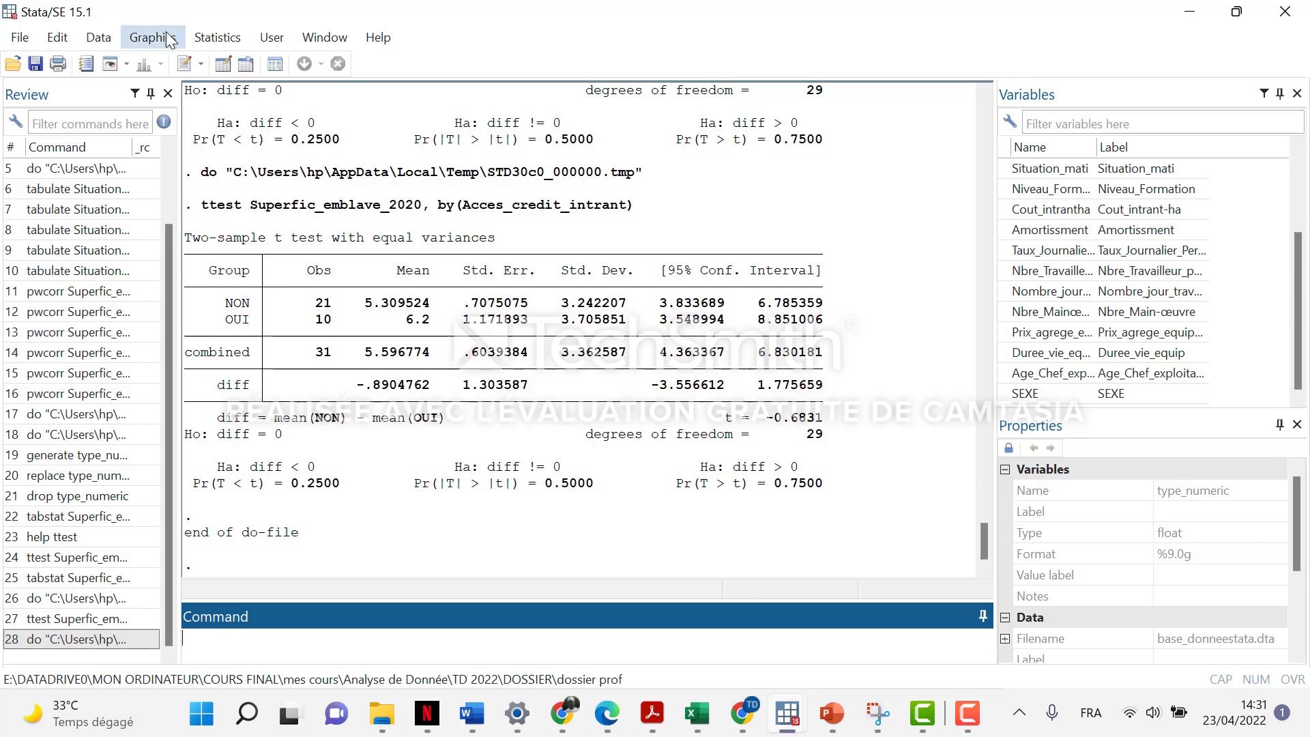
left_click(212, 42)
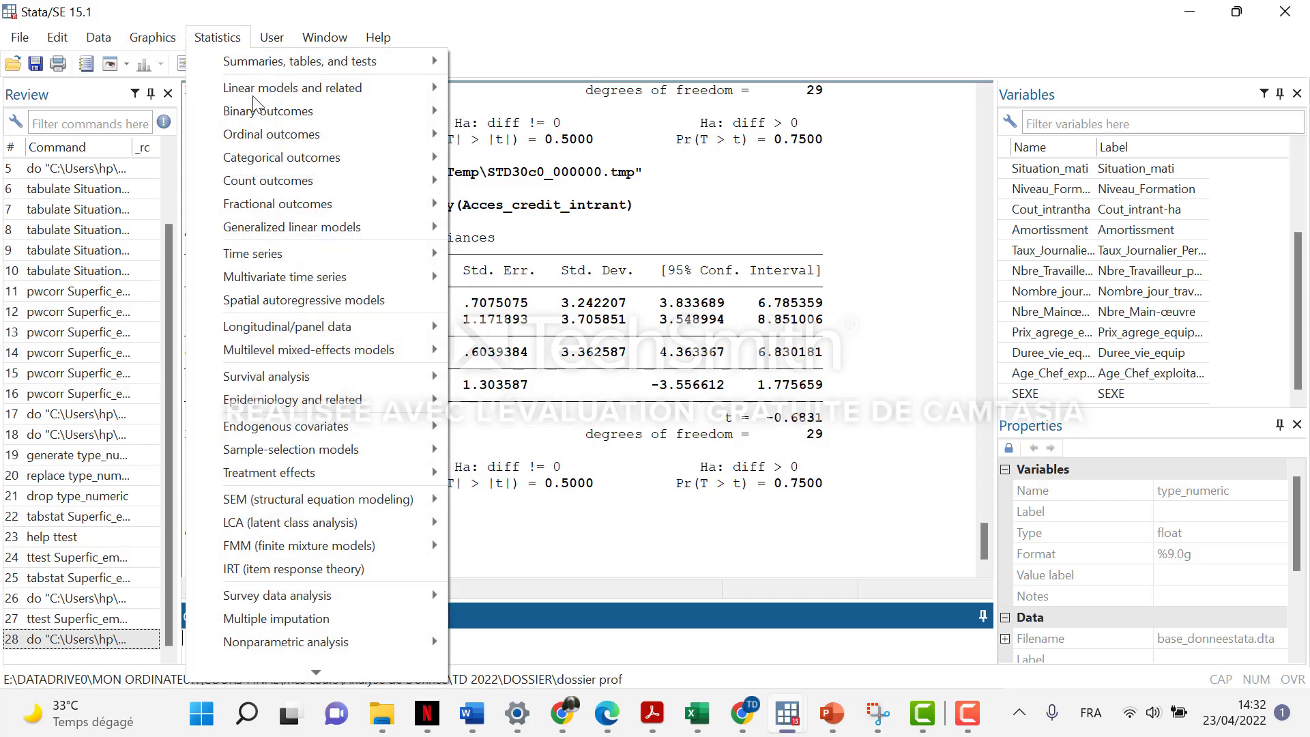
mouse_move(259, 95)
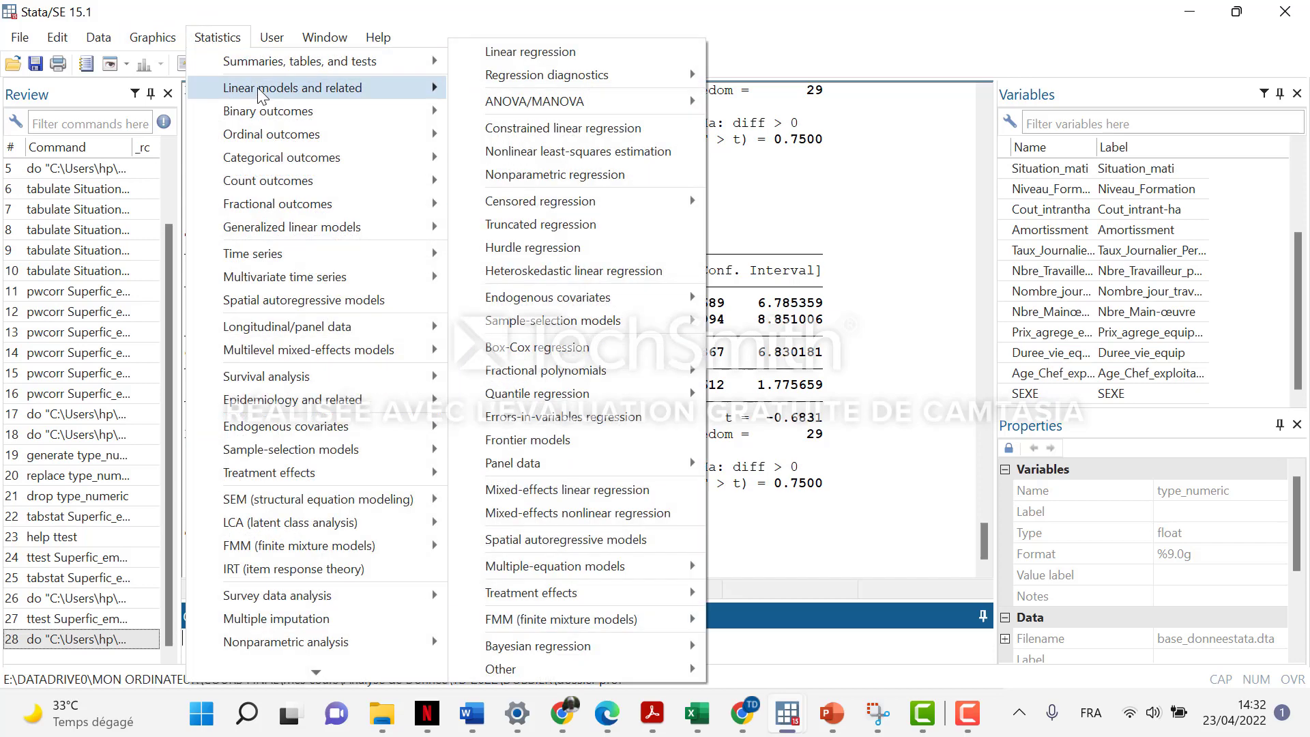
mouse_move(528, 108)
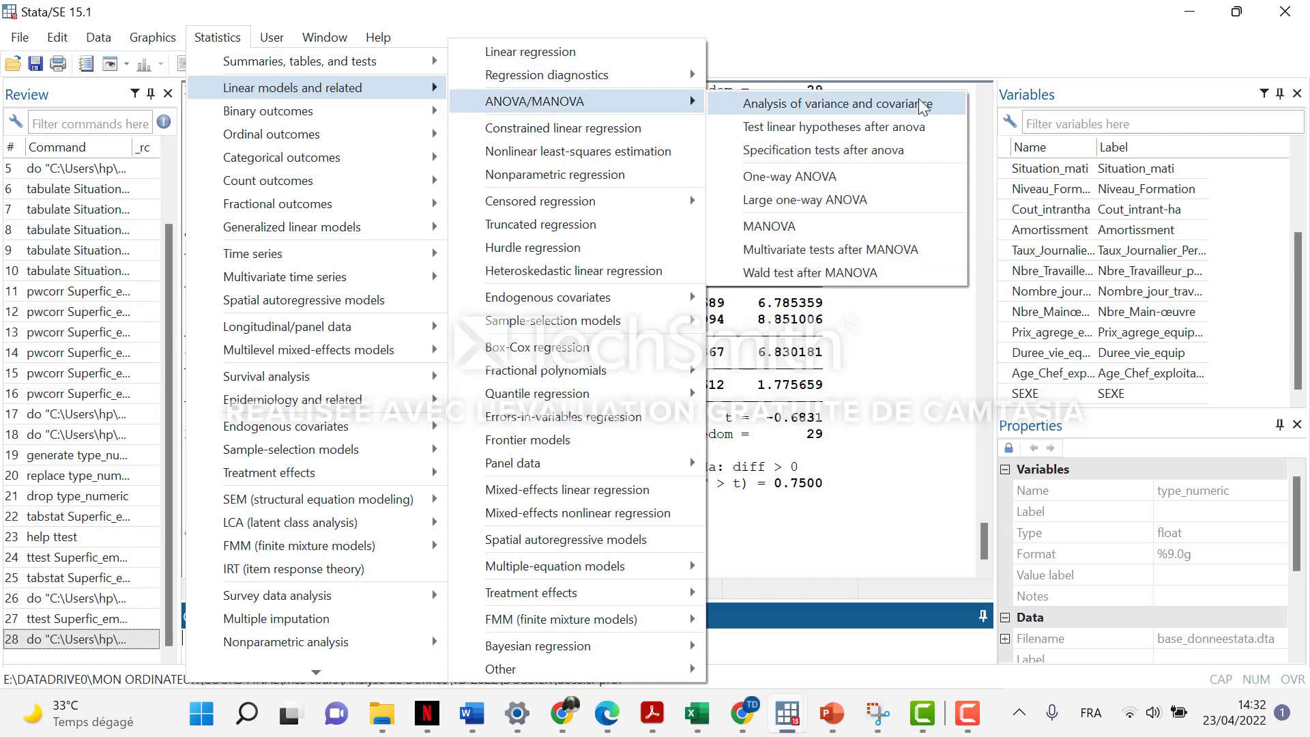
left_click(840, 104)
left_click_drag(1027, 38, 586, 88)
left_click(433, 172)
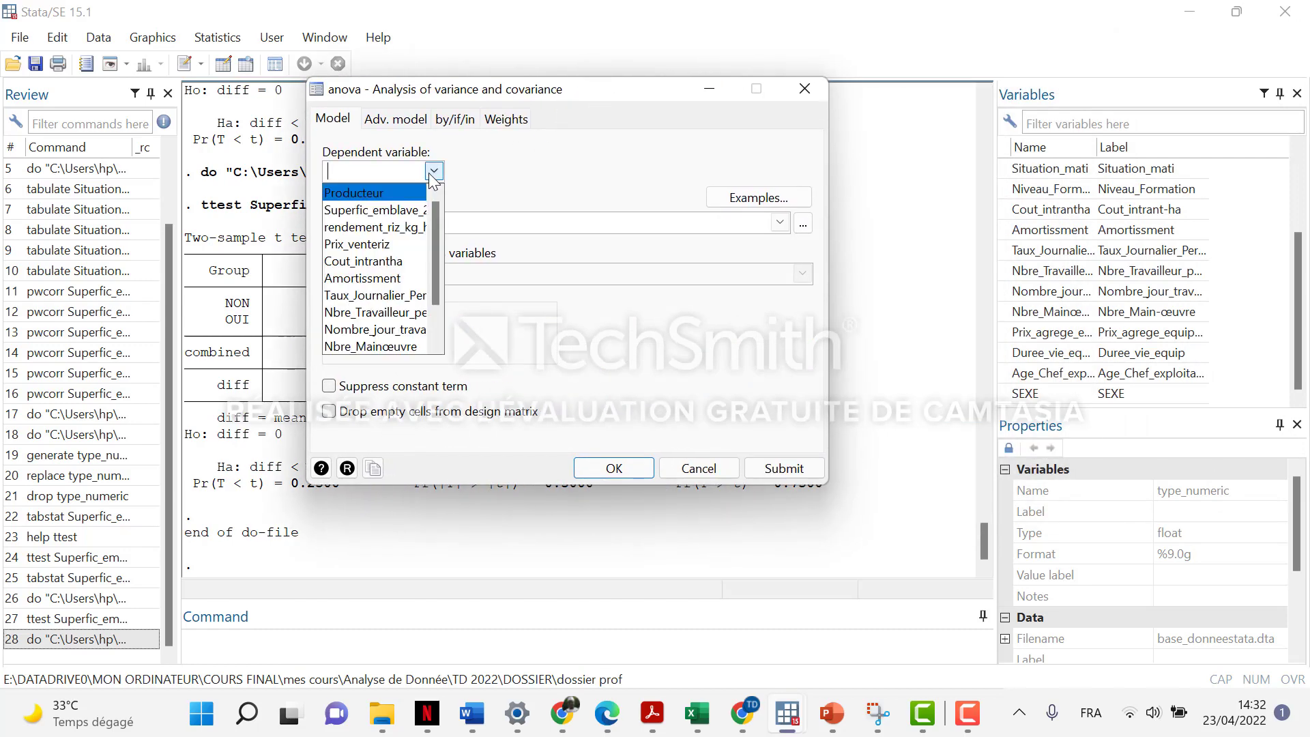
left_click(418, 220)
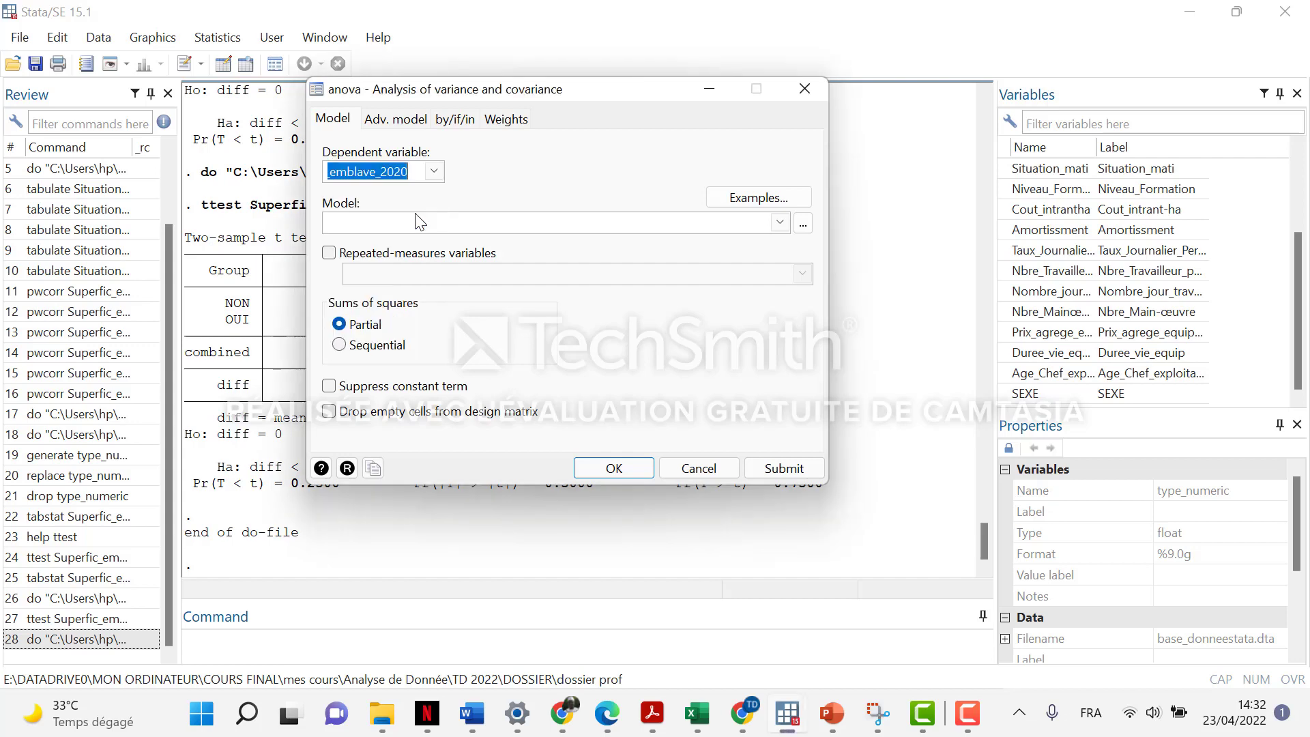
left_click(780, 223)
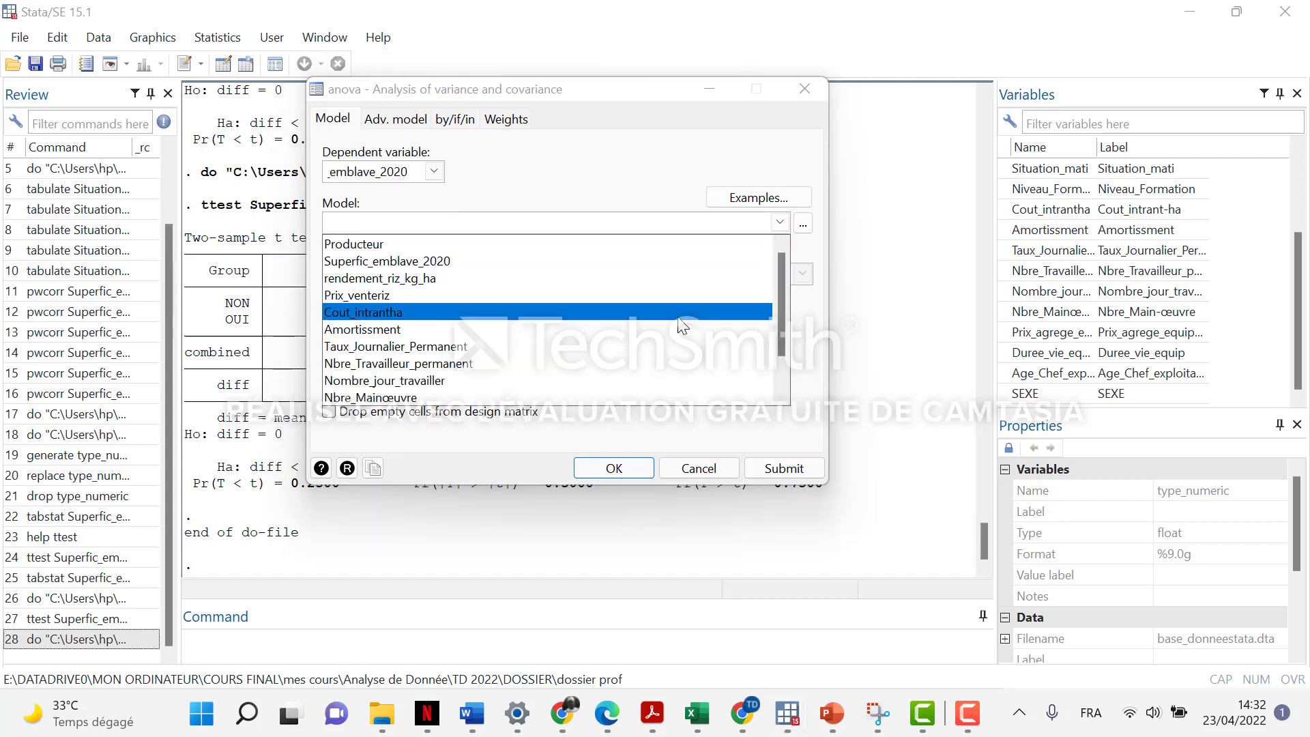
scroll(645, 316, "down", 1)
scroll(641, 395, "up", 1)
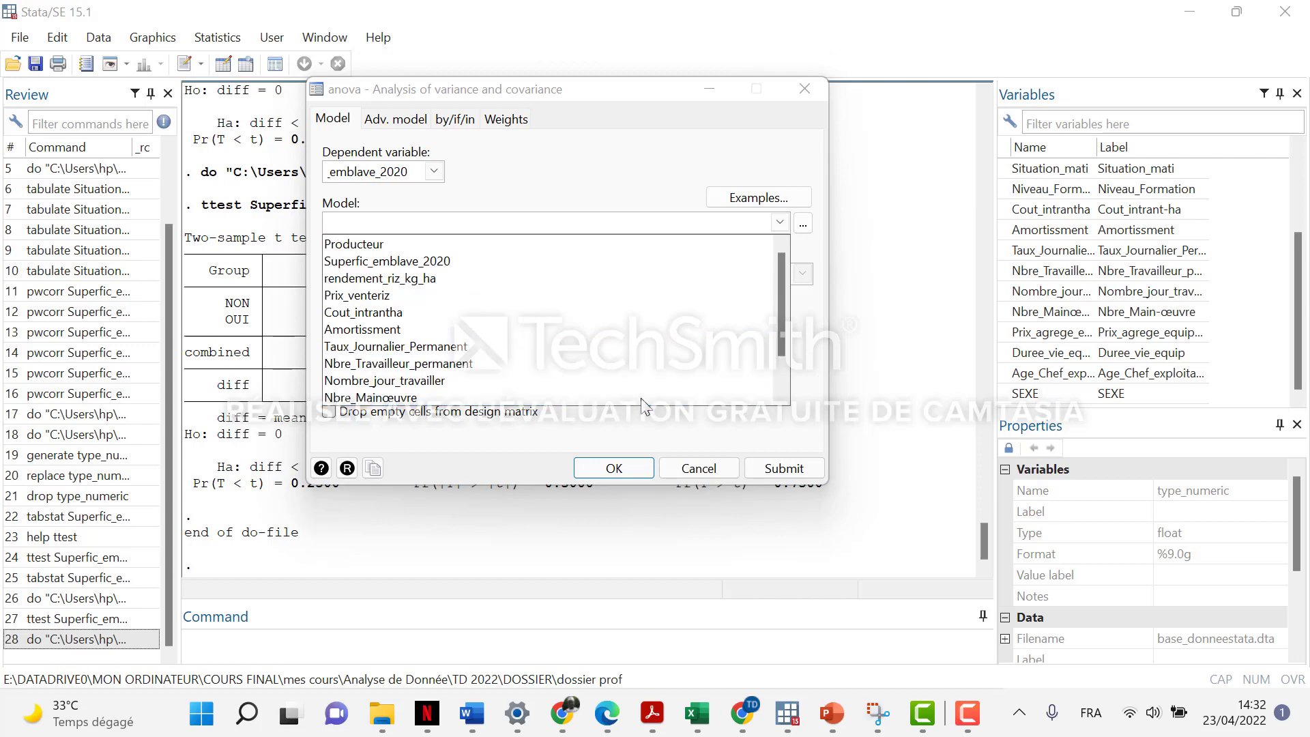
scroll(512, 304, "down", 1)
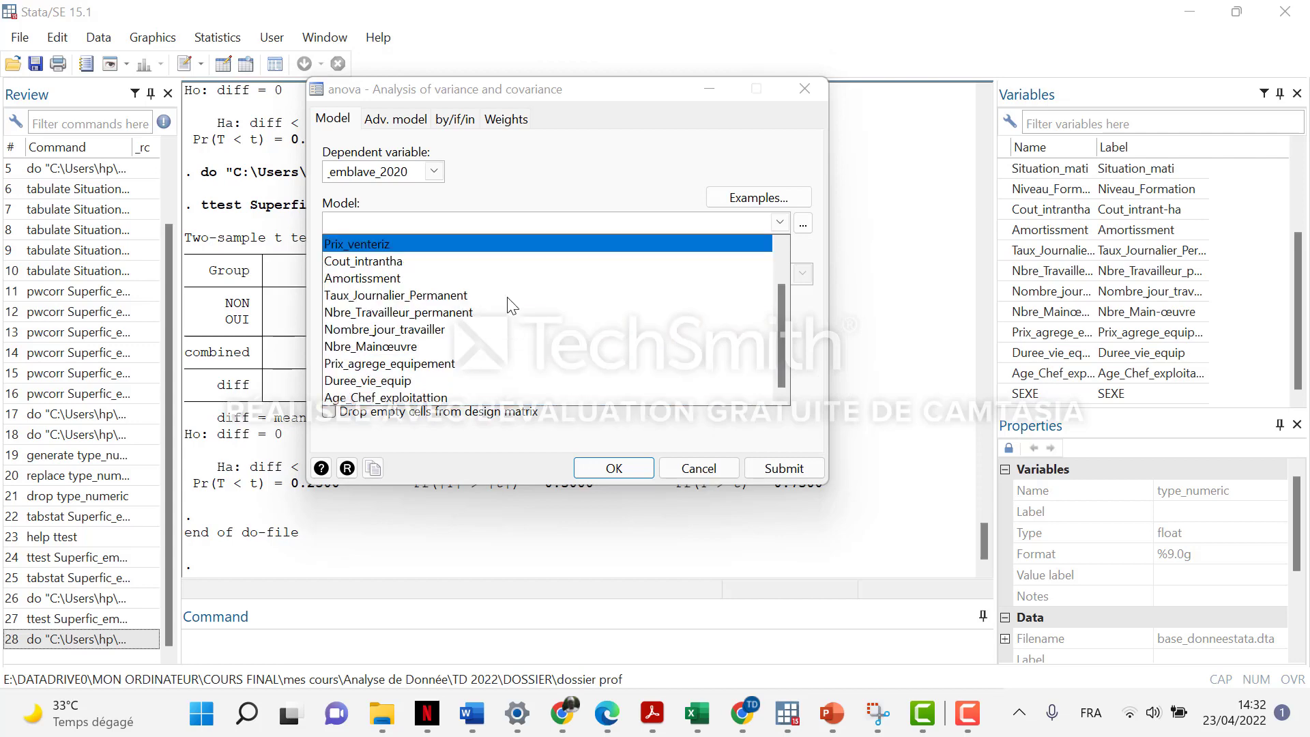
type("tt")
left_click(878, 241)
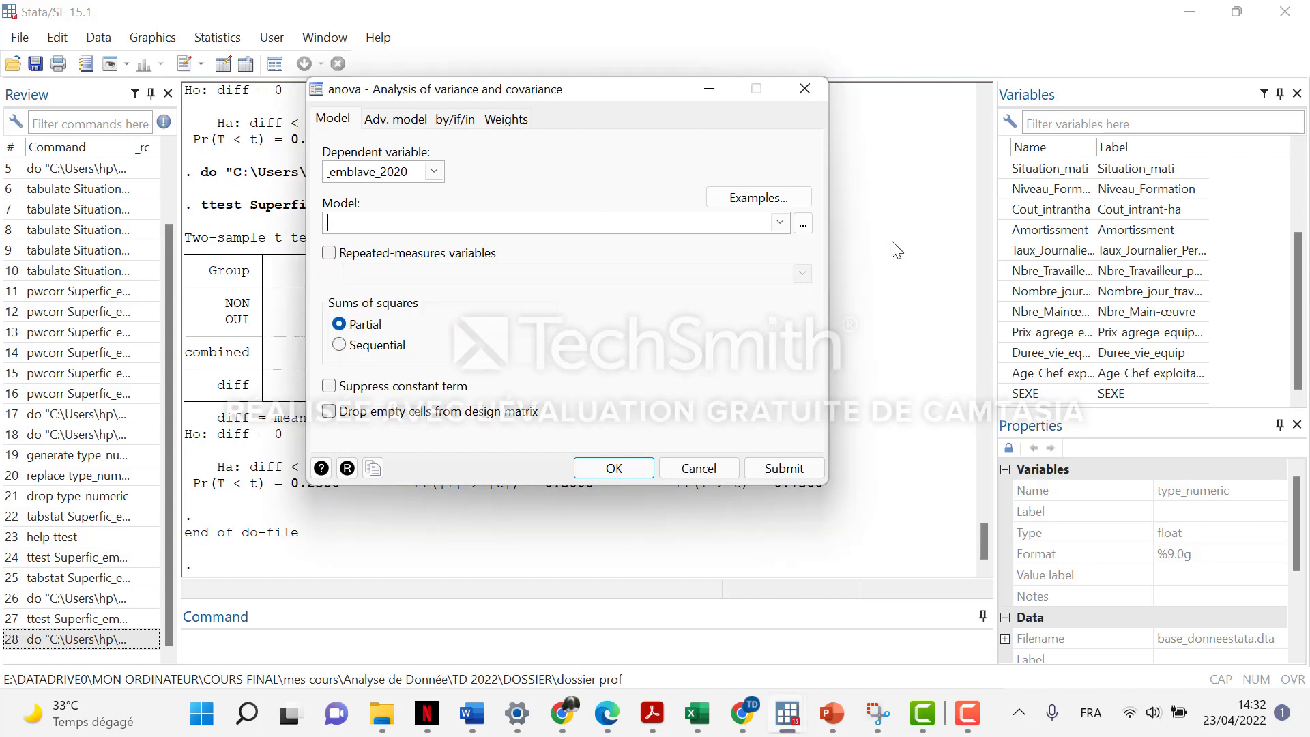
left_click(698, 468)
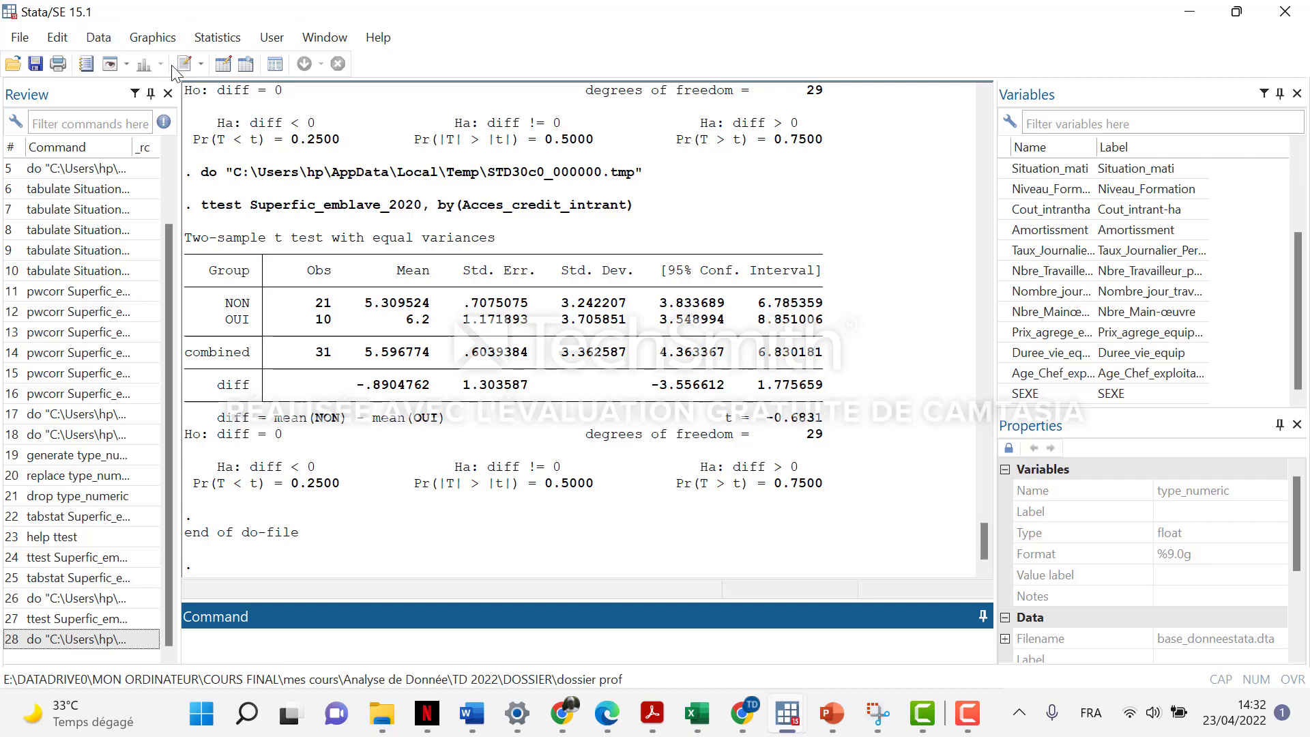
Step: Open the dataset in a maximized Data Editor, examine the values of the Type_producteur column, and minimize the editor
left_click(224, 65)
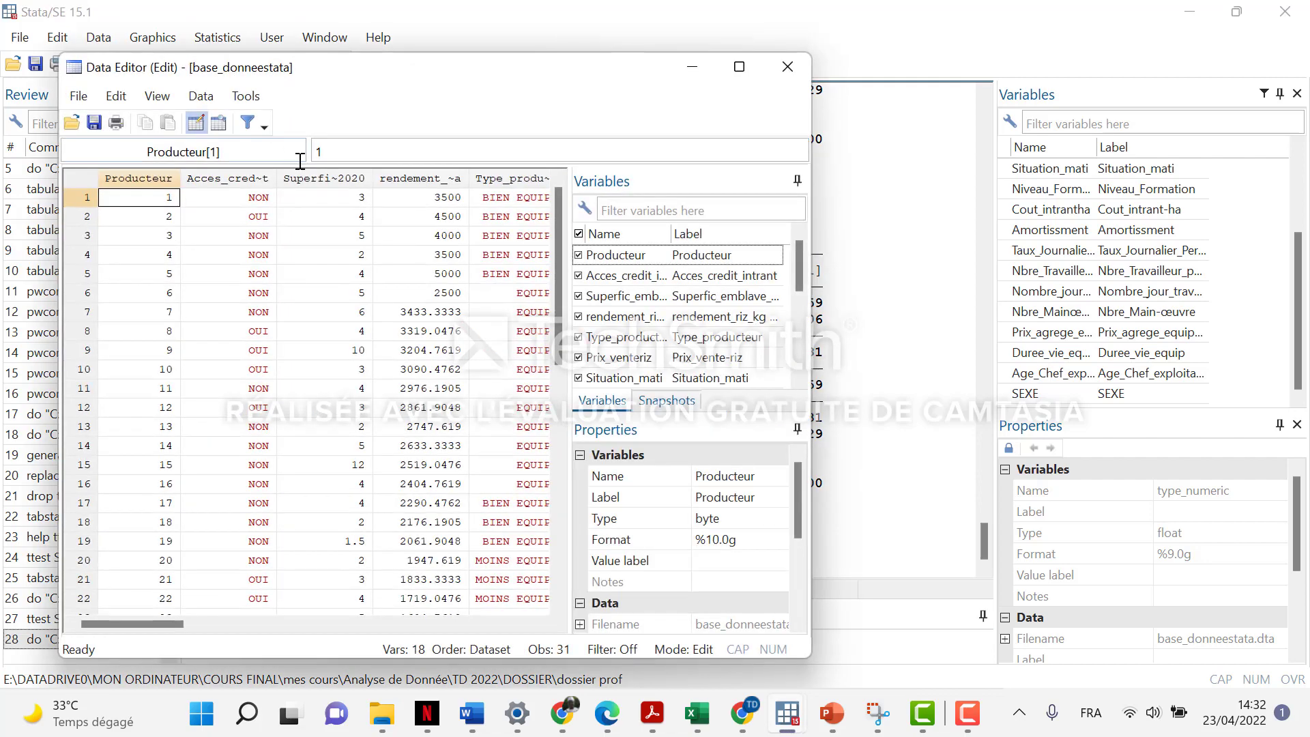
double_click(728, 75)
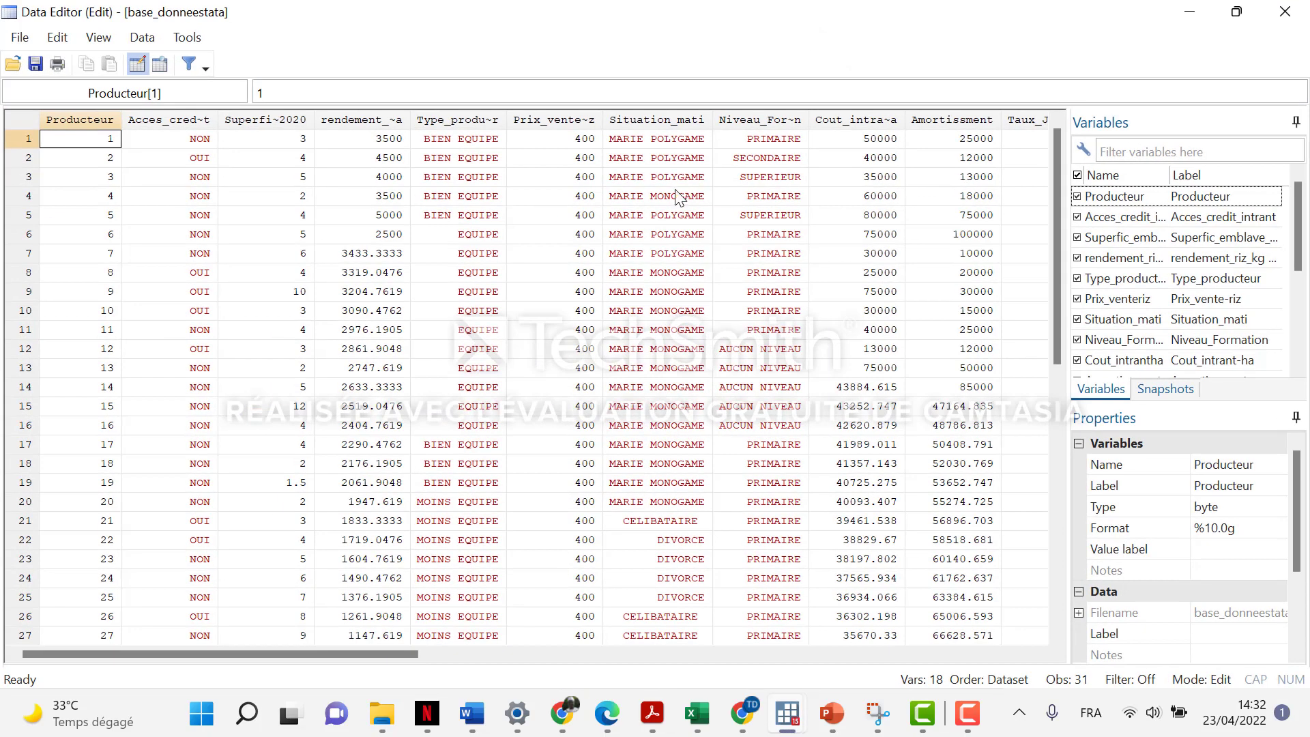
left_click_drag(481, 140, 489, 506)
scroll(490, 506, "up", 4)
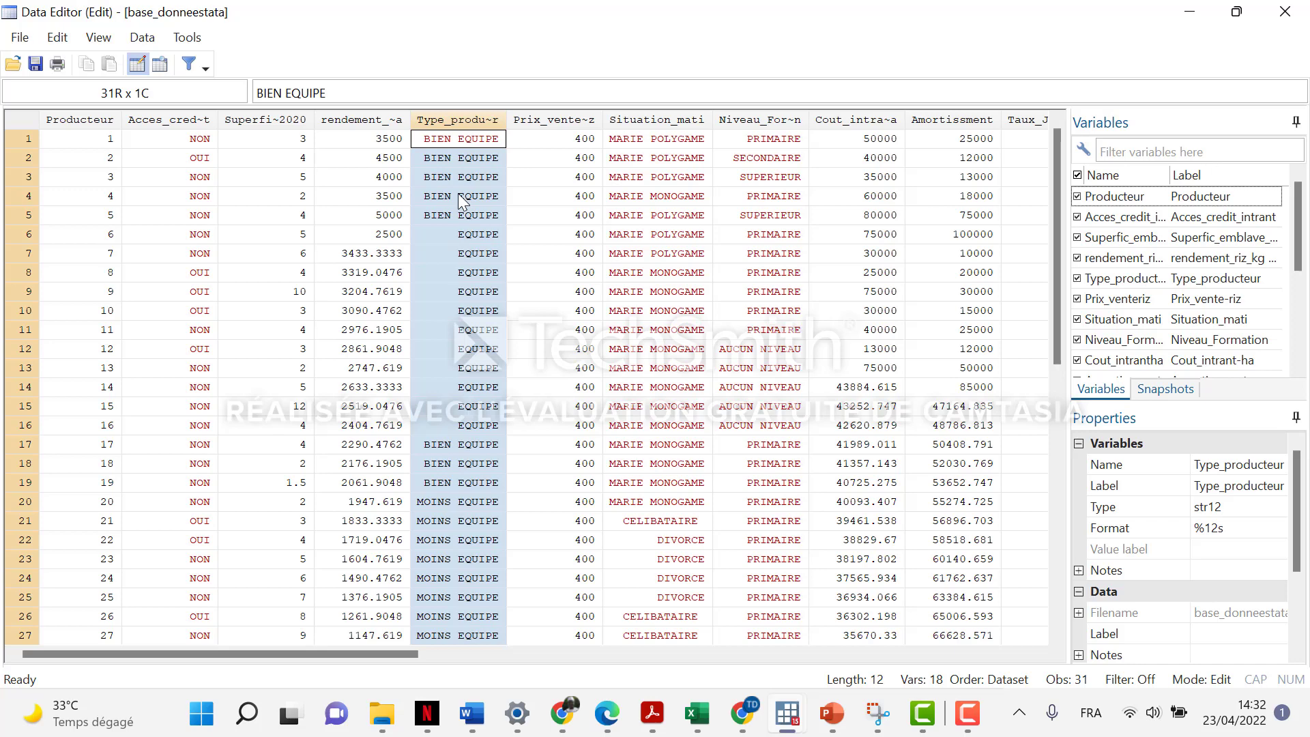
left_click(1192, 11)
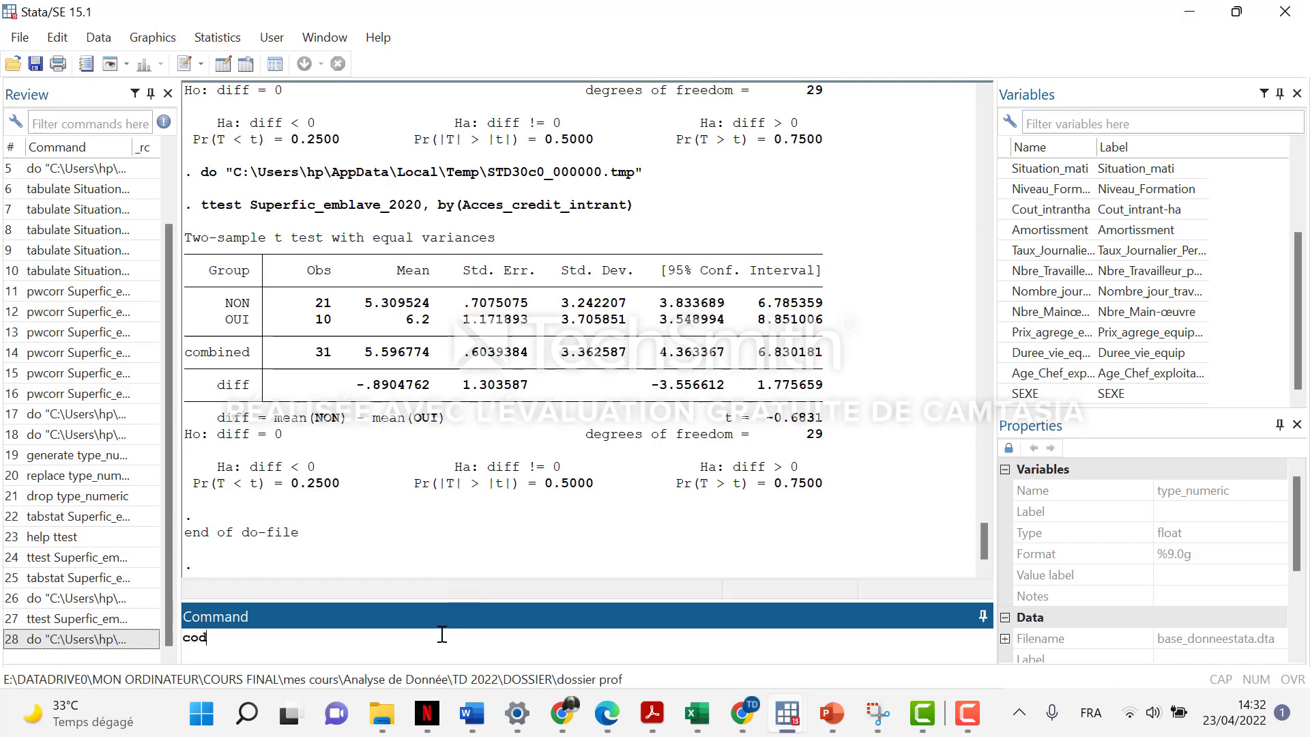
Step: Run codebook Type_producteur and examine the variable's storage type and its category values
type("ebook")
left_click(1120, 125)
type("ty")
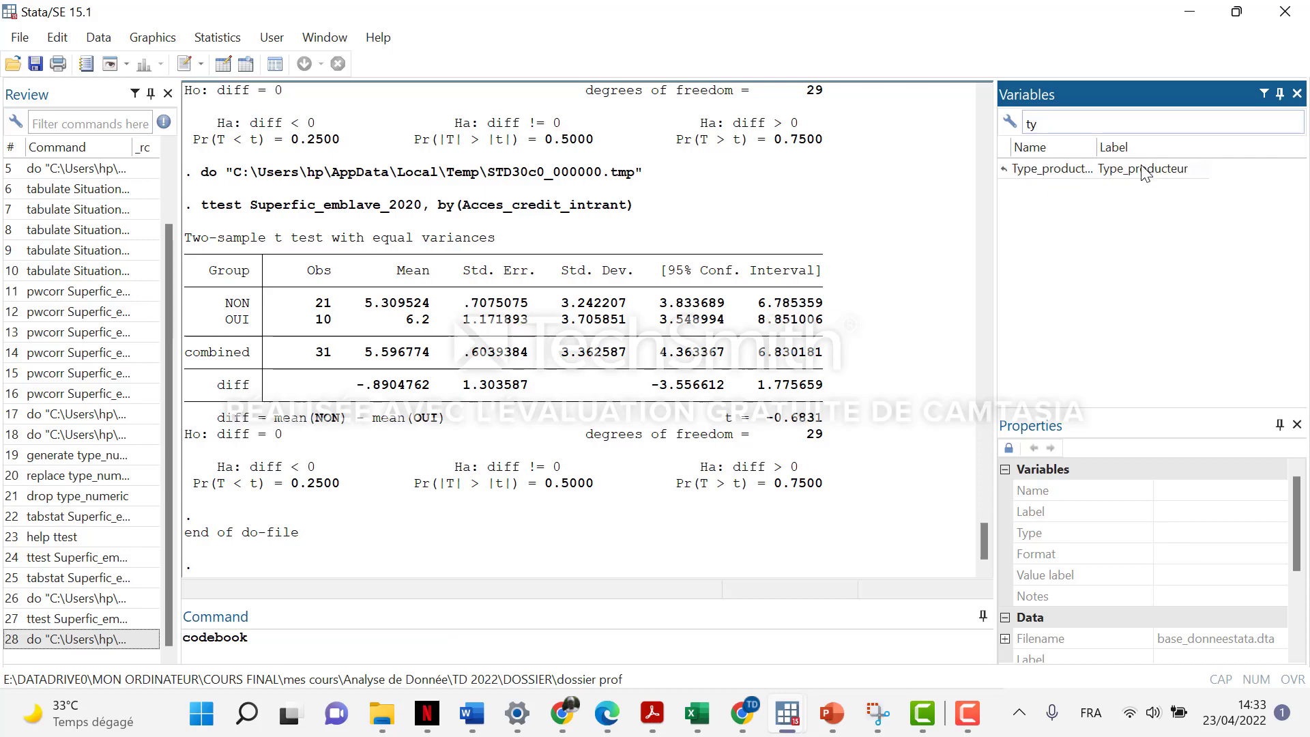
double_click(1141, 169)
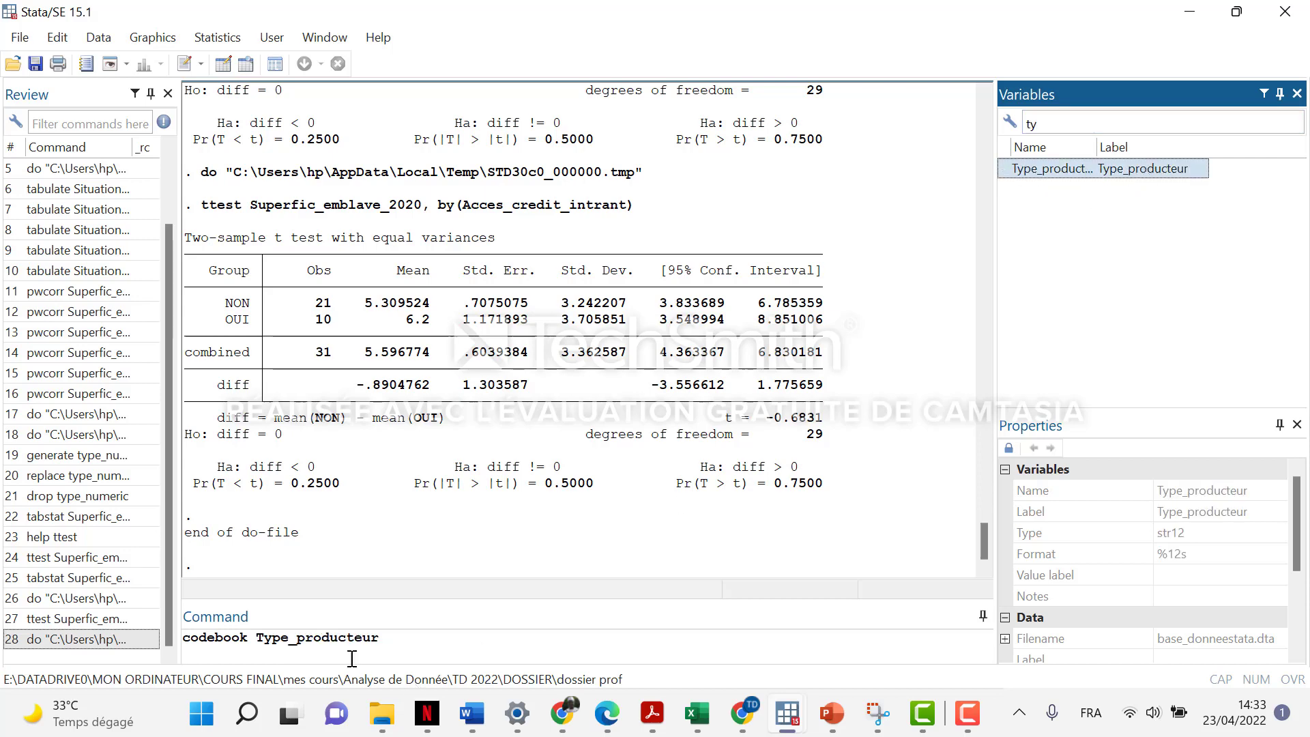
left_click(389, 635)
key("Return")
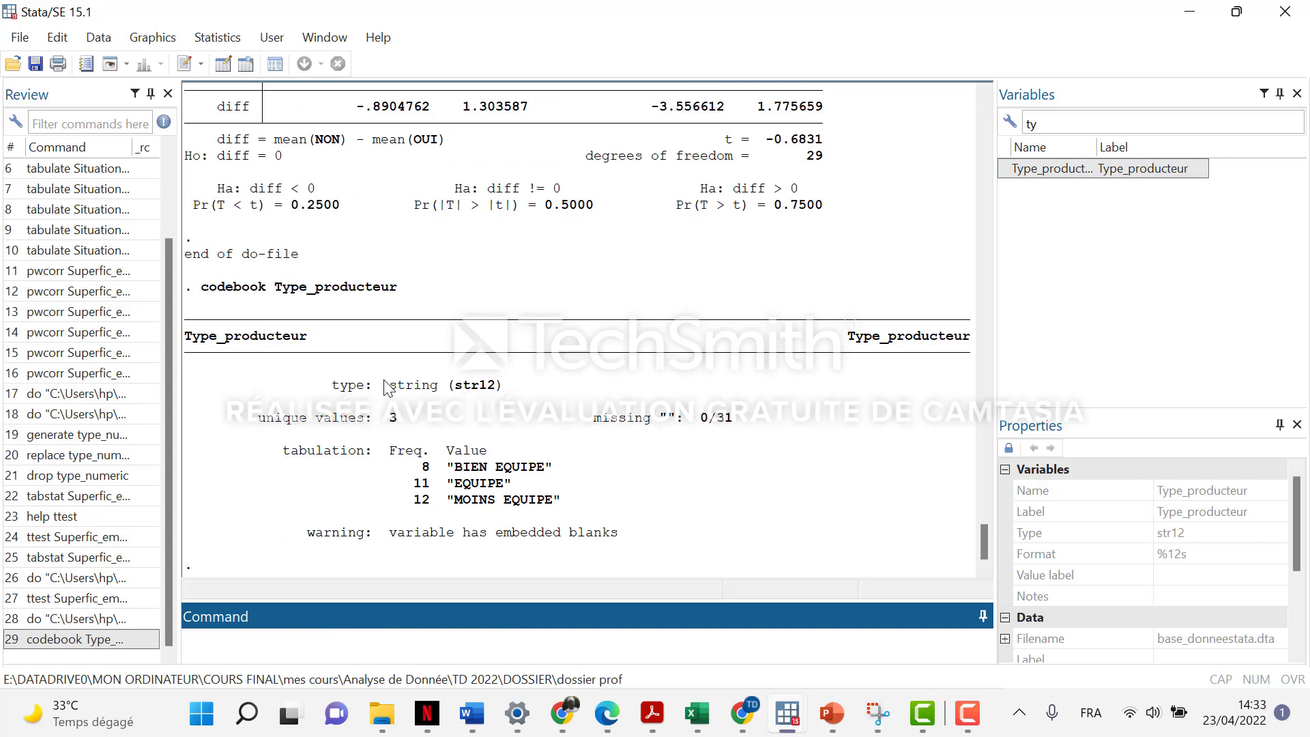
left_click_drag(386, 386, 435, 395)
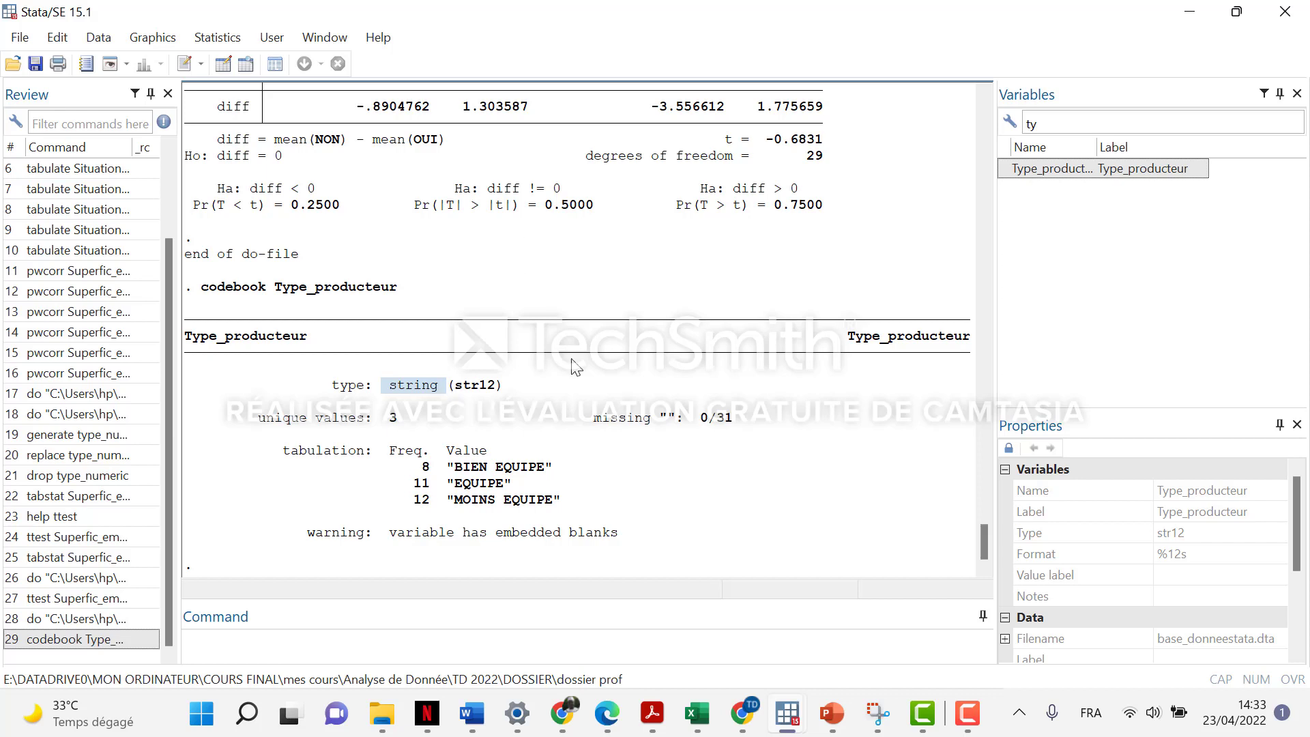
left_click_drag(560, 502, 451, 484)
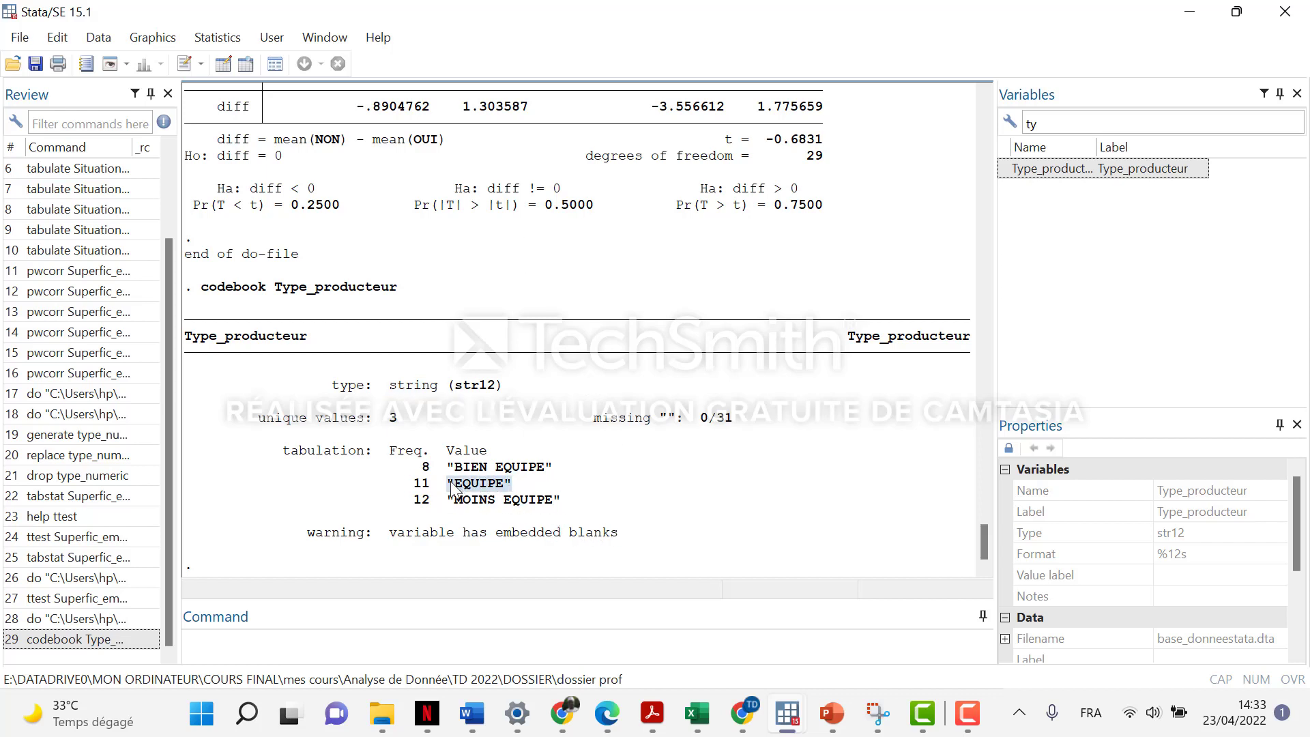
left_click_drag(554, 467, 458, 472)
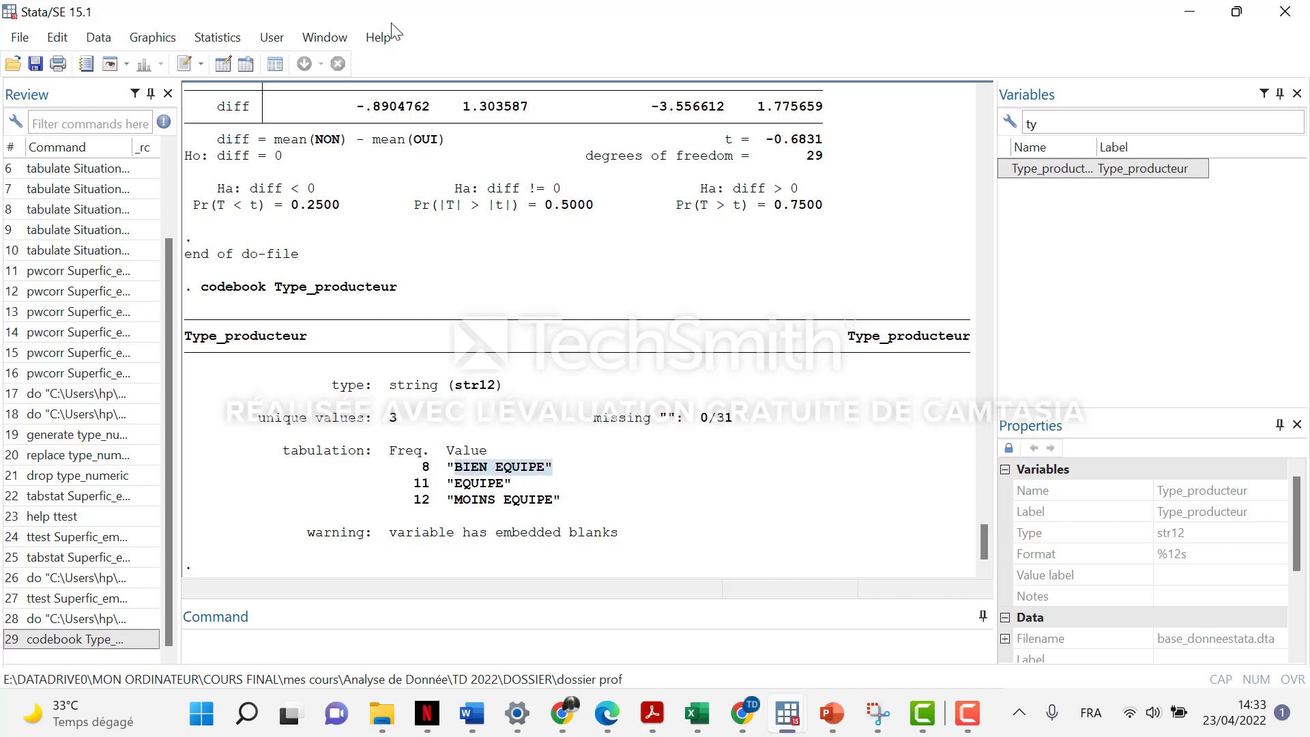
Step: Create a new float variable named type_produ_nume, filled with missing data and added at the end of the dataset
left_click(113, 39)
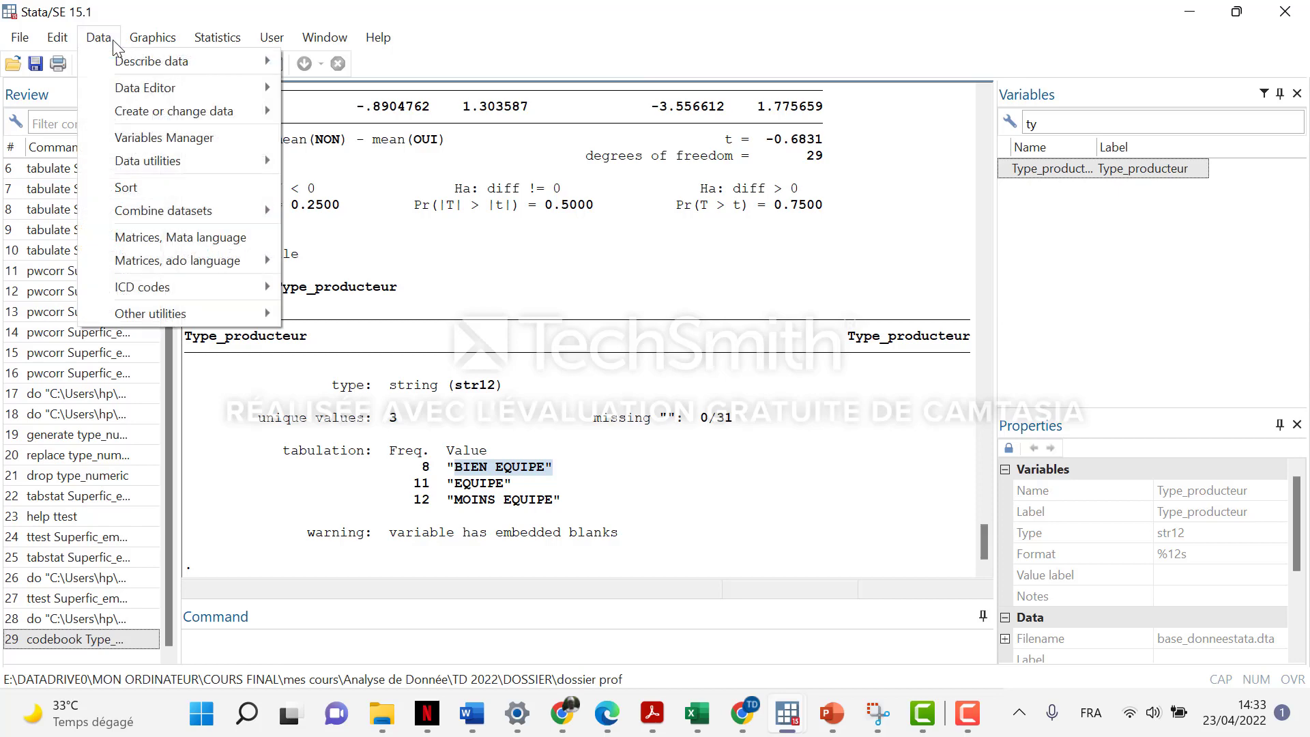
mouse_move(166, 113)
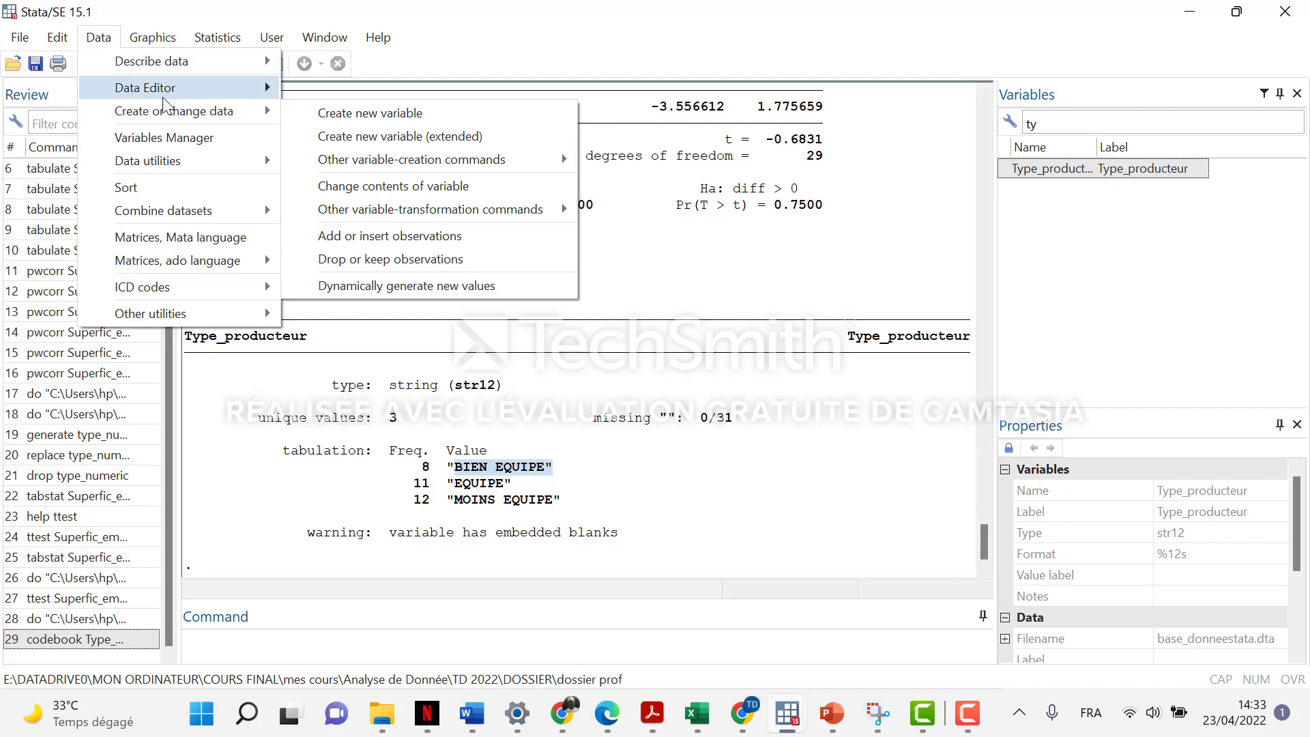
left_click(399, 120)
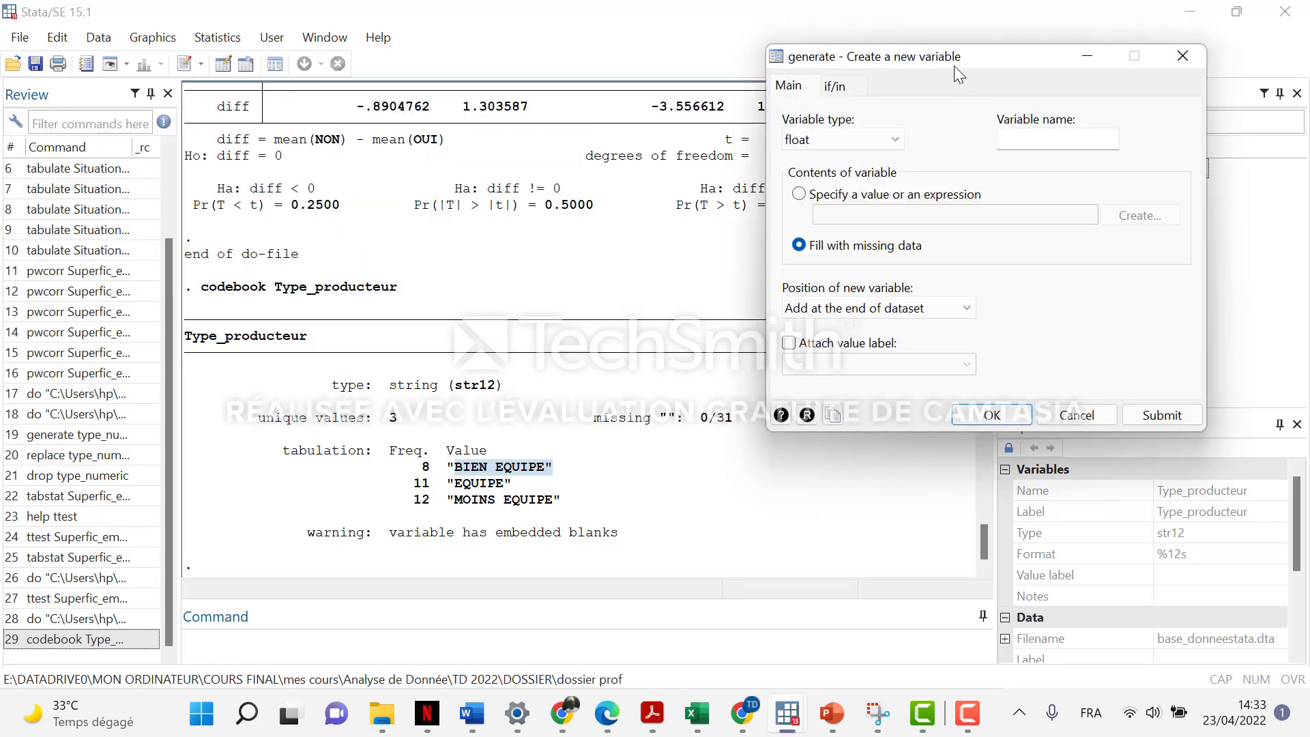
left_click_drag(954, 65, 666, 99)
left_click(747, 175)
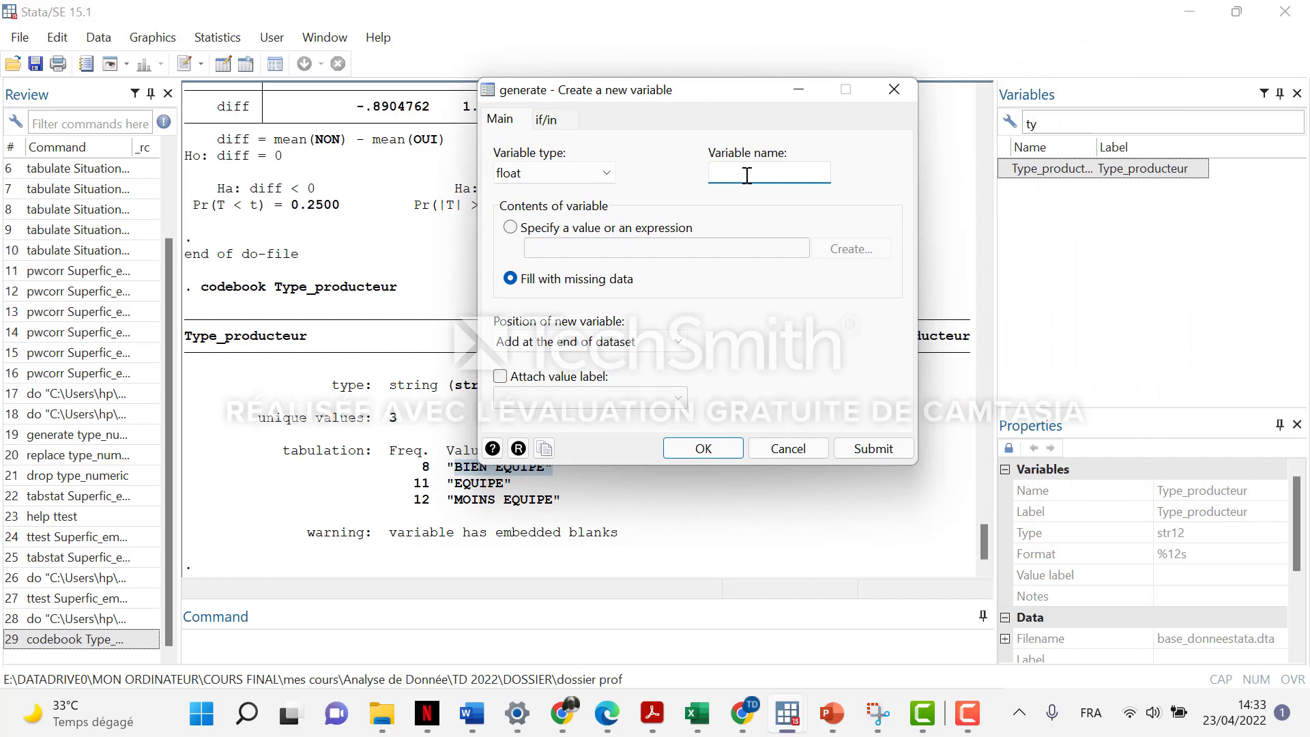
type("type_produ_nume")
left_click(868, 451)
Step: Copy the generate command for type_produ_nume from the command history and switch to the end of the ttest line in the do-file
right_click(89, 641)
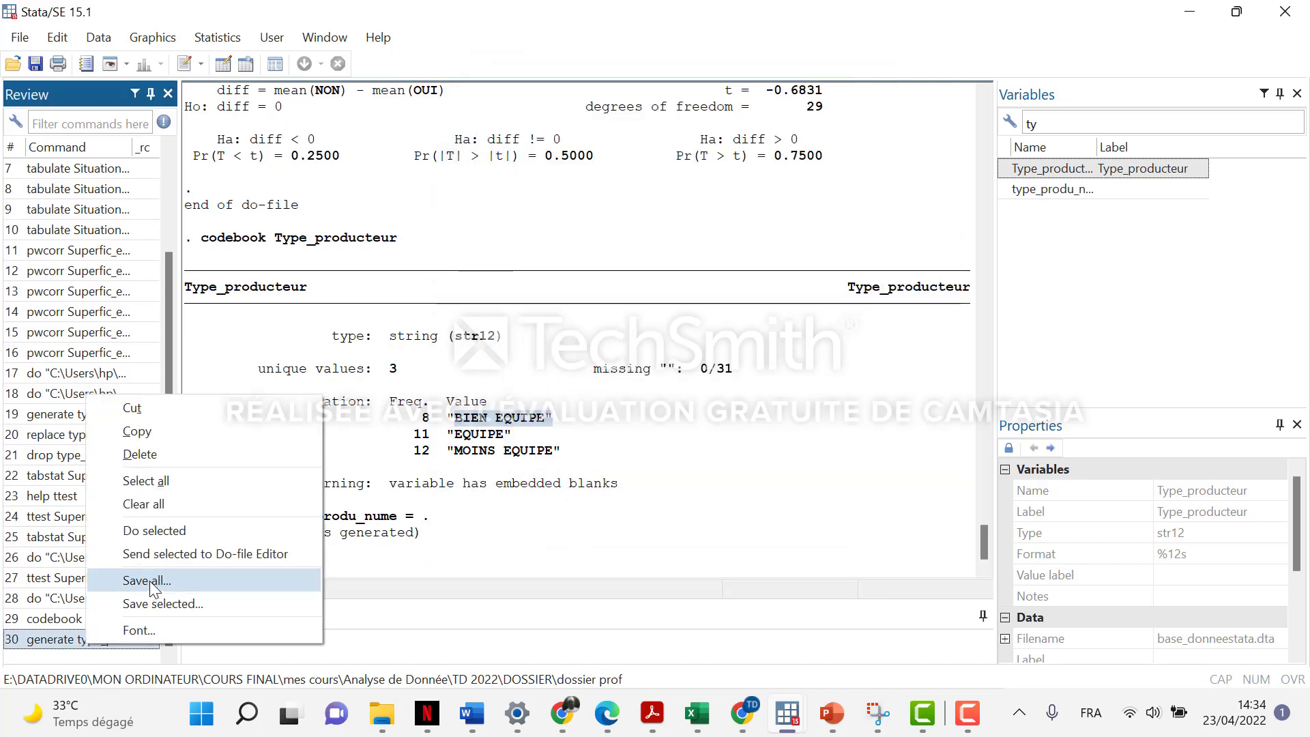
left_click(161, 428)
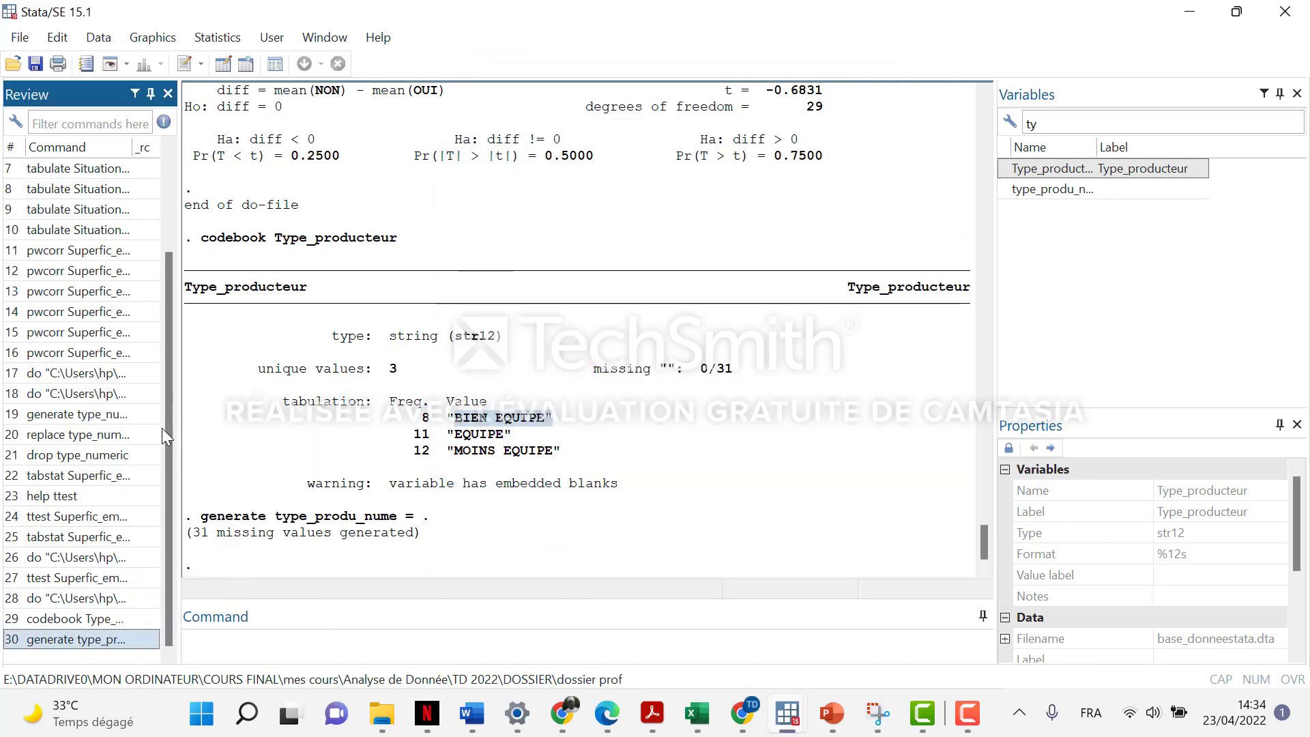
left_click(788, 719)
left_click(592, 639)
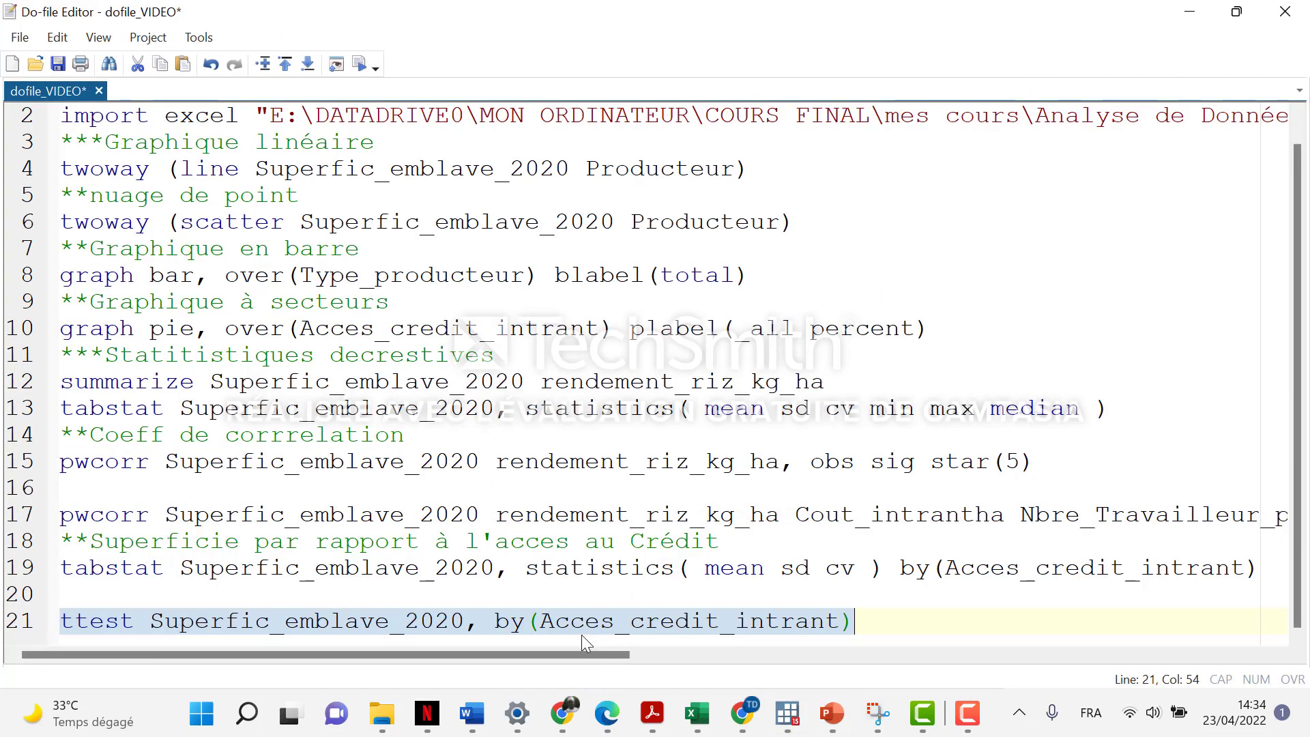
left_click(885, 613)
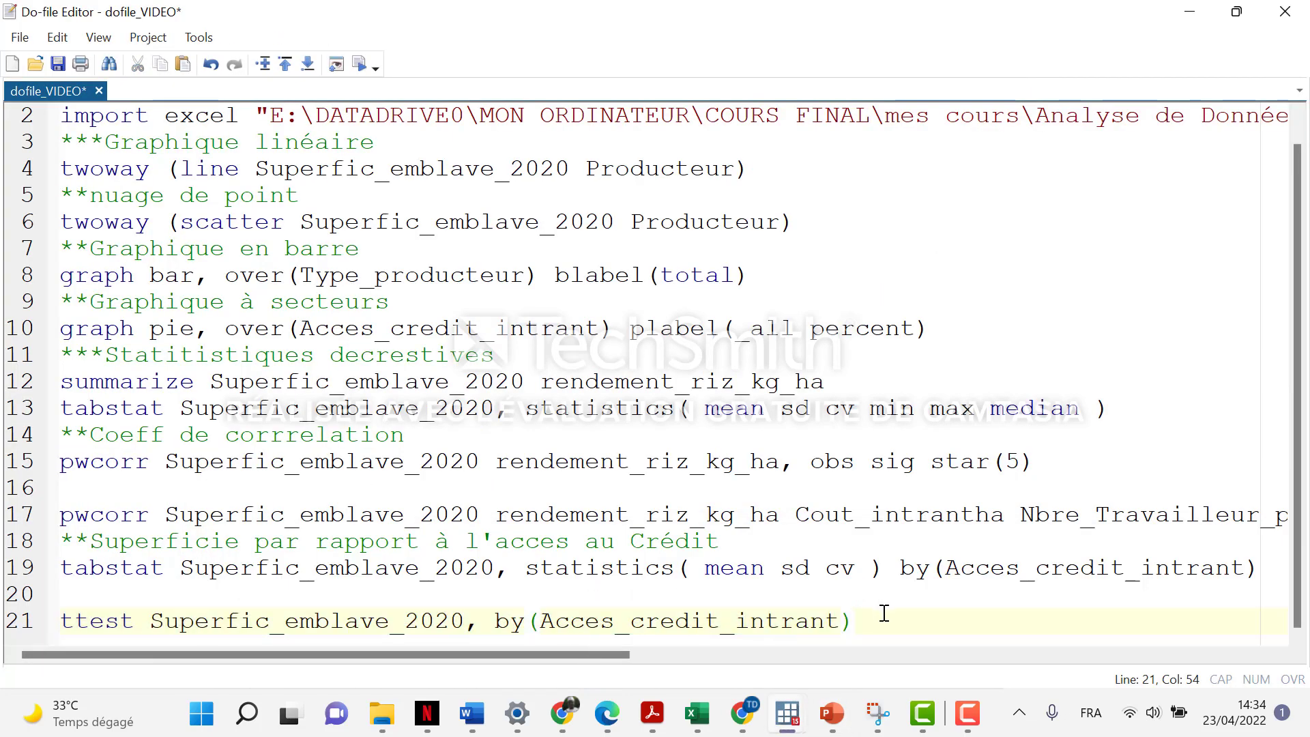
Step: Below the ttest line, add the comment ***creation de la nouvelle variable and start a new line after it
key("Return")
key("Return")
key("BackSpace")
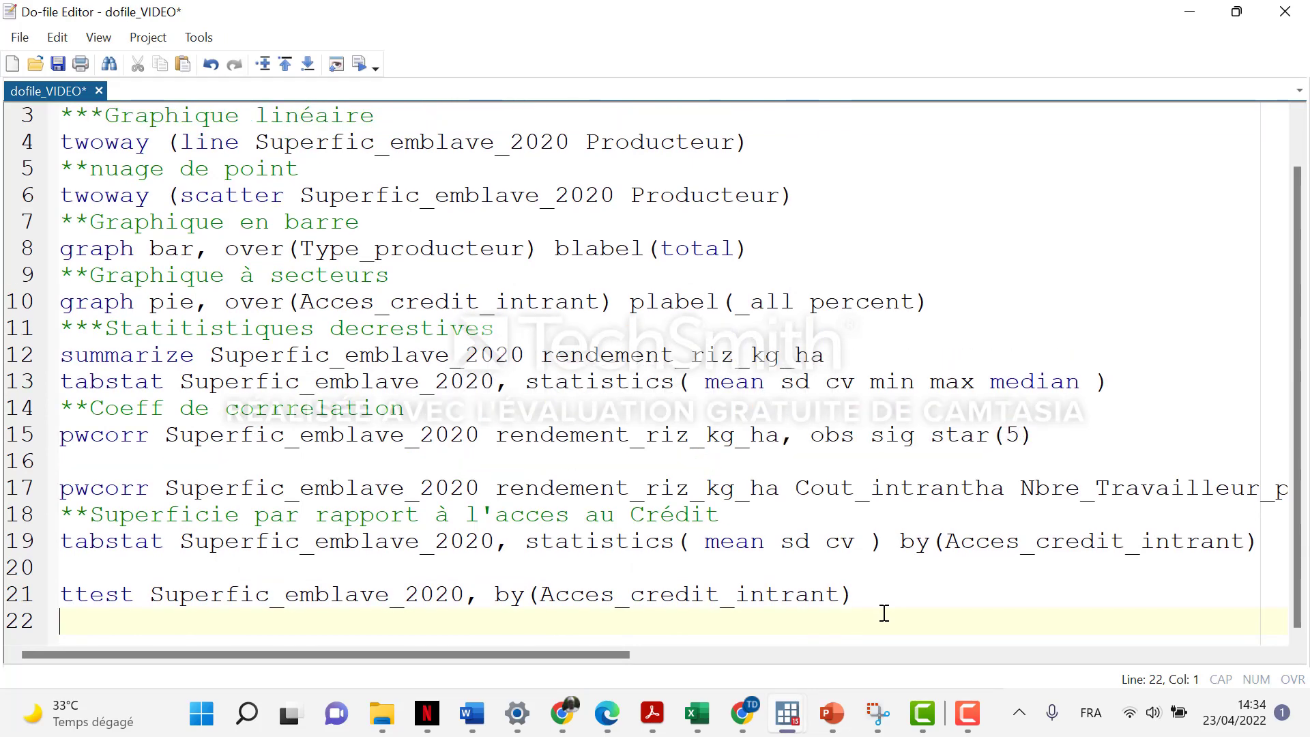
type("***creation")
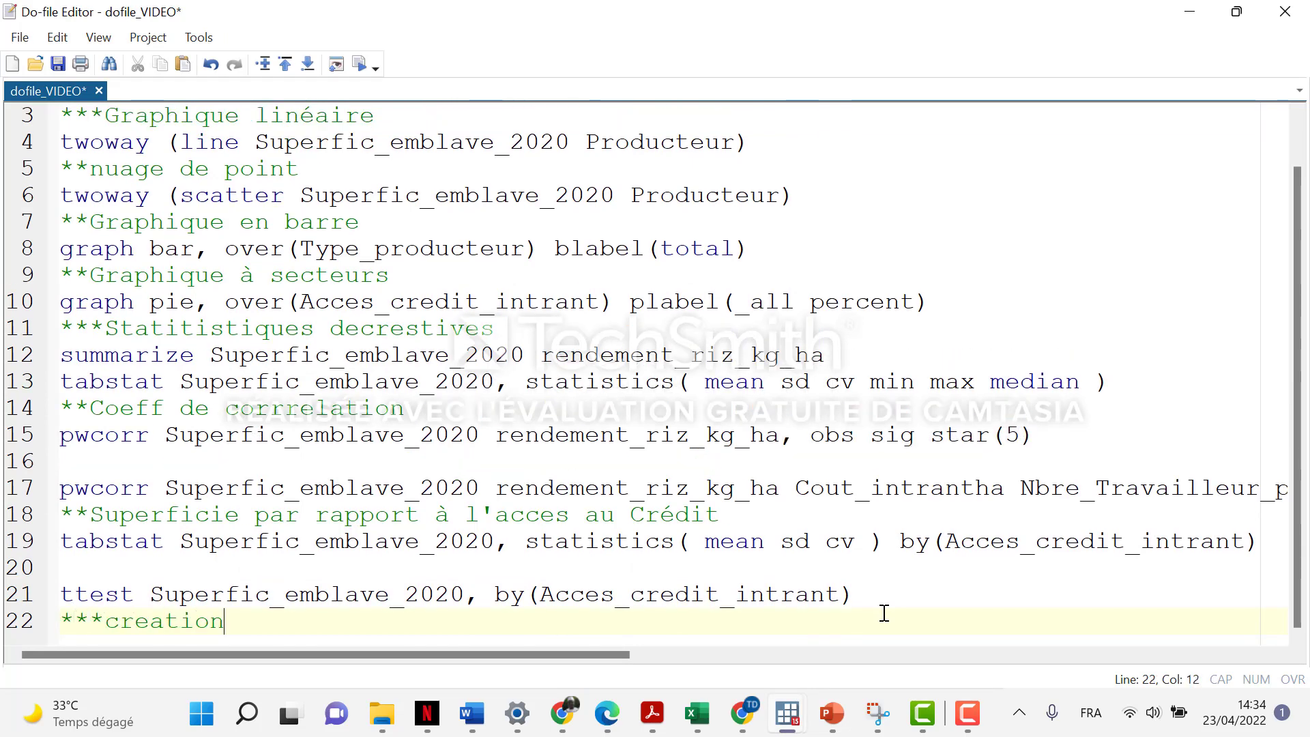
type(" d ela")
key("BackSpace")
key("BackSpace")
key("BackSpace")
key("BackSpace")
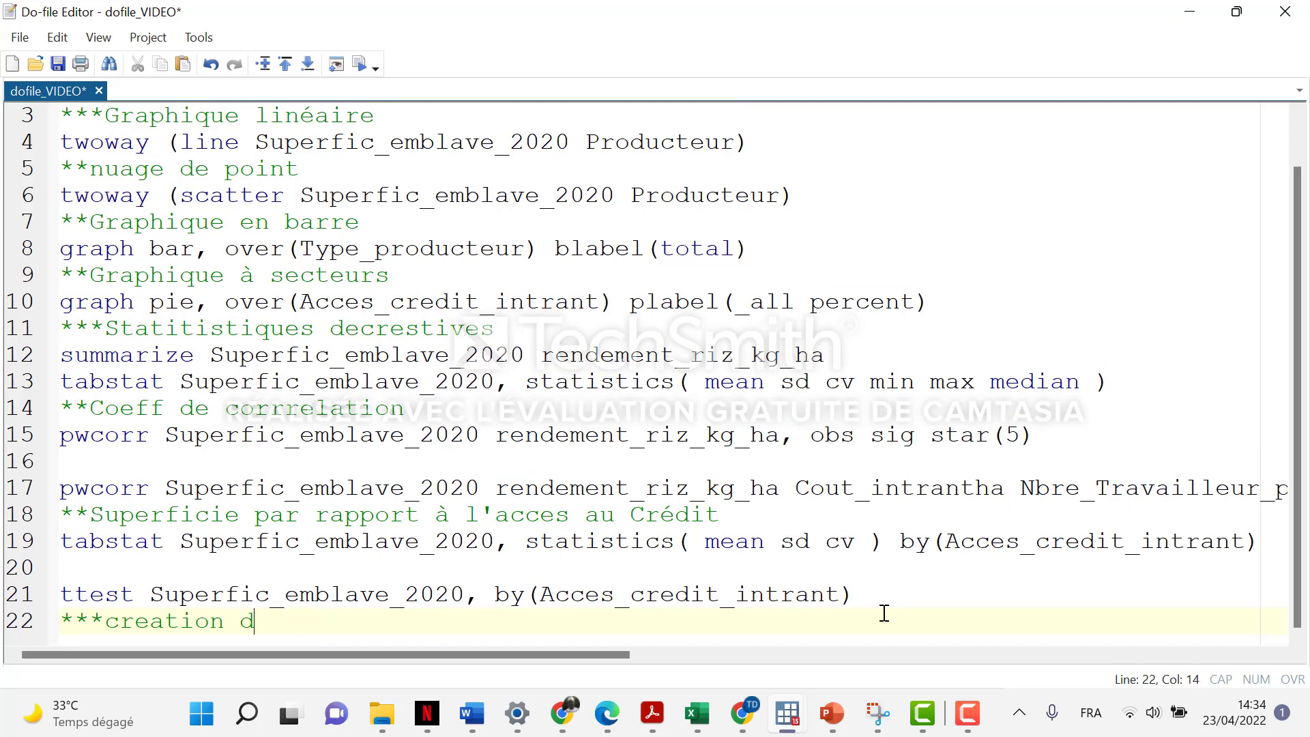
type("e la nouvelle vara")
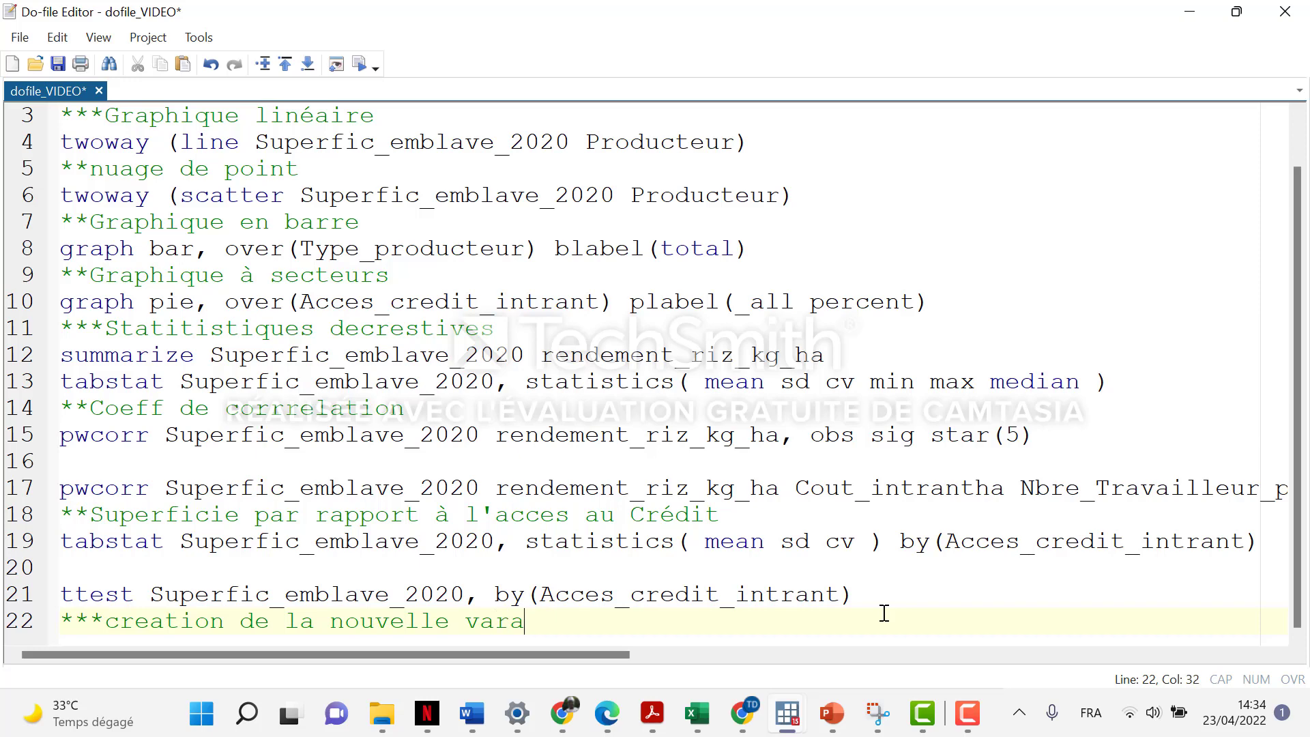
key("BackSpace")
type("iable")
key("Return")
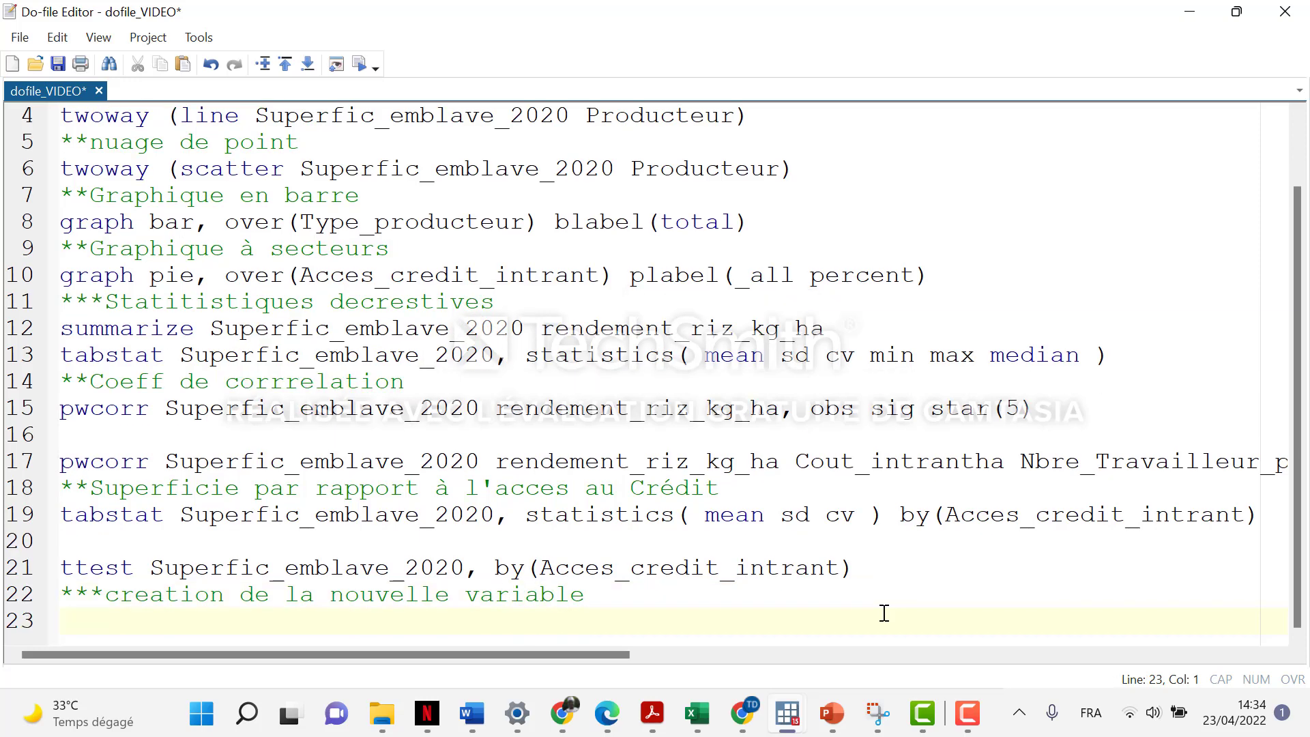
Step: Insert the command generate type_produ_nume = . under the new-variable comment in the do-file and add several blank lines below it
type("generate type_produ_nume = .")
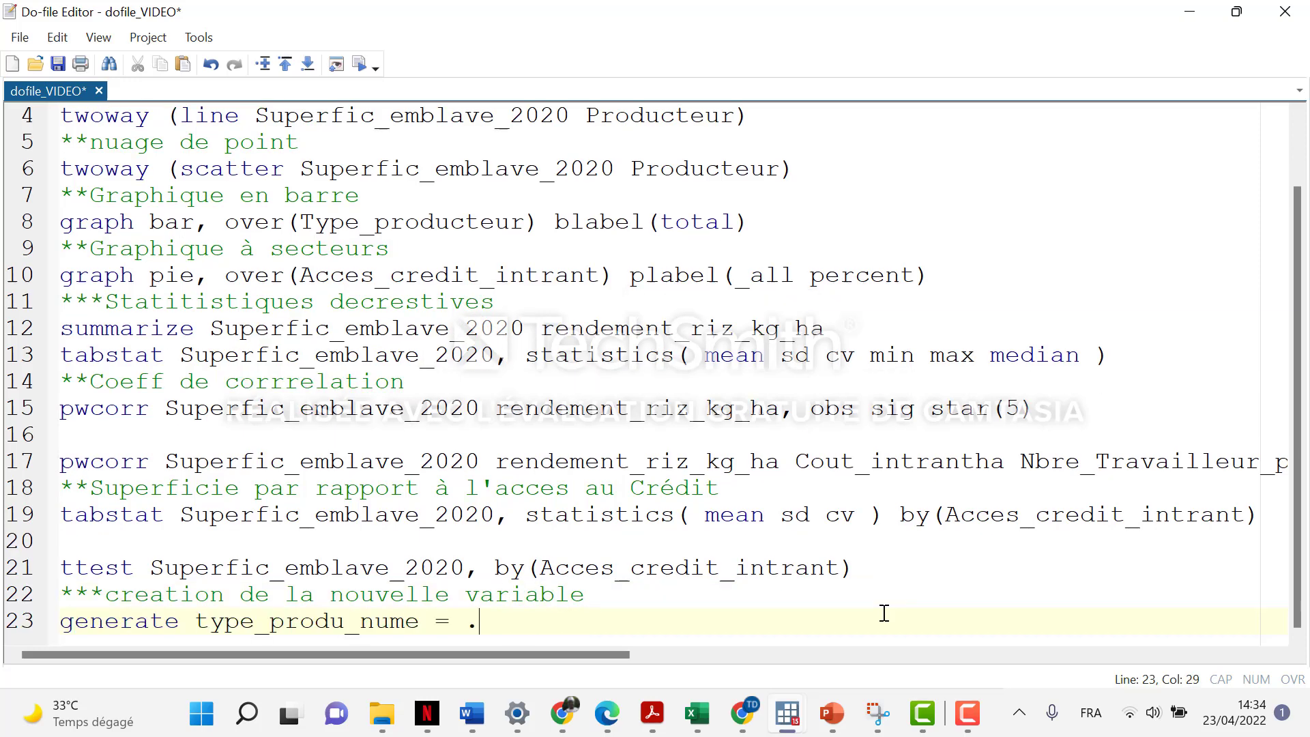
double_click(179, 622)
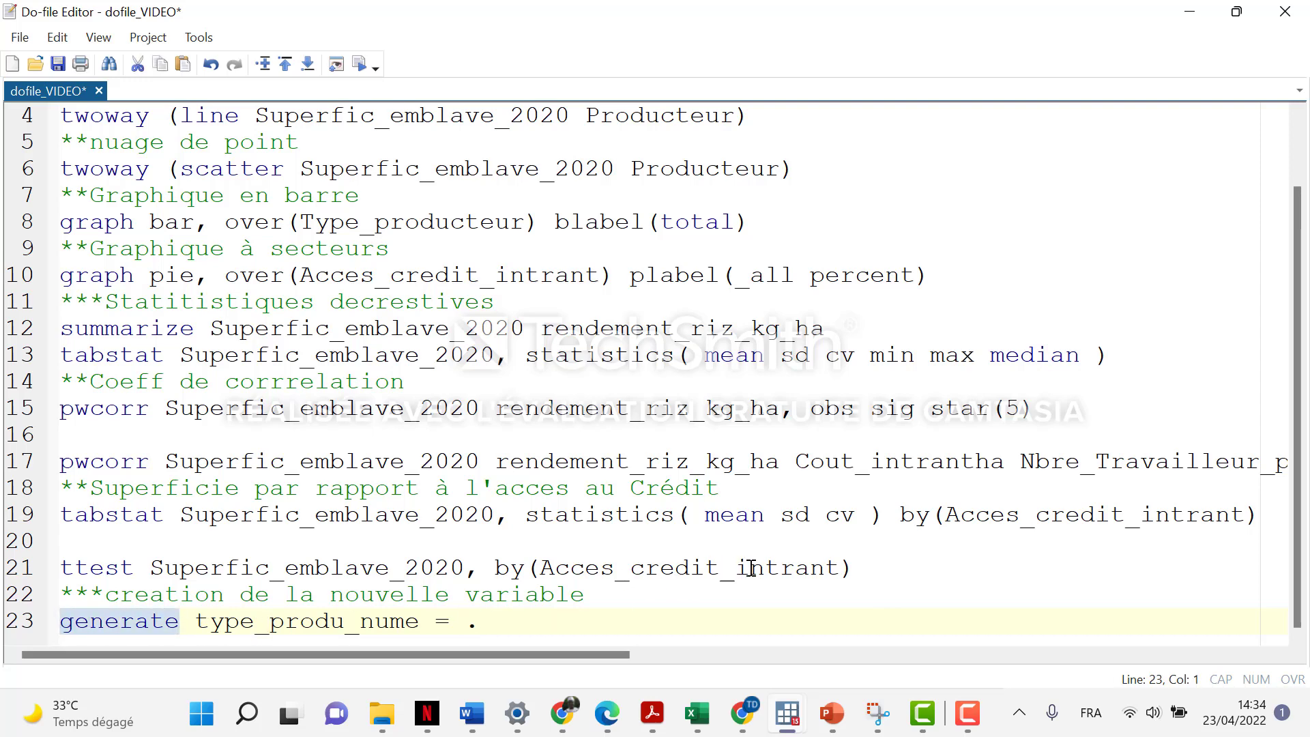
left_click(525, 632)
key("Return")
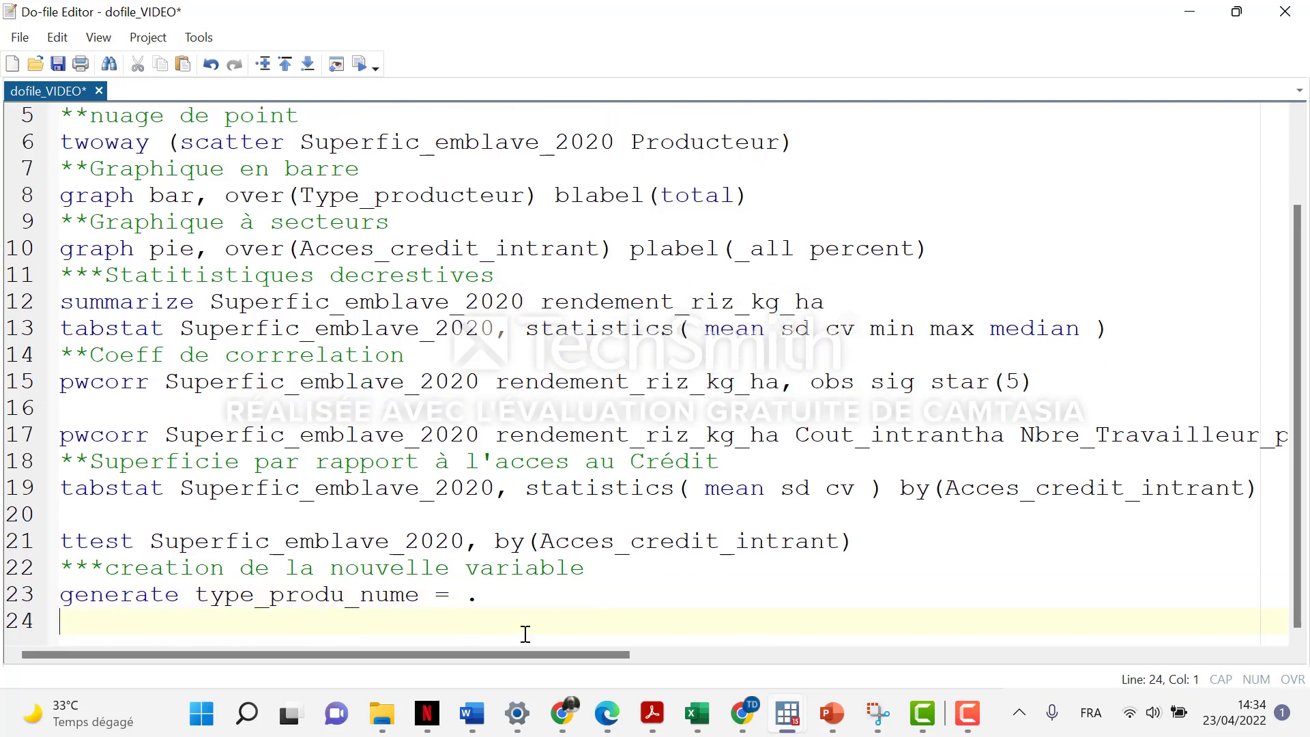
key("Return")
key("Return")
key("Return")
key("Return")
key("Return")
key("Return")
key("Return")
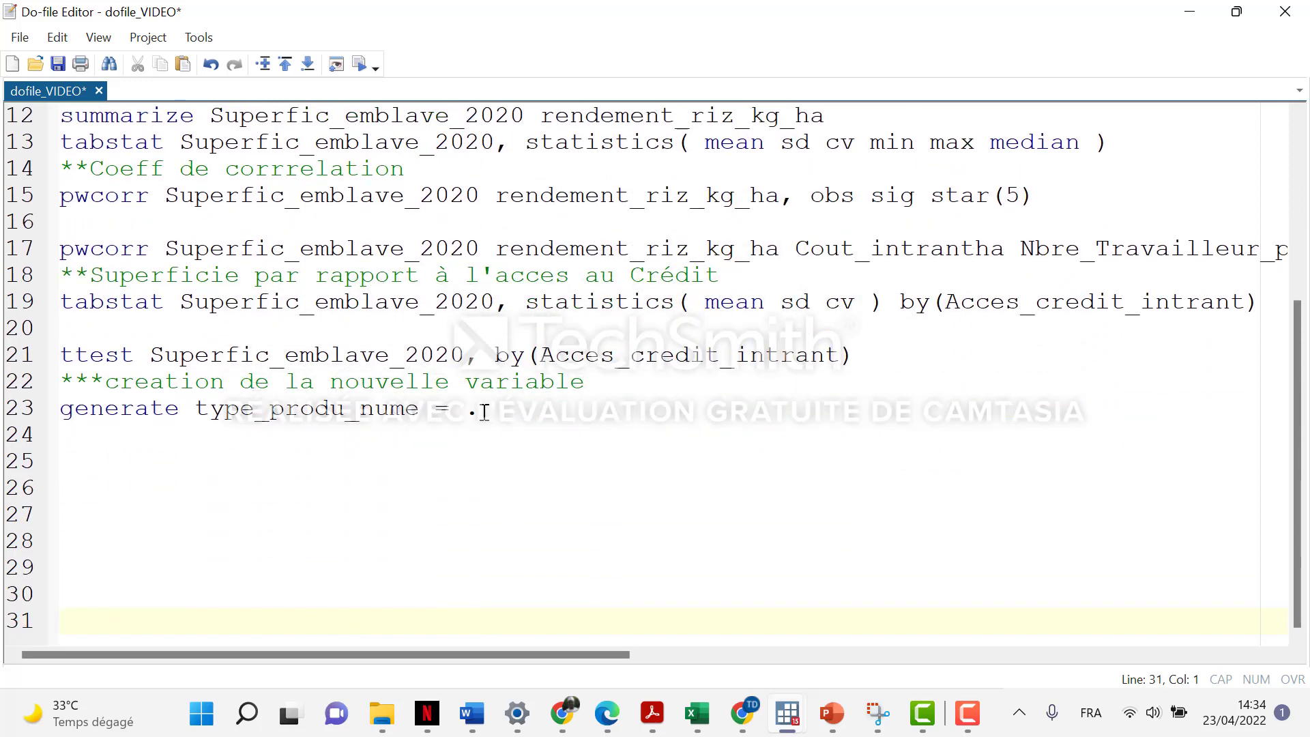
left_click_drag(196, 408, 403, 413)
left_click(453, 439)
left_click(482, 418)
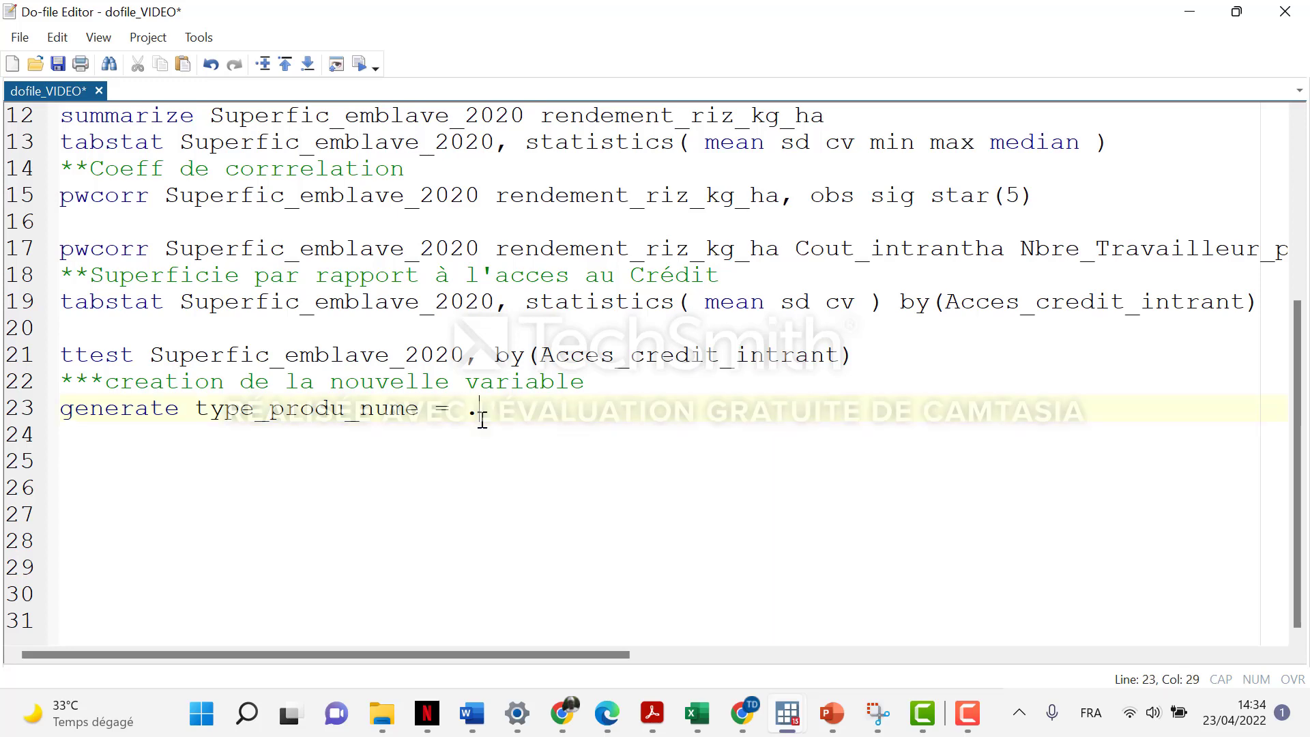
mouse_move(482, 418)
left_mouse_down()
mouse_move(459, 409)
mouse_move(470, 413)
left_mouse_up()
left_click(511, 425)
left_click(545, 458)
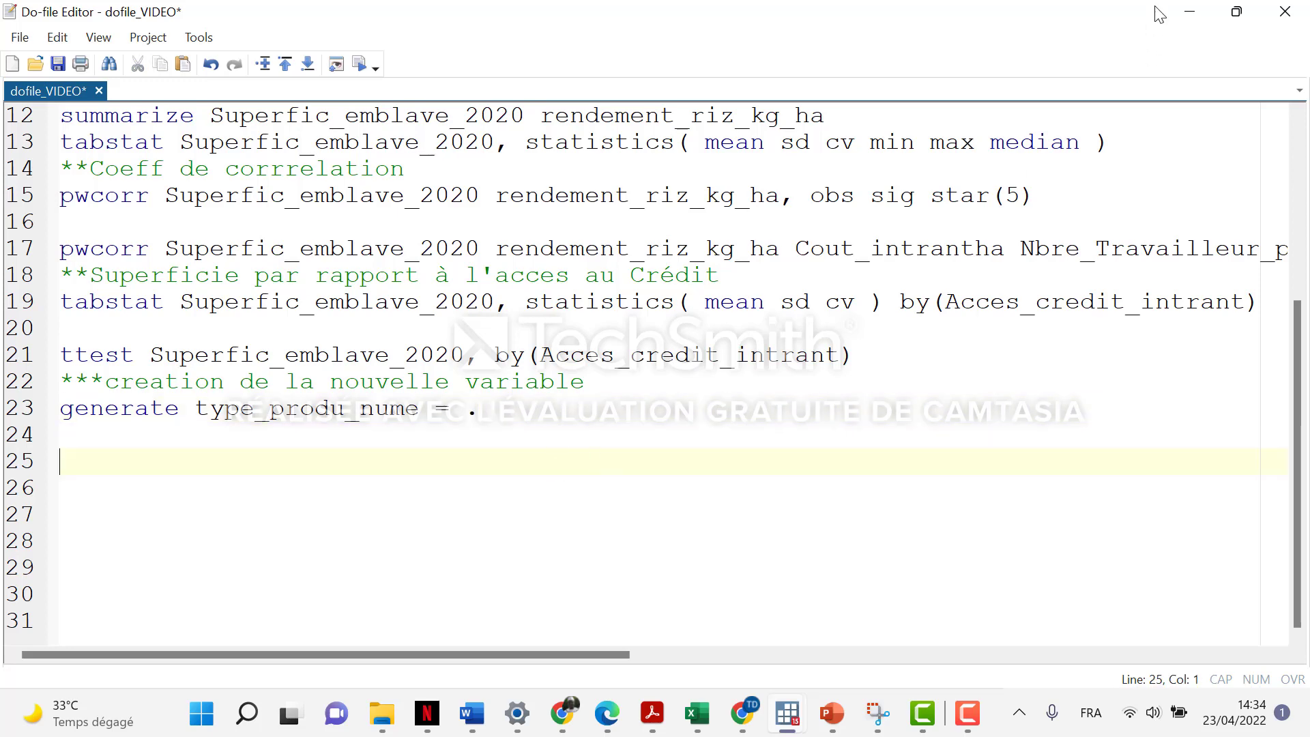
Step: Switch from the do-file to the Data Editor and examine the type_produ_nume column at the end of the dataset
left_click(1184, 11)
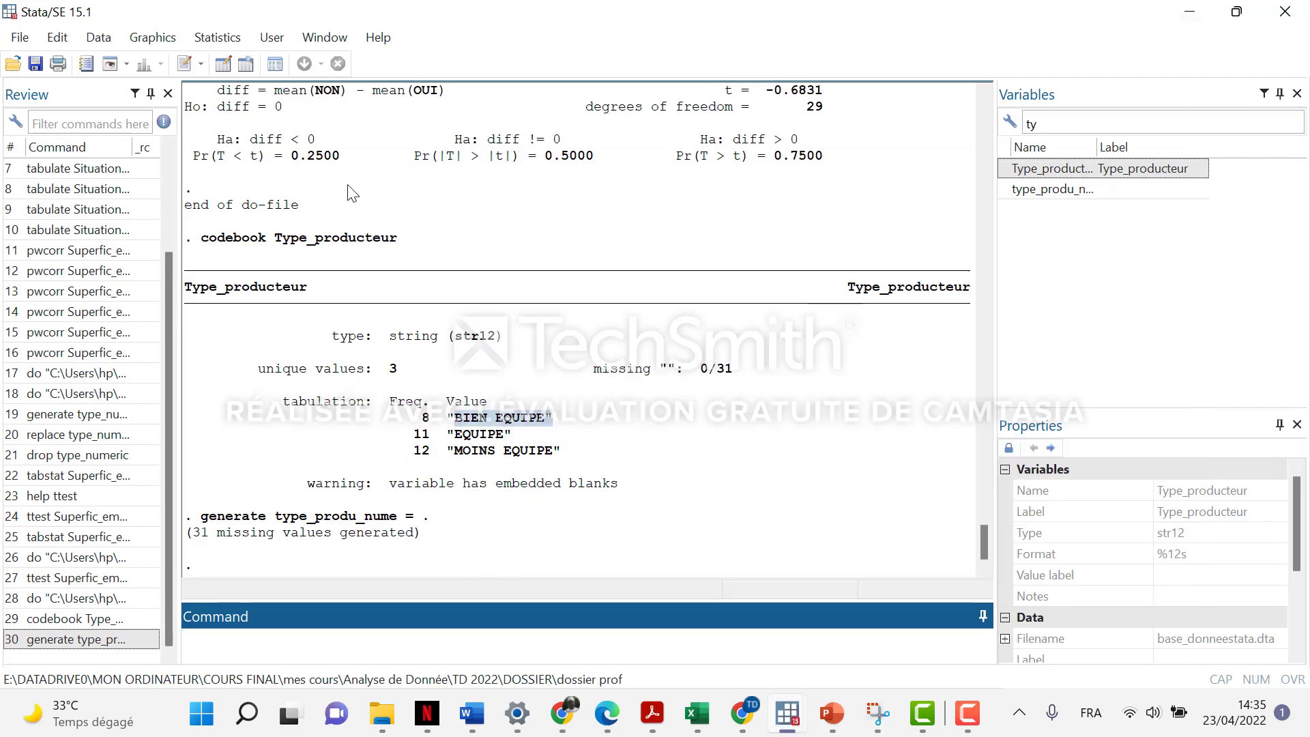
left_click(229, 66)
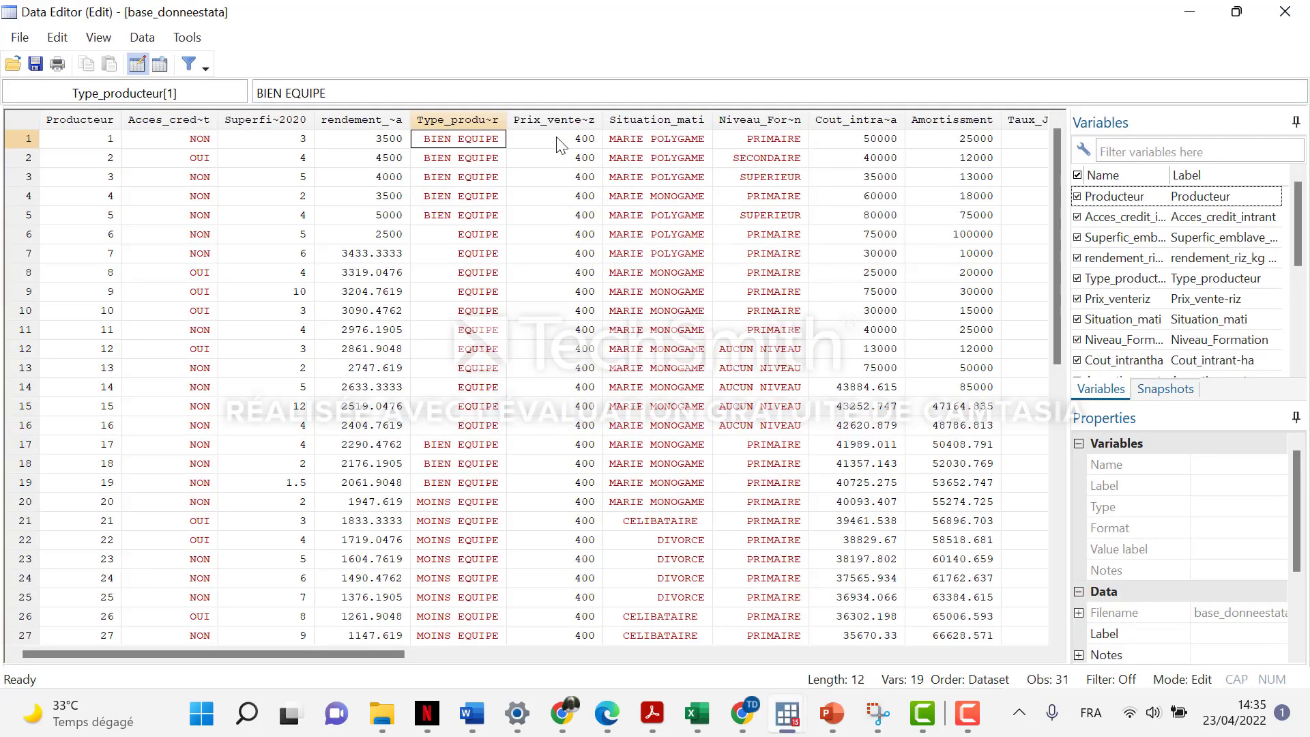
left_click_drag(300, 654, 822, 616)
left_click_drag(394, 145, 374, 452)
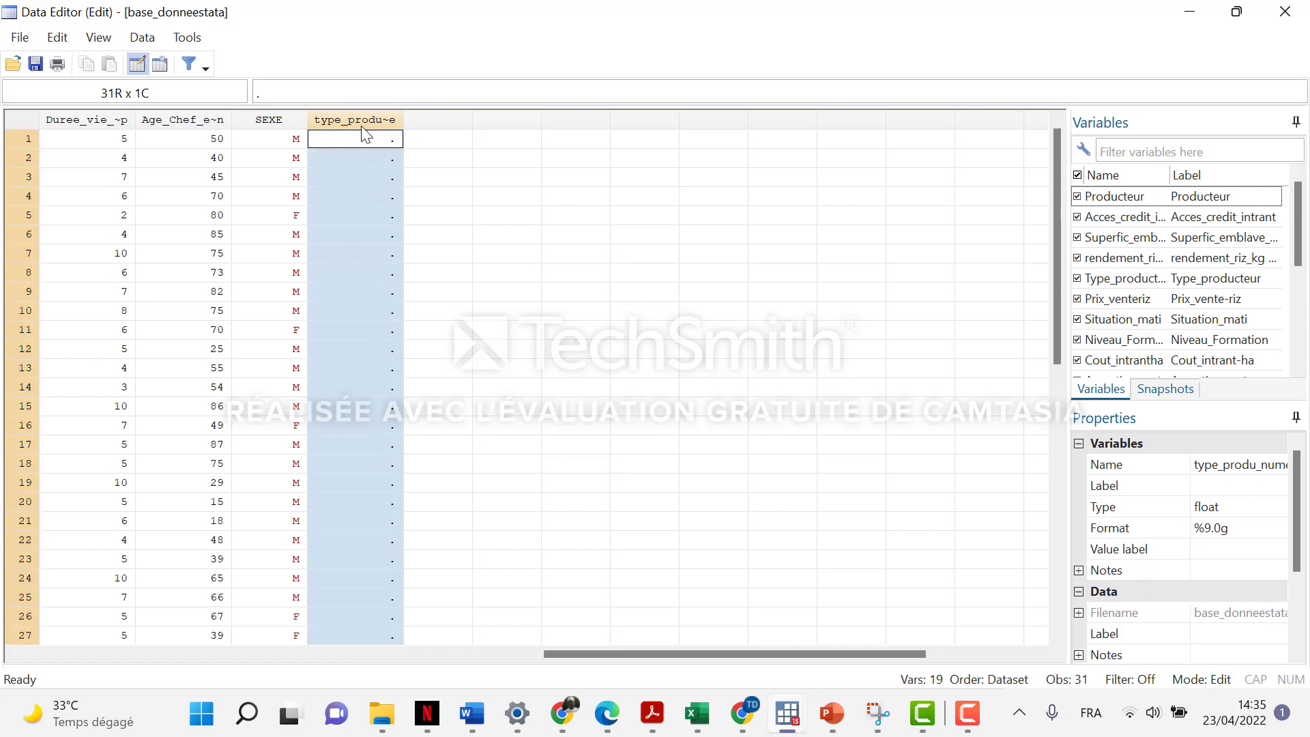
left_click(1201, 9)
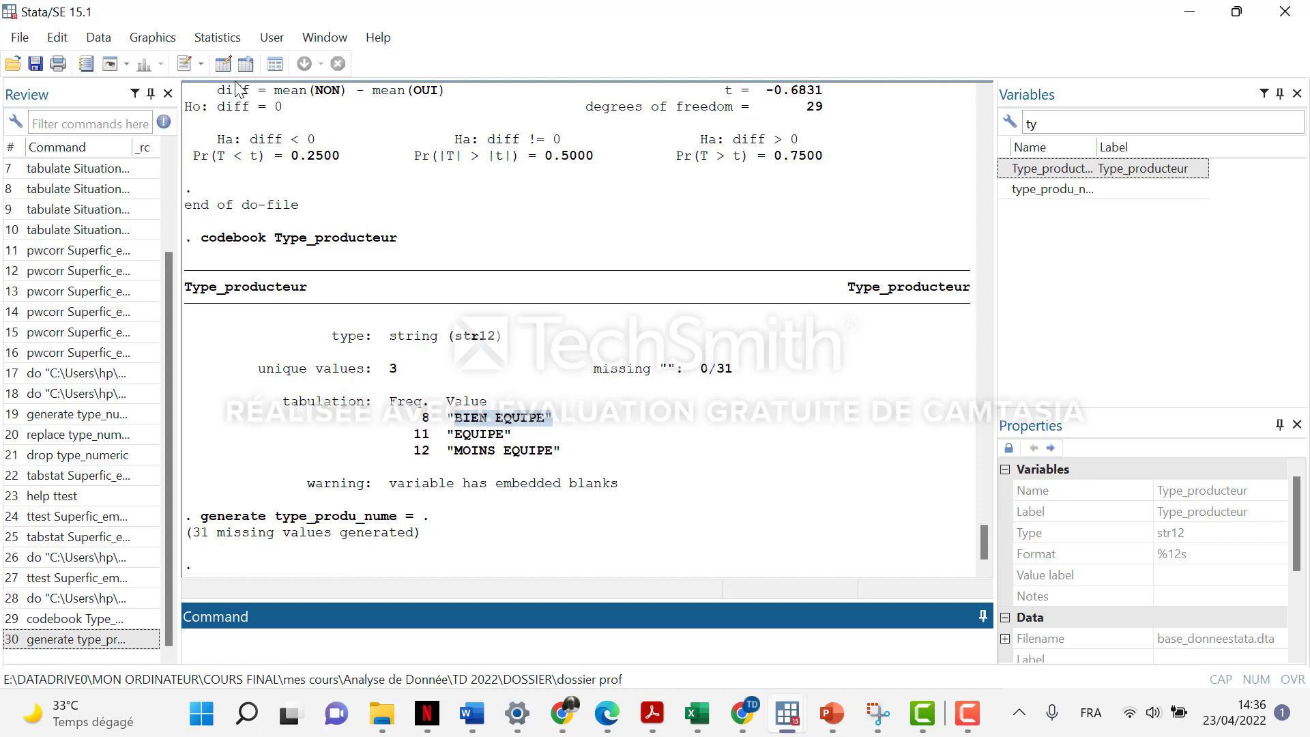
Step: Start replacing the contents of an existing variable, choosing type_produ_nume as the variable and leaving 0 as the new contents
left_click(99, 41)
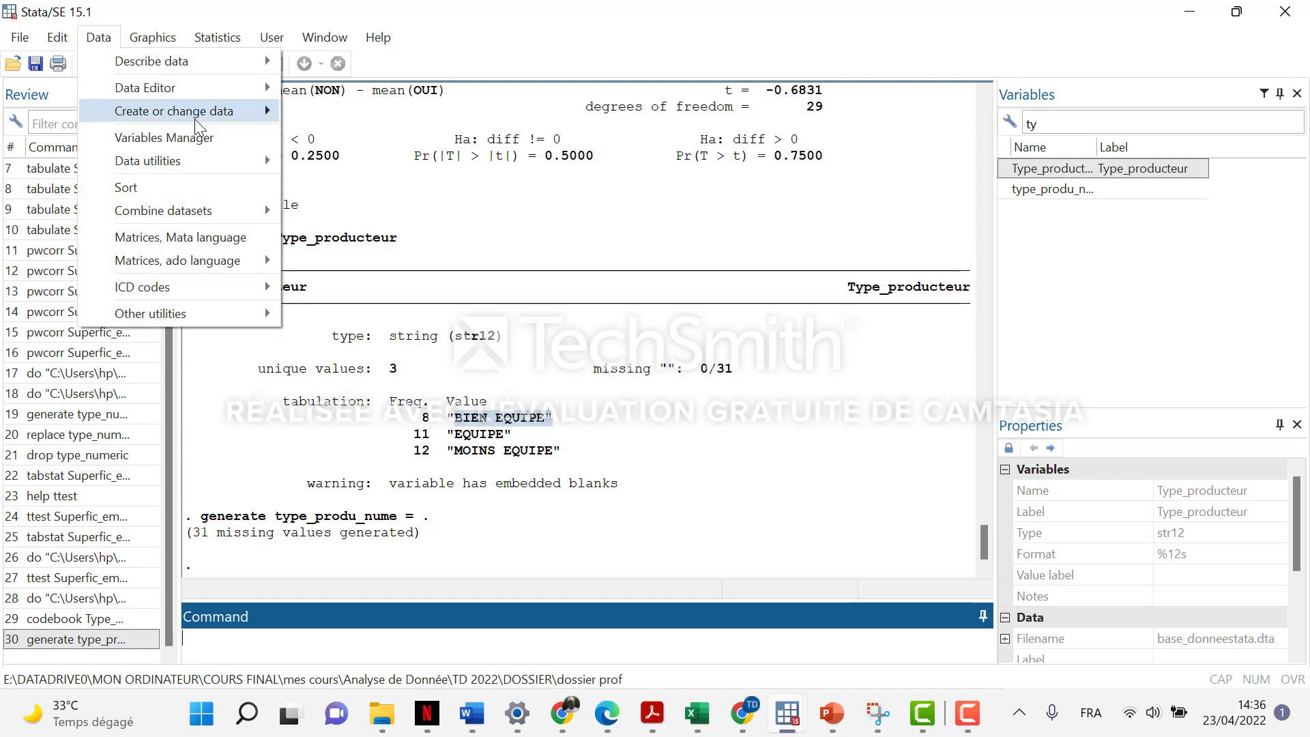
mouse_move(195, 119)
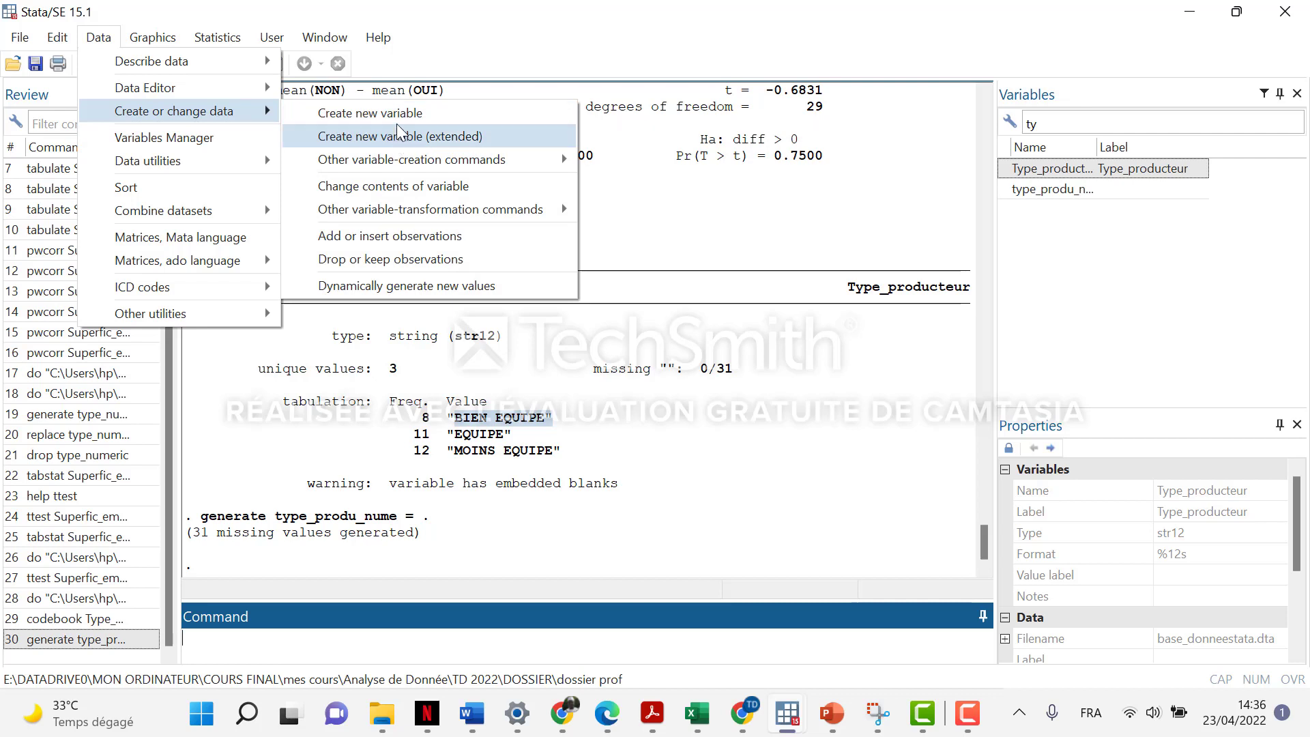
left_click(407, 188)
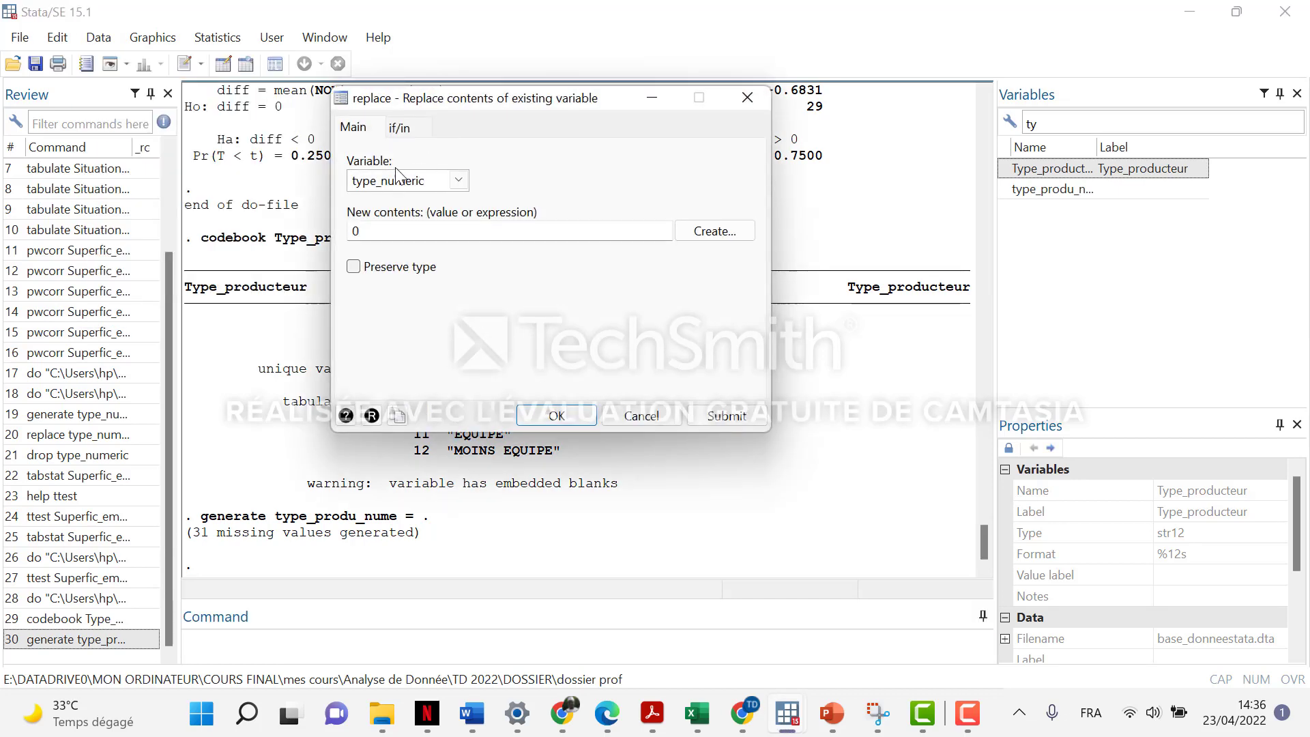
left_click(458, 182)
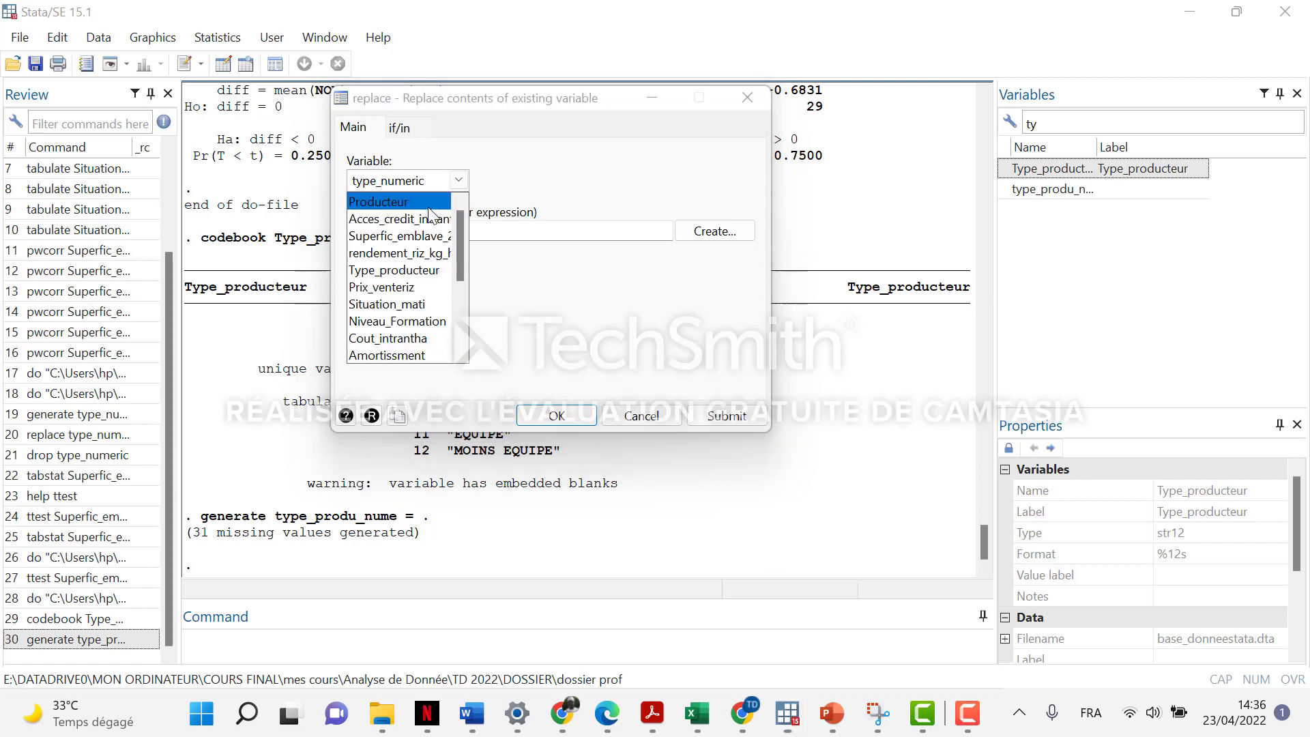
scroll(435, 353, "down", 3)
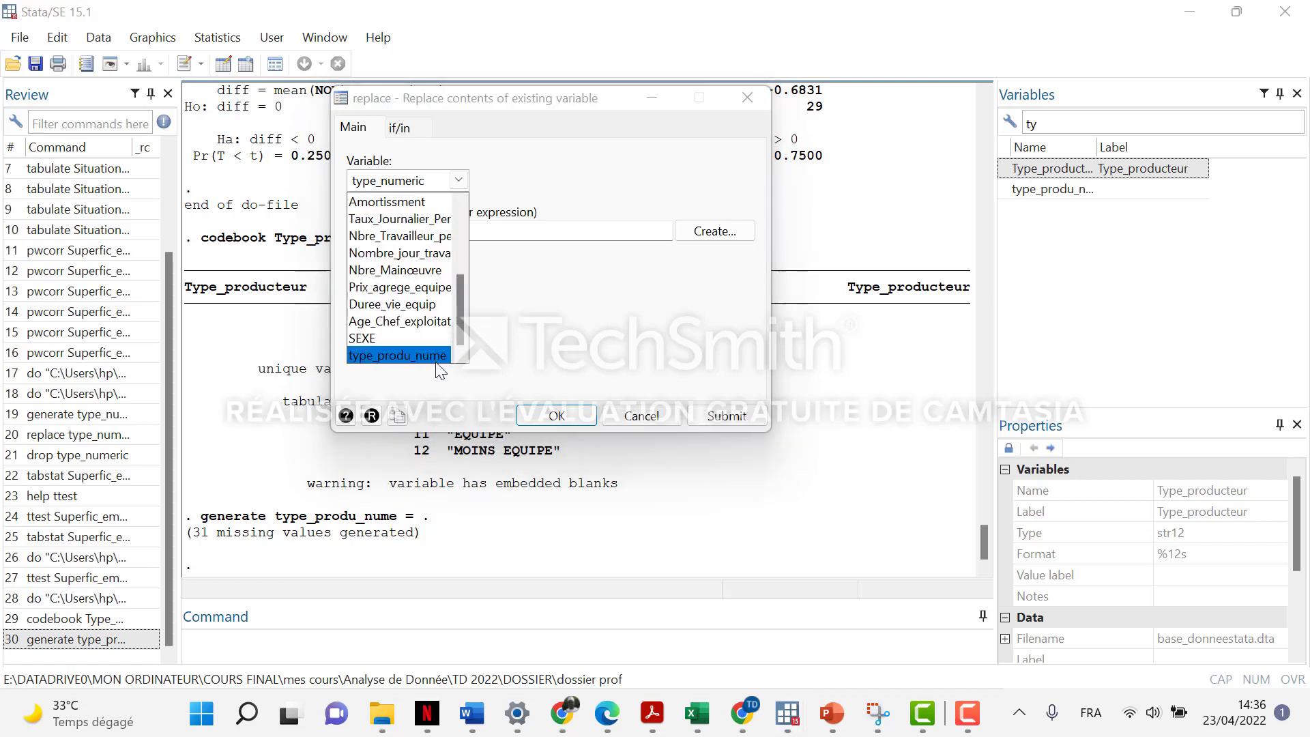
left_click(437, 354)
left_click(413, 232)
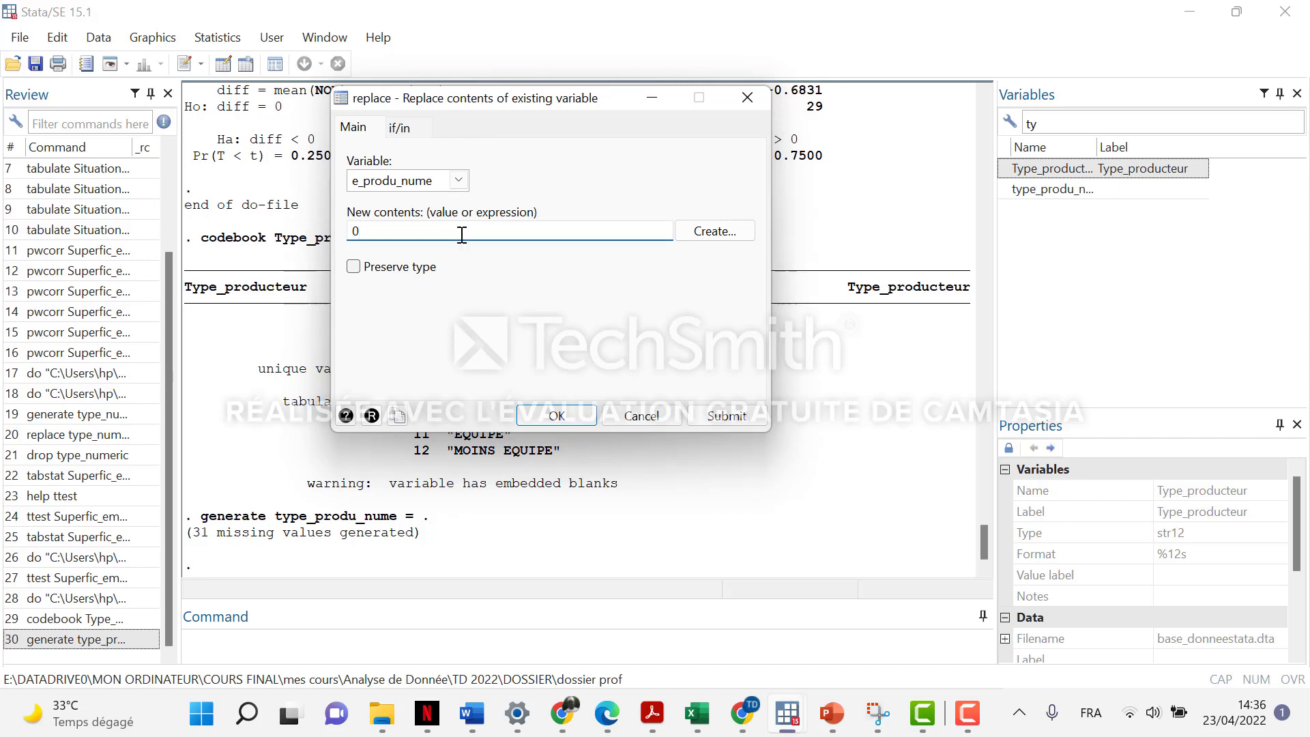
left_click(713, 231)
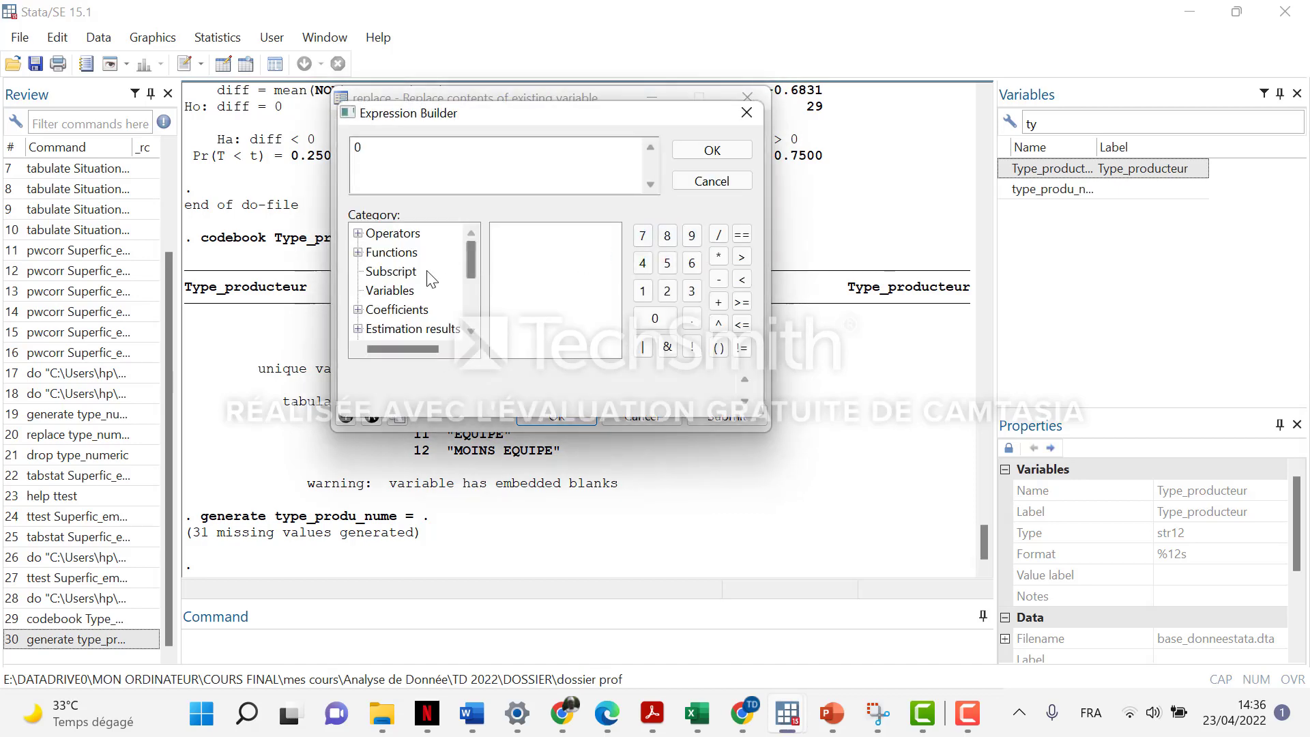
left_click(749, 112)
Step: Clear the existing if condition and build the expression Type_producteur =="MOINS EQUIPE" in the Expression Builder
left_click(401, 127)
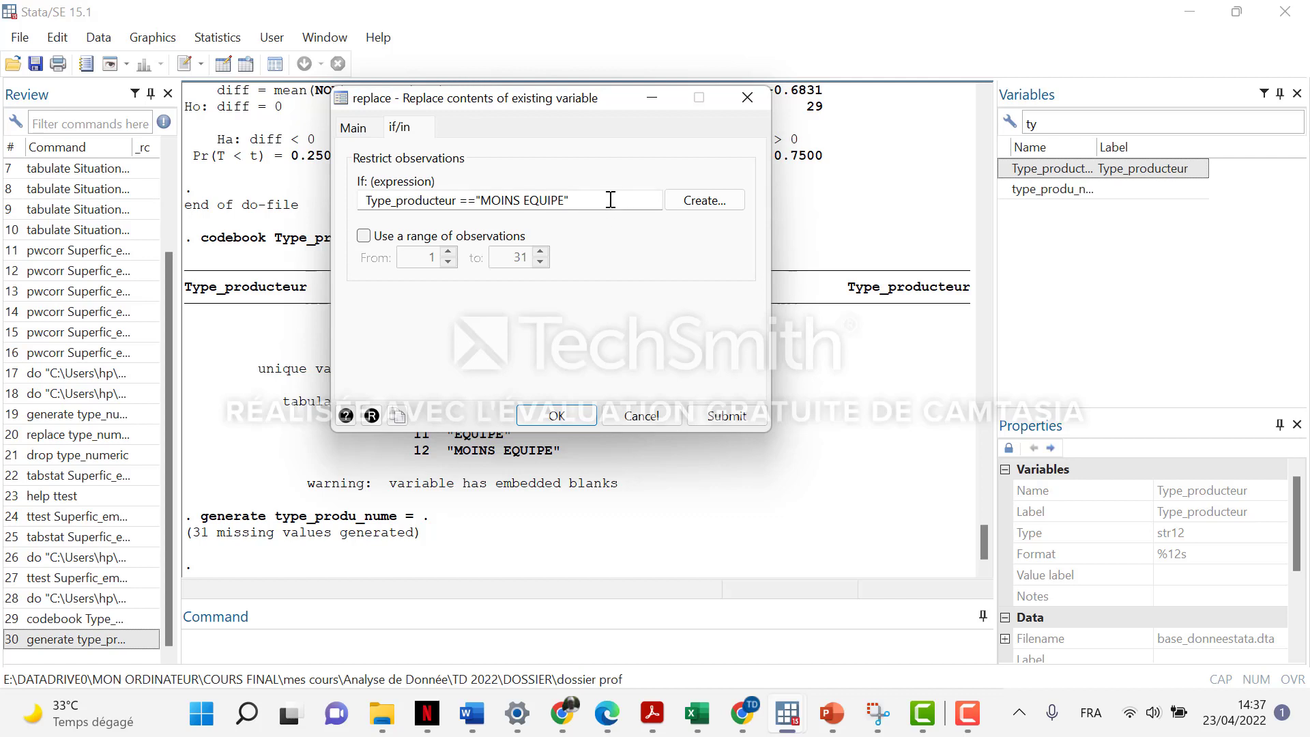
left_click_drag(610, 200, 325, 196)
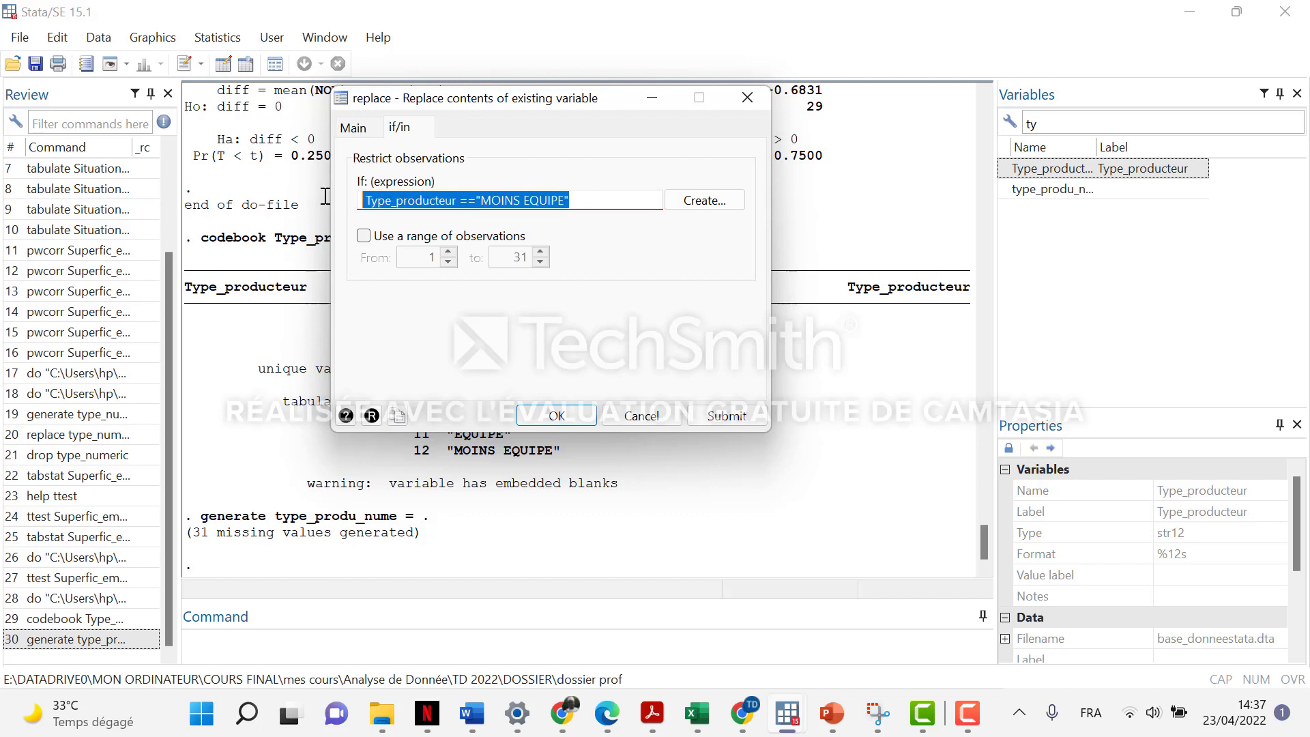
key("BackSpace")
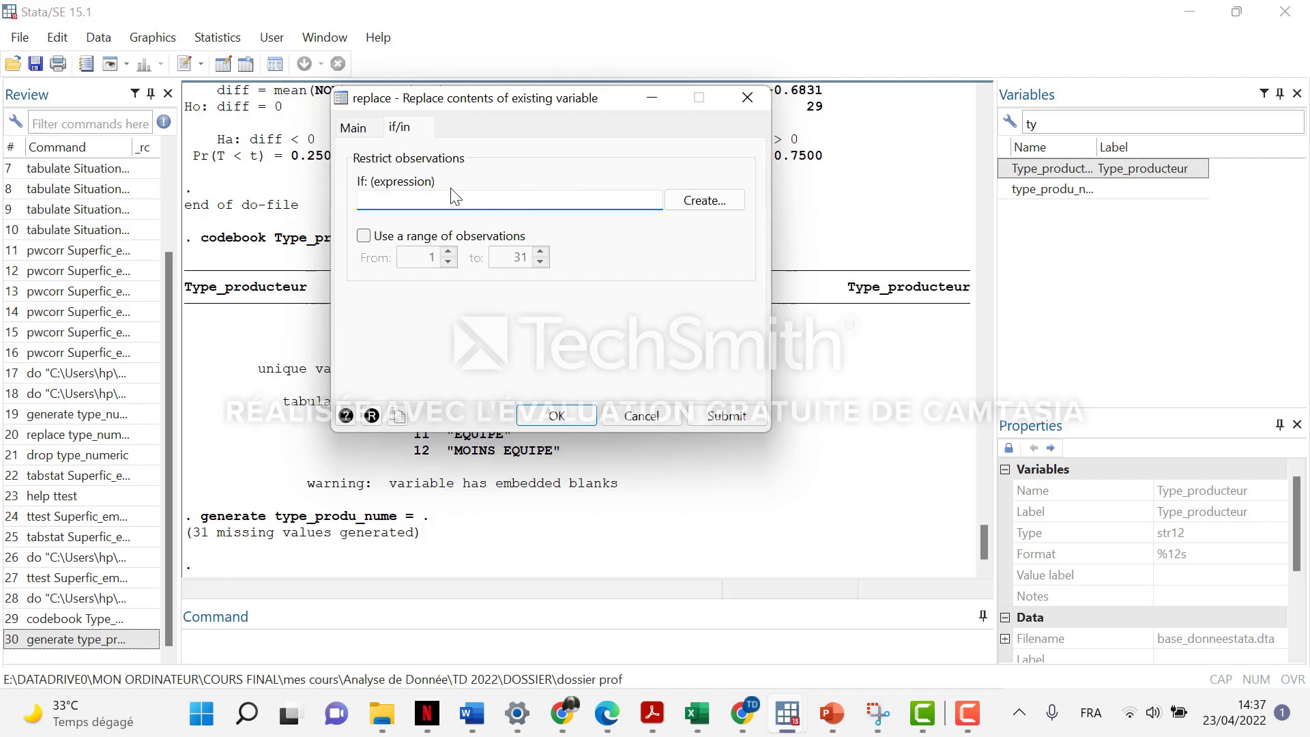
left_click(707, 202)
left_click(376, 290)
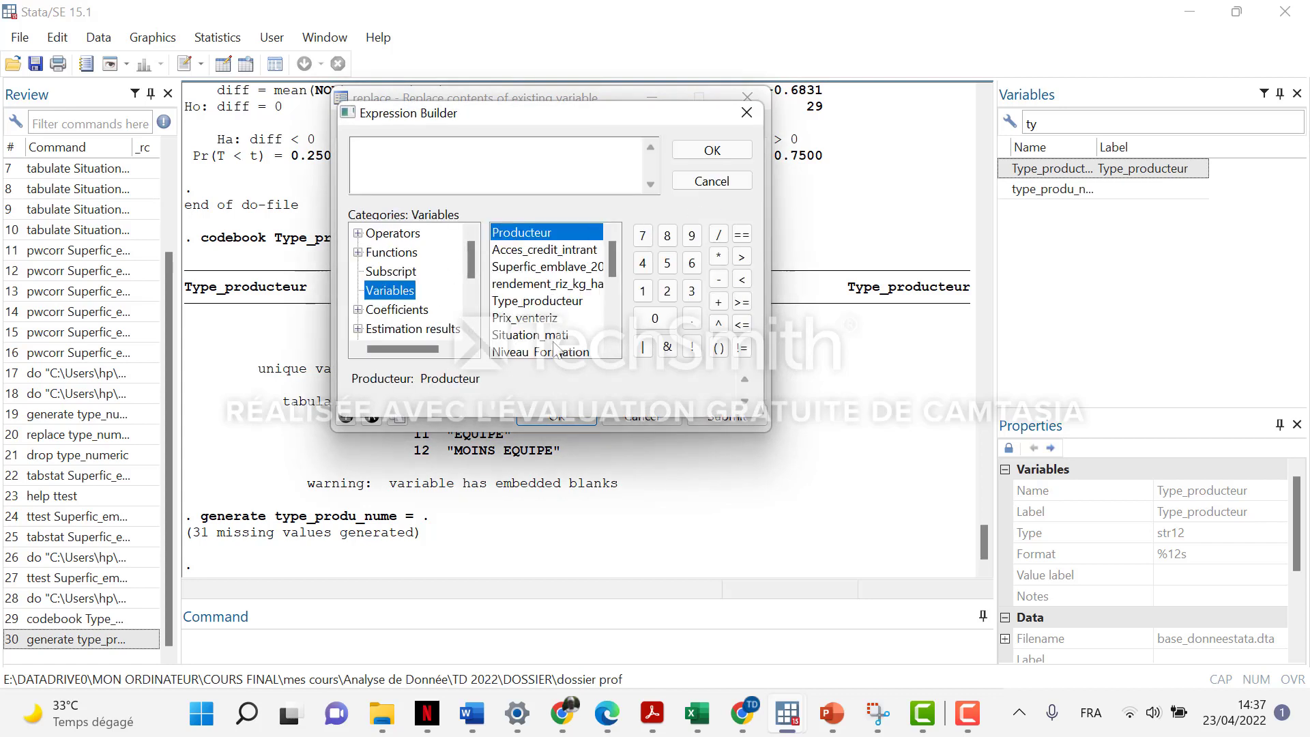
left_click(538, 303)
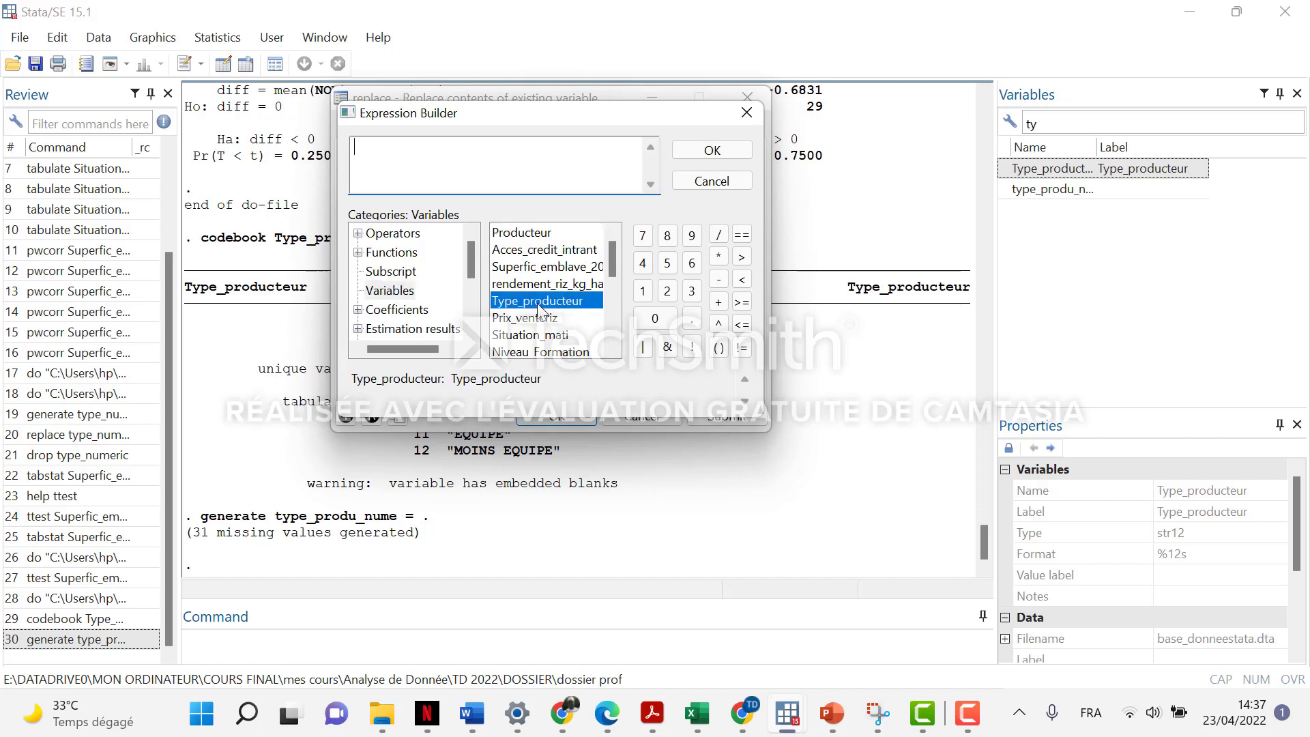
left_click(742, 235)
key("BackSpace")
key("BackSpace")
double_click(509, 303)
key("Right")
left_click(746, 236)
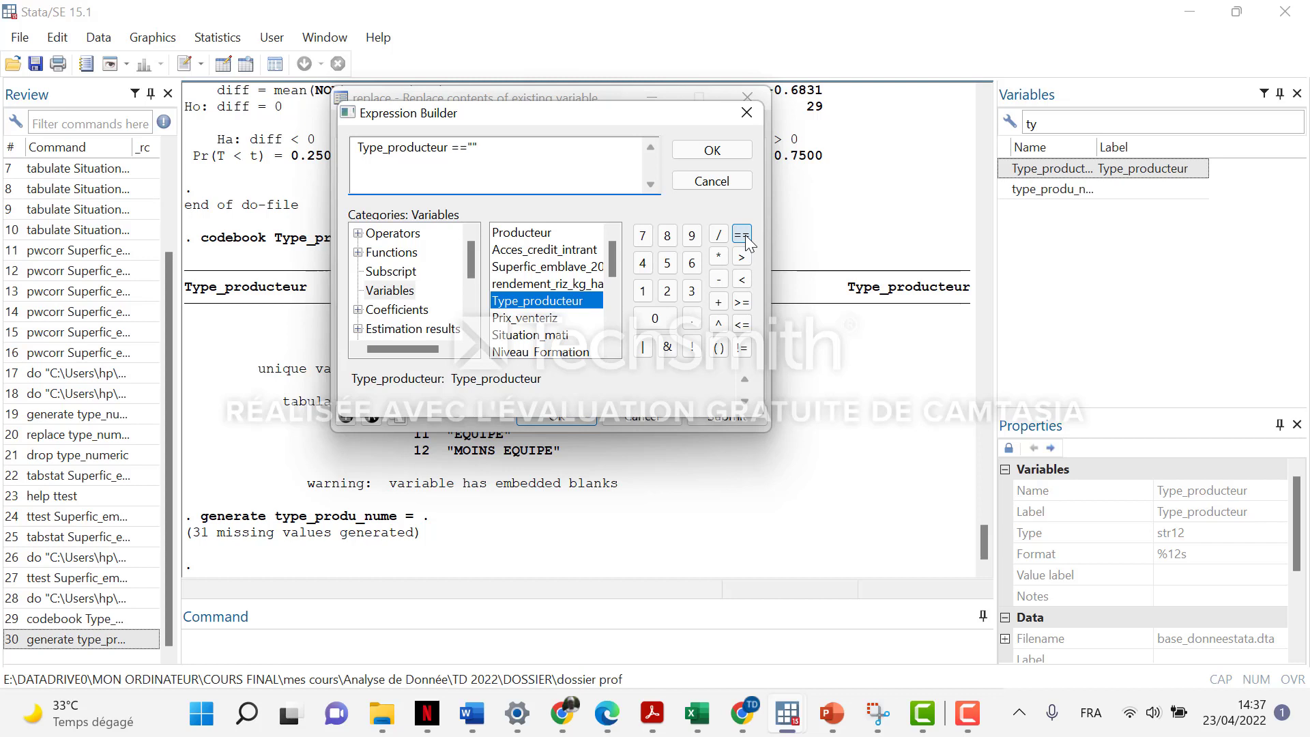
type("OINS EQUIPE")
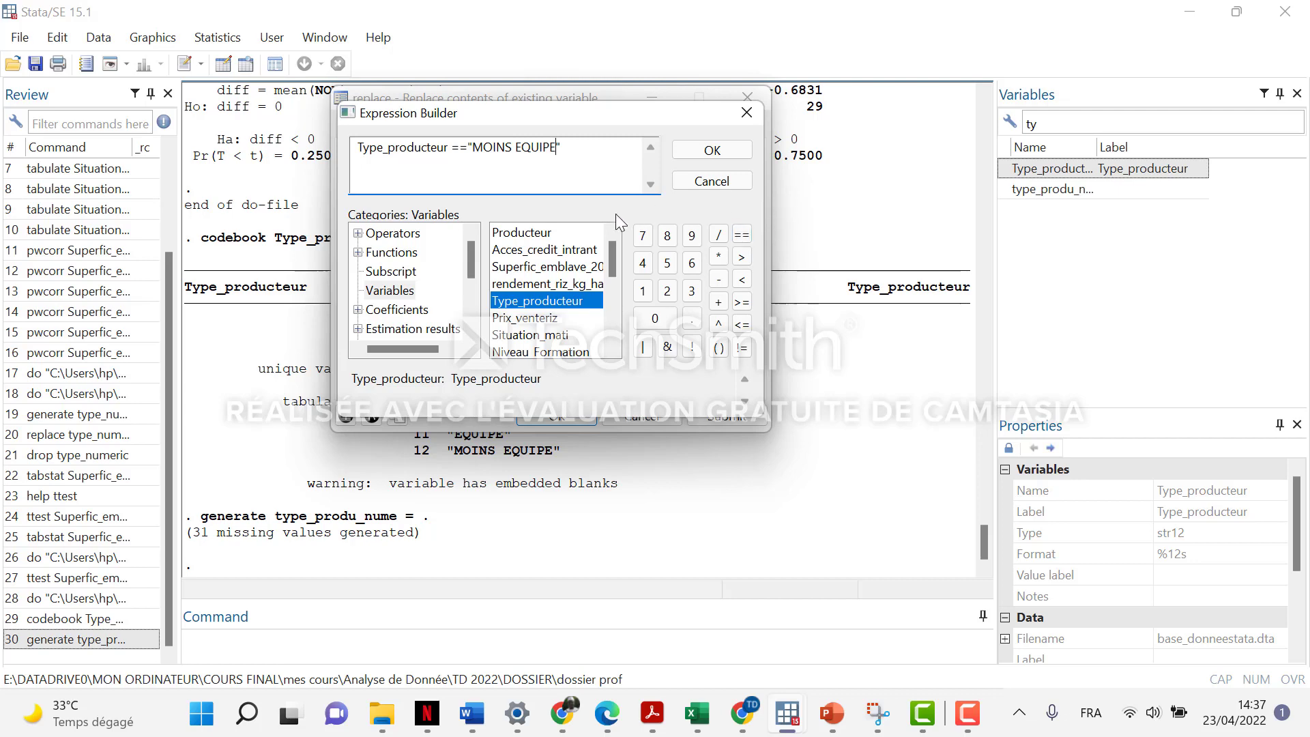
Step: Accept the MOINS EQUIPE expression as the if condition and submit the replacement, keeping the replace dialog open
left_click_drag(515, 129, 1027, 136)
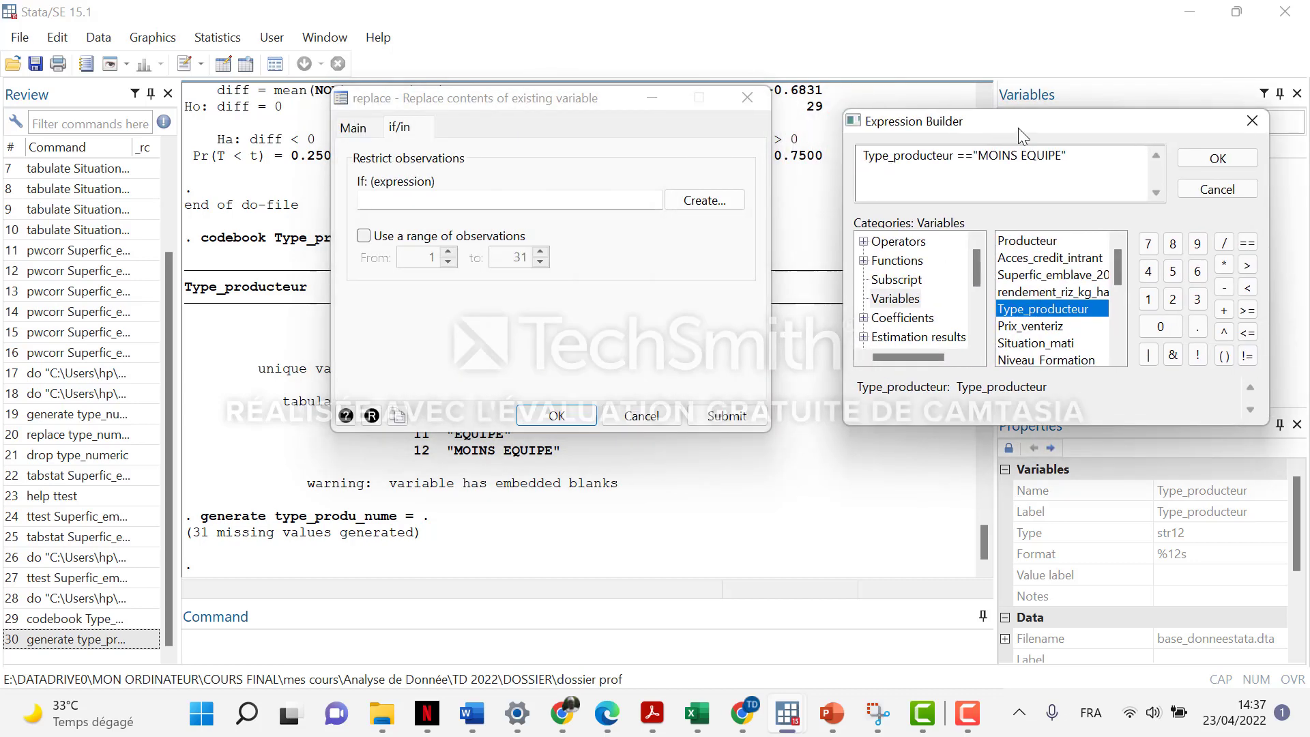
left_click(626, 92)
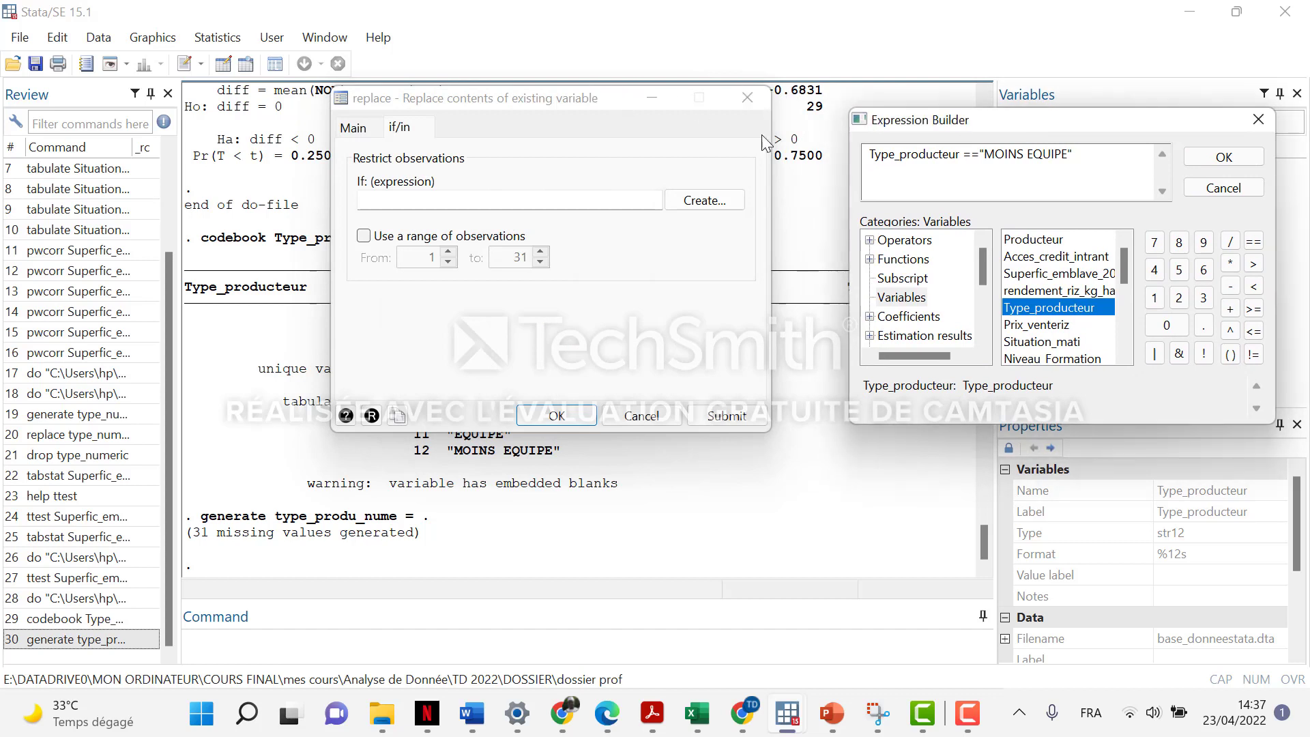
left_click(498, 126)
left_click_drag(1059, 124, 981, 118)
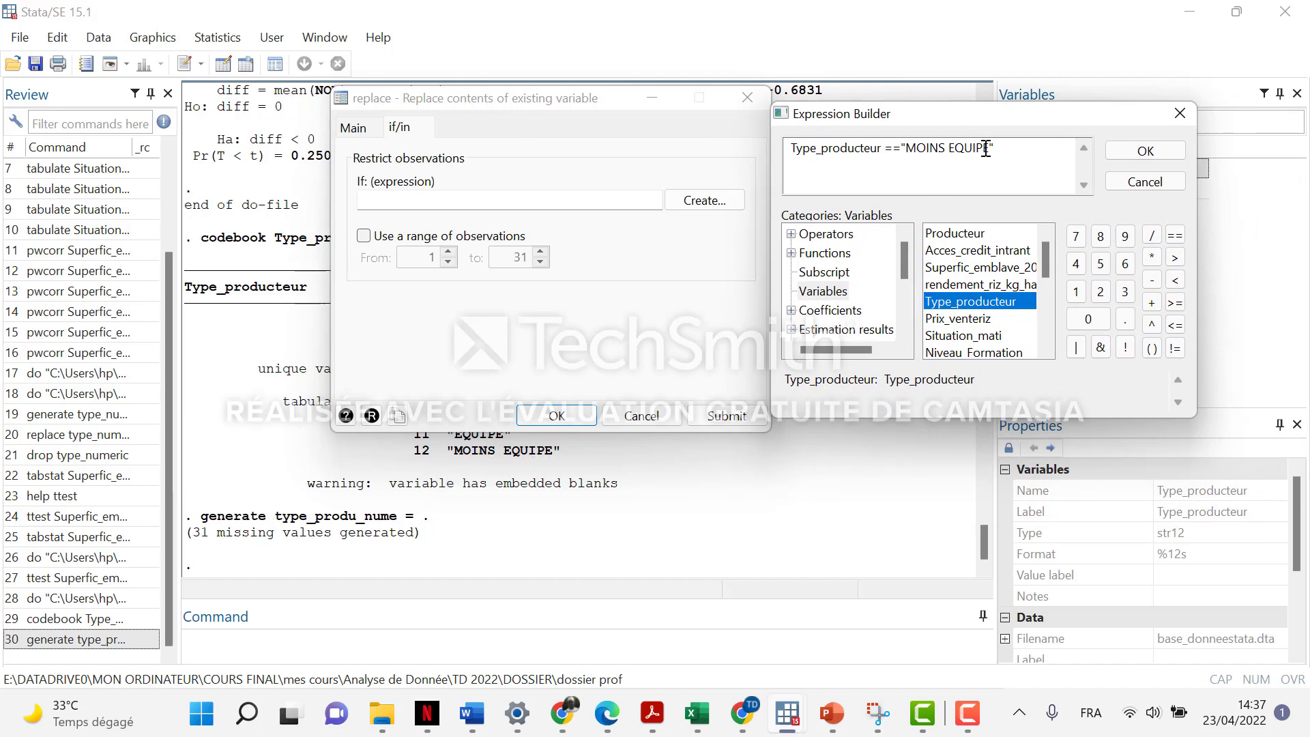
left_click(1145, 151)
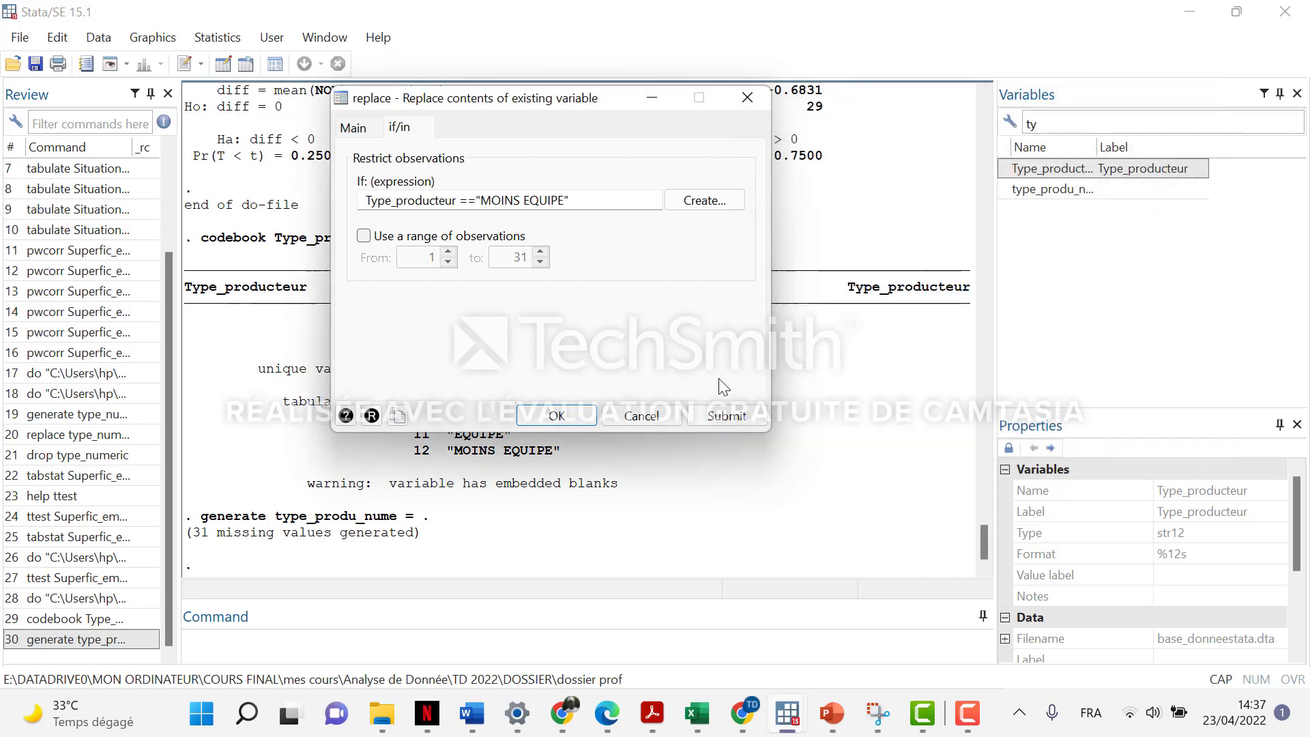
left_click(718, 416)
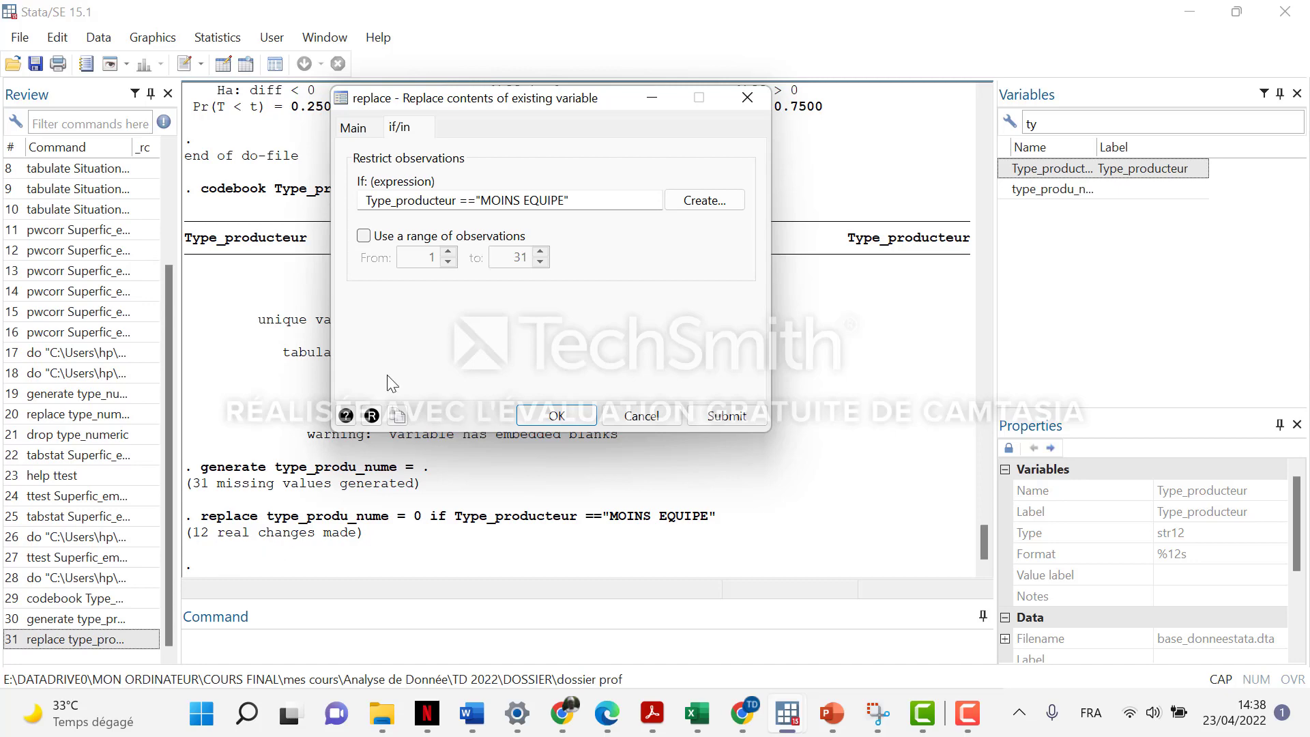
Step: Move the replace dialog away from the codebook results and set the new contents of type_produ_nume to 1
left_click_drag(556, 93, 878, 56)
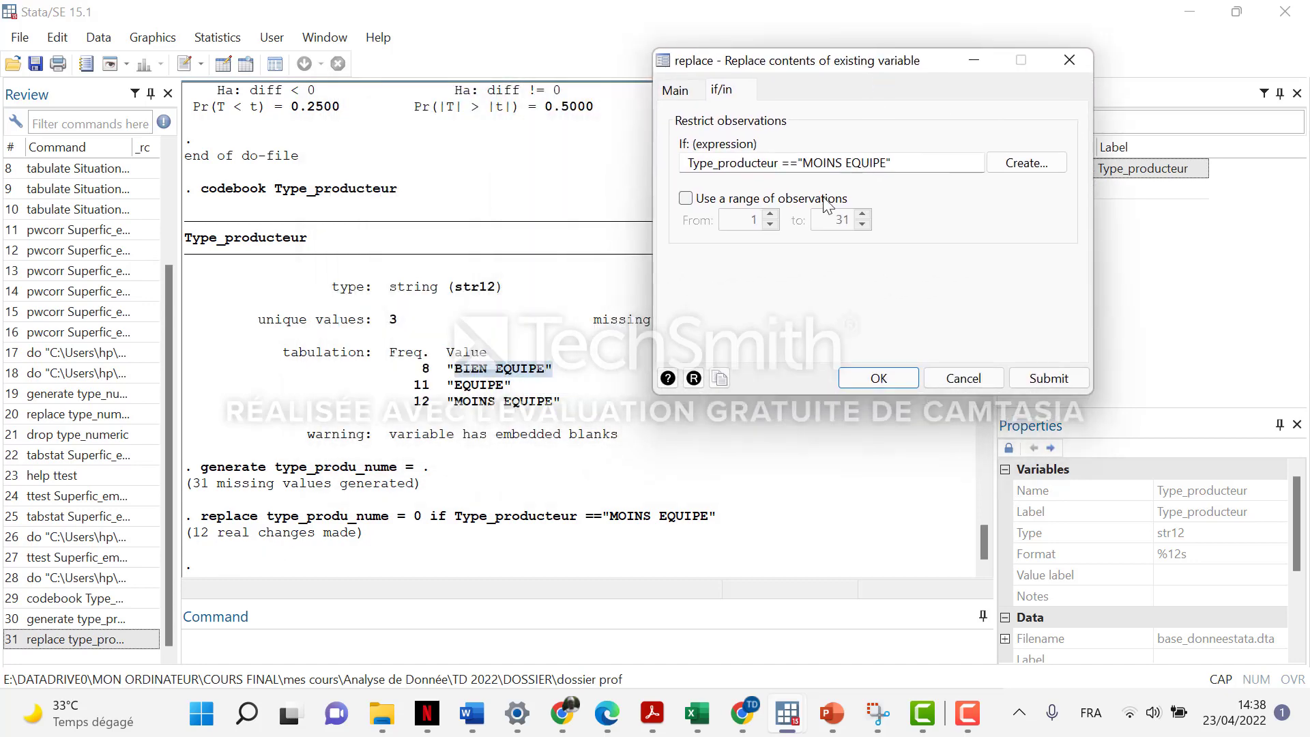
left_click(675, 91)
left_click(722, 188)
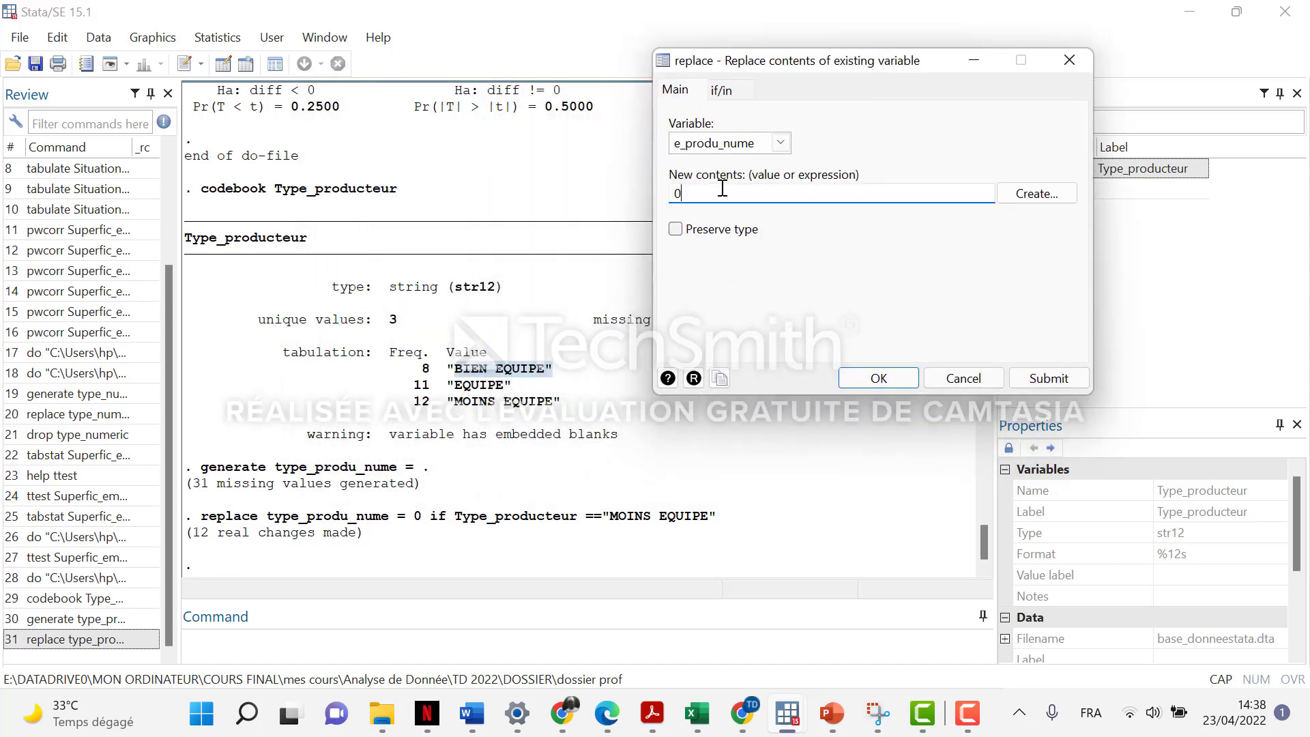
type("1")
Step: Remove MOINS from the if condition, leaving Type_producteur ==" EQUIPE", and submit the replacement
left_click(727, 92)
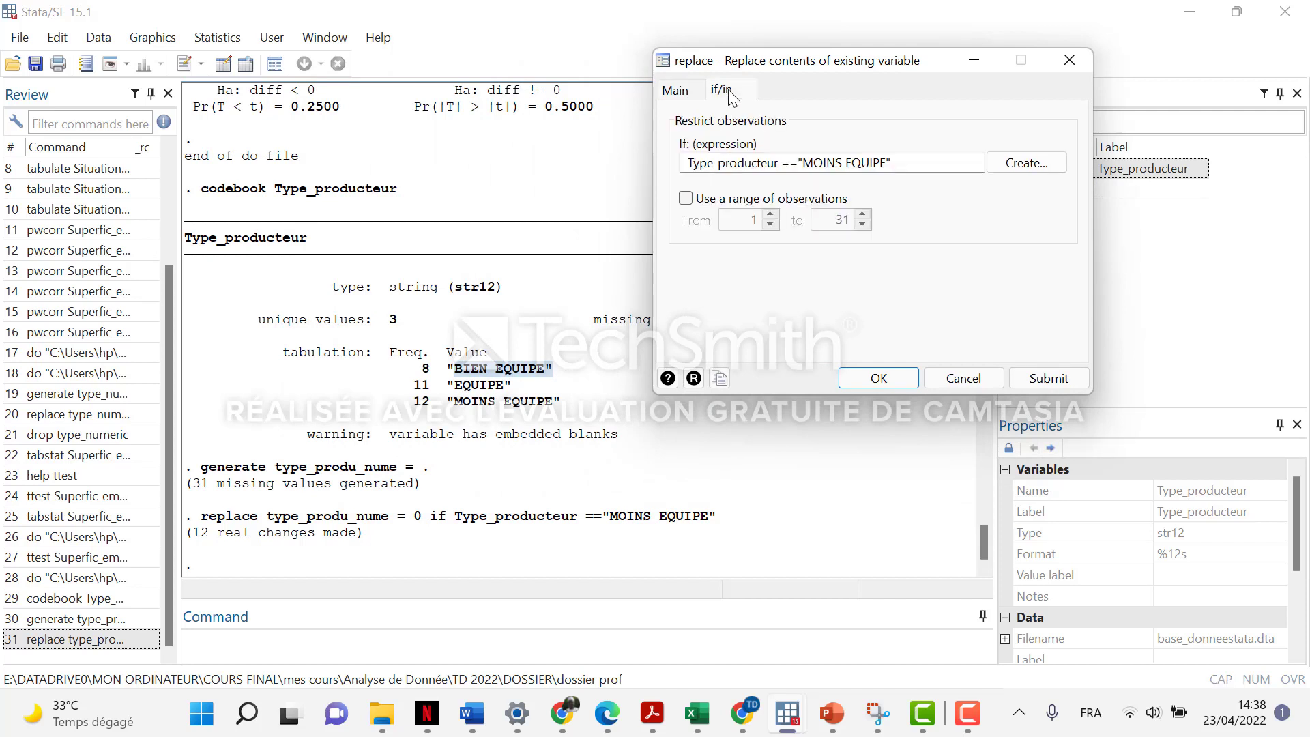
left_click(843, 162)
key("BackSpace")
key("BackSpace")
key("BackSpace")
key("BackSpace")
key("BackSpace")
left_click(1044, 378)
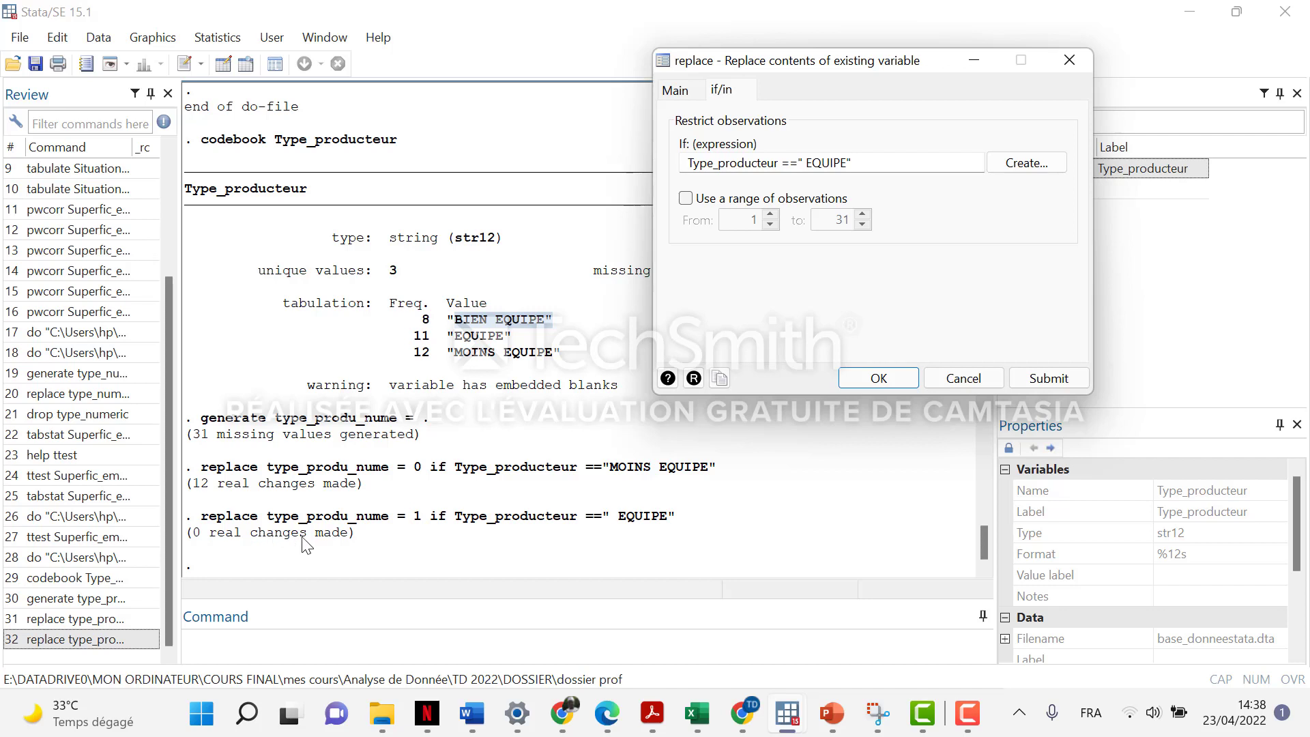
Step: Correct the if condition to Type_producteur =="EQUIPE" by removing the leading space, and submit the replacement again
left_click(805, 163)
key("BackSpace")
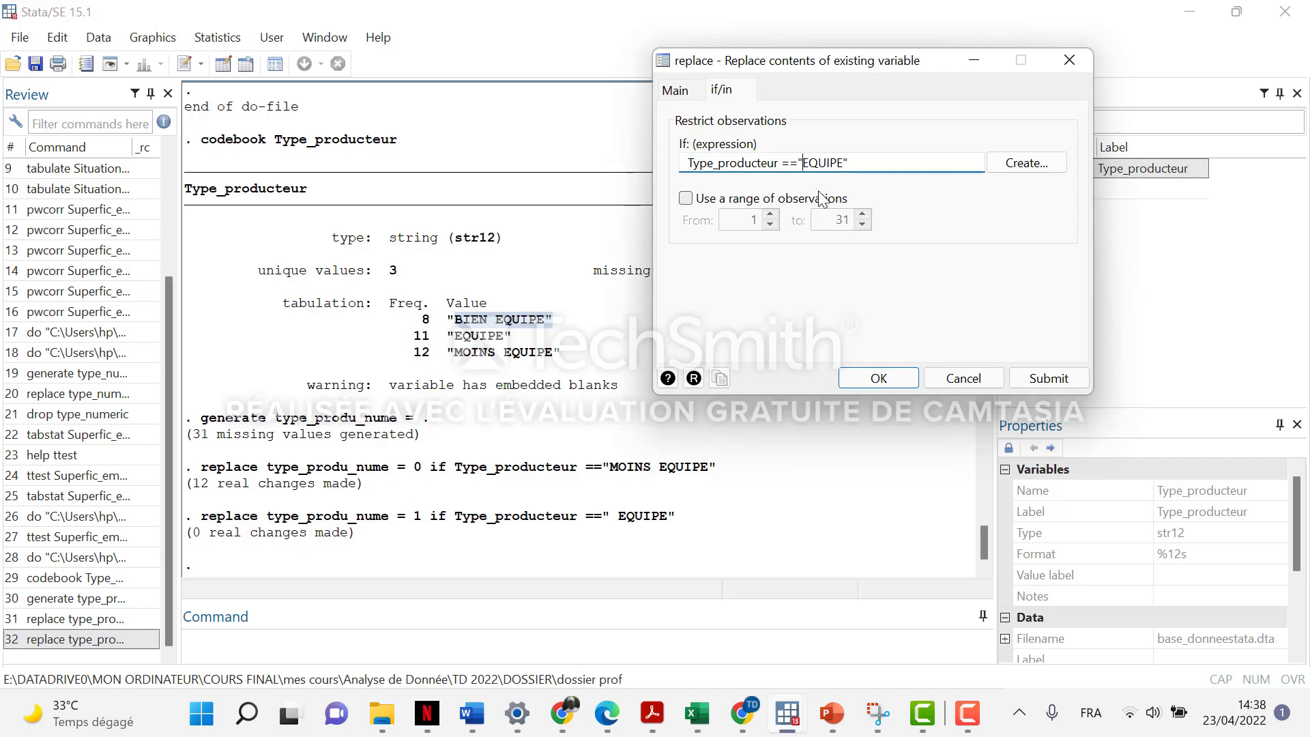
left_click(1033, 380)
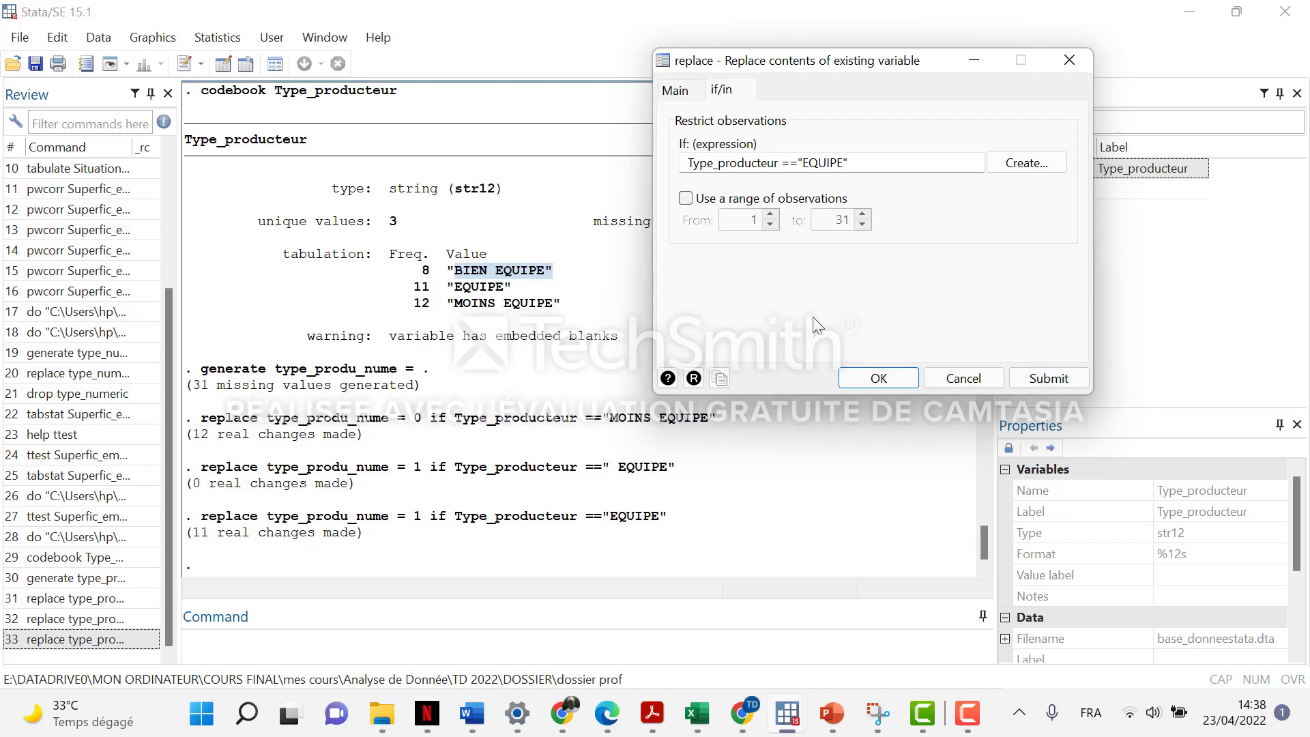
Step: Set the new contents to 2 with the if condition Type_producteur =="MOINS EQUIPE" and submit the replacement
left_click(687, 92)
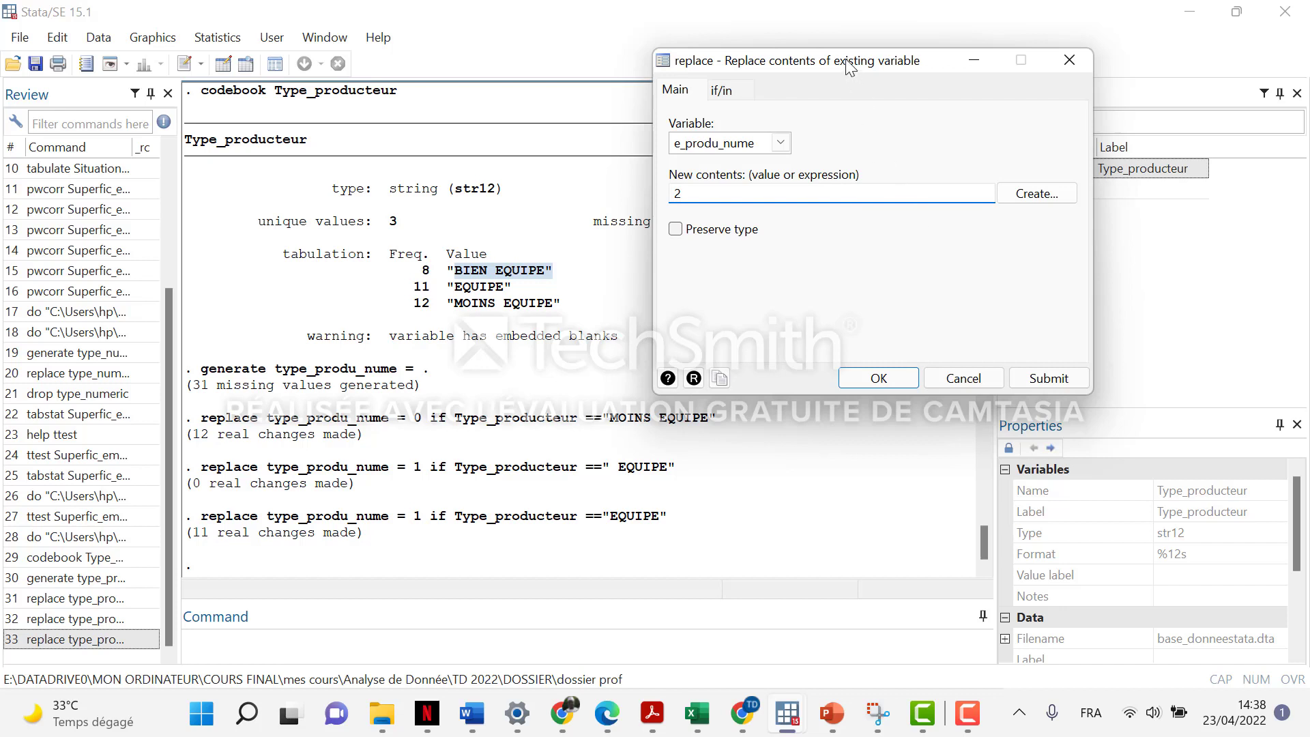
left_click(727, 91)
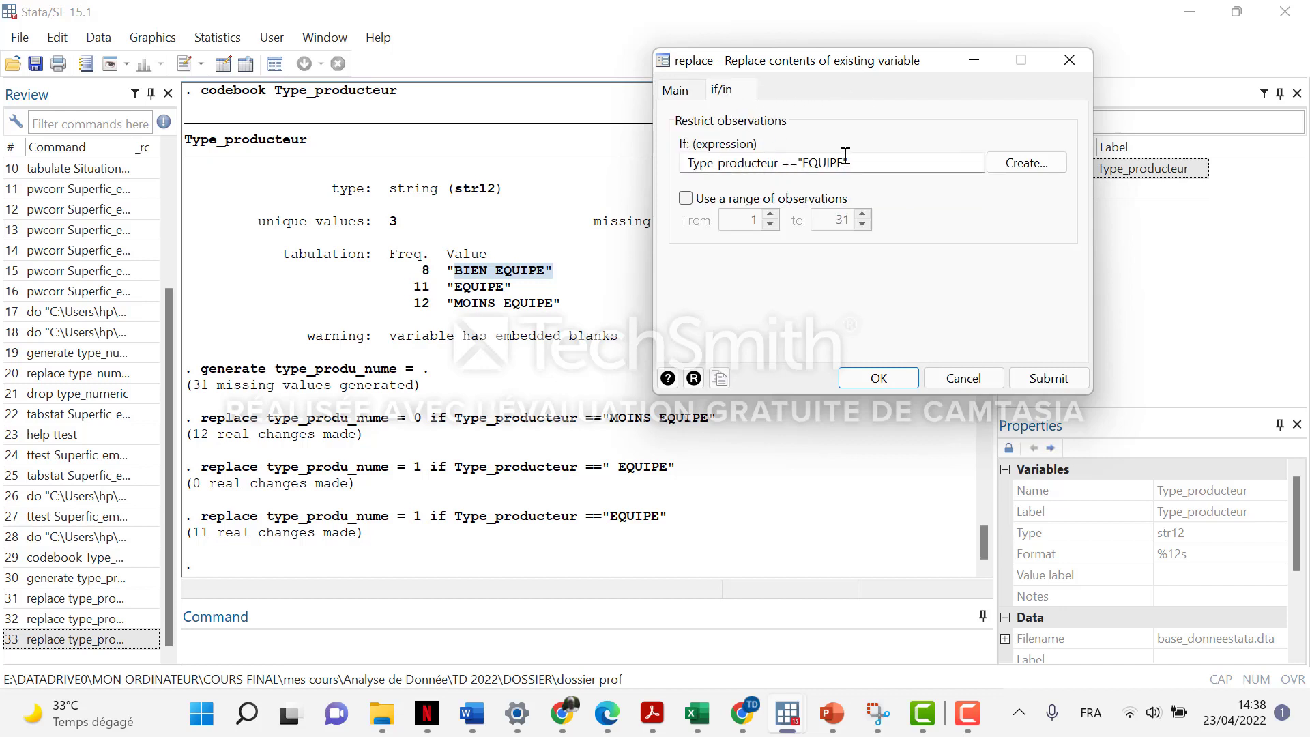
left_click(808, 158)
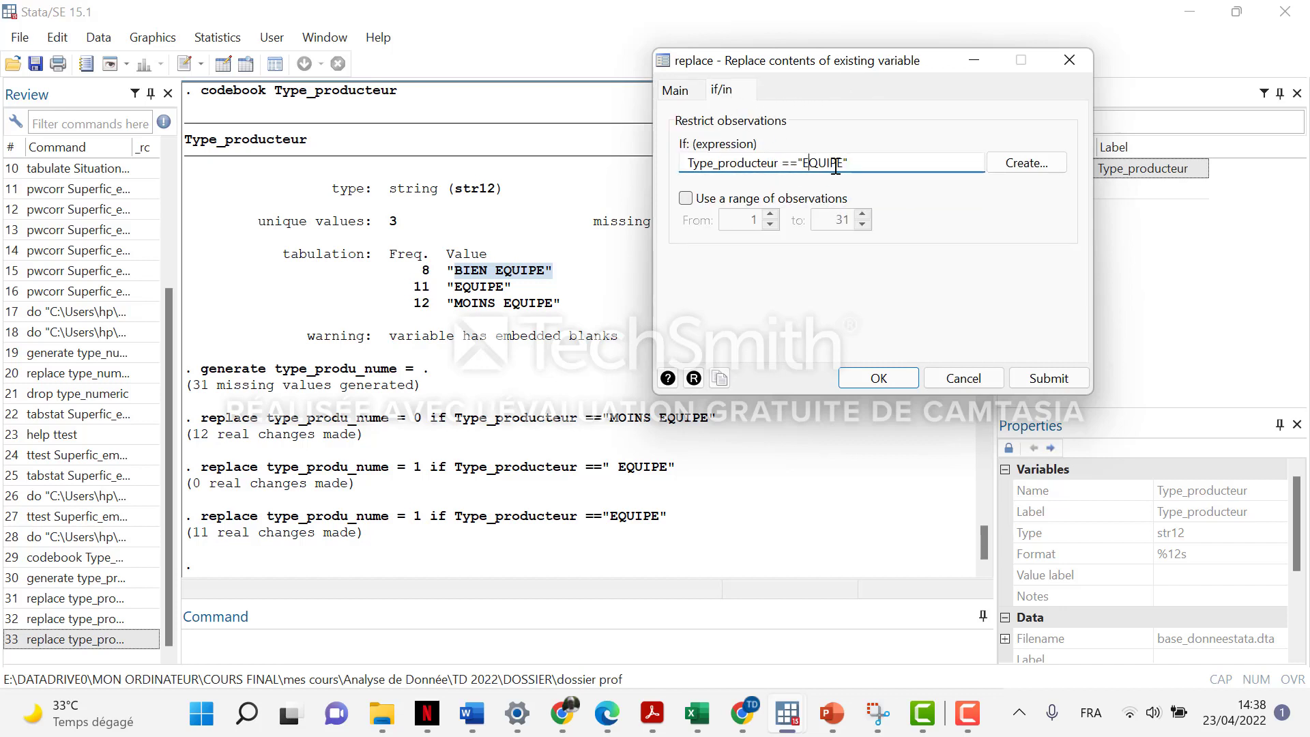
type("MOINS")
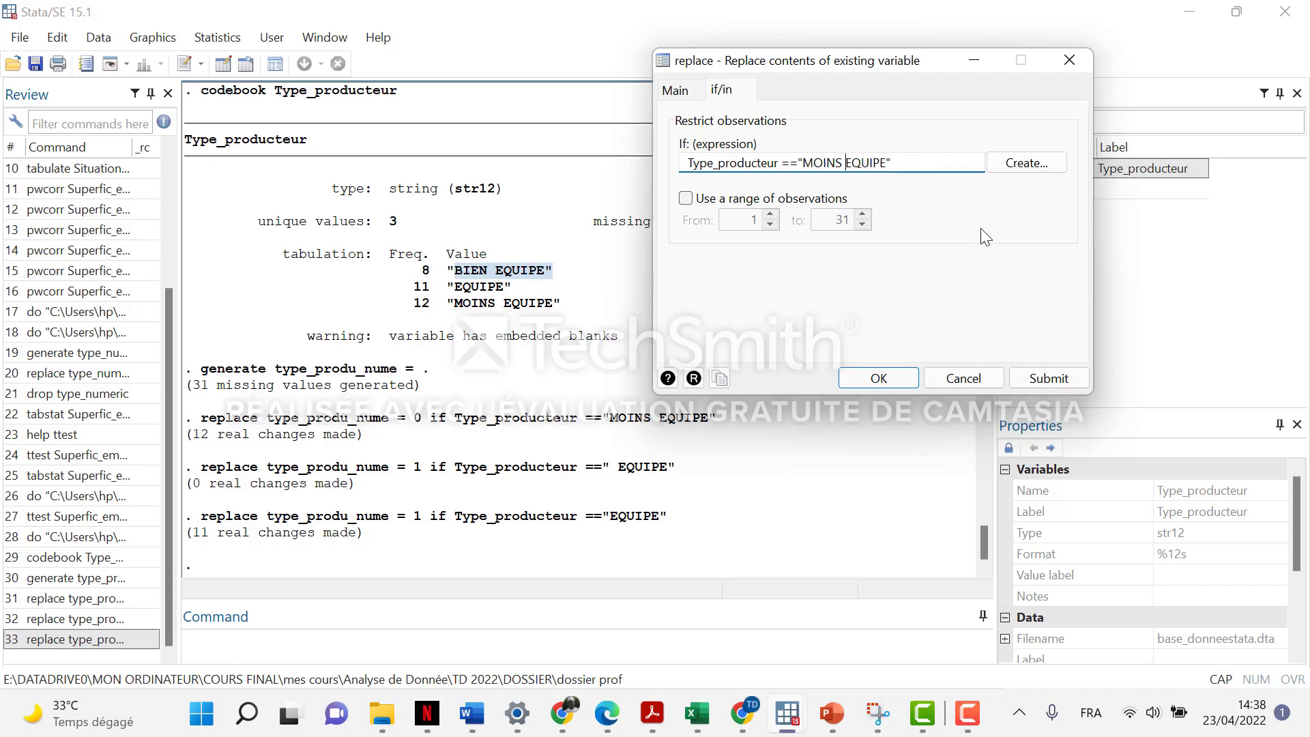
left_click(1065, 374)
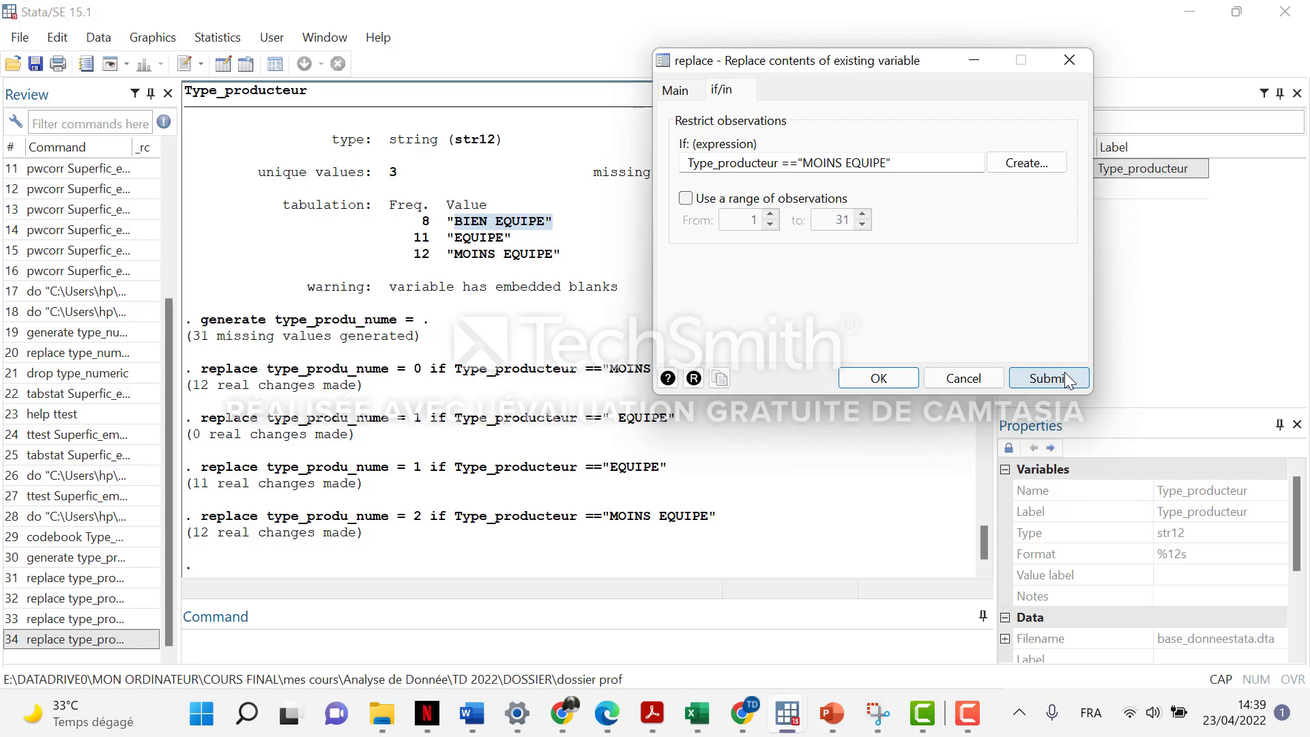
Step: Change the if condition to Type_producteur =="BIEN EQUIPE" and submit the replacement with new contents 2
left_click(844, 157)
key("BackSpace")
key("BackSpace")
key("BackSpace")
key("BackSpace")
key("BackSpace")
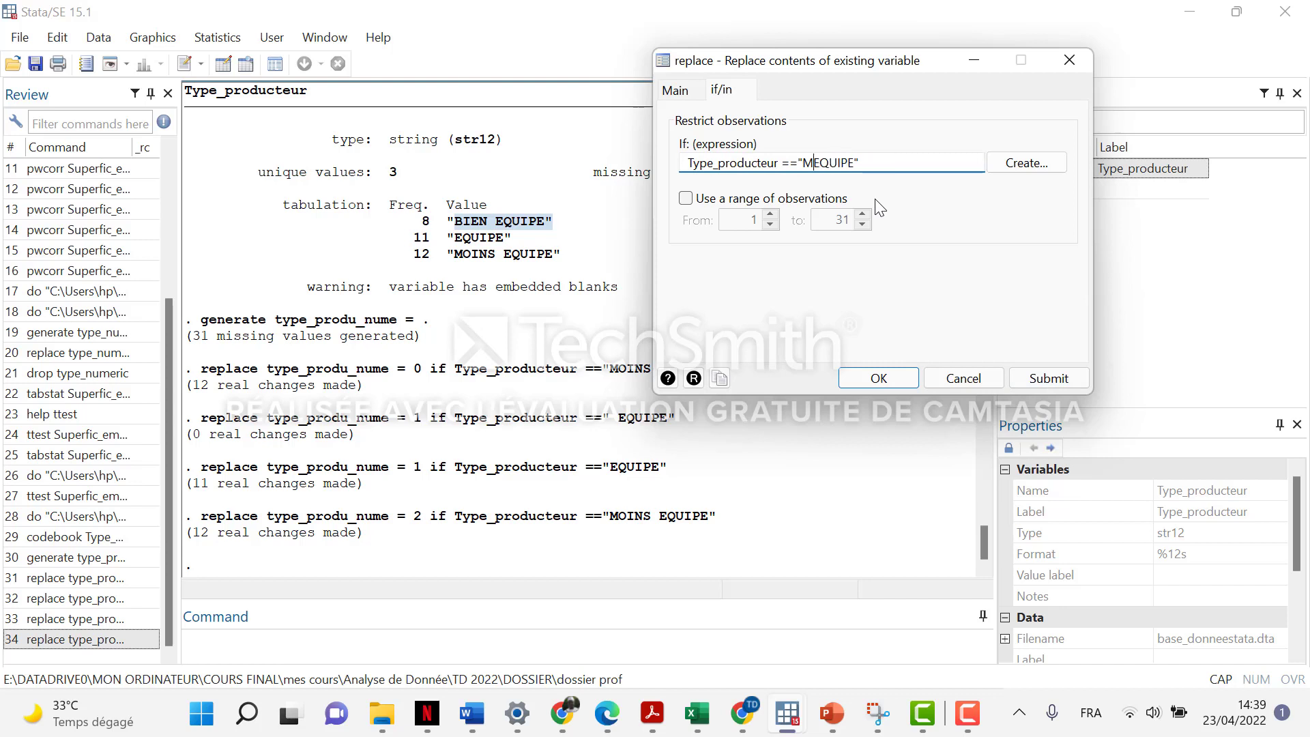
key("BackSpace")
type("BIEN")
left_click(1051, 379)
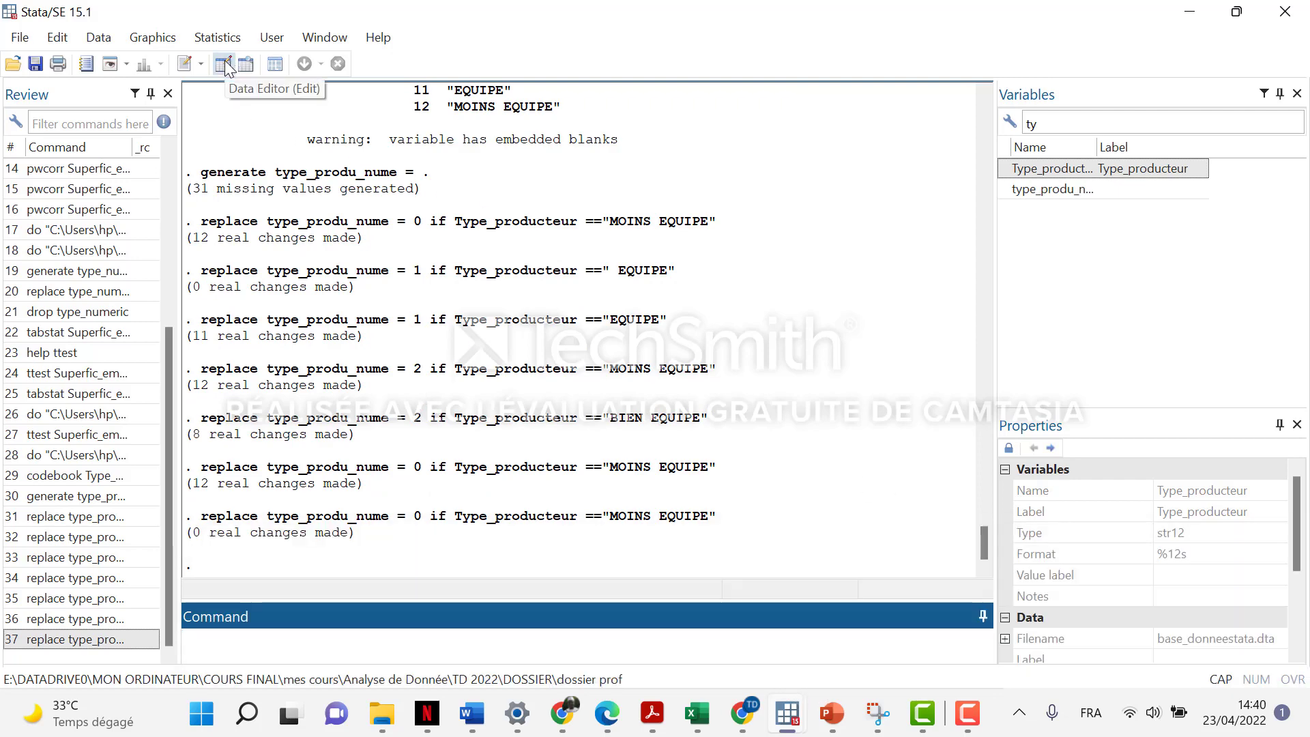
Step: Check the type_produ_nume values across all observations in the Data Editor, then put the editor away
left_click(225, 62)
scroll(344, 236, "down", 4)
scroll(343, 235, "down", 1)
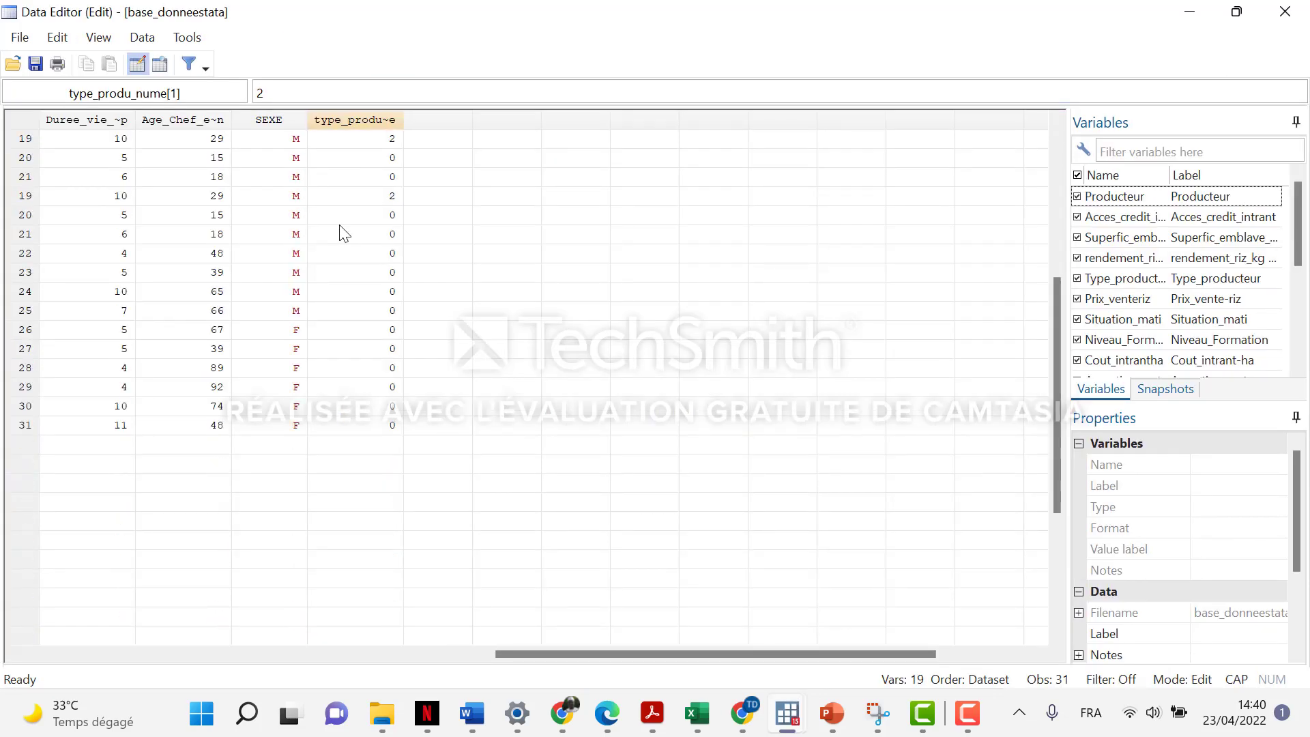
scroll(348, 235, "up", 2)
left_click(391, 464)
scroll(399, 409, "up", 3)
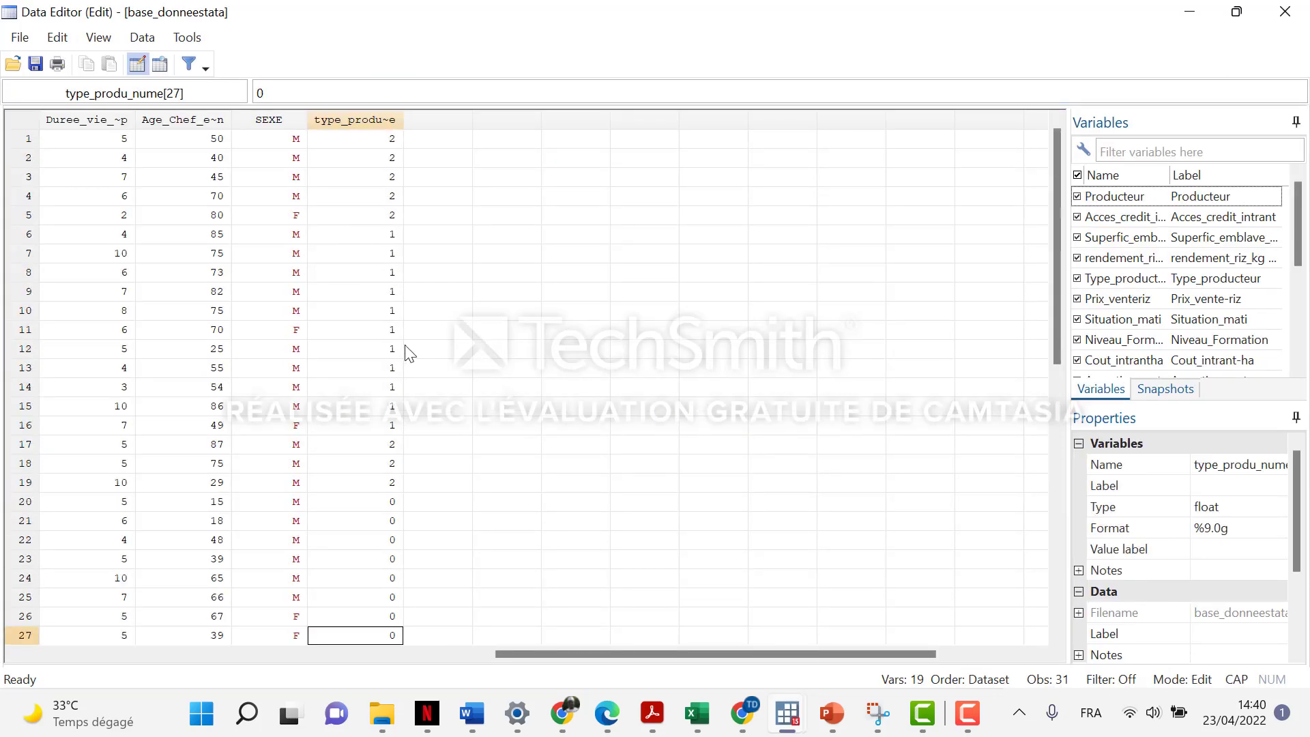
left_click_drag(393, 139, 404, 304)
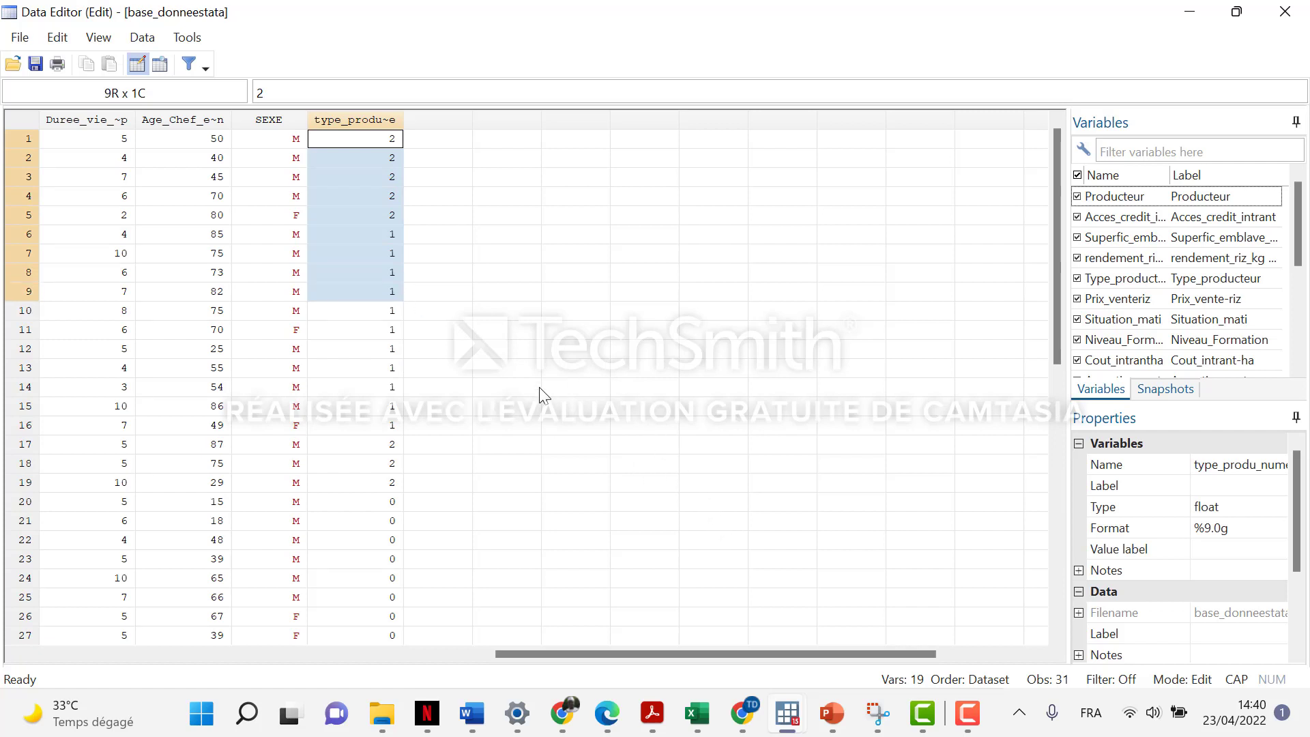
left_click(402, 274)
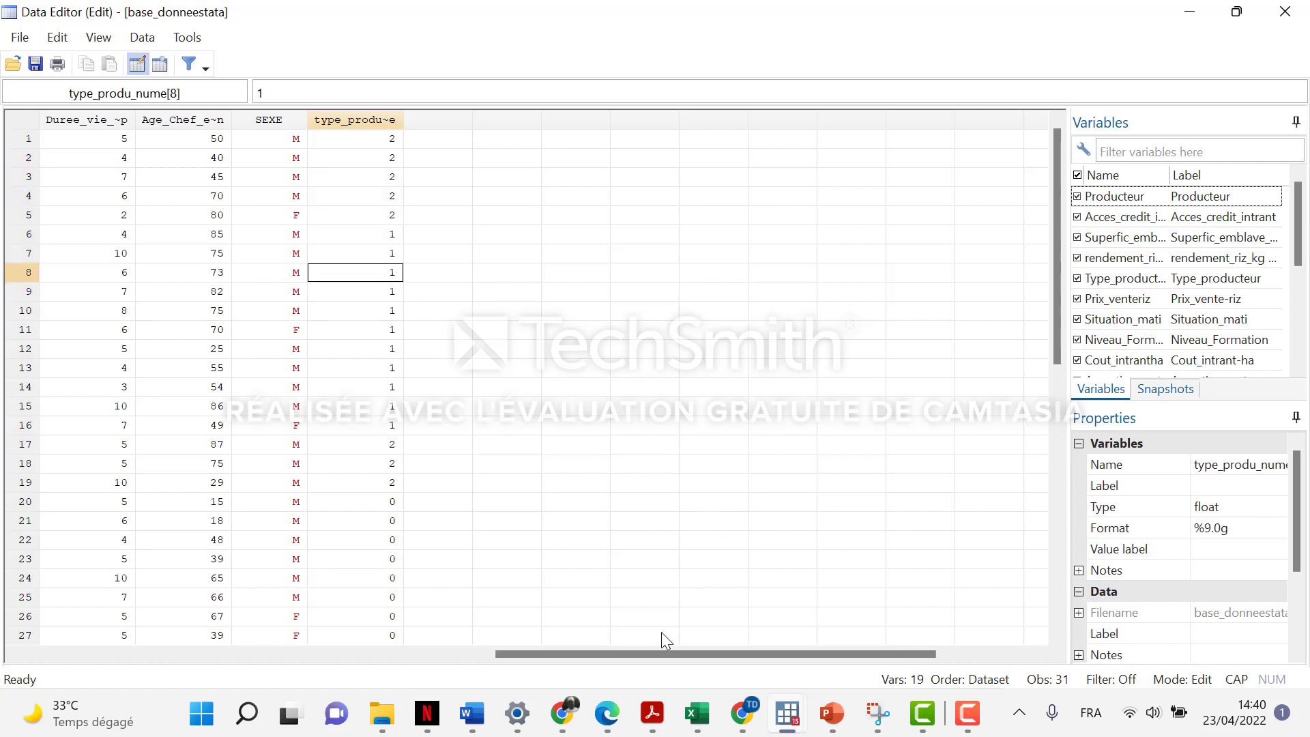
scroll(679, 580, "down", 5)
scroll(679, 577, "up", 5)
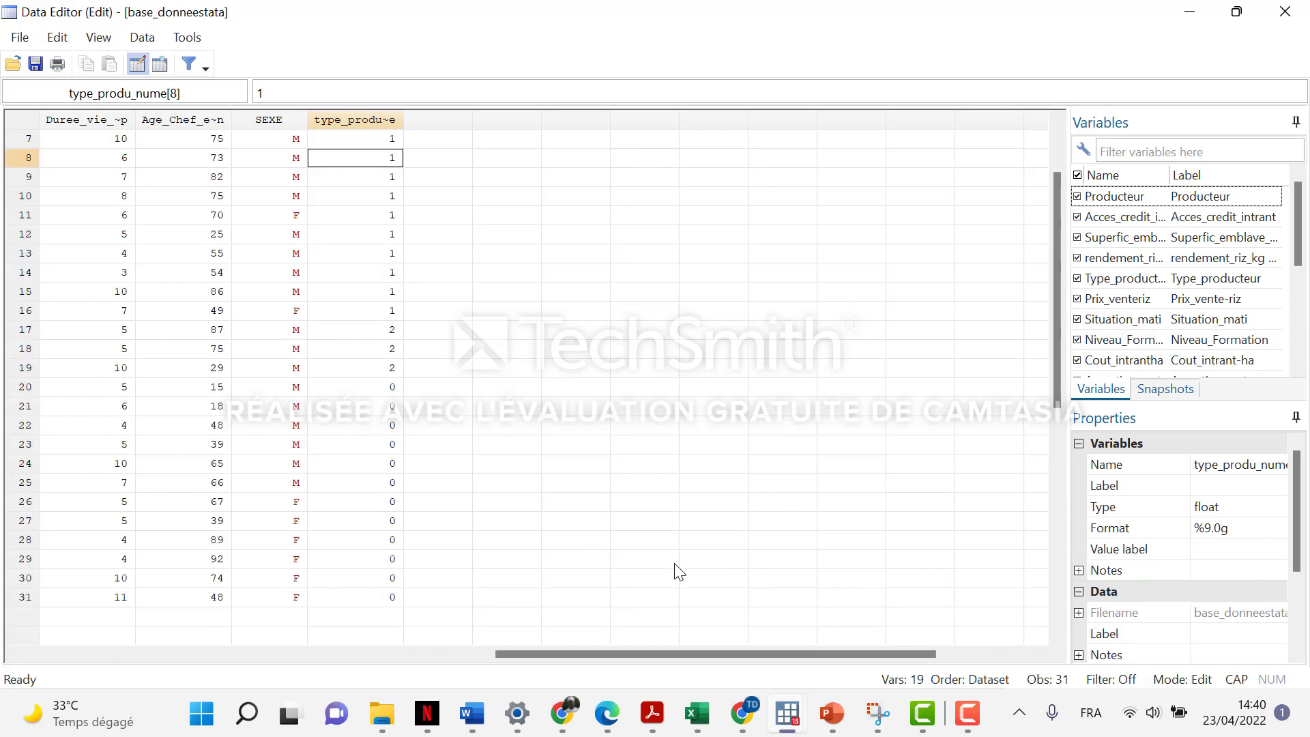
left_click(1181, 14)
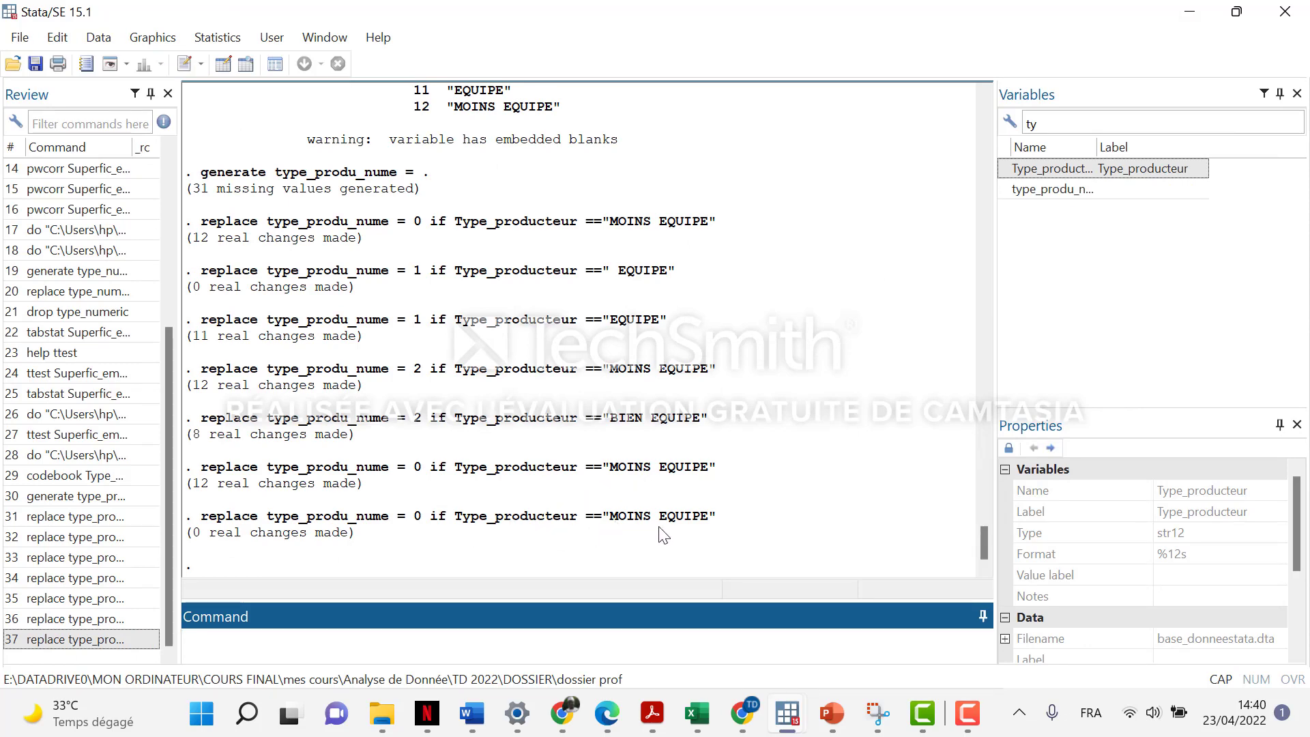
Step: Run codebook on type_produ_nume and check the variable's type in the output
scroll(328, 361, "up", 15)
scroll(327, 355, "down", 15)
type("CODEB")
key("BackSpace")
key("BackSpace")
key("BackSpace")
key("BackSpace")
type("odebook")
left_click(1103, 187)
double_click(1104, 187)
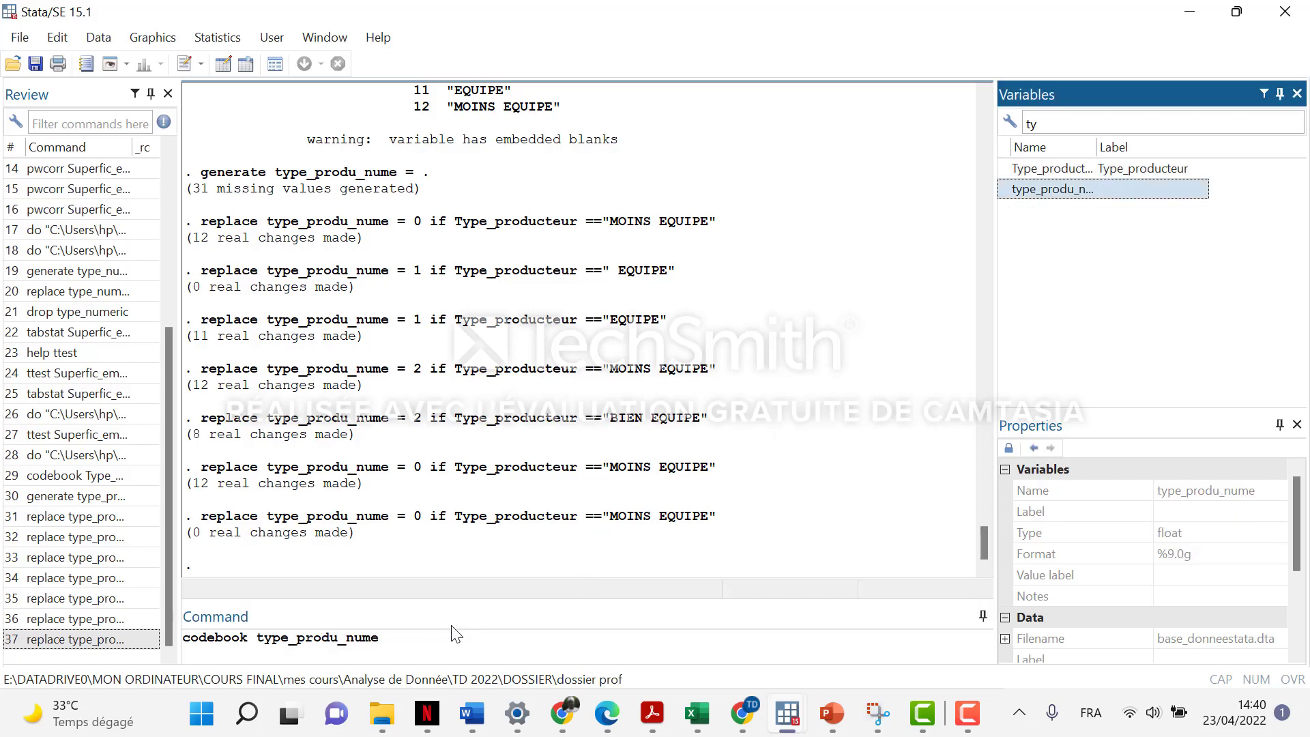
left_click(424, 647)
key("Return")
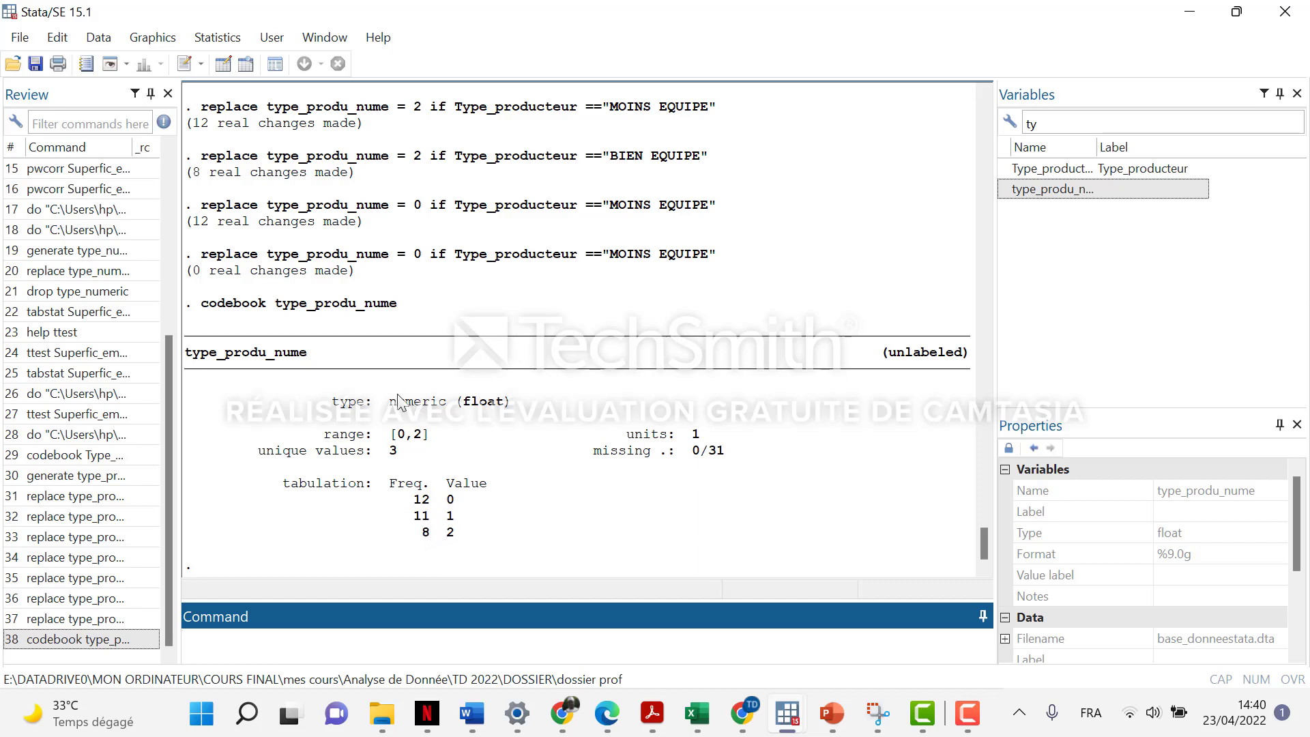
left_click_drag(392, 403, 447, 404)
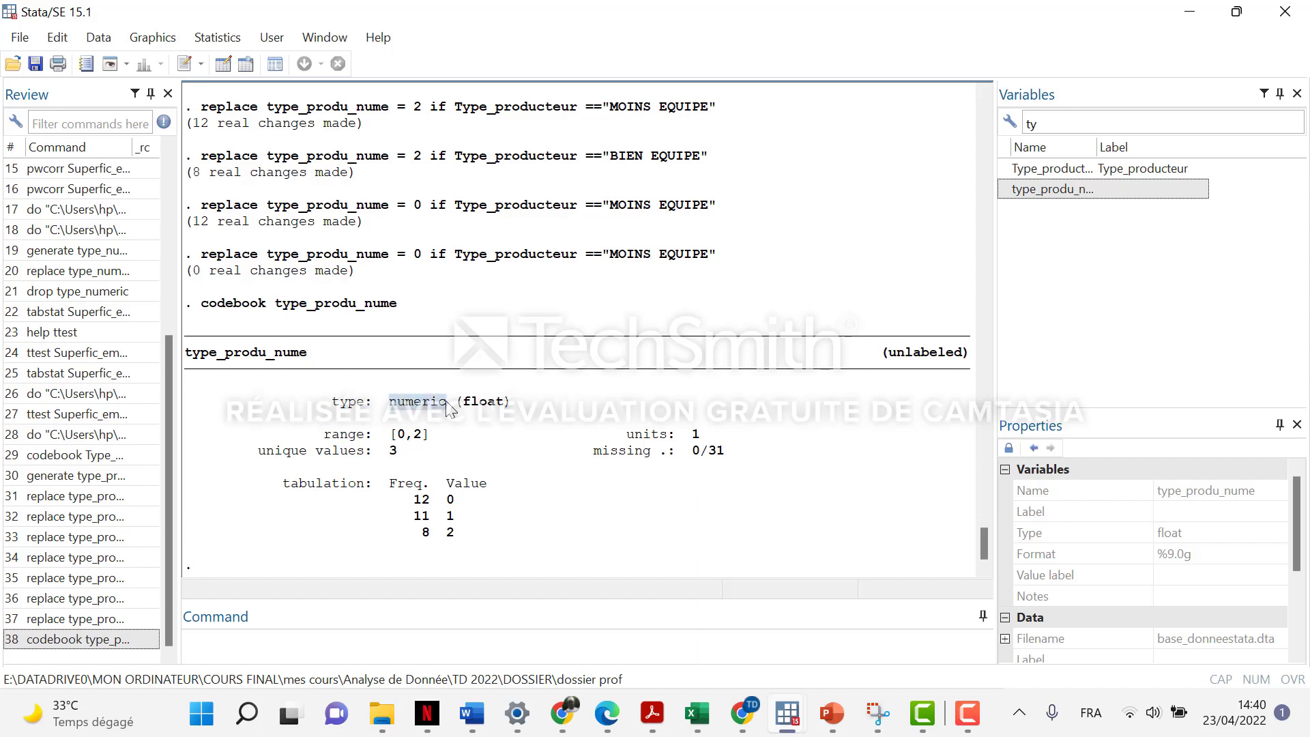
left_click(447, 418)
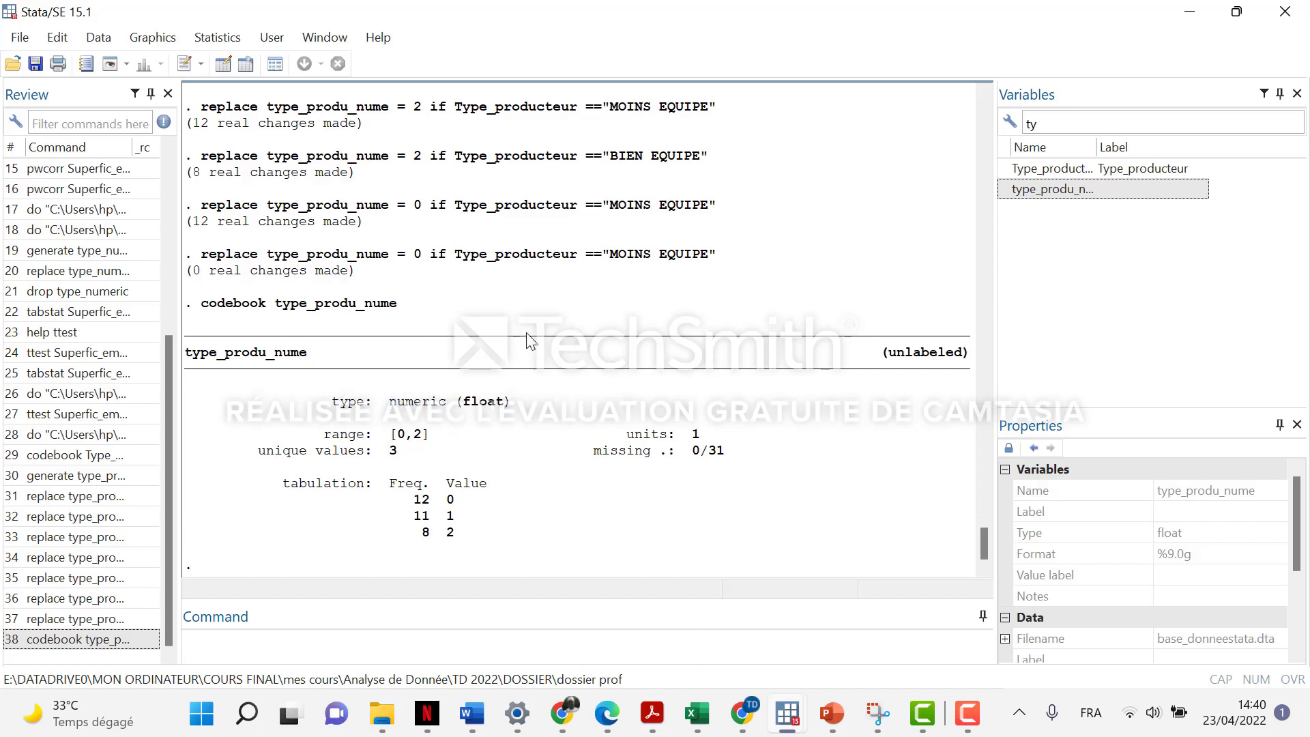
Step: Open the Analysis of variance and covariance dialog and choose Superfic_emblave_2020 as the dependent variable
left_click(242, 38)
left_click(242, 37)
left_click(228, 39)
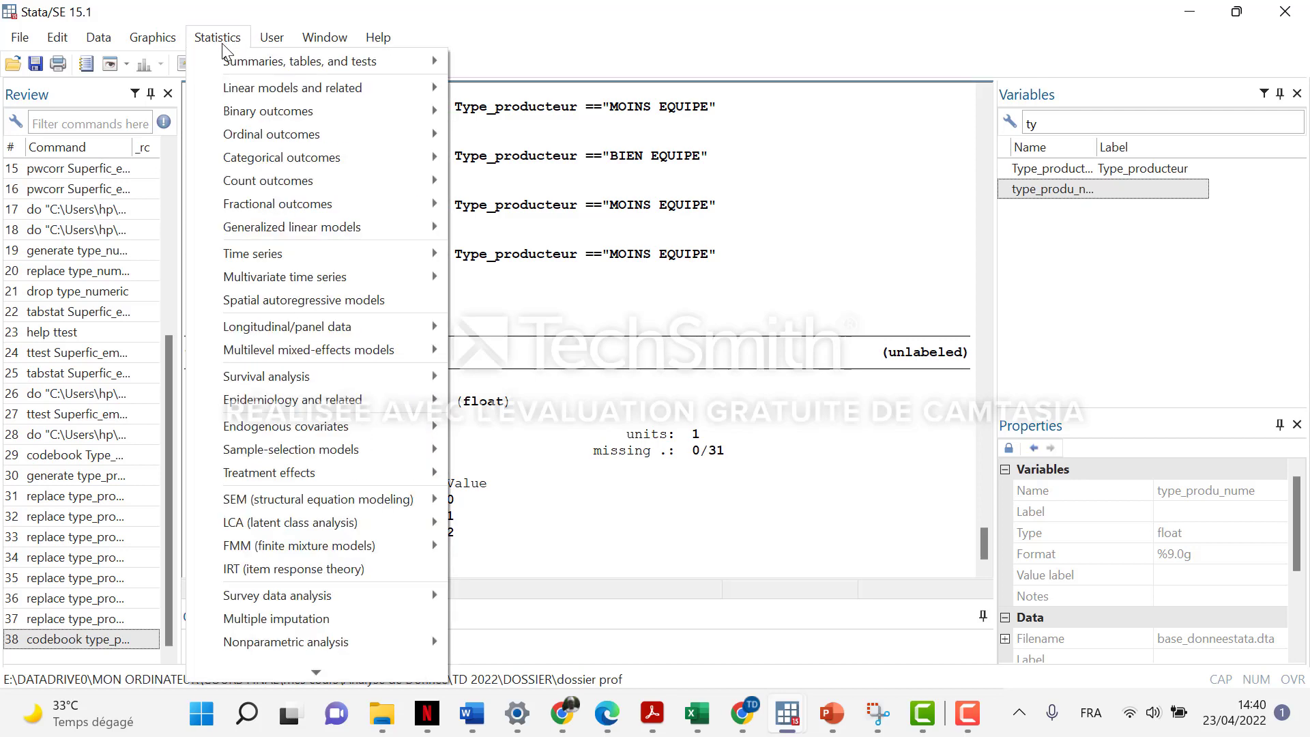
mouse_move(243, 89)
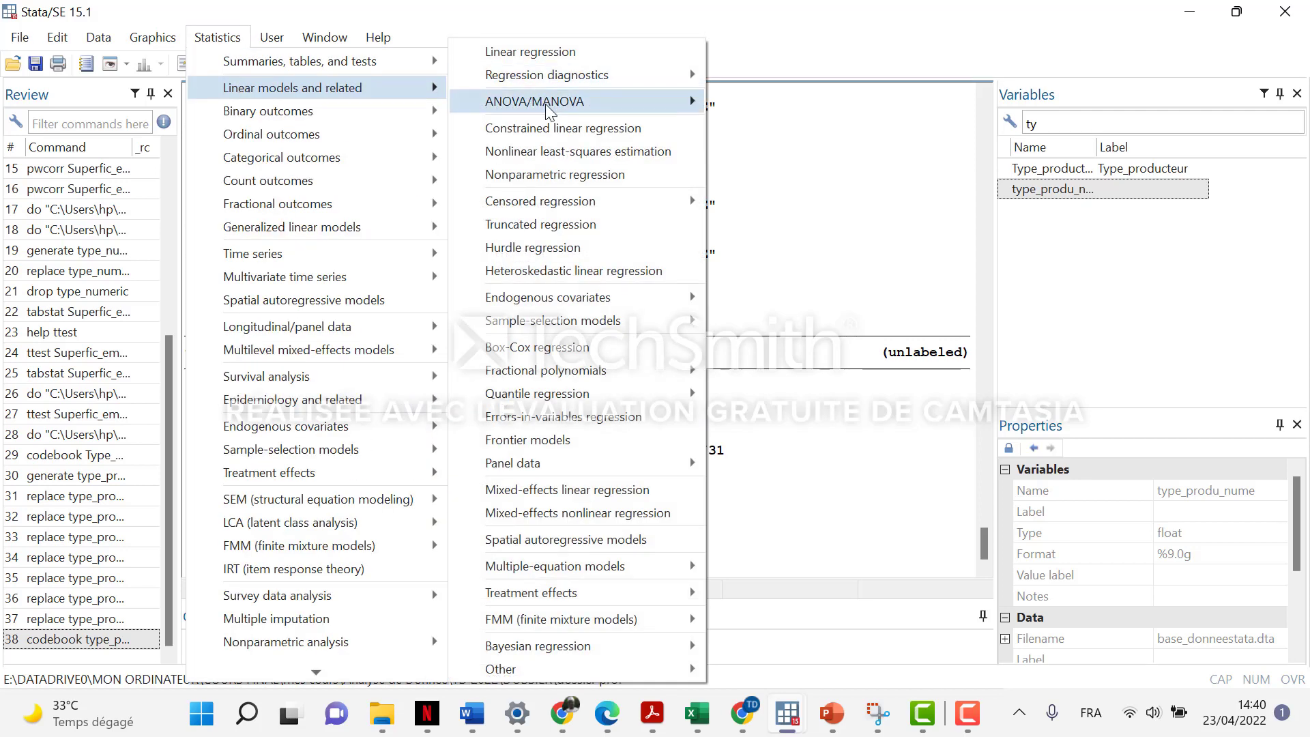
mouse_move(551, 103)
left_click(778, 109)
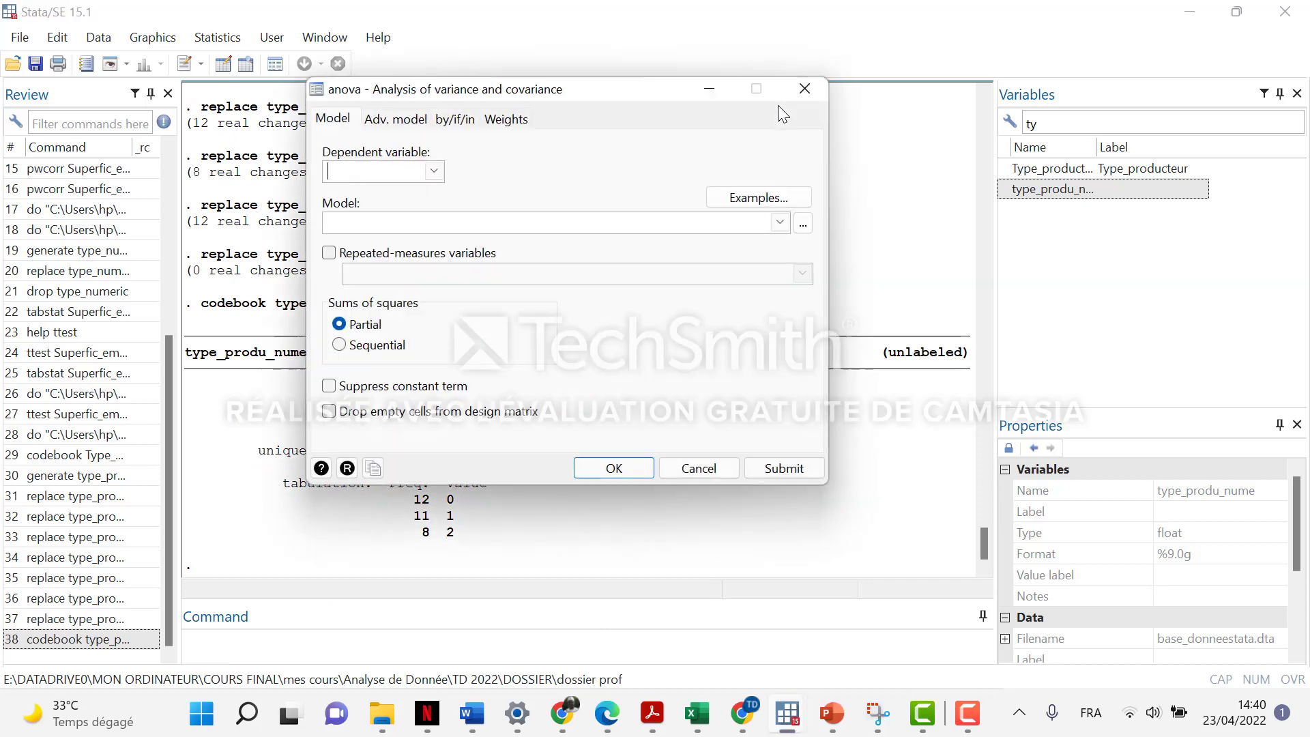
left_click(433, 171)
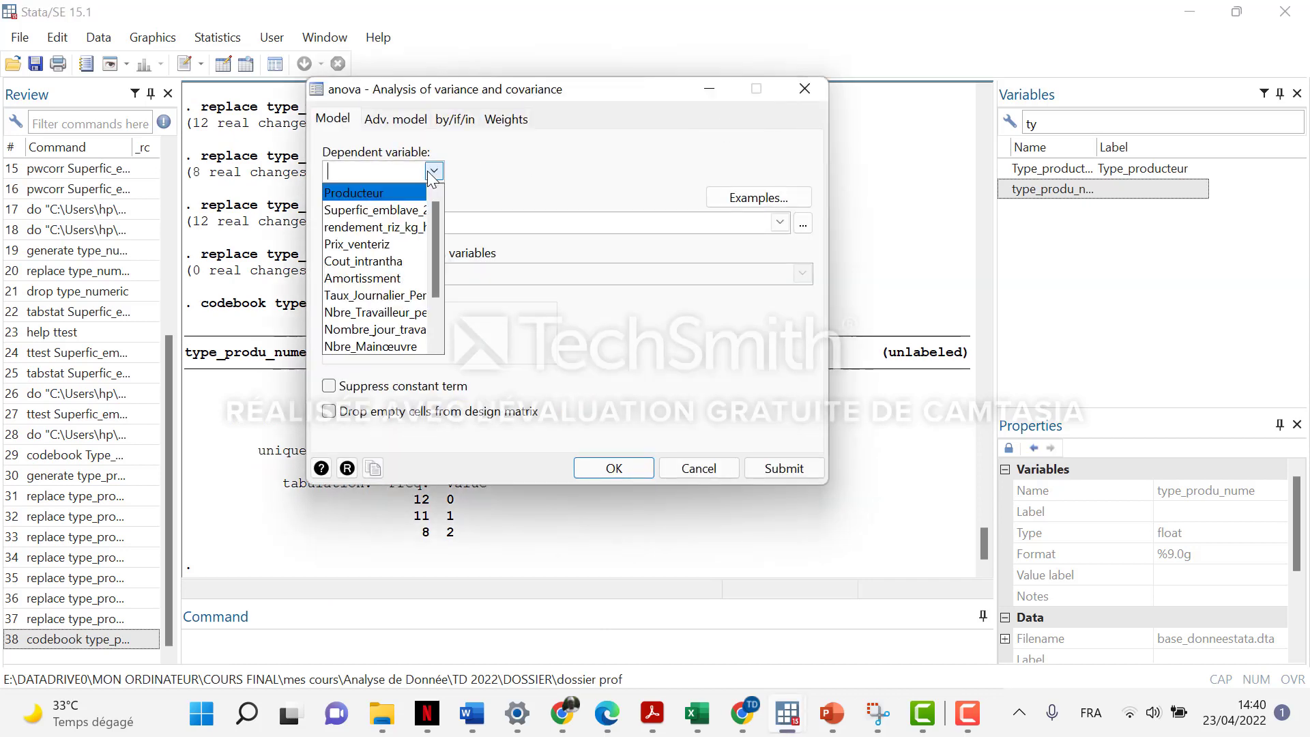
left_click(409, 215)
Step: Choose type_produ_nume as the ANOVA model term and submit the analysis
left_click(778, 223)
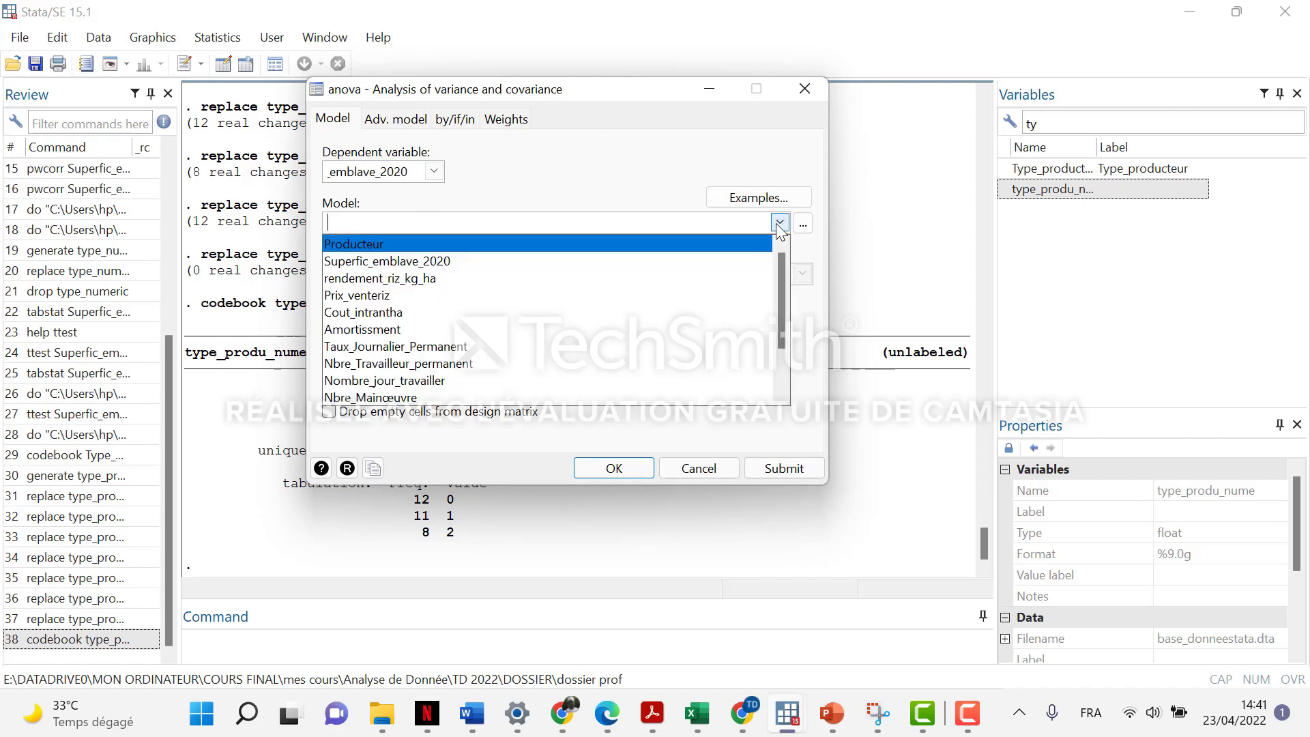
scroll(535, 347, "down", 2)
left_click(468, 397)
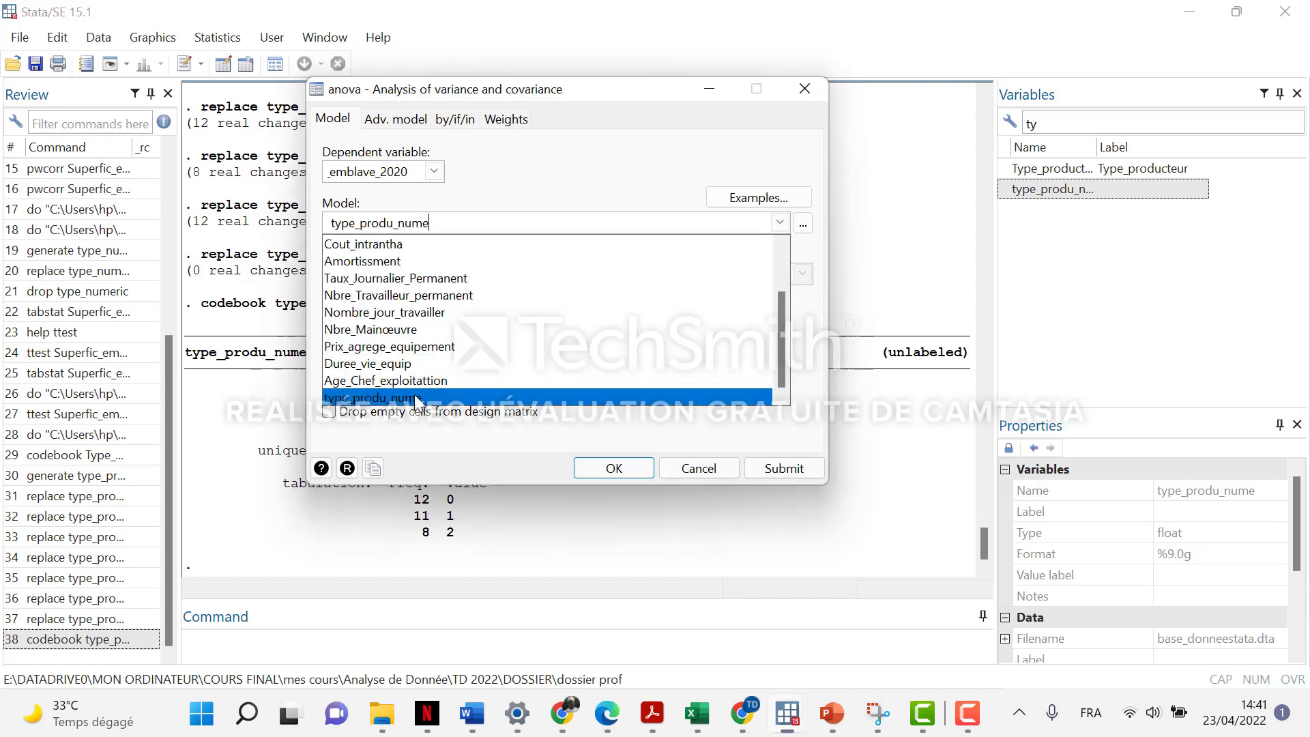
left_click(644, 470)
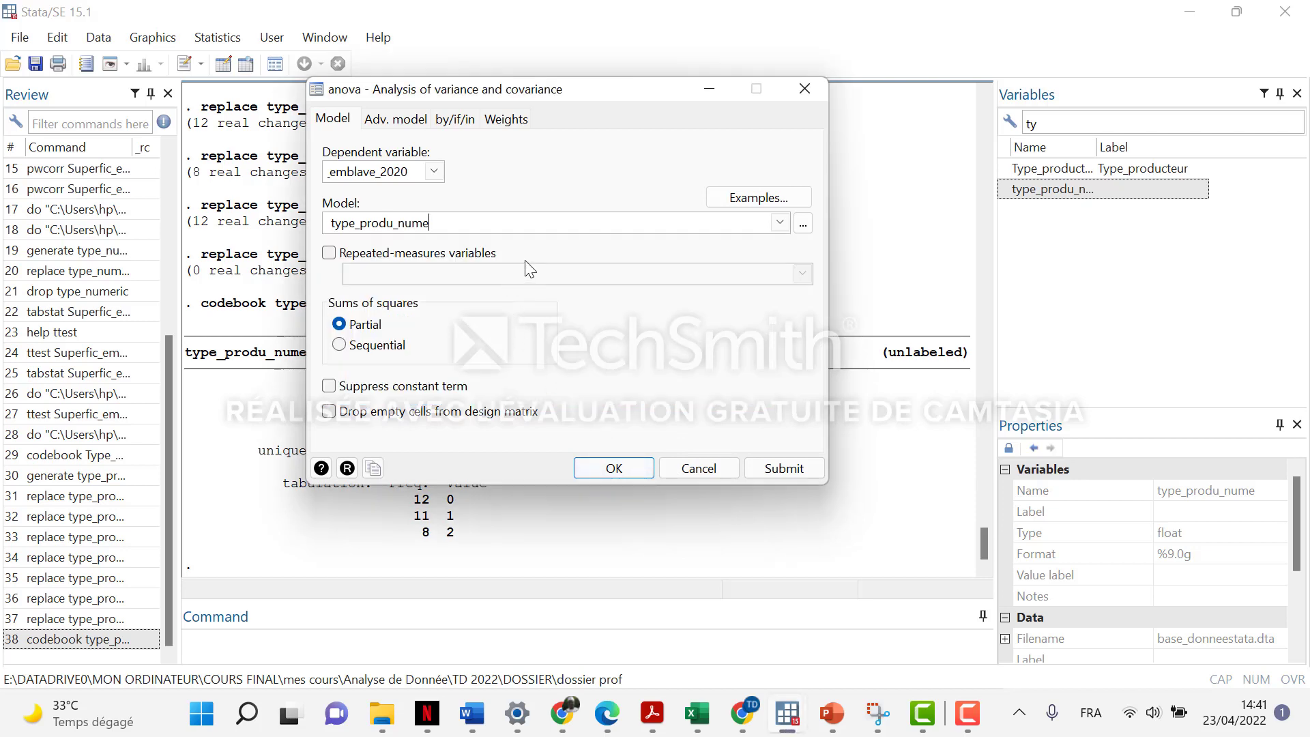
left_click(767, 471)
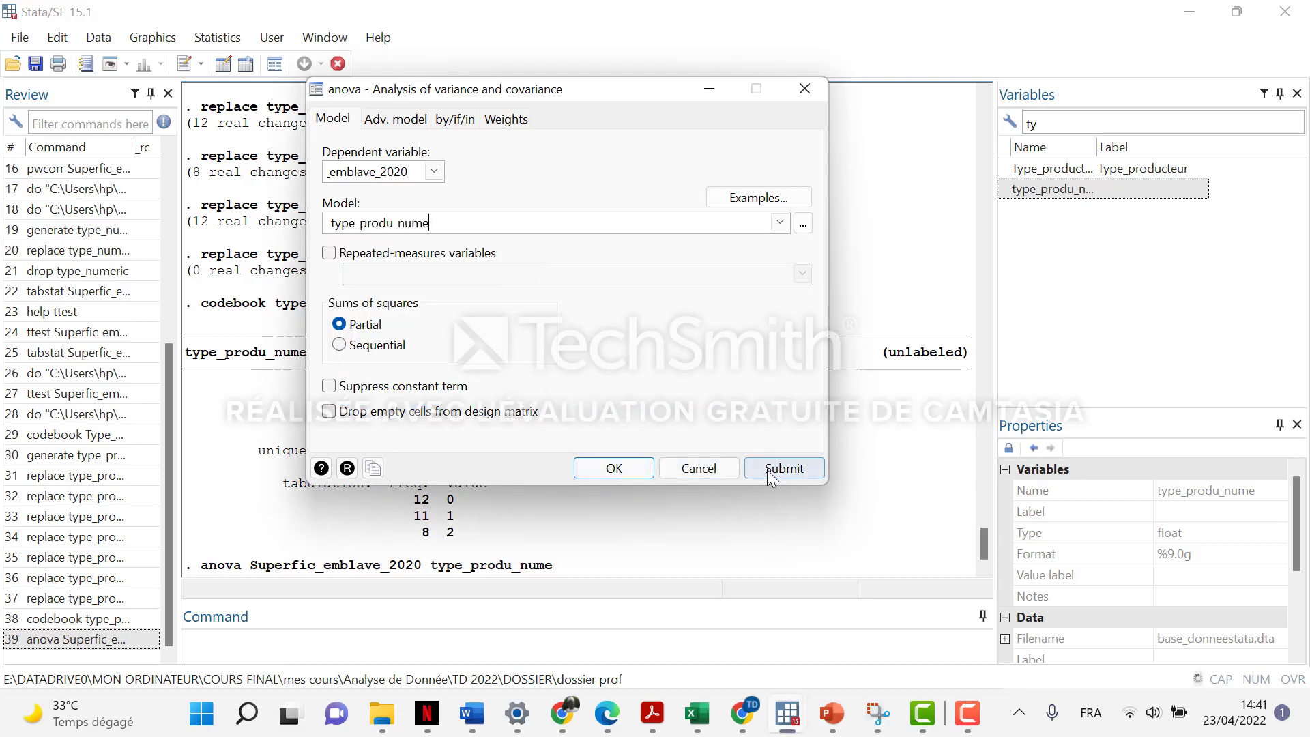
Step: Clear the ANOVA dialog away from the results and highlight the Prob>F value in the Model row
left_click_drag(568, 90, 1255, 146)
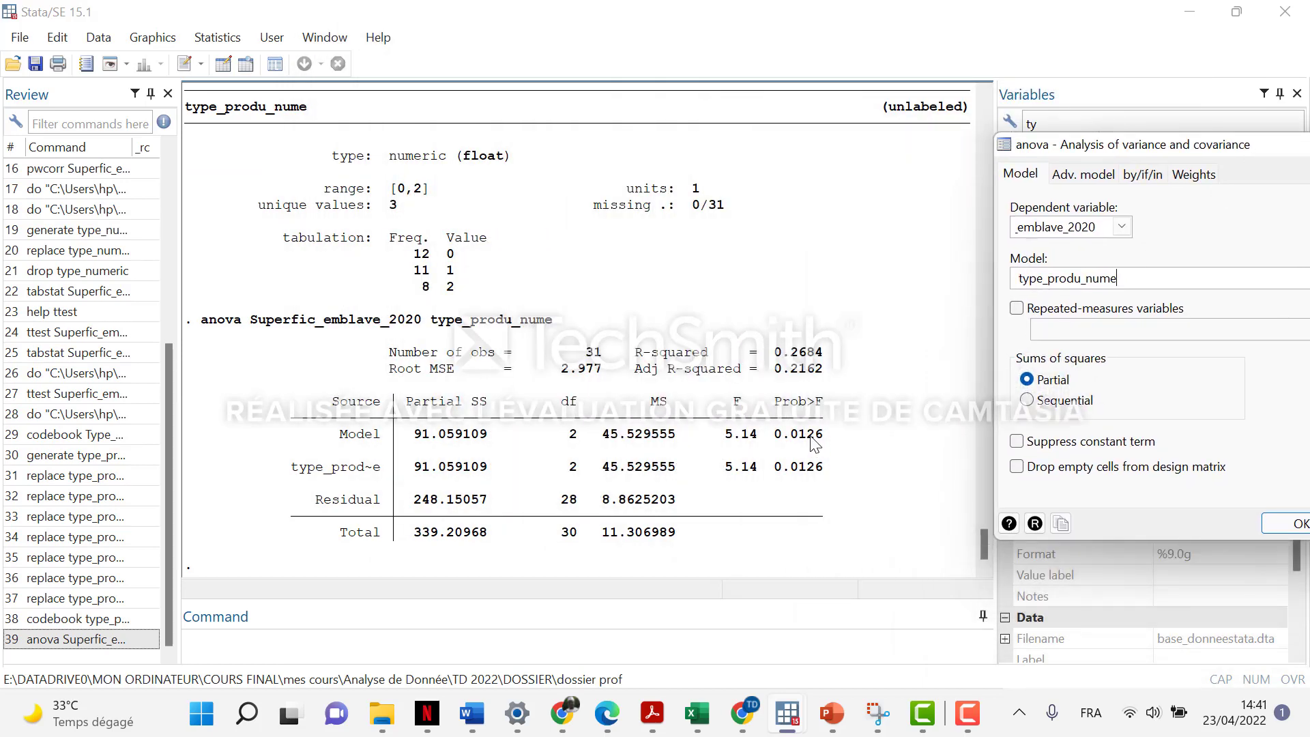
left_click_drag(814, 435, 785, 433)
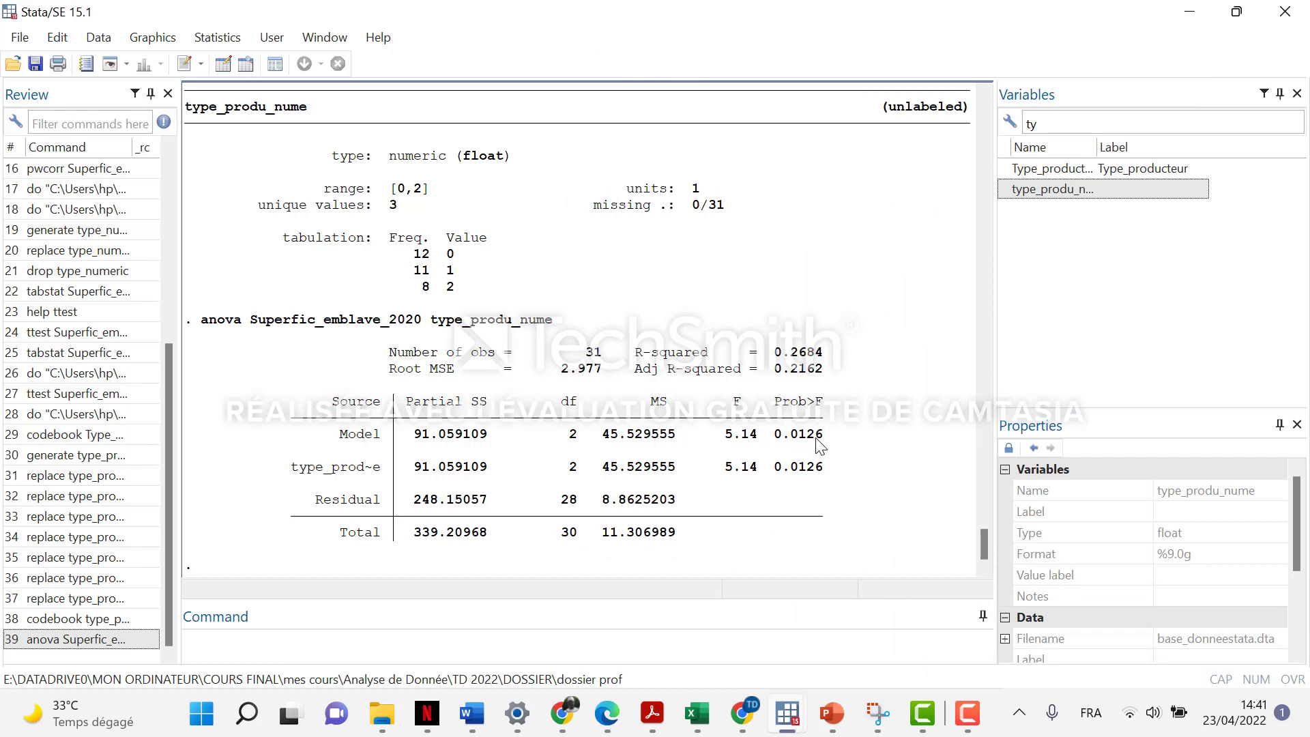
triple_click(774, 437)
double_click(777, 437)
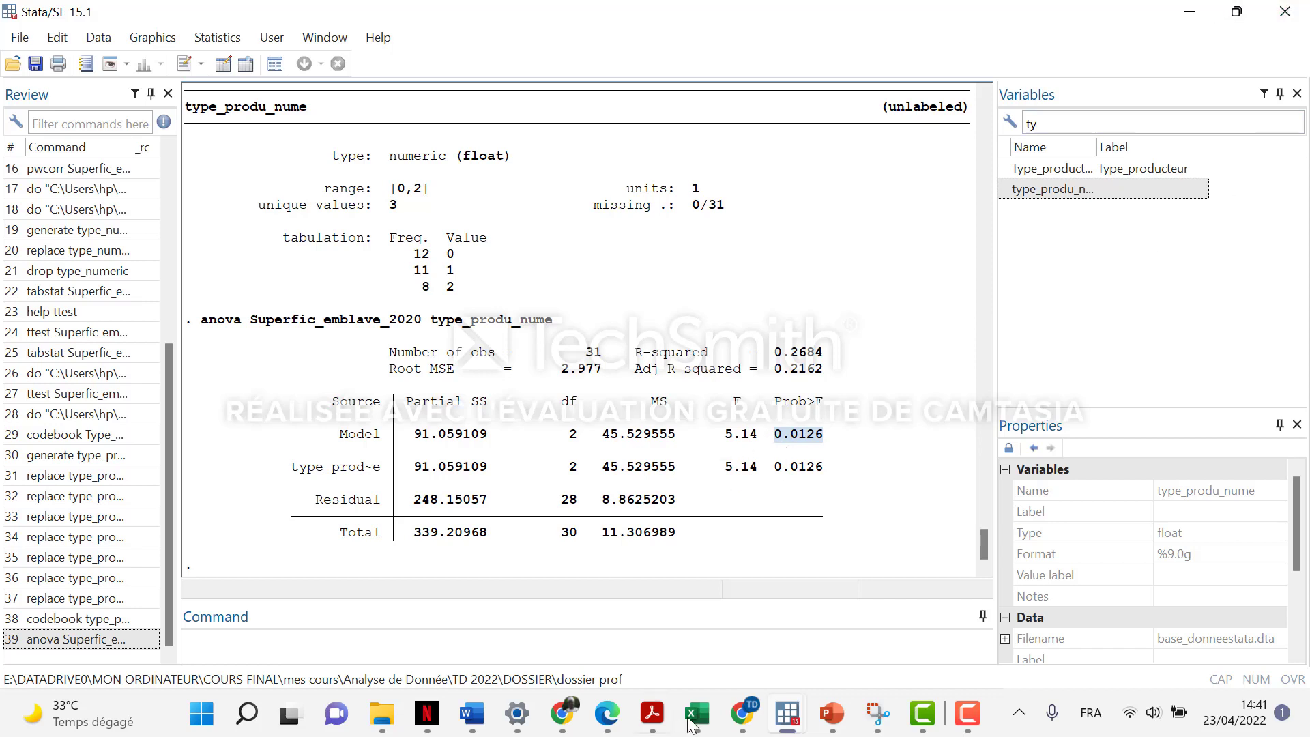
left_click_drag(827, 436, 779, 440)
mouse_move(787, 732)
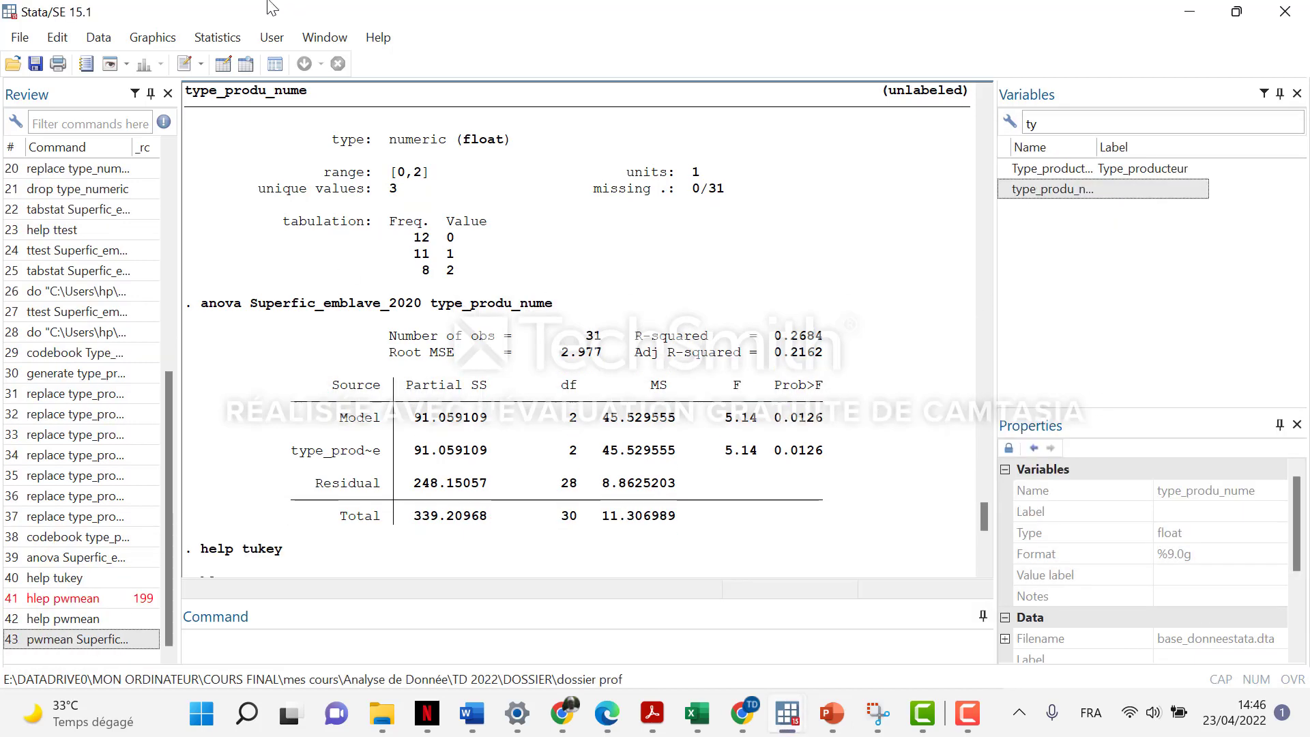
Step: Open the Pairwise comparisons of means dialog and select Superfic_emblave_2020 as the variable to compare
left_click(228, 37)
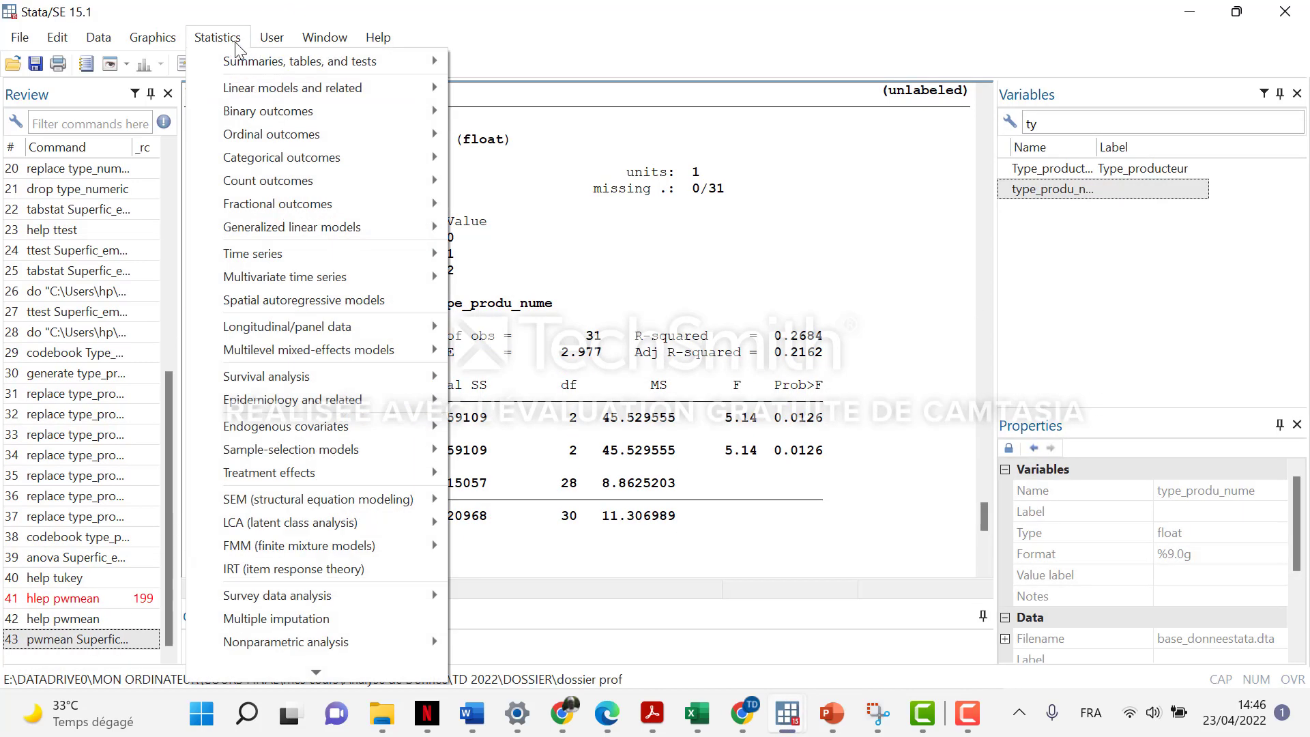
mouse_move(319, 65)
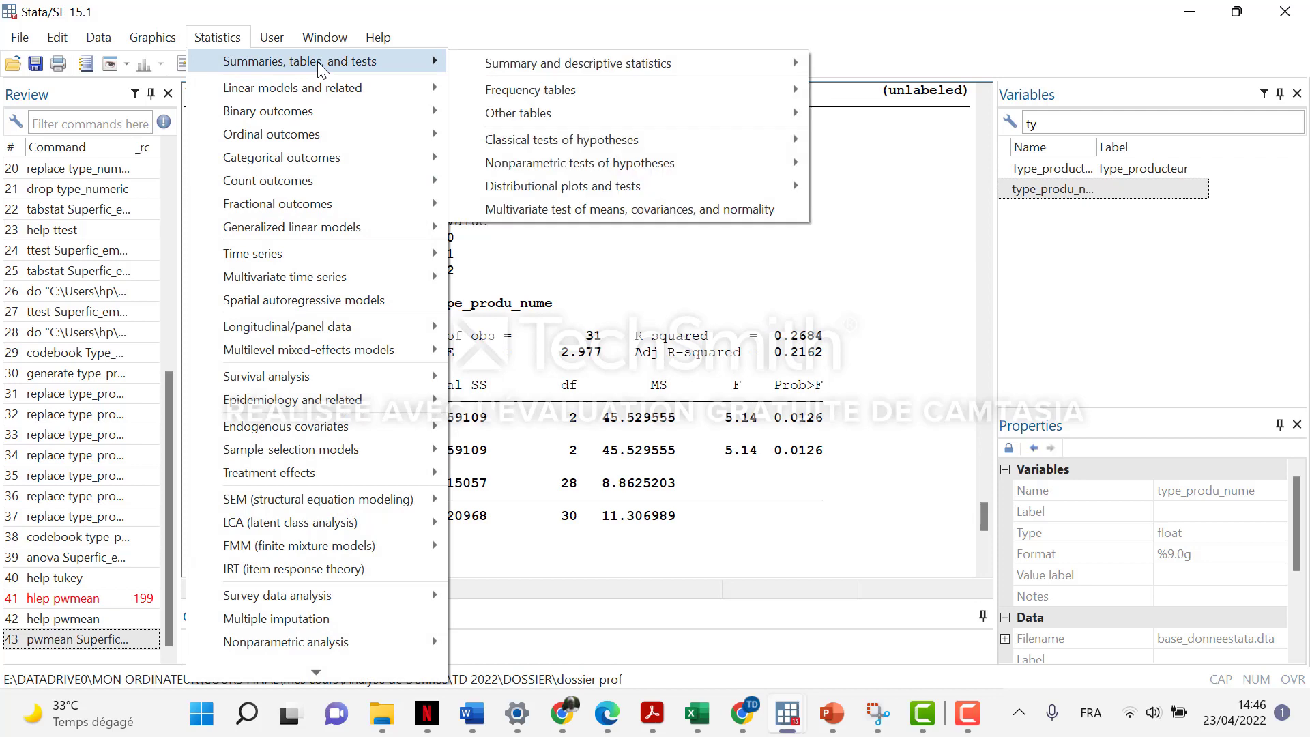
mouse_move(614, 69)
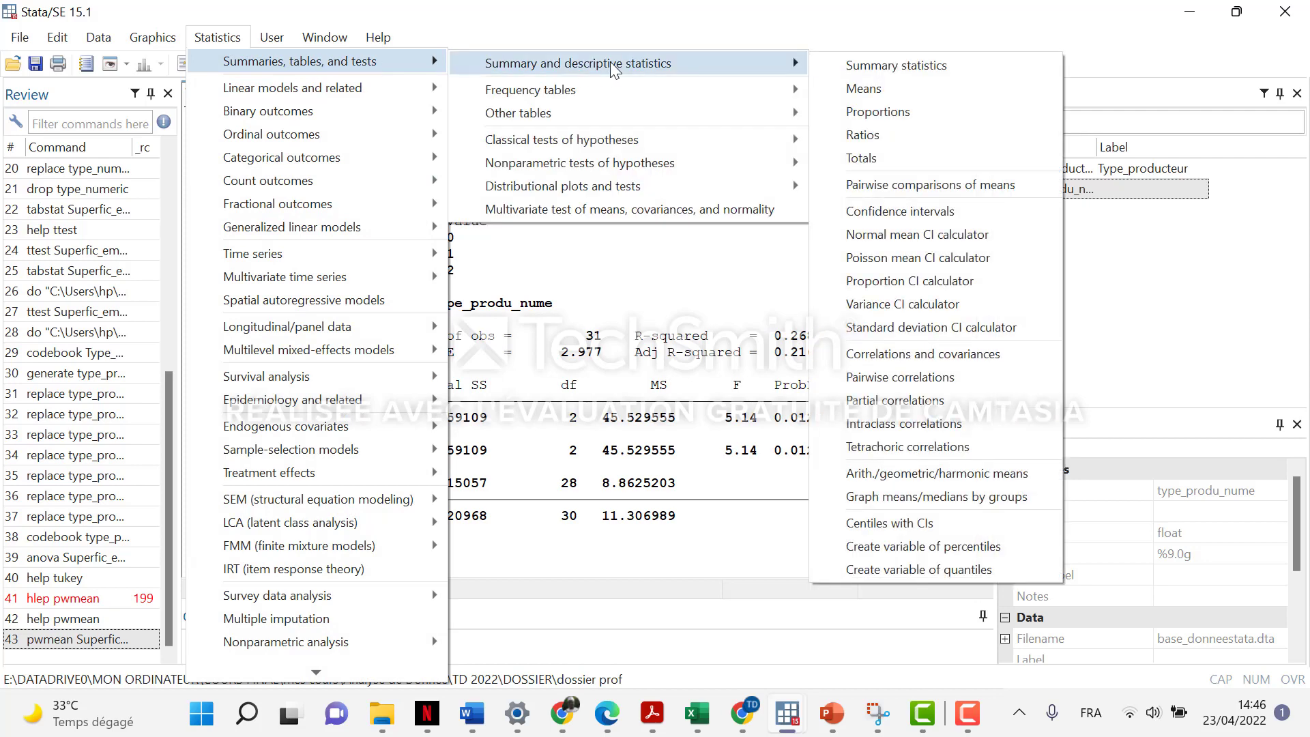
left_click(926, 188)
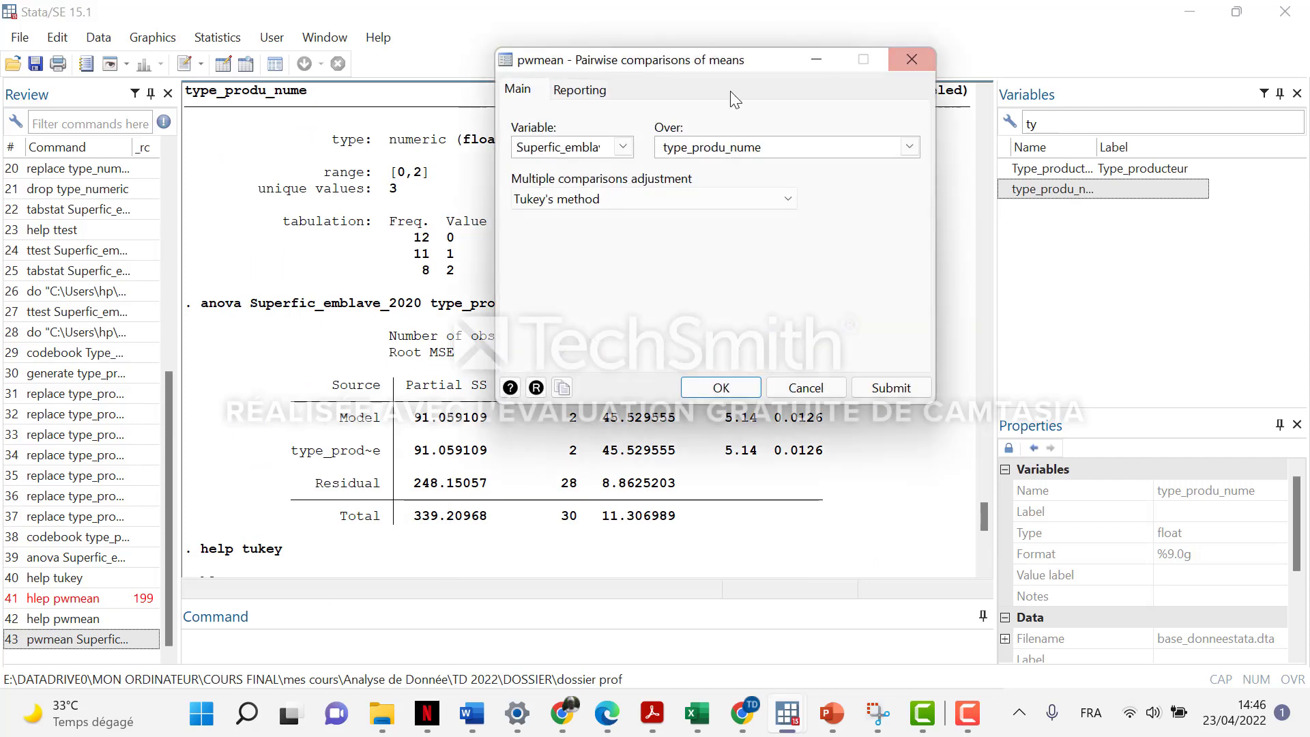
left_click(623, 147)
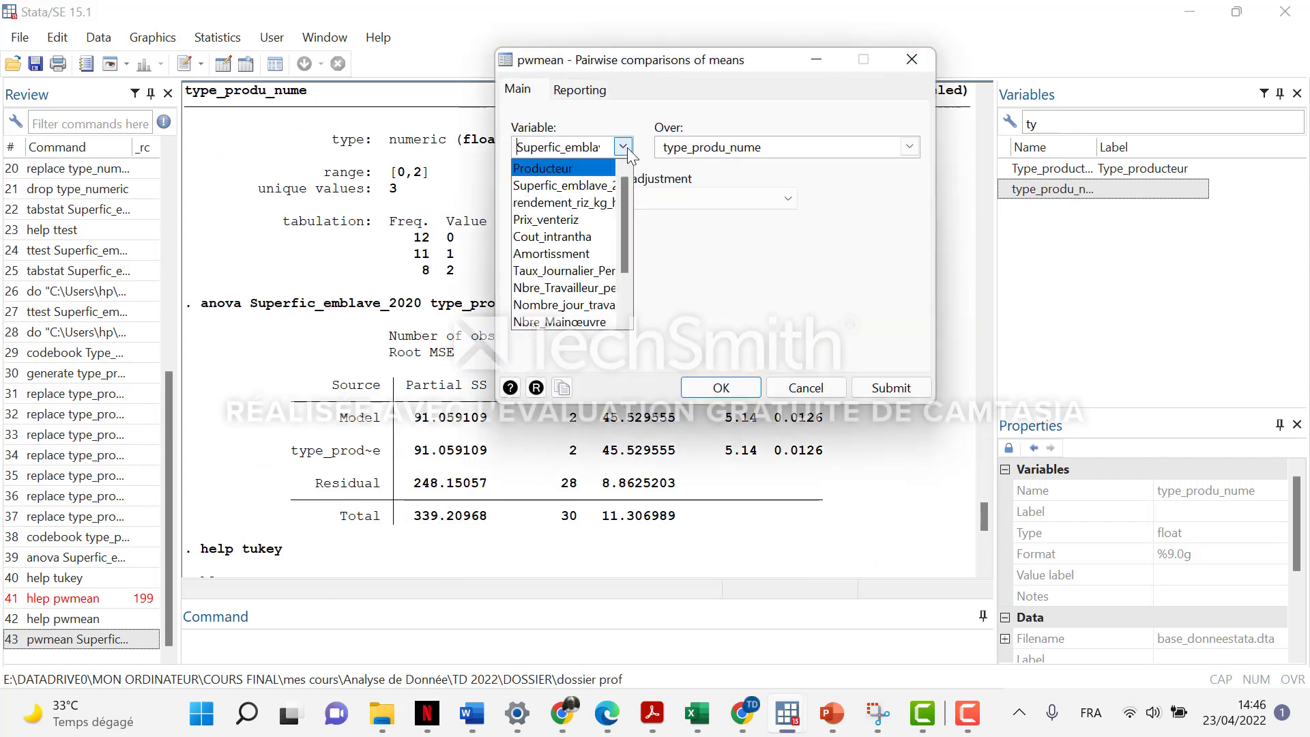
left_click(591, 187)
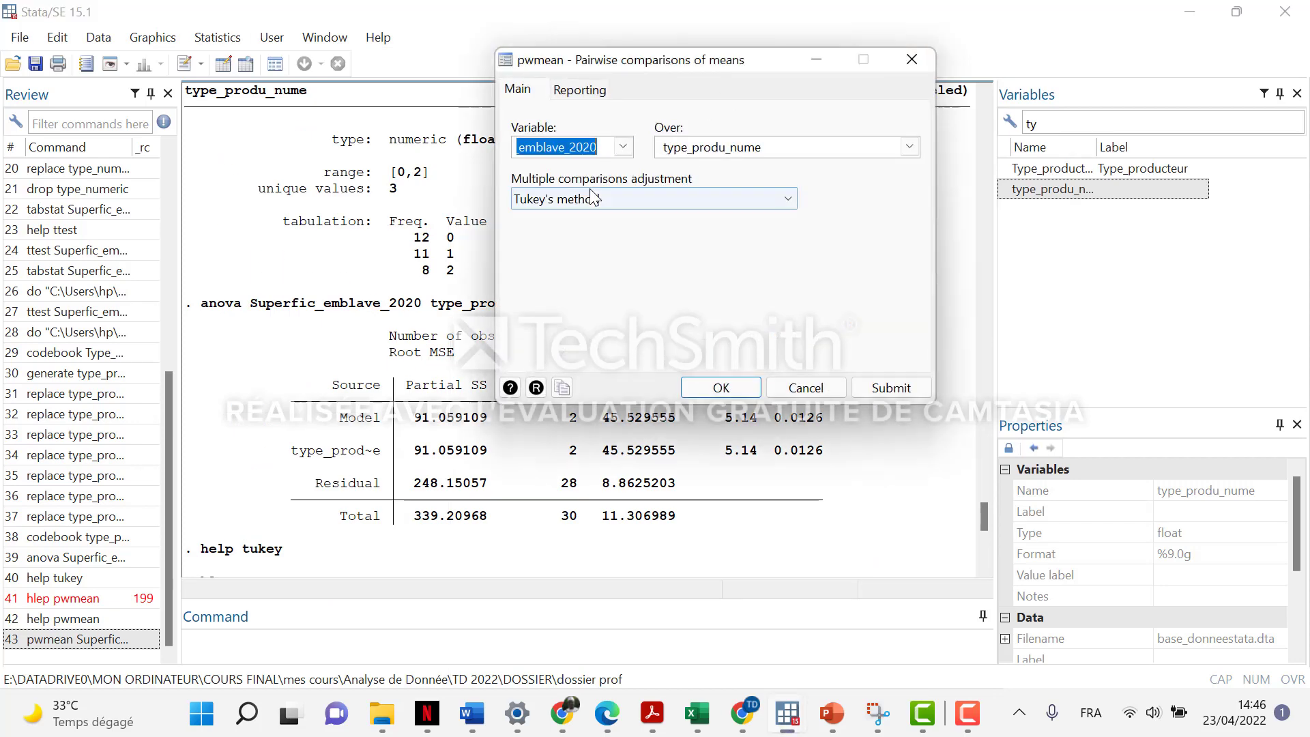
Step: Choose type_produ_nume as the grouping variable with Tukey's method as the multiple comparisons adjustment, and submit the comparison
left_click(908, 147)
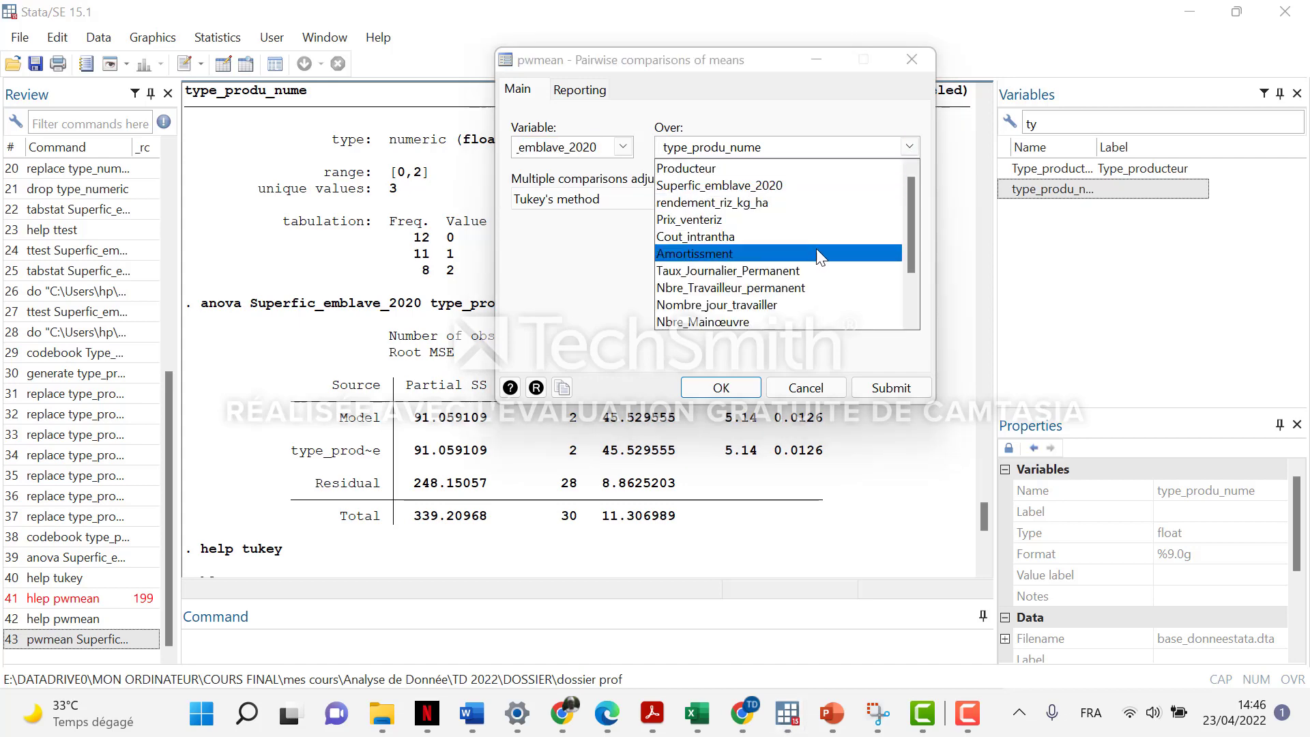
scroll(786, 315, "down", 2)
left_click(680, 324)
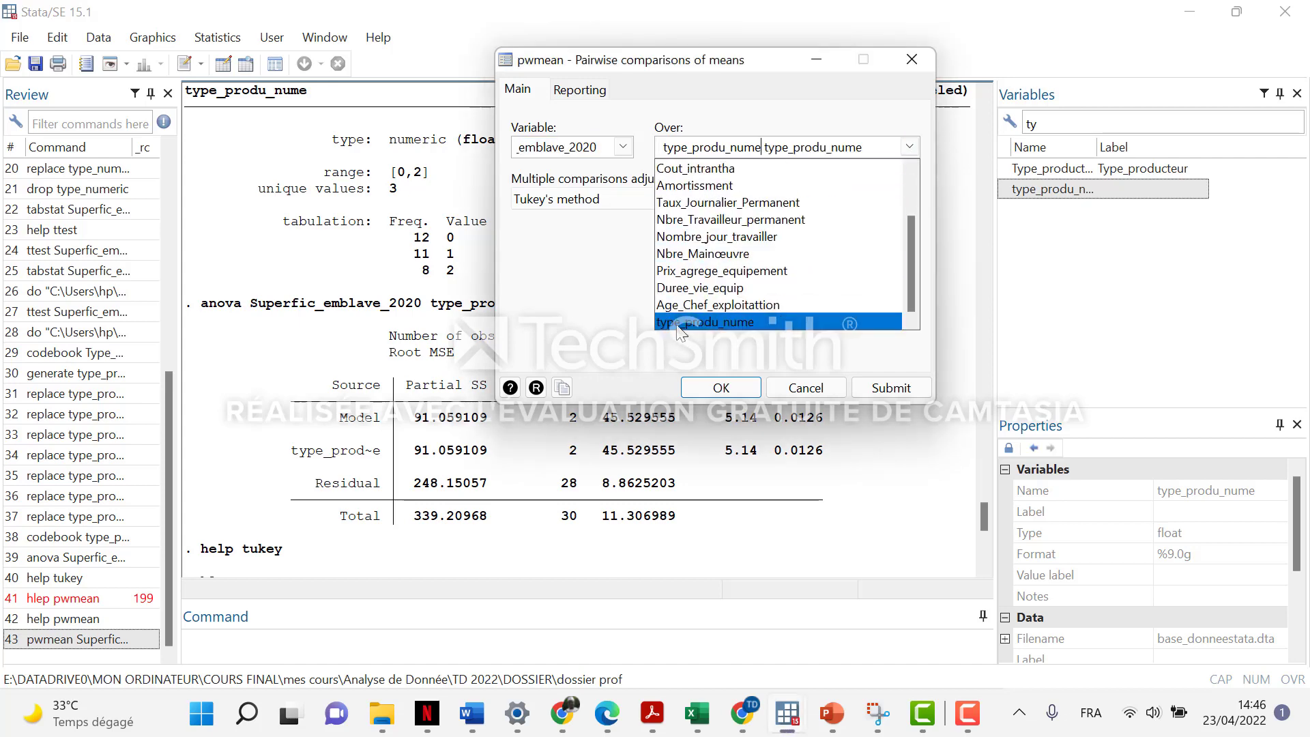
left_click(680, 323)
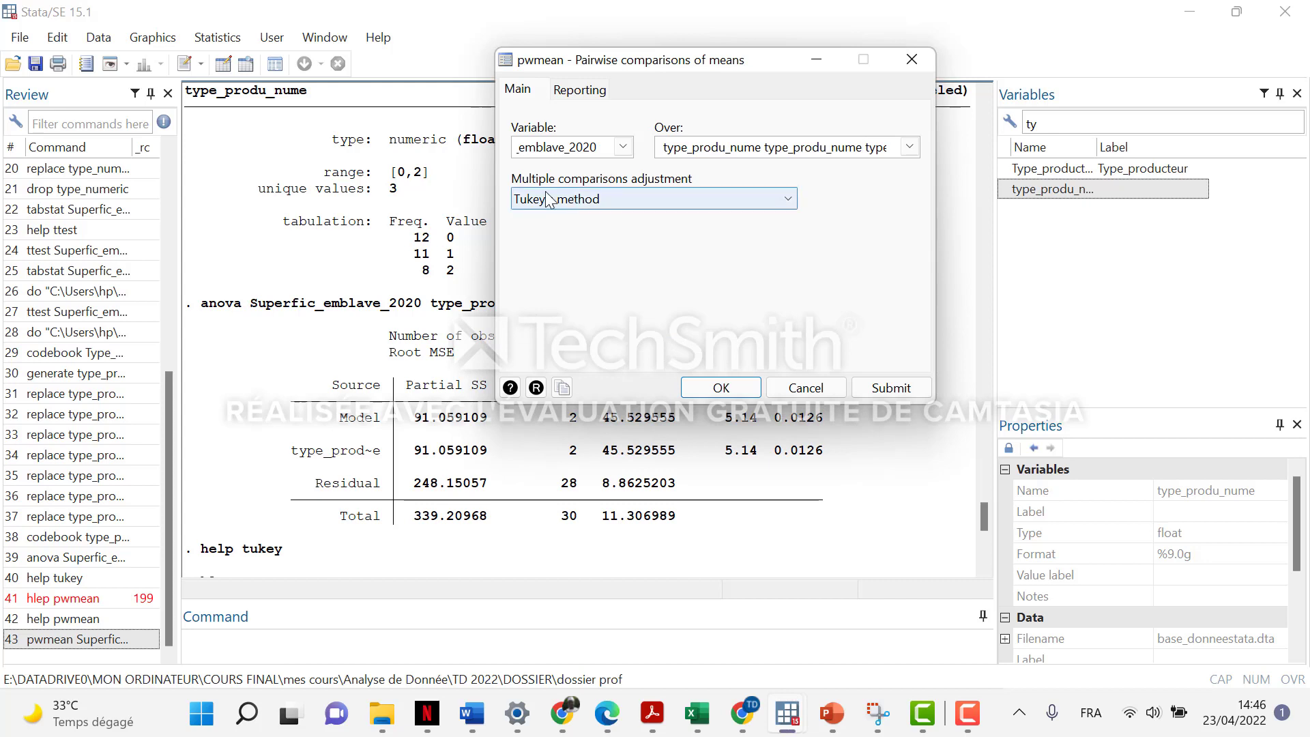
left_click(786, 199)
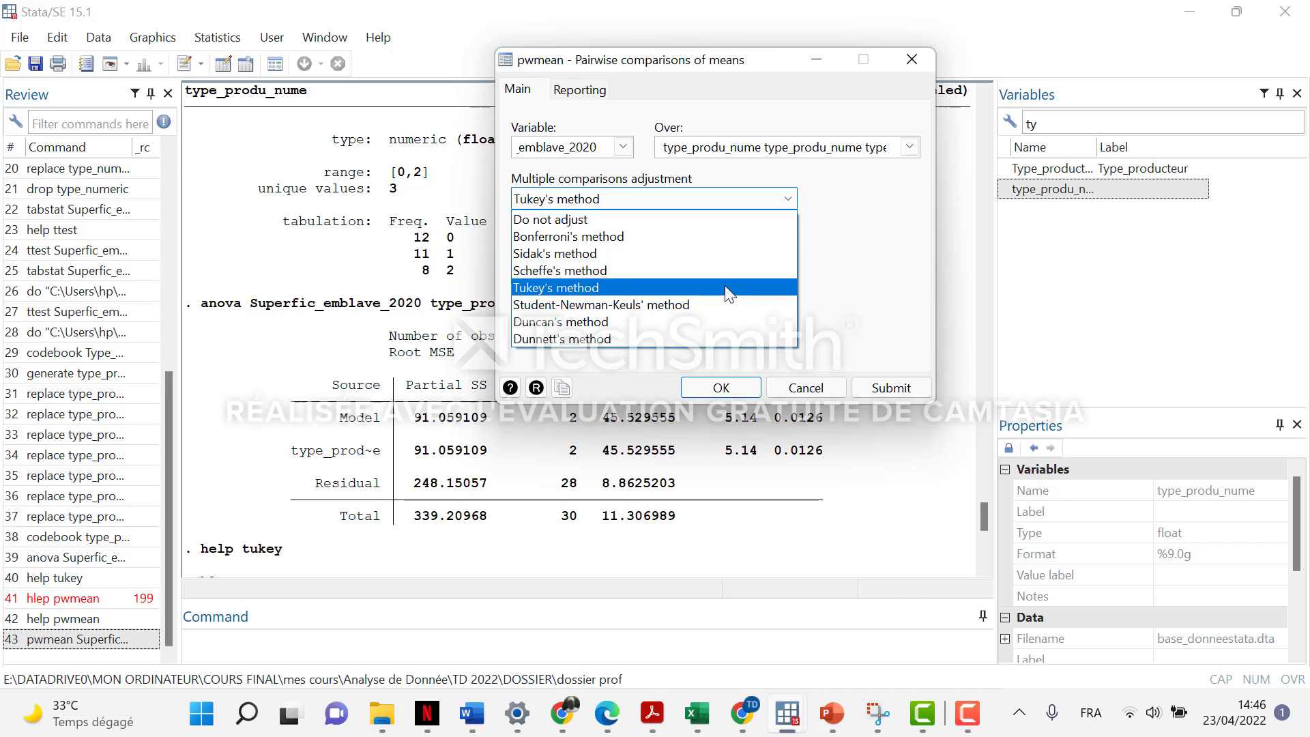
left_click(725, 287)
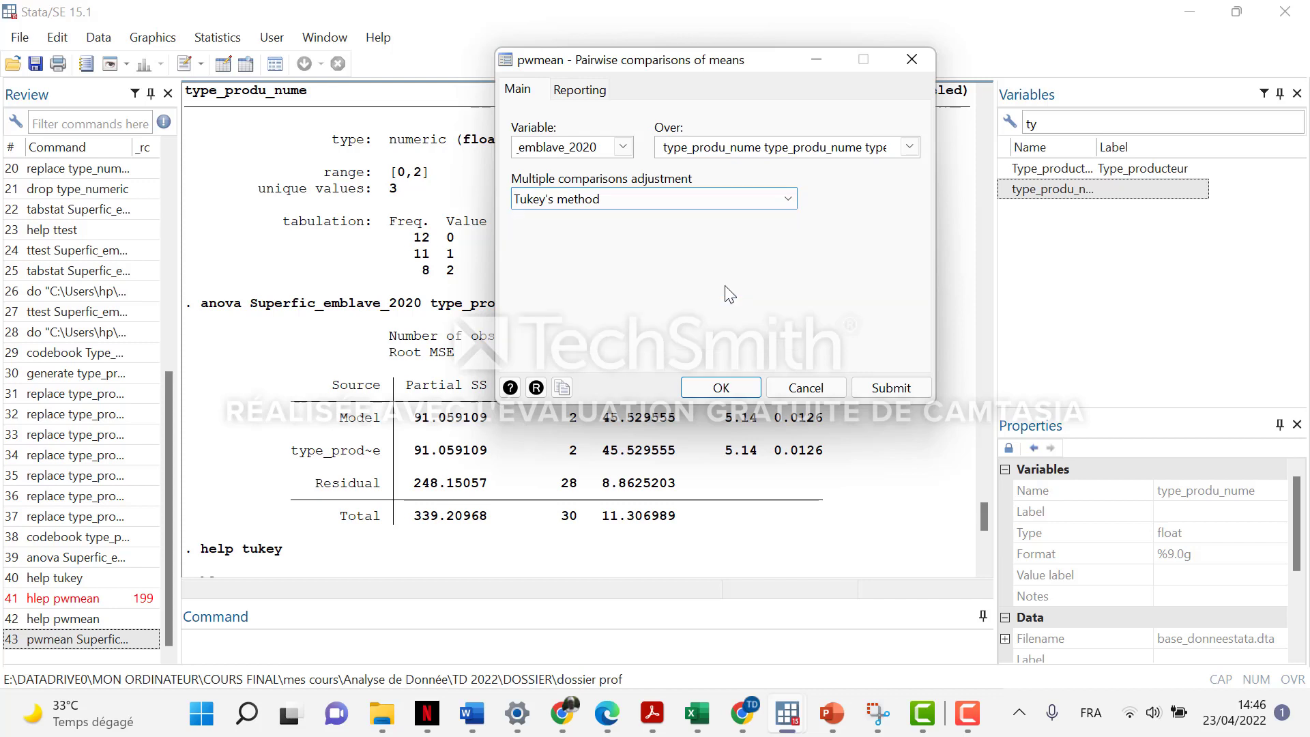
left_click(870, 390)
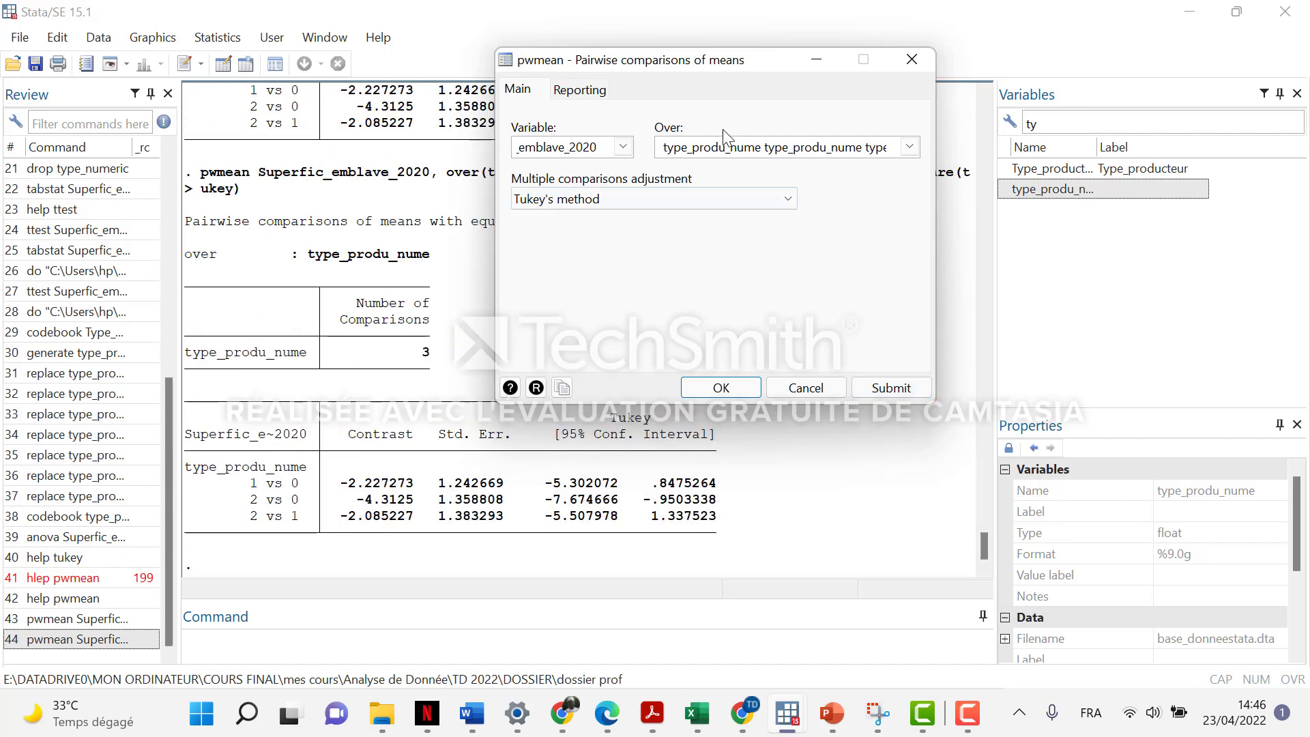
Step: Resubmit the pairwise comparison with an effects table showing p-values, and highlight the 2 vs 0 row of the results
left_click_drag(718, 68, 823, 126)
left_click(683, 151)
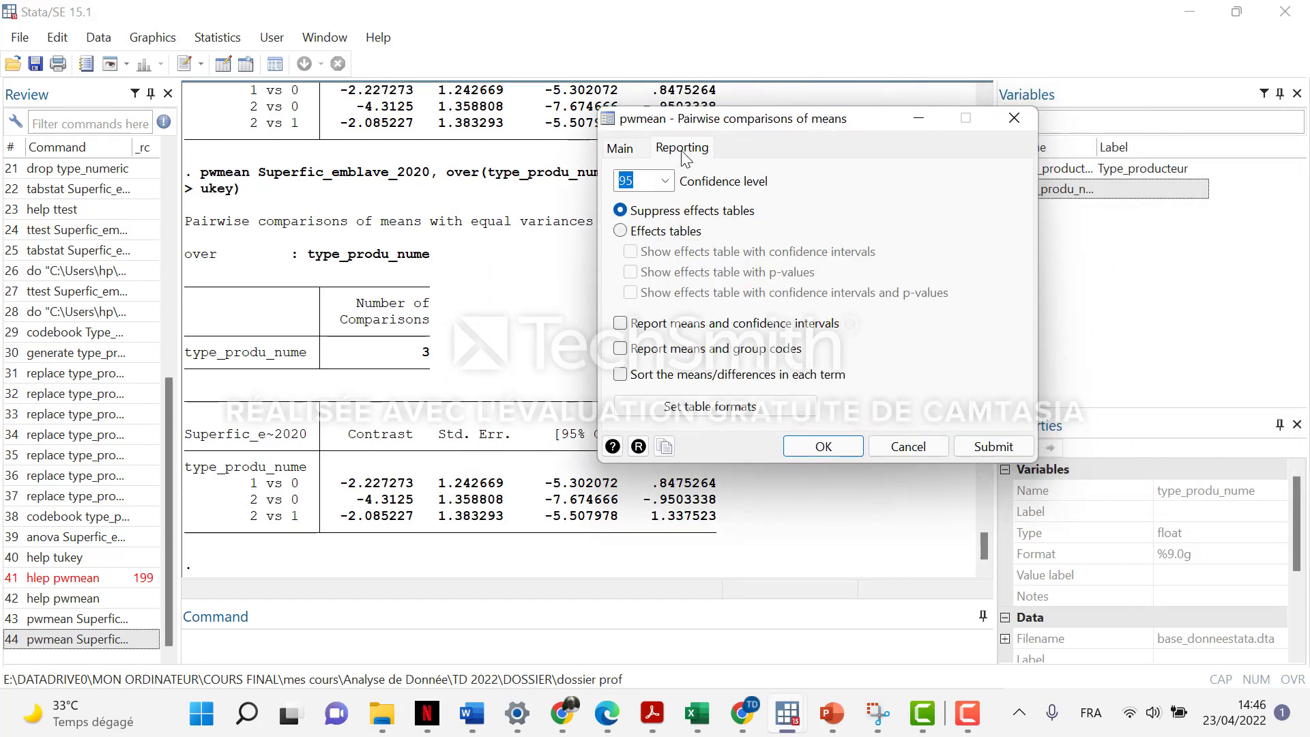
left_click(622, 231)
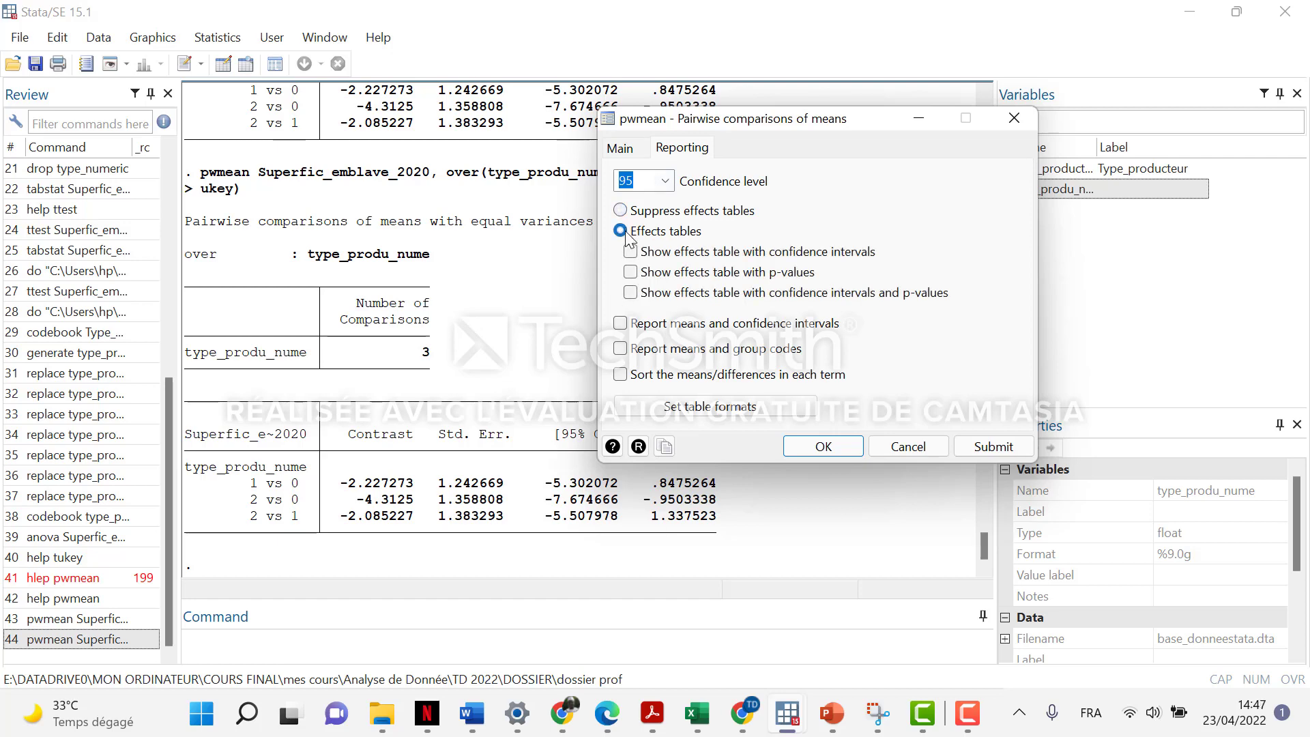
left_click(637, 273)
left_click(982, 445)
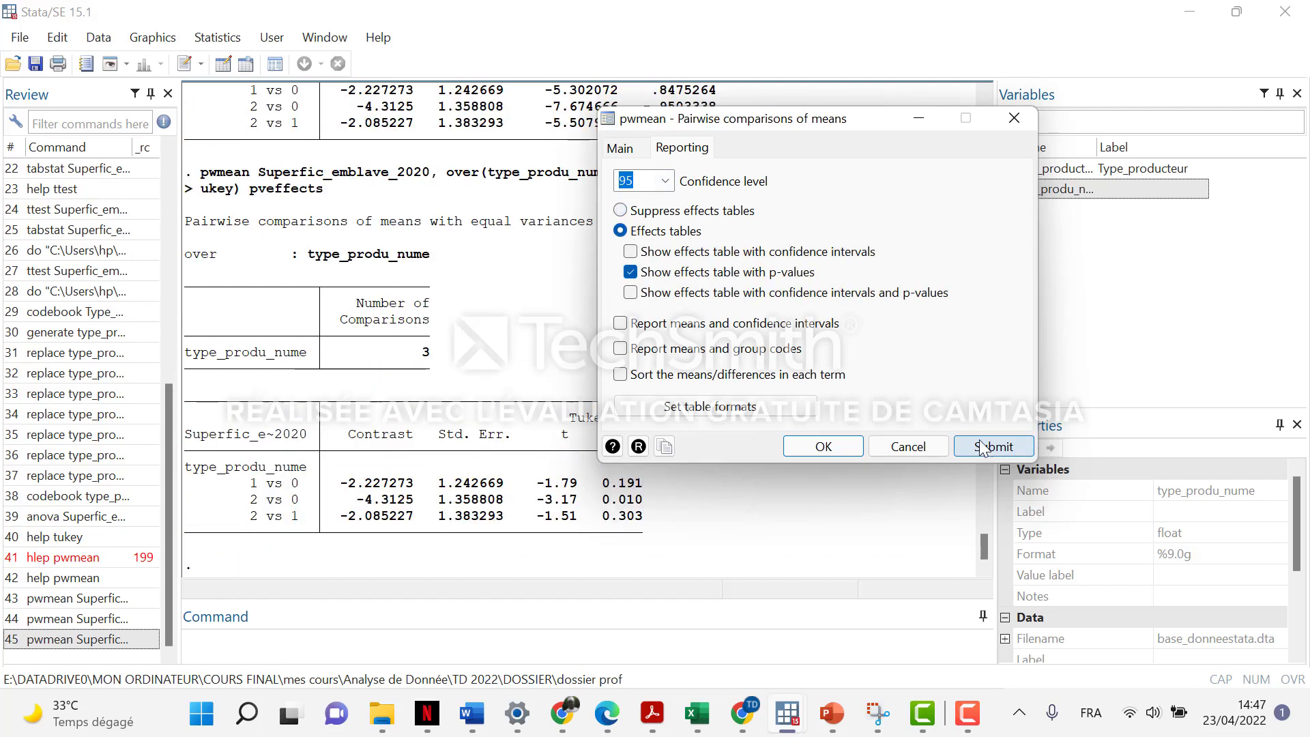
left_click_drag(835, 126, 1088, 143)
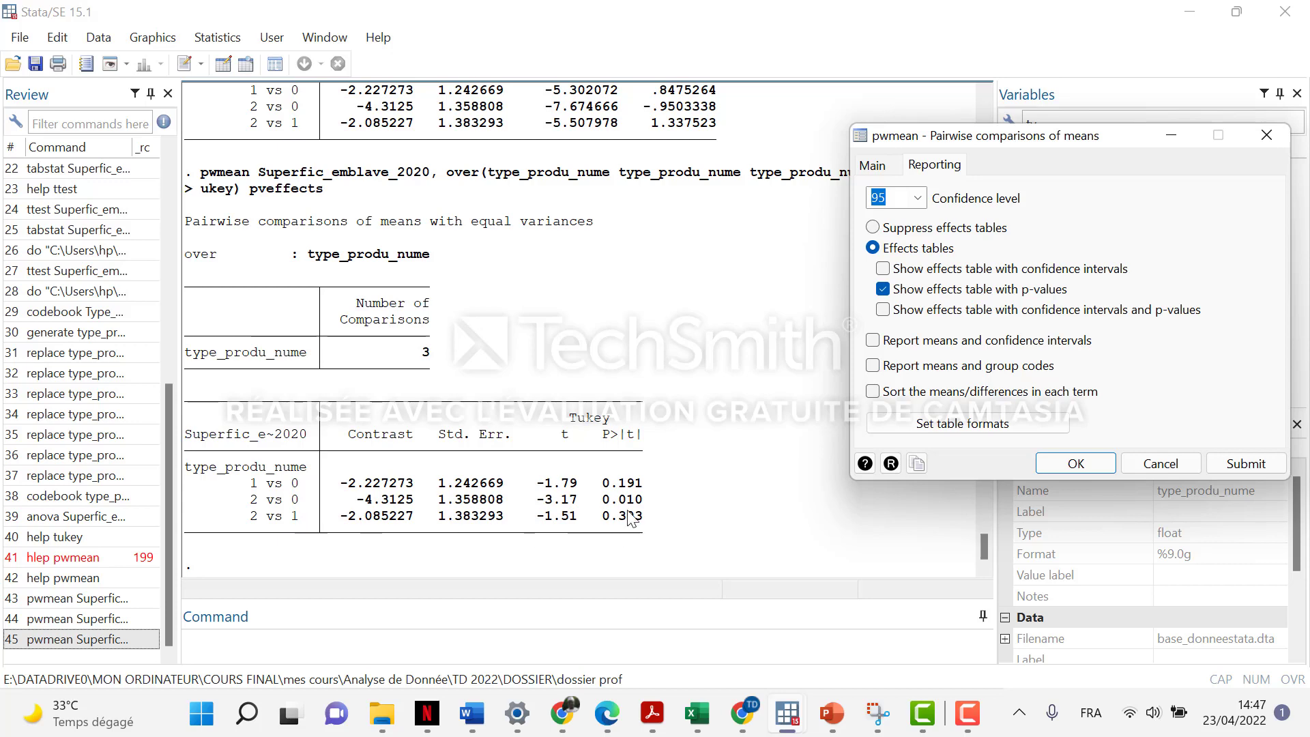
left_click_drag(642, 500, 240, 506)
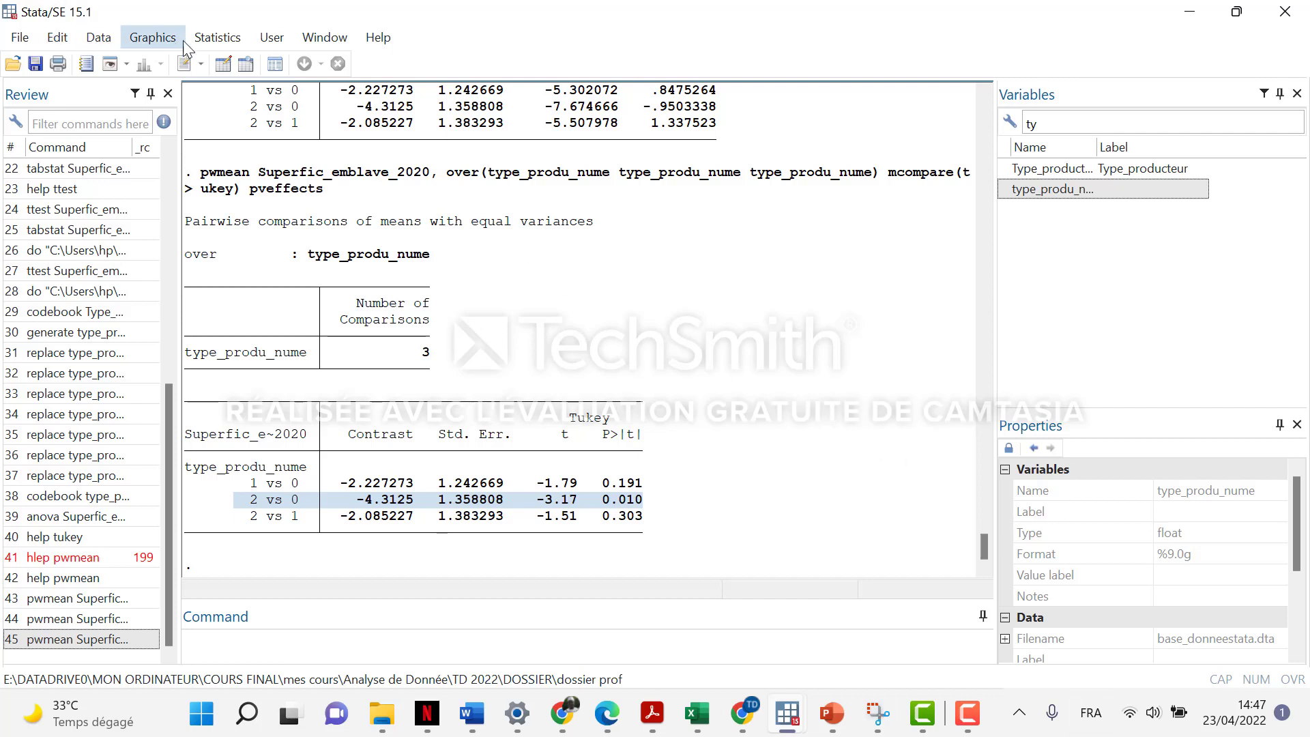
Step: Reopen the Analysis of variance and covariance dialog and select Superfic_emblave_2020 as the dependent variable again
left_click(225, 40)
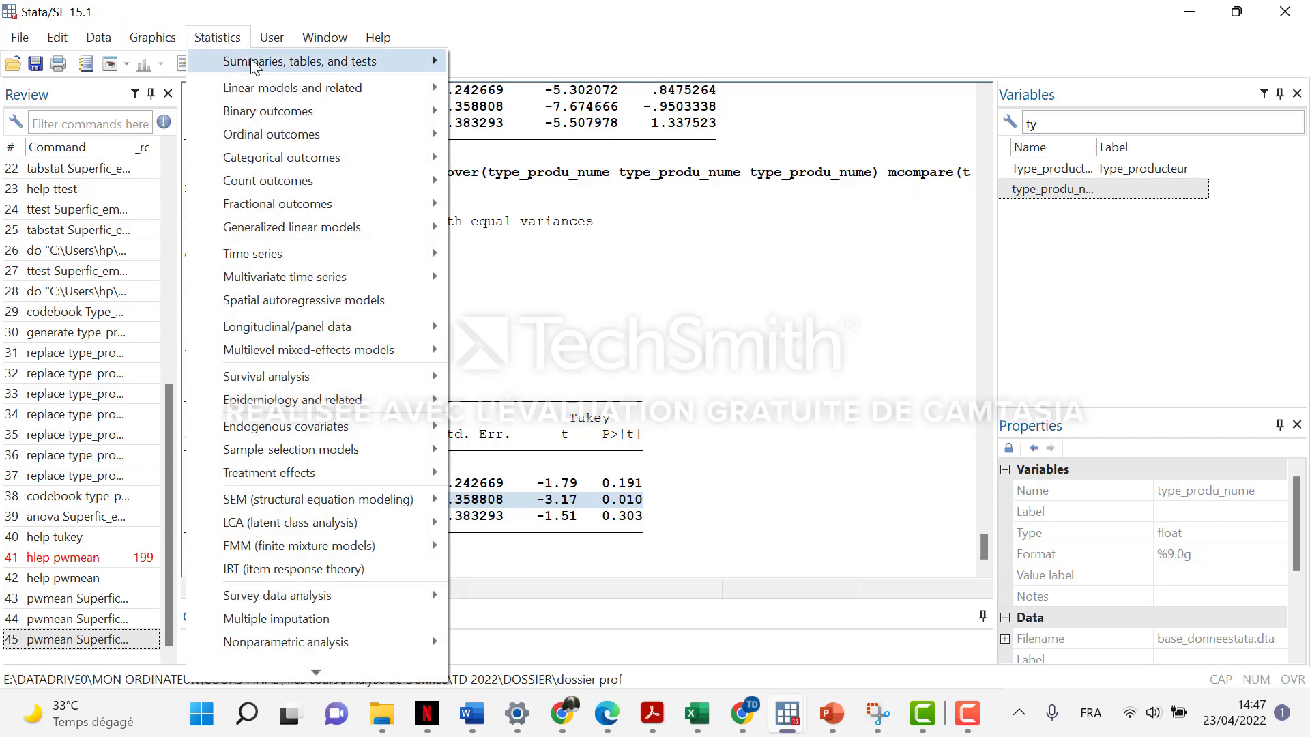
mouse_move(254, 64)
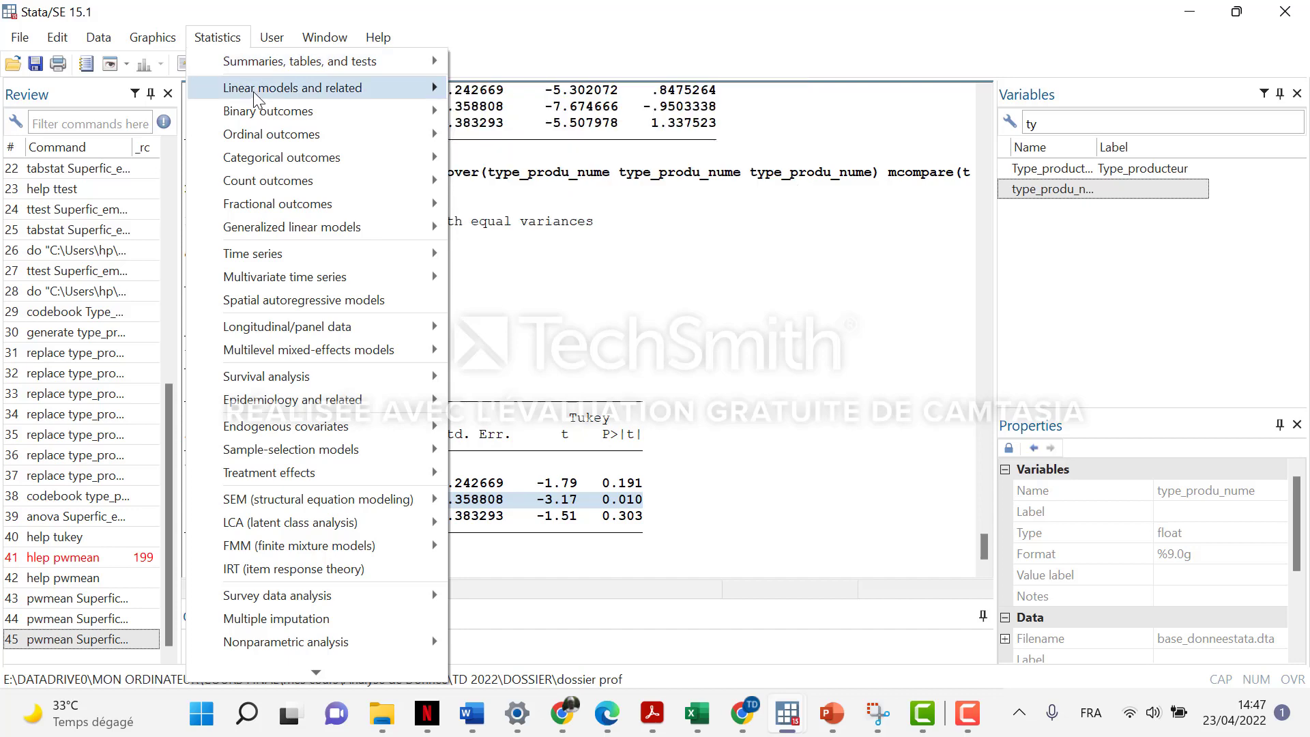
mouse_move(273, 89)
mouse_move(518, 106)
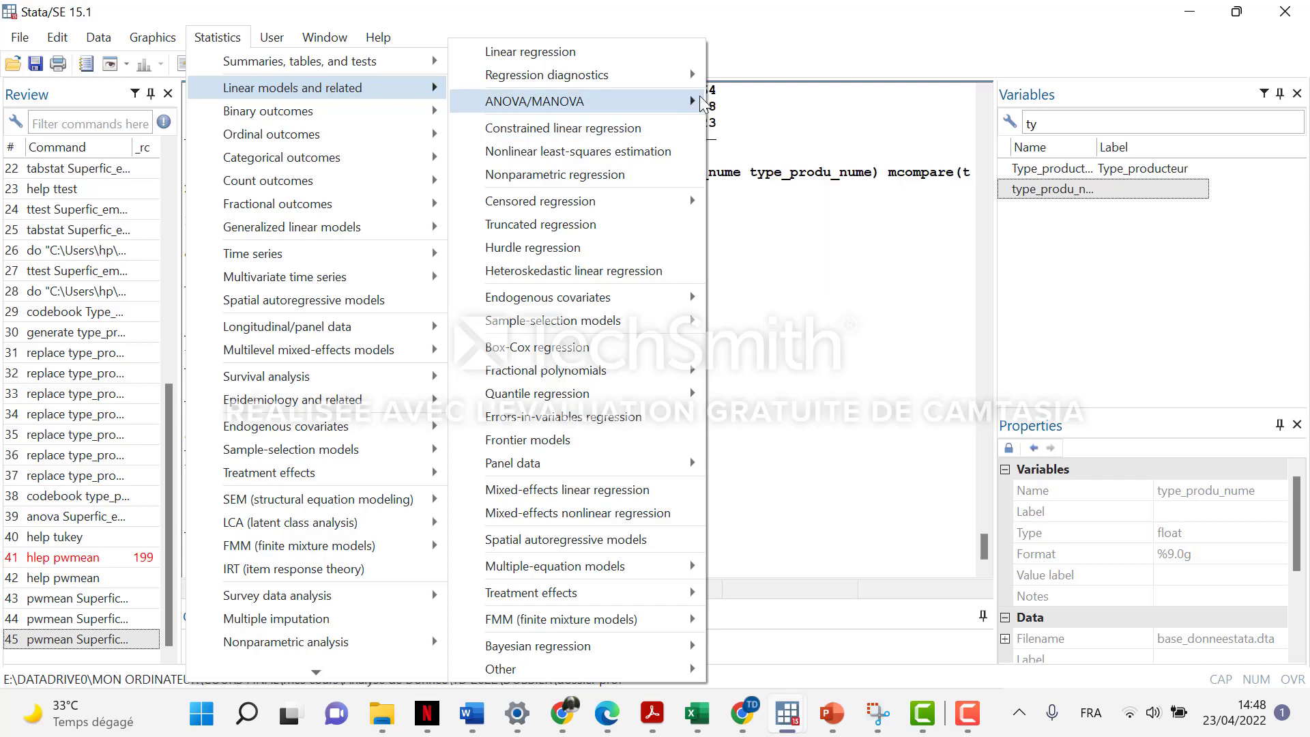
left_click(754, 104)
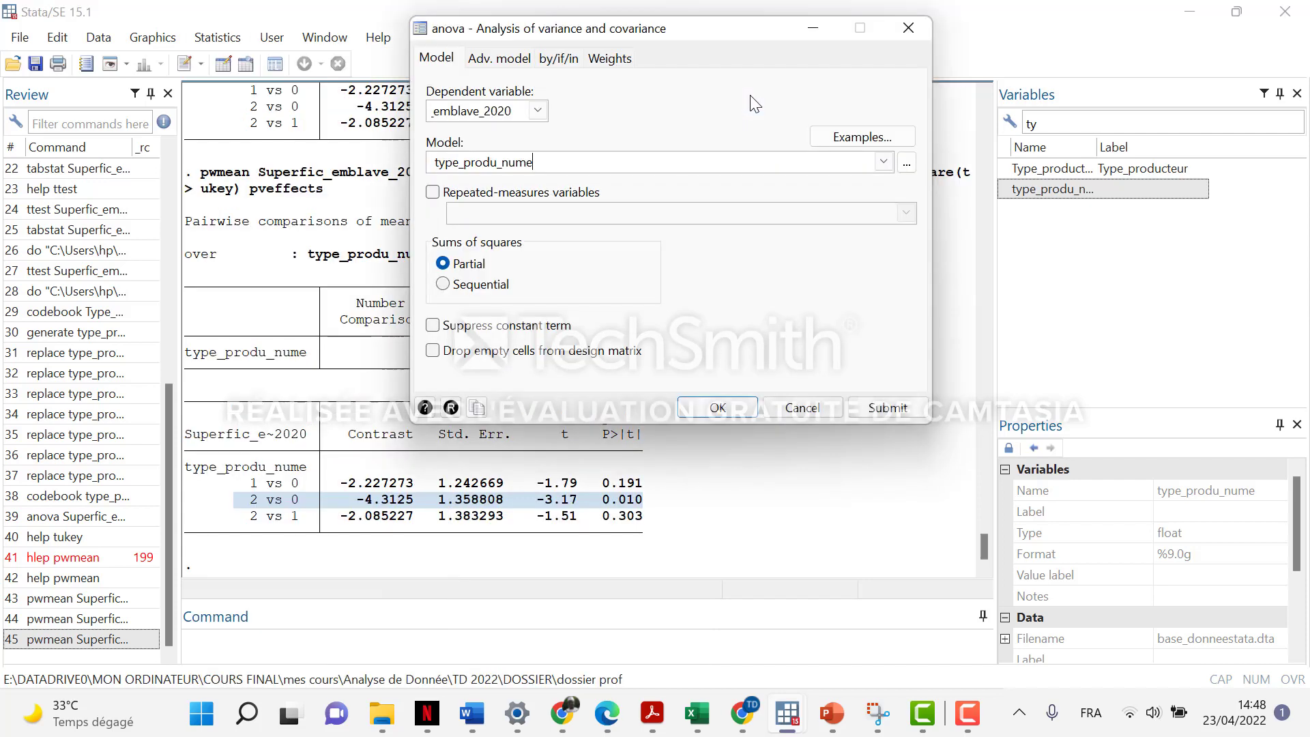
left_click(538, 110)
left_click(508, 148)
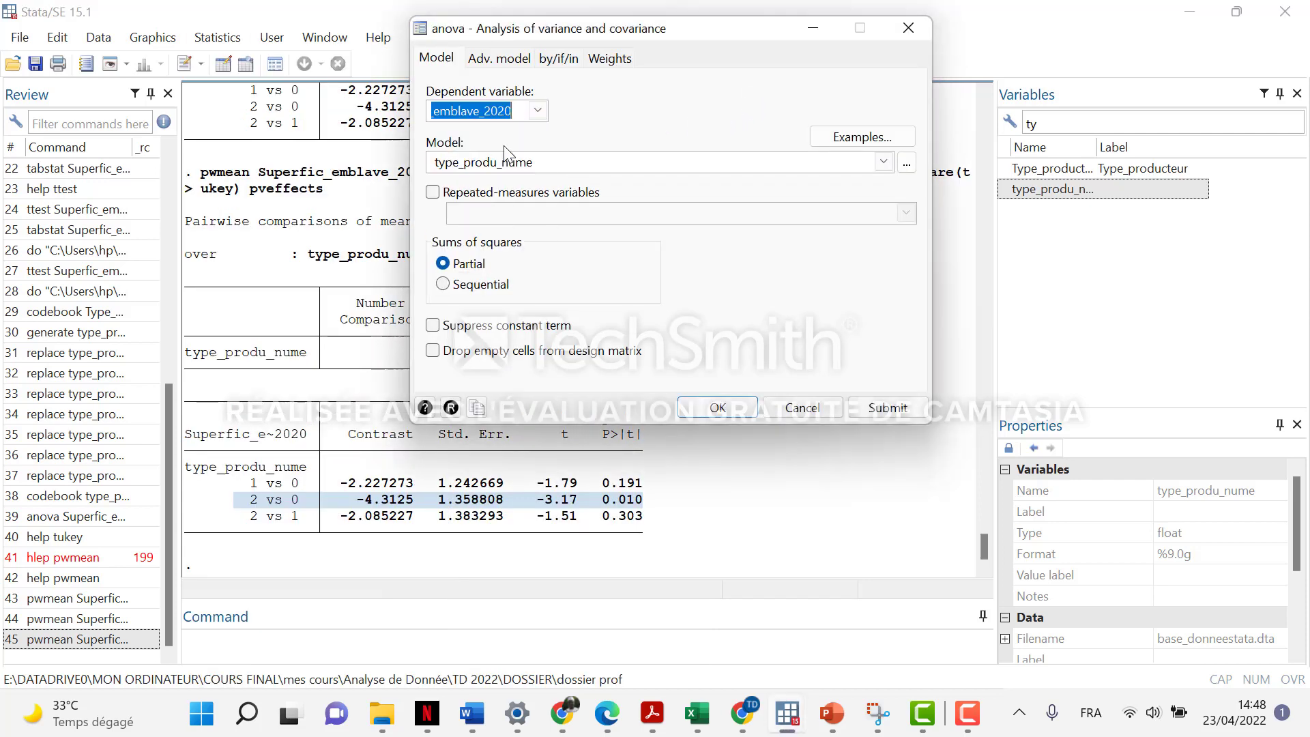
Step: Submit the ANOVA with type_produ_nume as the model term and highlight the Prob>F value in the Model row
left_click(882, 162)
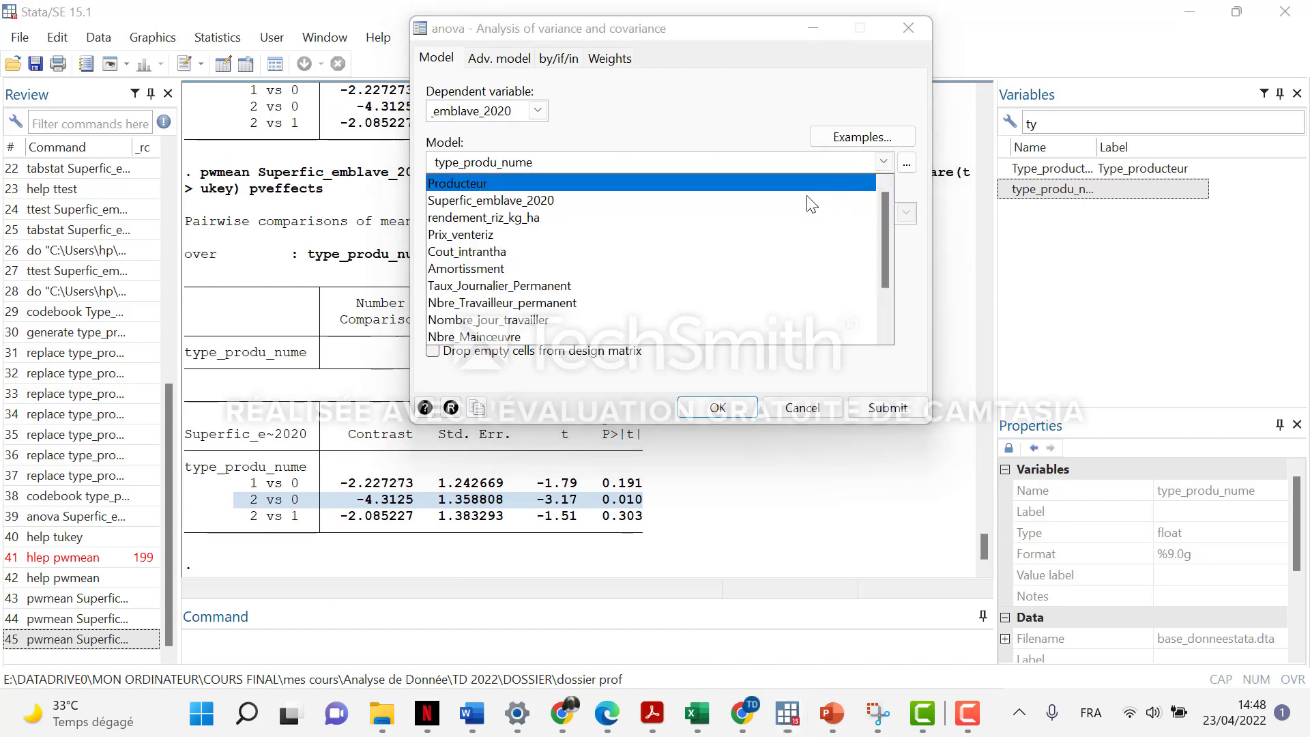
scroll(736, 321, "down", 2)
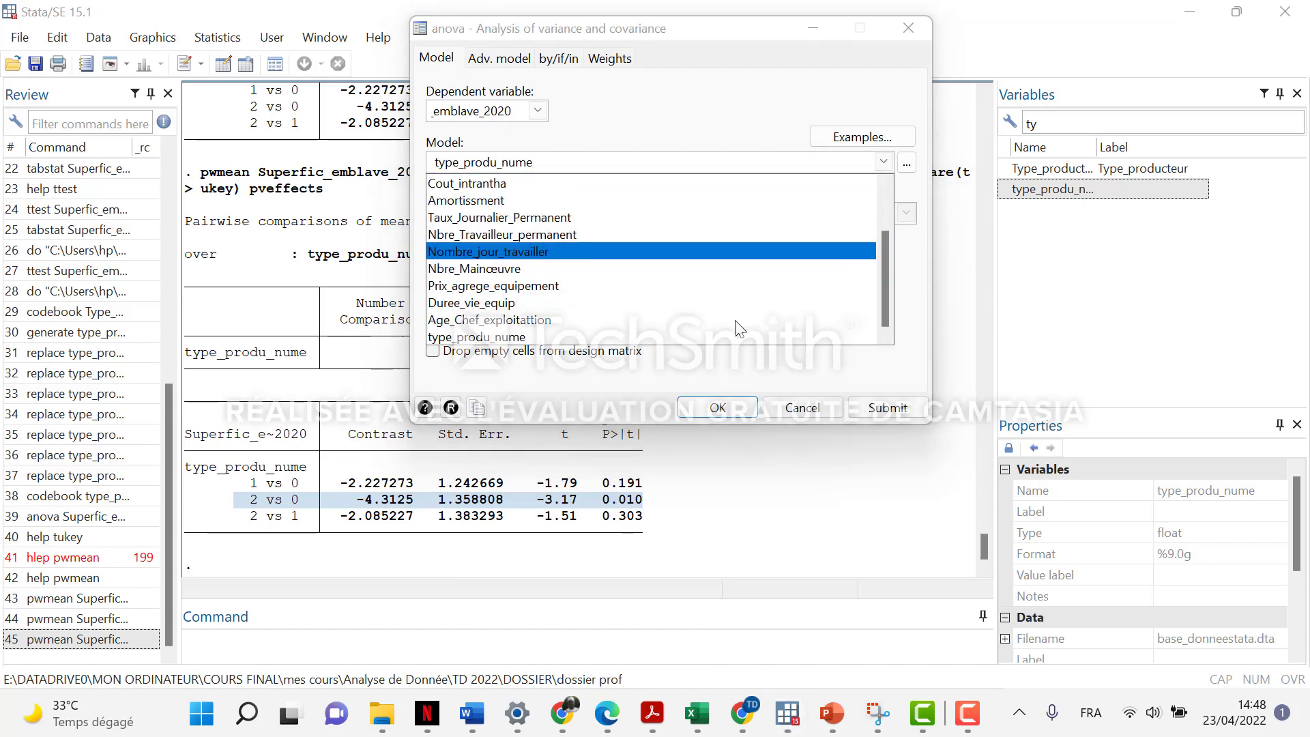
left_click(736, 337)
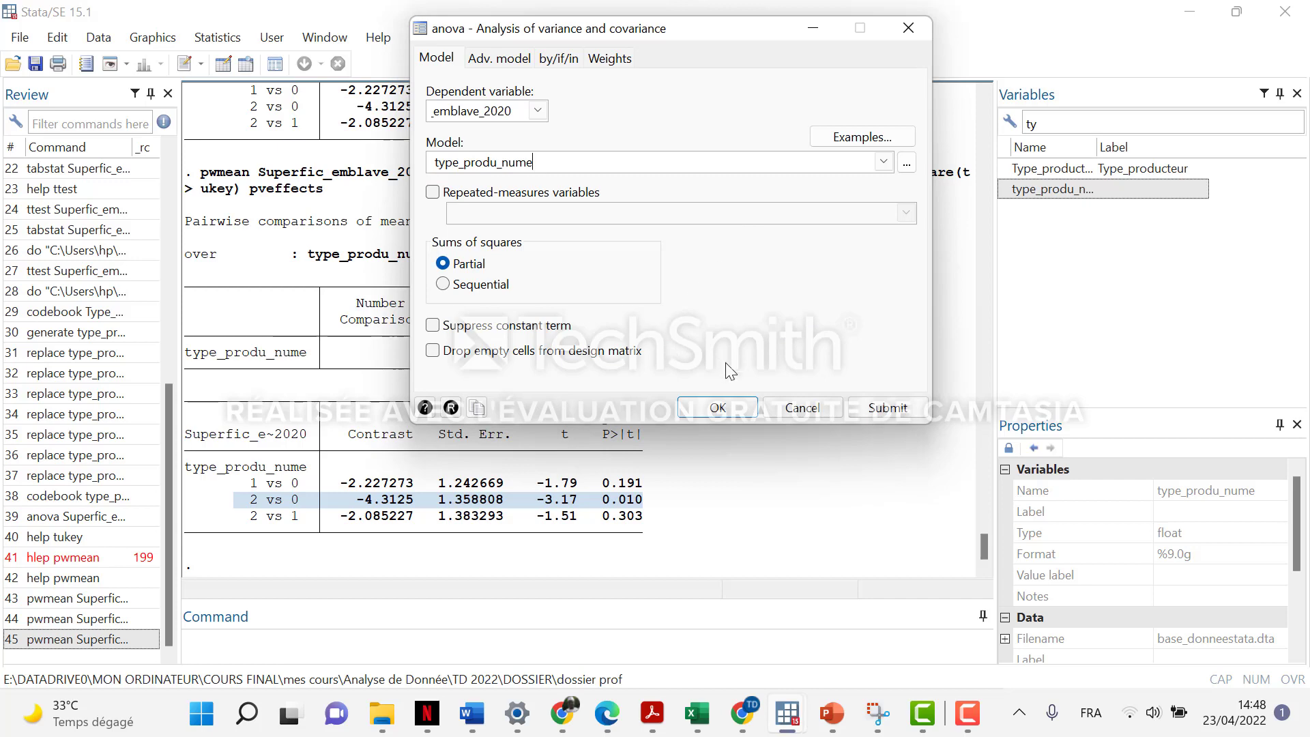
left_click(867, 408)
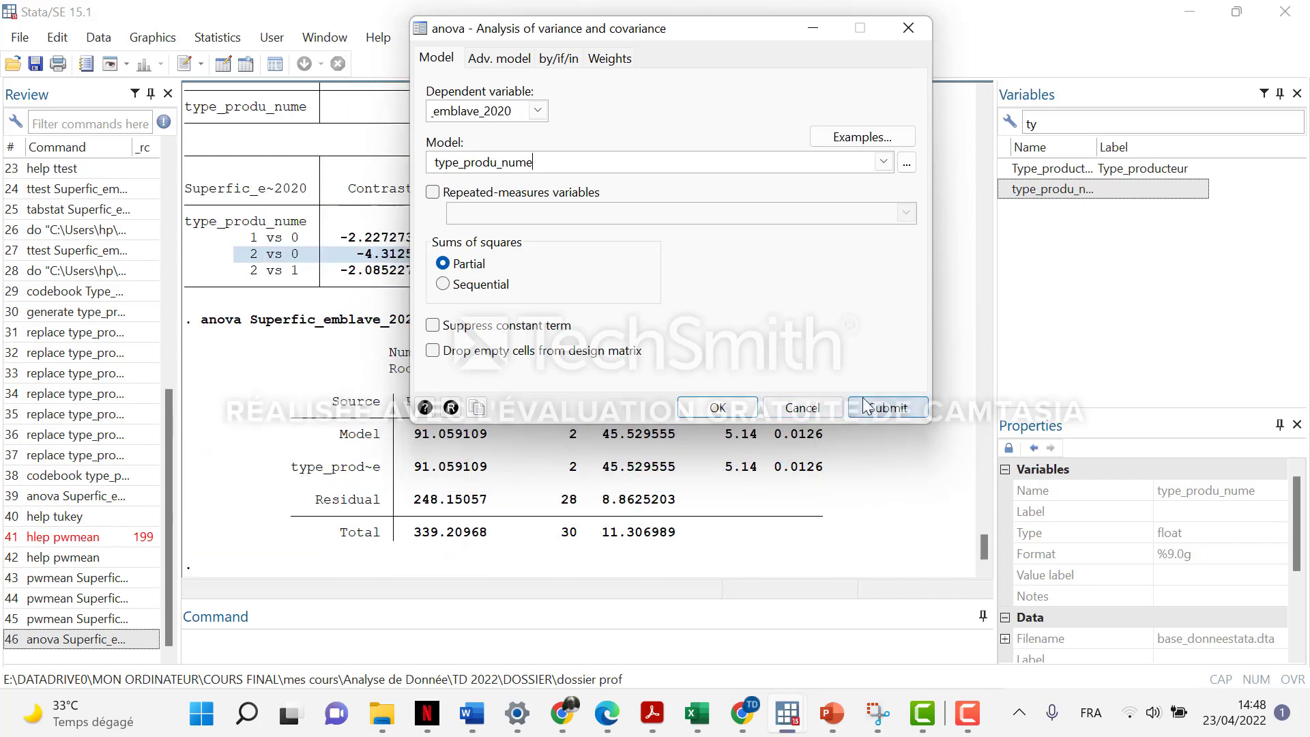
left_click_drag(725, 32, 1305, 63)
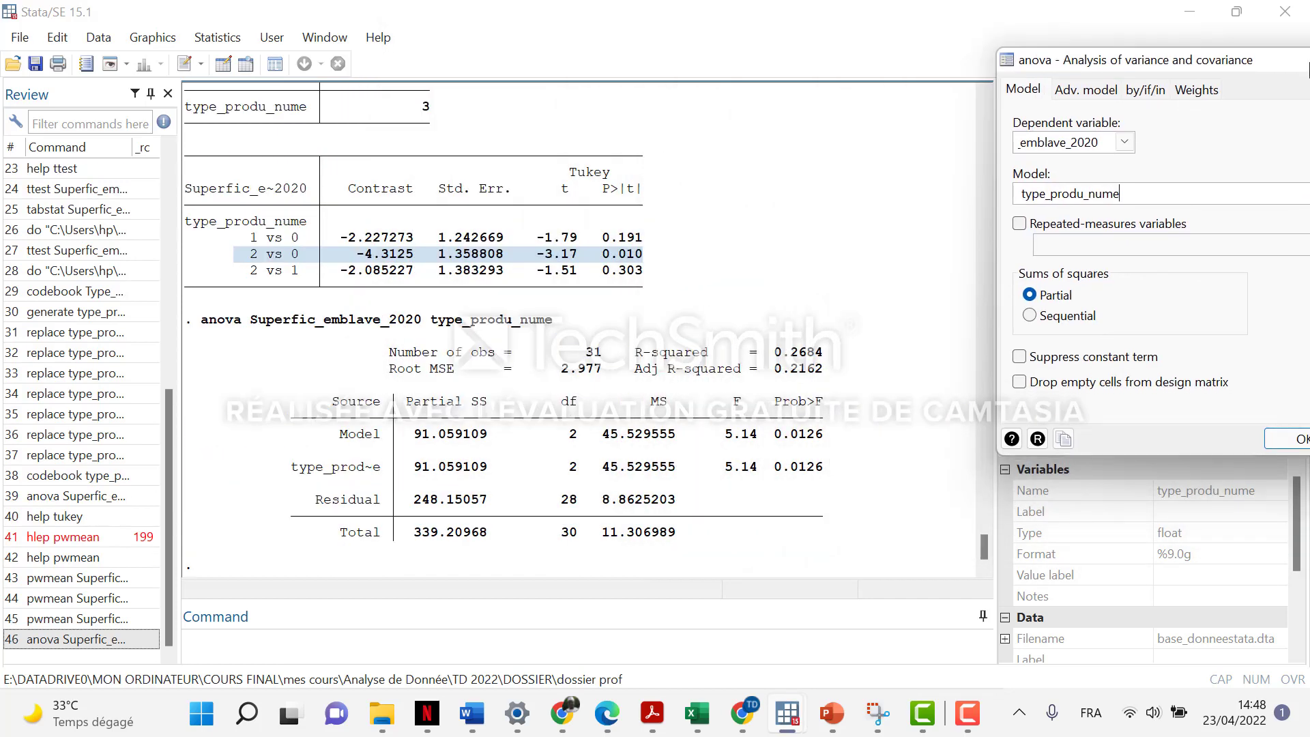
left_click_drag(829, 441, 776, 447)
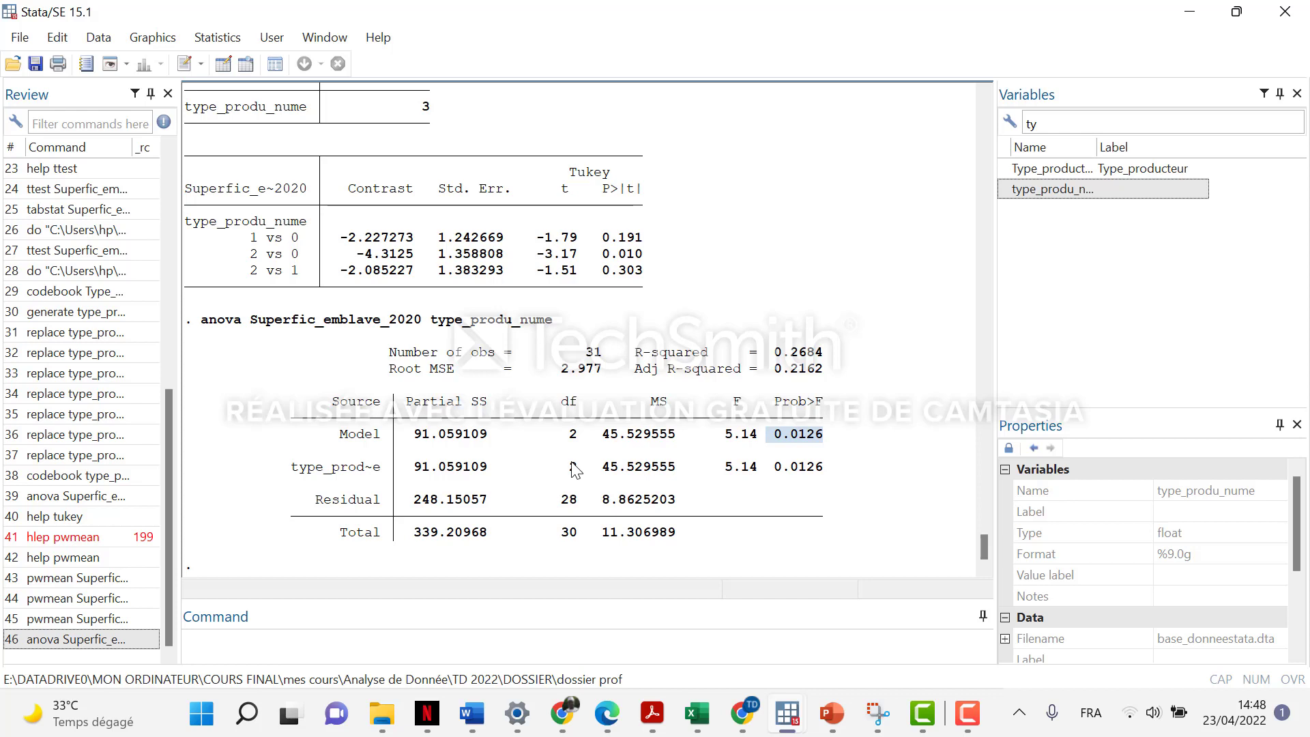
Step: Reopen the Pairwise comparisons of means dialog and select Superfic_emblave_2020 in its main settings
left_click(219, 41)
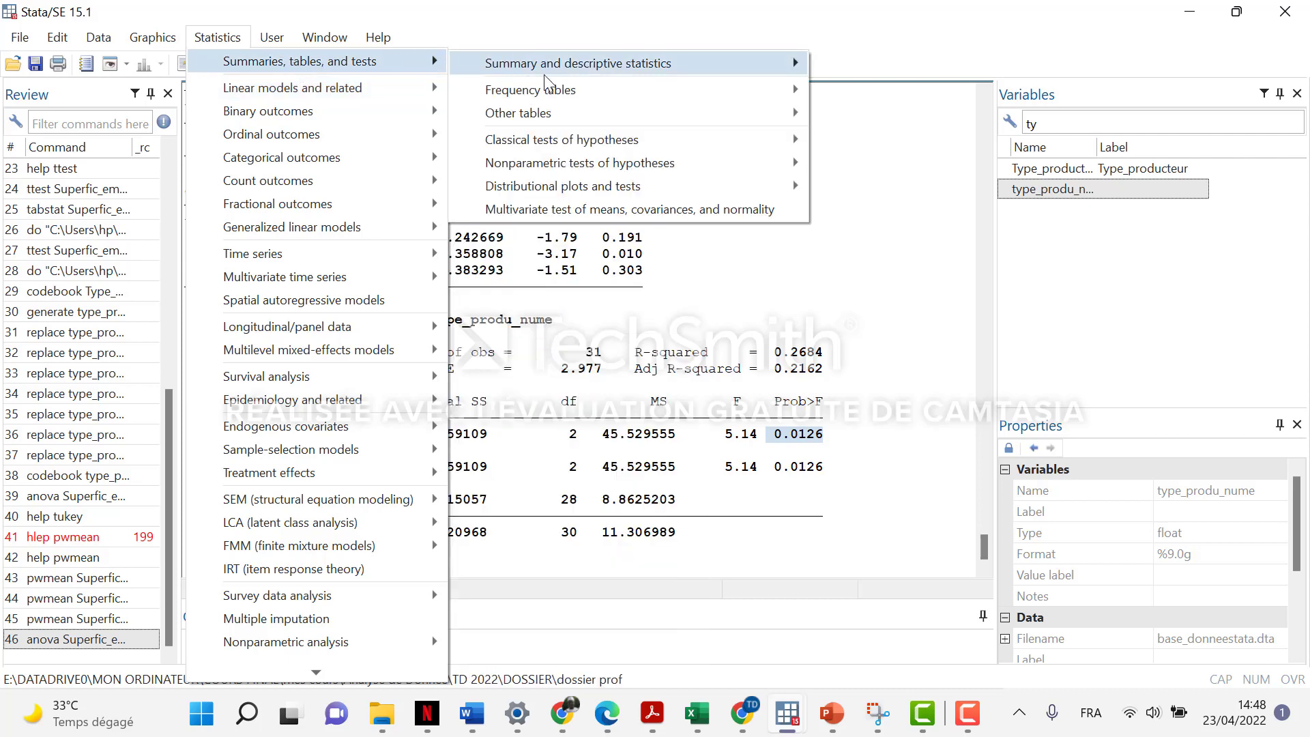
mouse_move(585, 73)
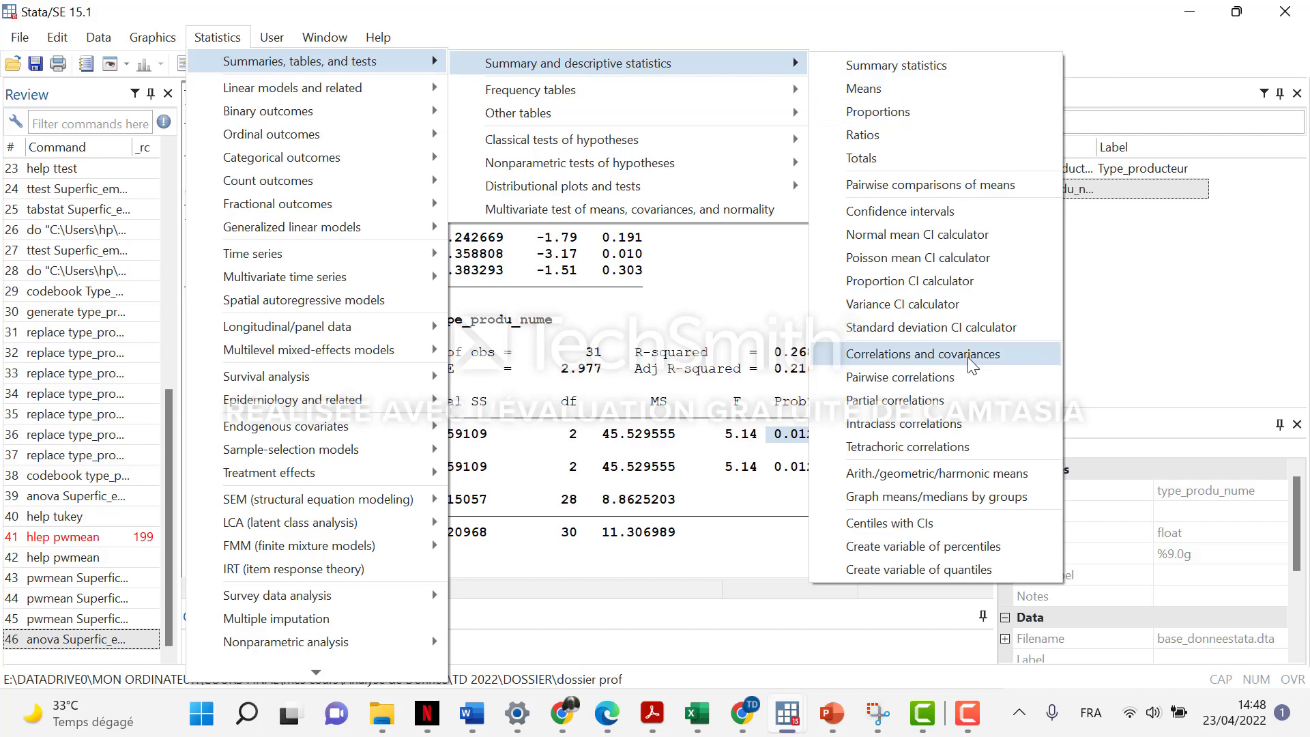
left_click(967, 186)
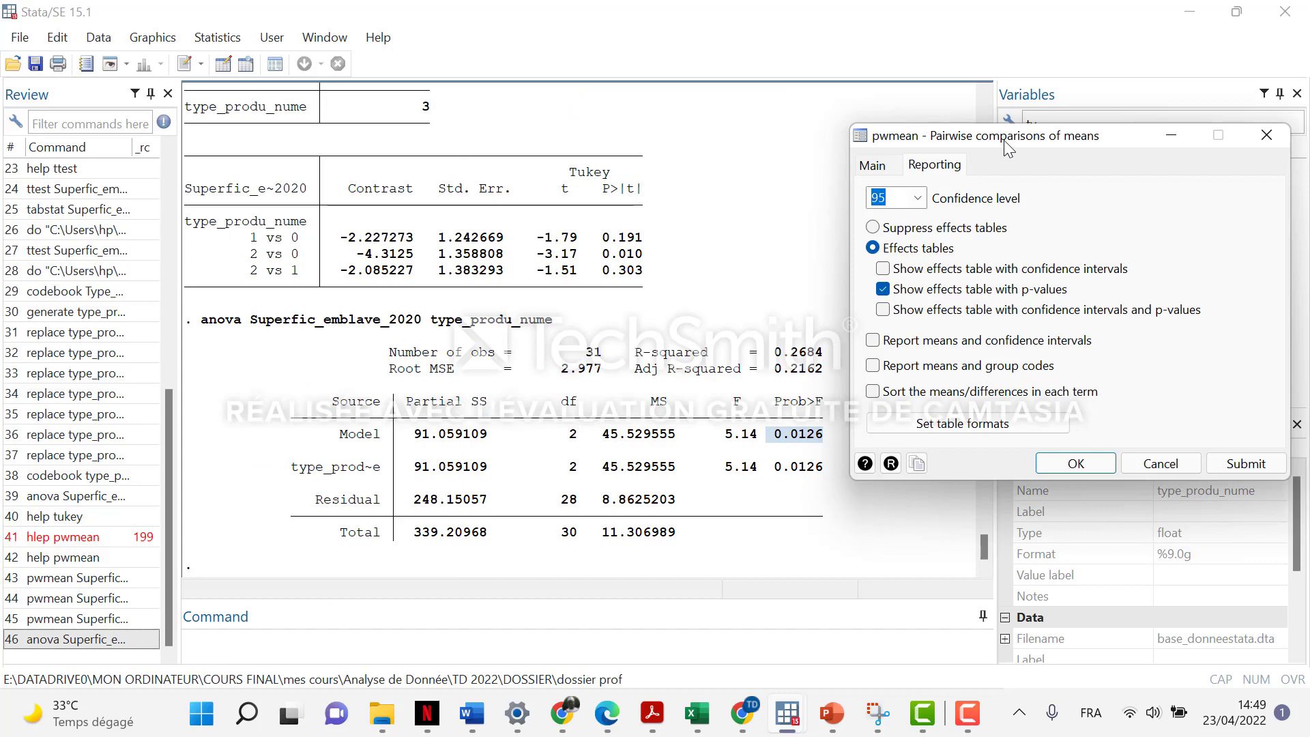
left_click_drag(1028, 138, 486, 118)
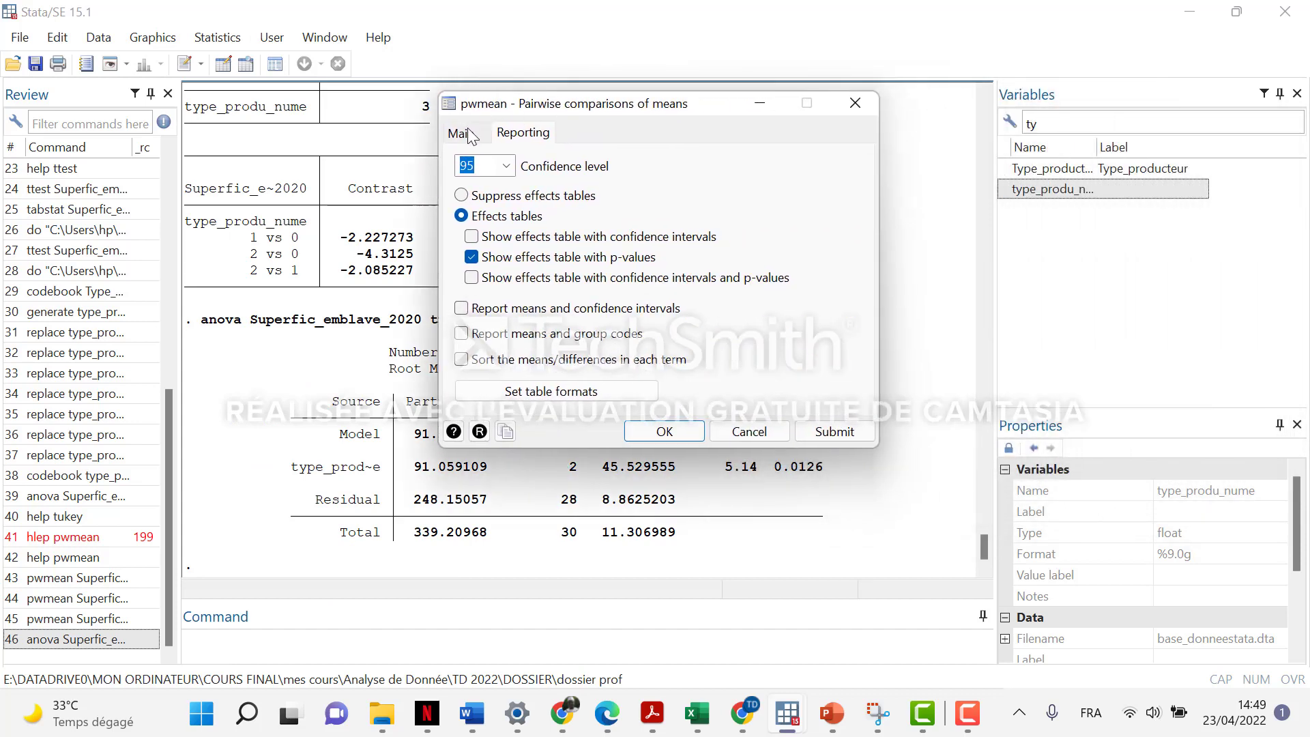
left_click(468, 134)
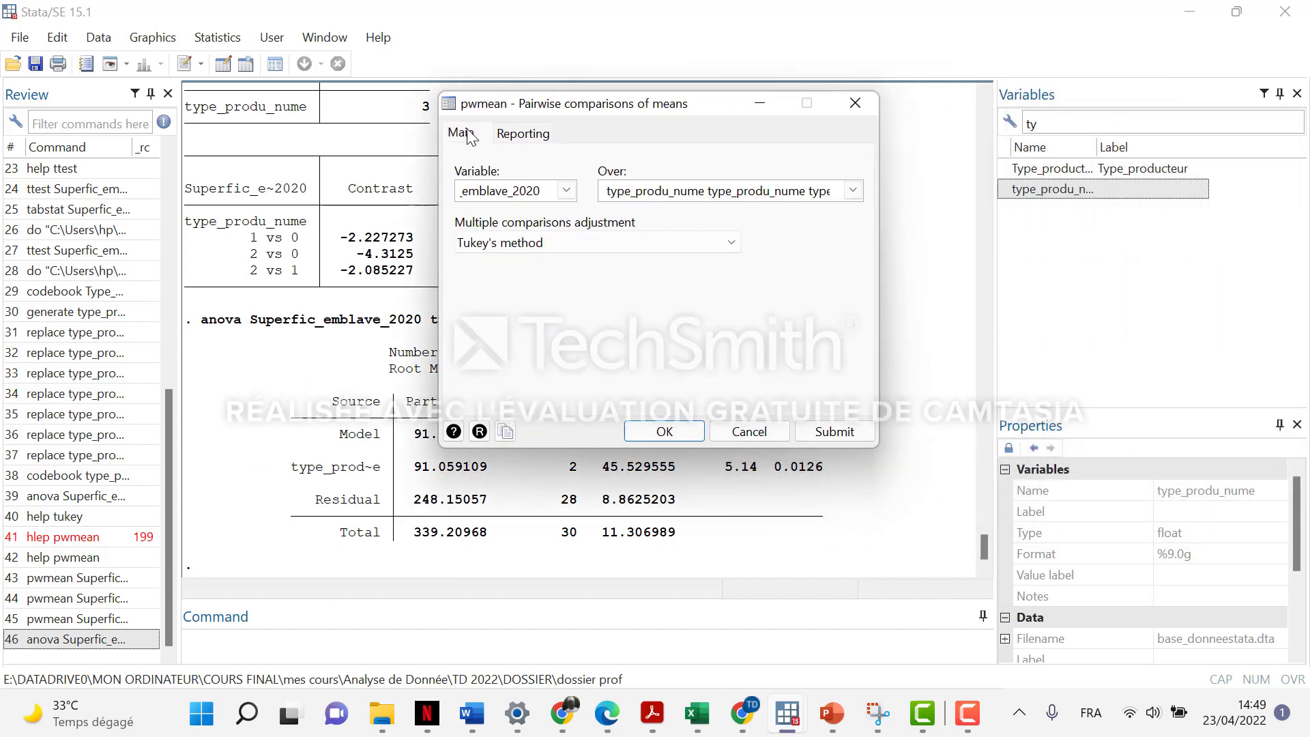
left_click(561, 193)
left_click(640, 222)
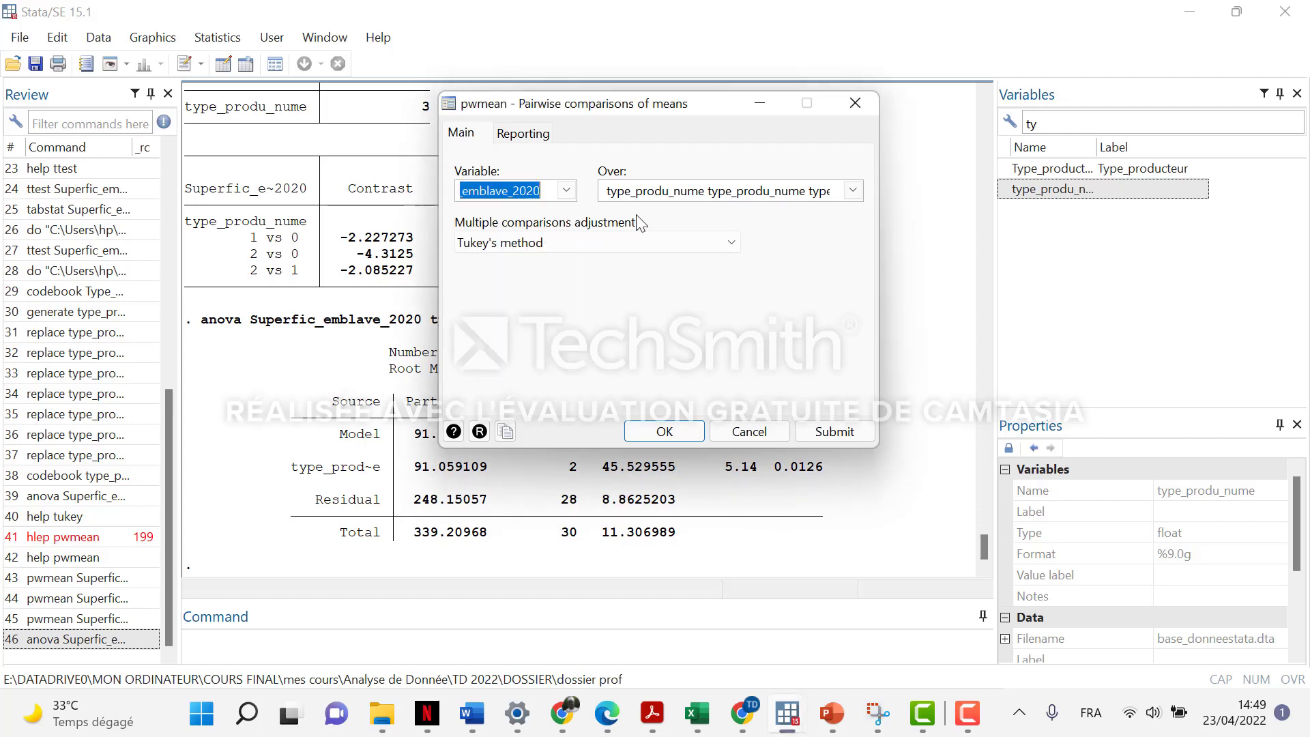
Step: Remove the repeated entries from the Over variables so that only a single type_produ_nume is left
left_click(852, 191)
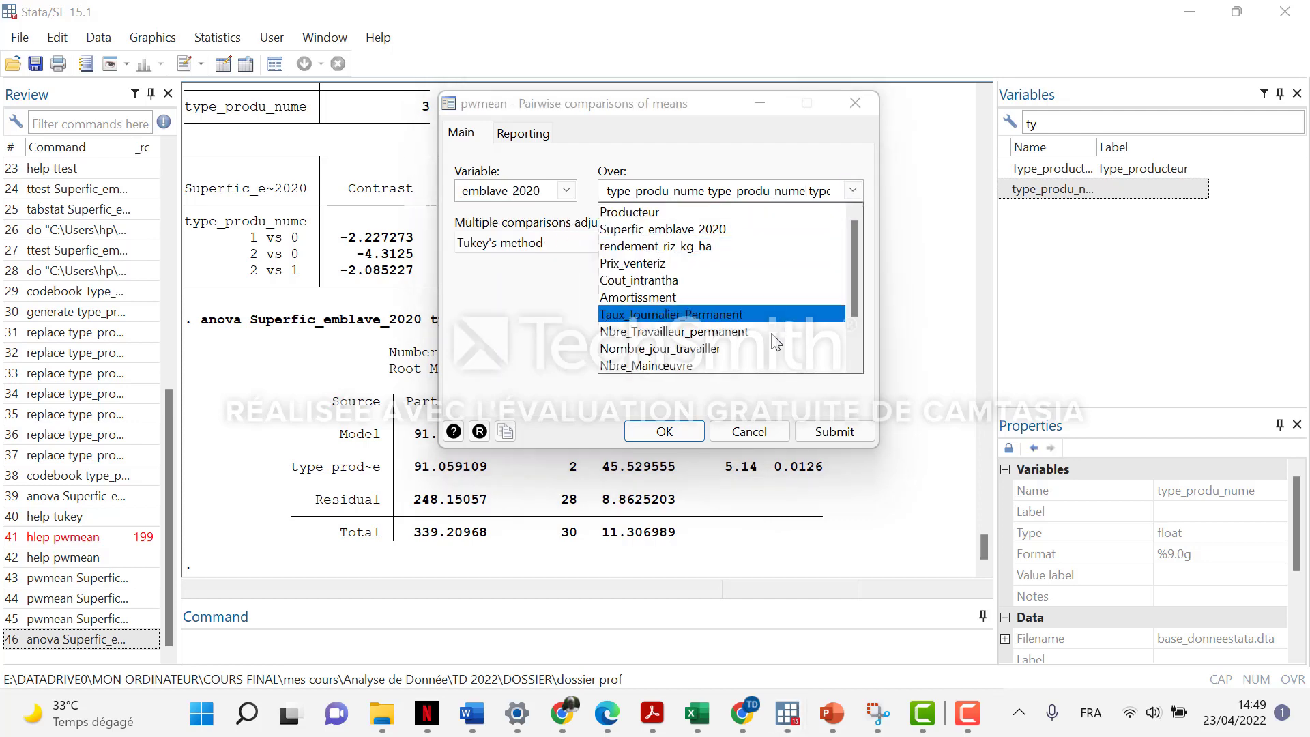
scroll(773, 345, "down", 2)
left_click(733, 368)
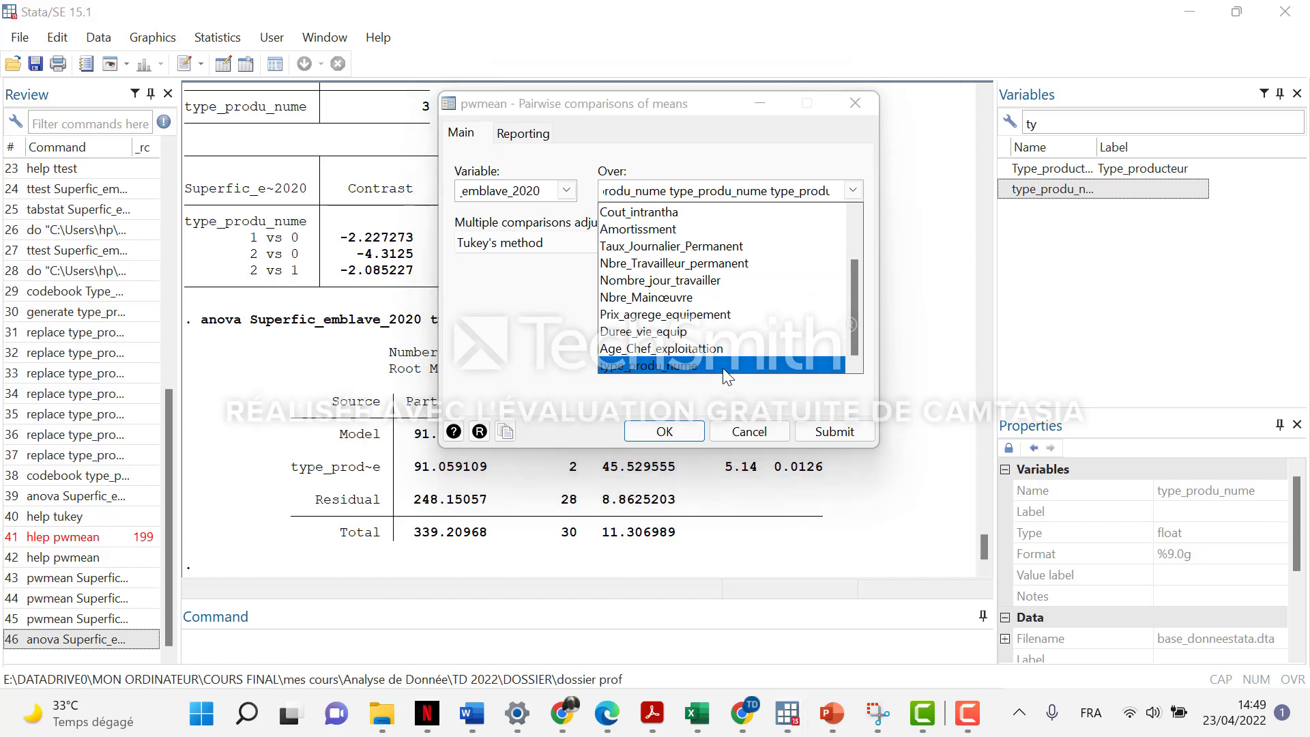
key("BackSpace")
key("BackSpace")
key("BackSpace")
key("BackSpace")
key("BackSpace")
key("BackSpace")
key("BackSpace")
key("BackSpace")
key("BackSpace")
key("BackSpace")
key("BackSpace")
key("BackSpace")
key("BackSpace")
key("BackSpace")
key("BackSpace")
key("BackSpace")
key("BackSpace")
key("BackSpace")
key("BackSpace")
key("BackSpace")
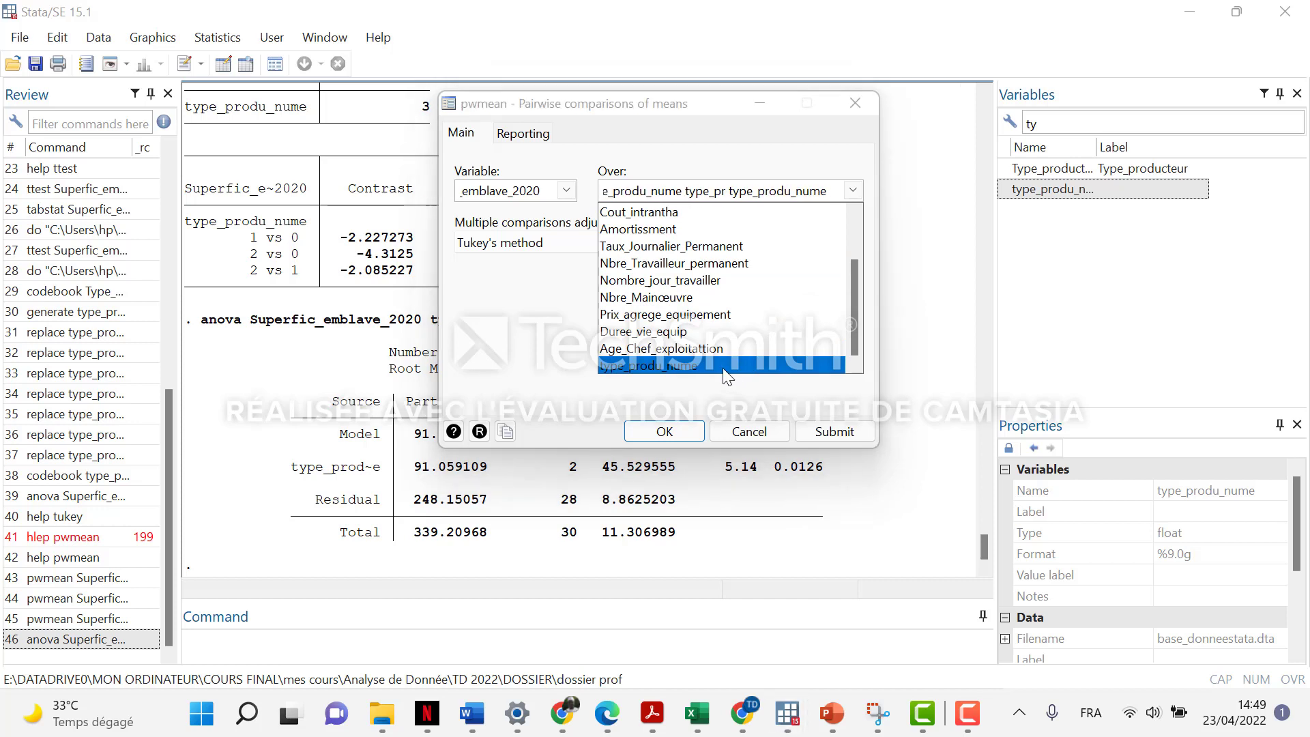
key("BackSpace")
key("BackSpace")
key("BackSpace")
key("BackSpace")
key("BackSpace")
key("BackSpace")
key("BackSpace")
key("BackSpace")
key("BackSpace")
key("BackSpace")
key("BackSpace")
key("BackSpace")
key("BackSpace")
key("BackSpace")
key("BackSpace")
key("BackSpace")
key("BackSpace")
key("BackSpace")
key("BackSpace")
key("BackSpace")
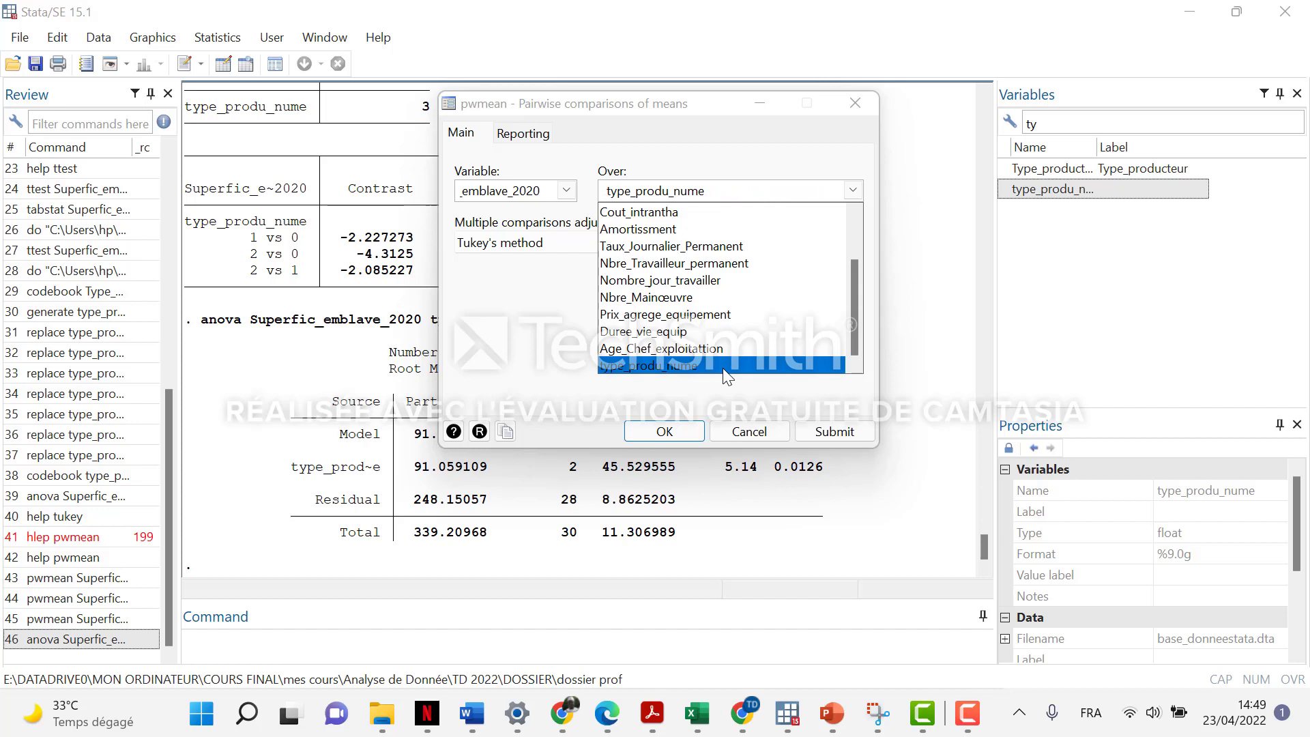
Step: Clear the variable to compare and choose Superfic_emblave_2020 for it again
left_click(567, 190)
left_click(567, 190)
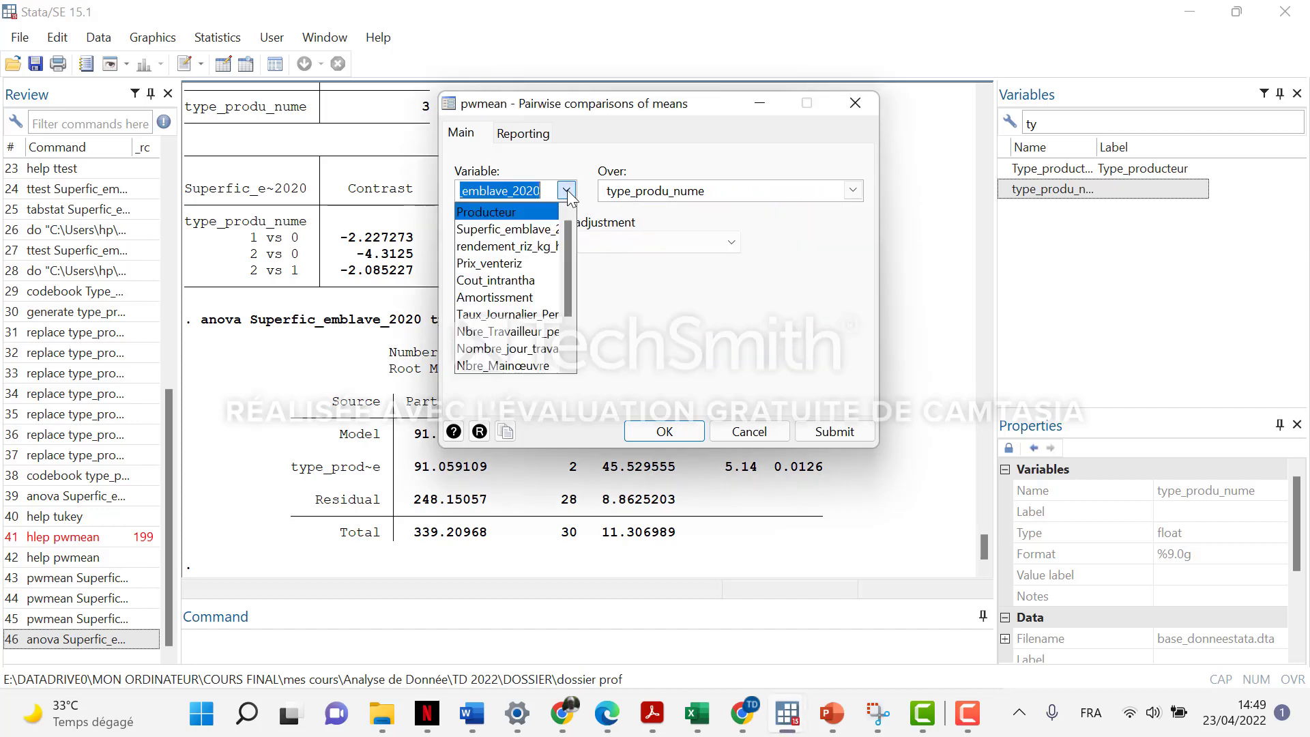
key("BackSpace")
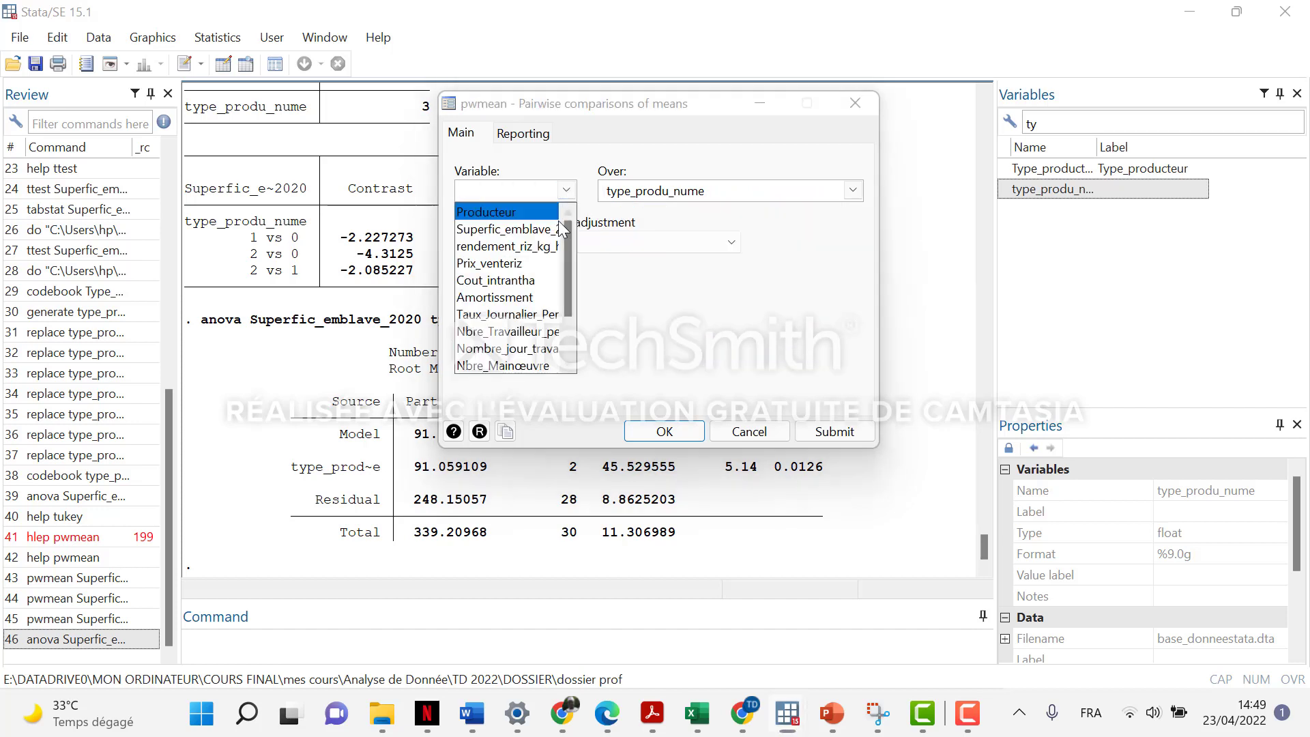
left_click(518, 229)
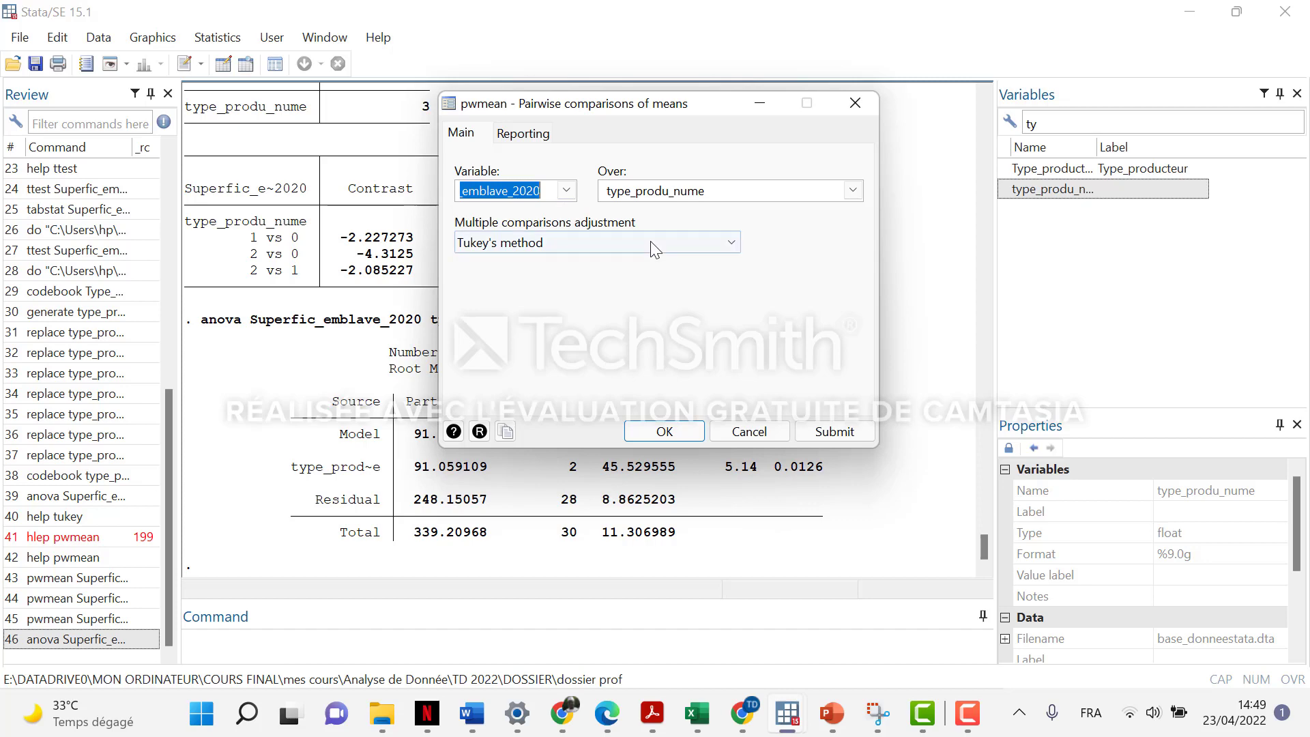
Step: Submit the pairwise comparison of Superfic_emblave_2020 over type_produ_nume with Tukey's method and uncover the results table
left_click(708, 243)
left_click(673, 335)
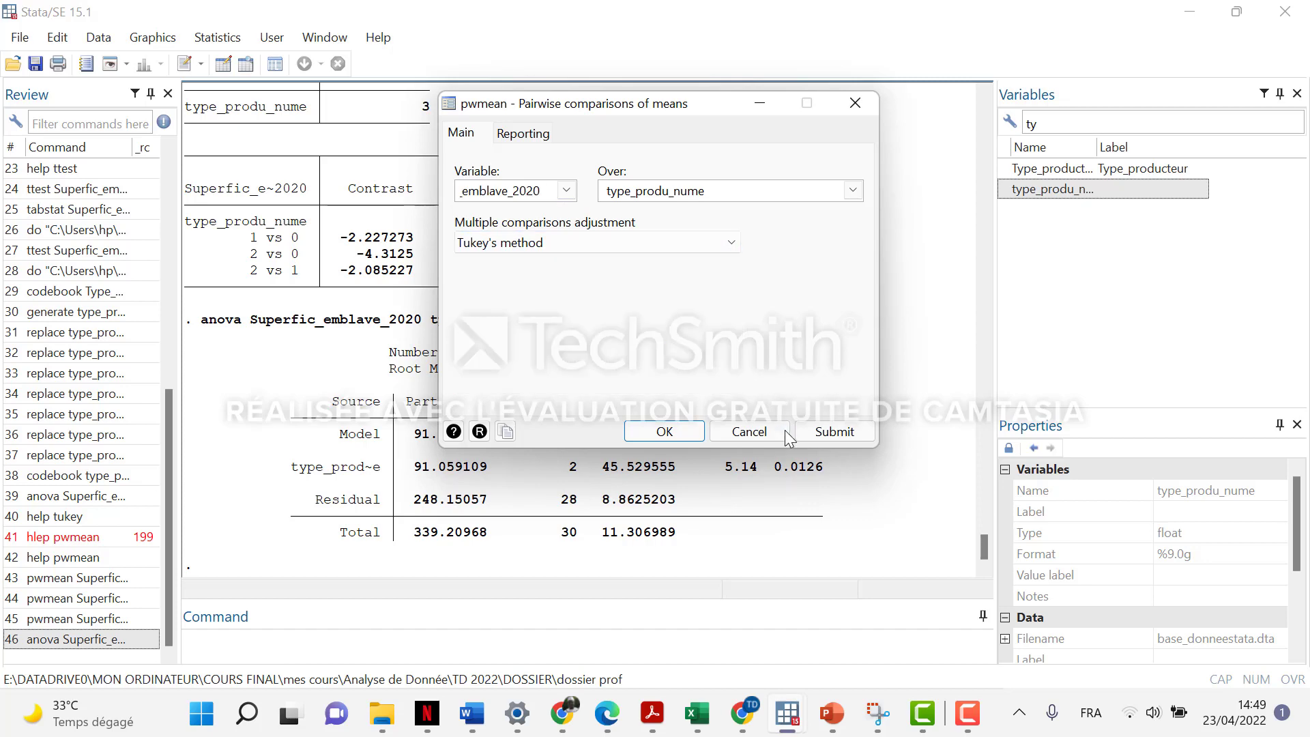
left_click(820, 434)
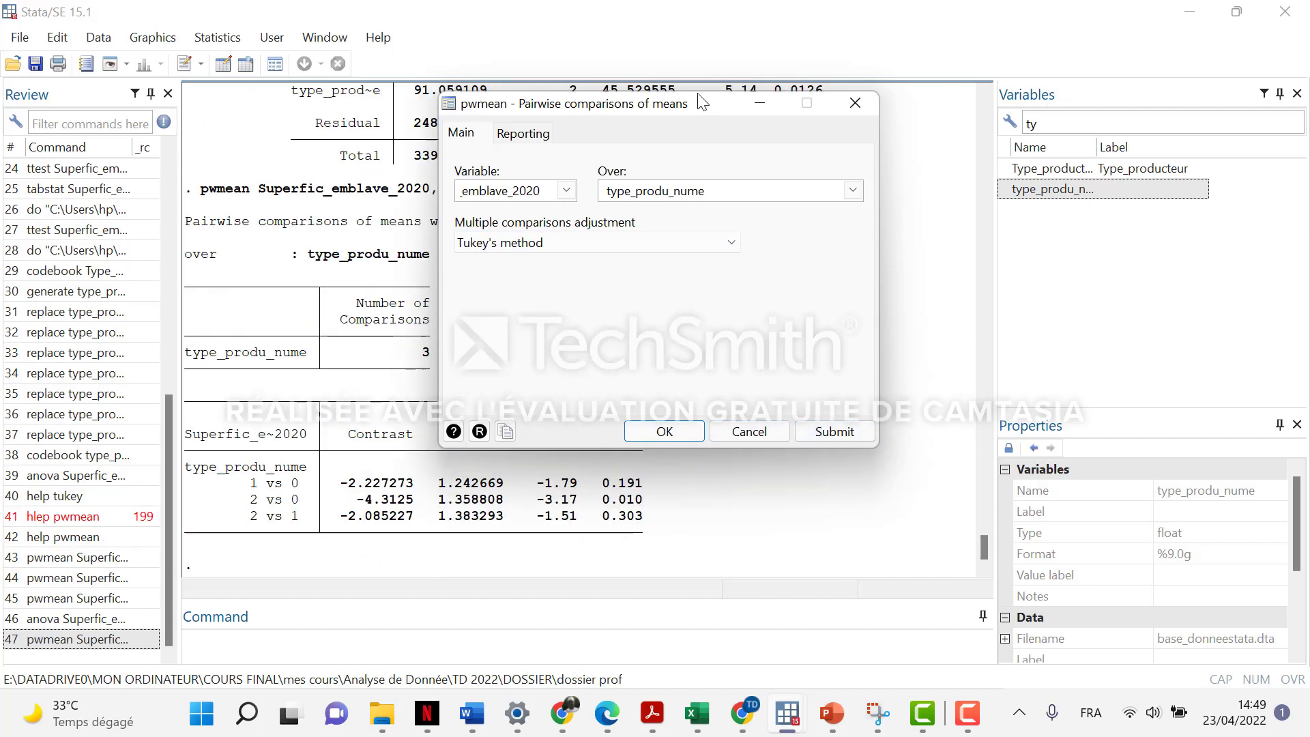
left_click_drag(704, 103, 1140, 186)
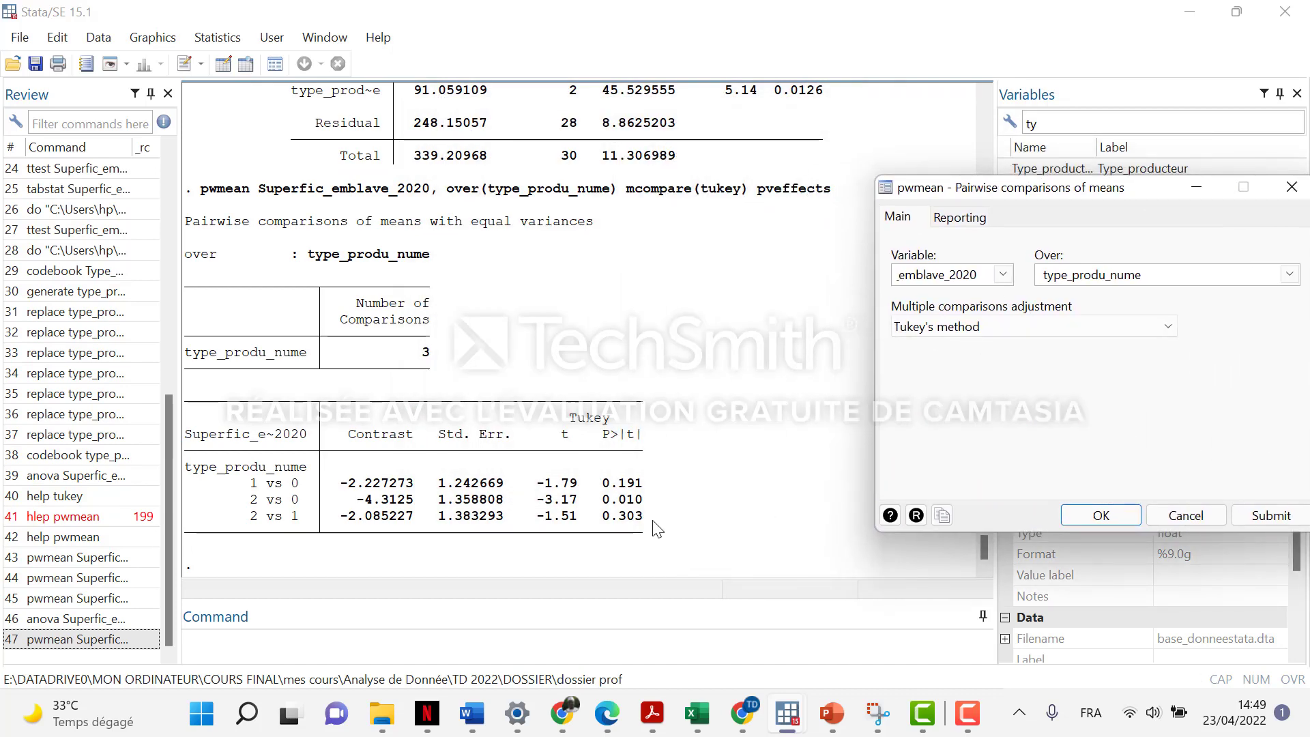
left_click(653, 520)
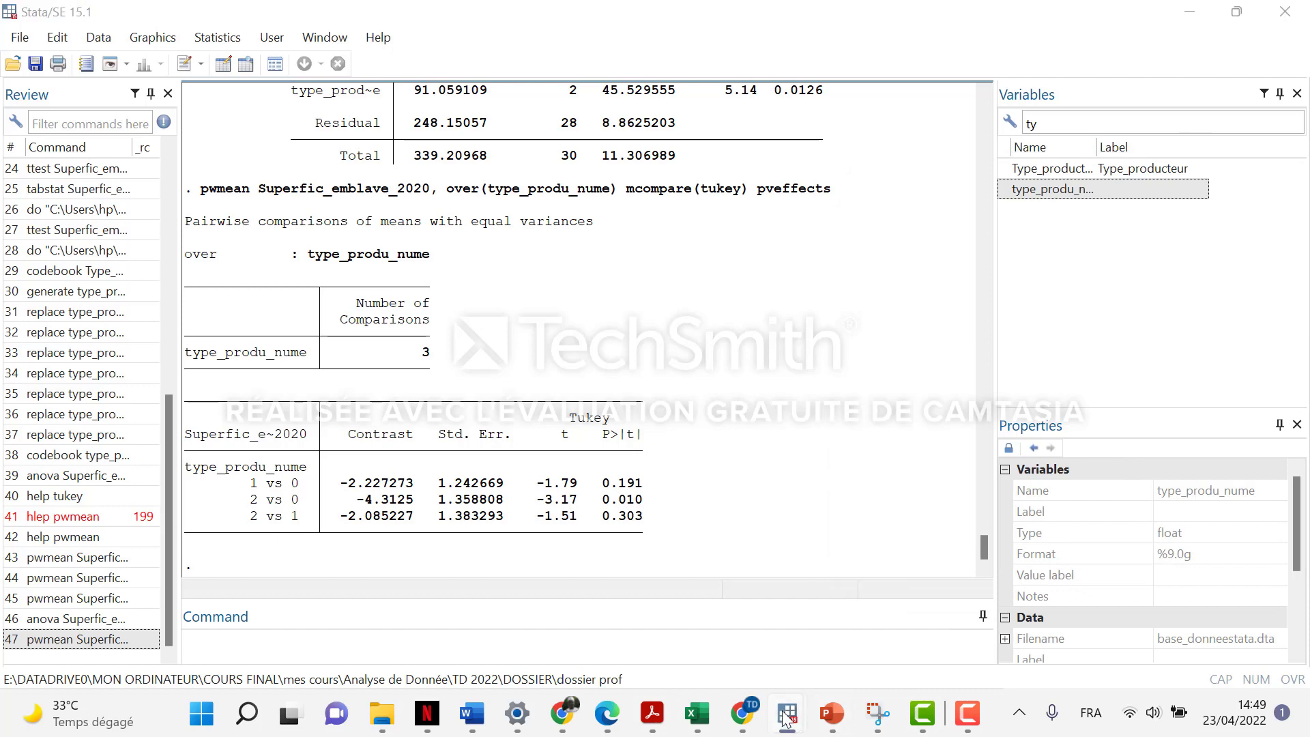
Step: Bring the Pairwise comparisons of means dialog back and review its reporting options for the effects tables
mouse_move(787, 713)
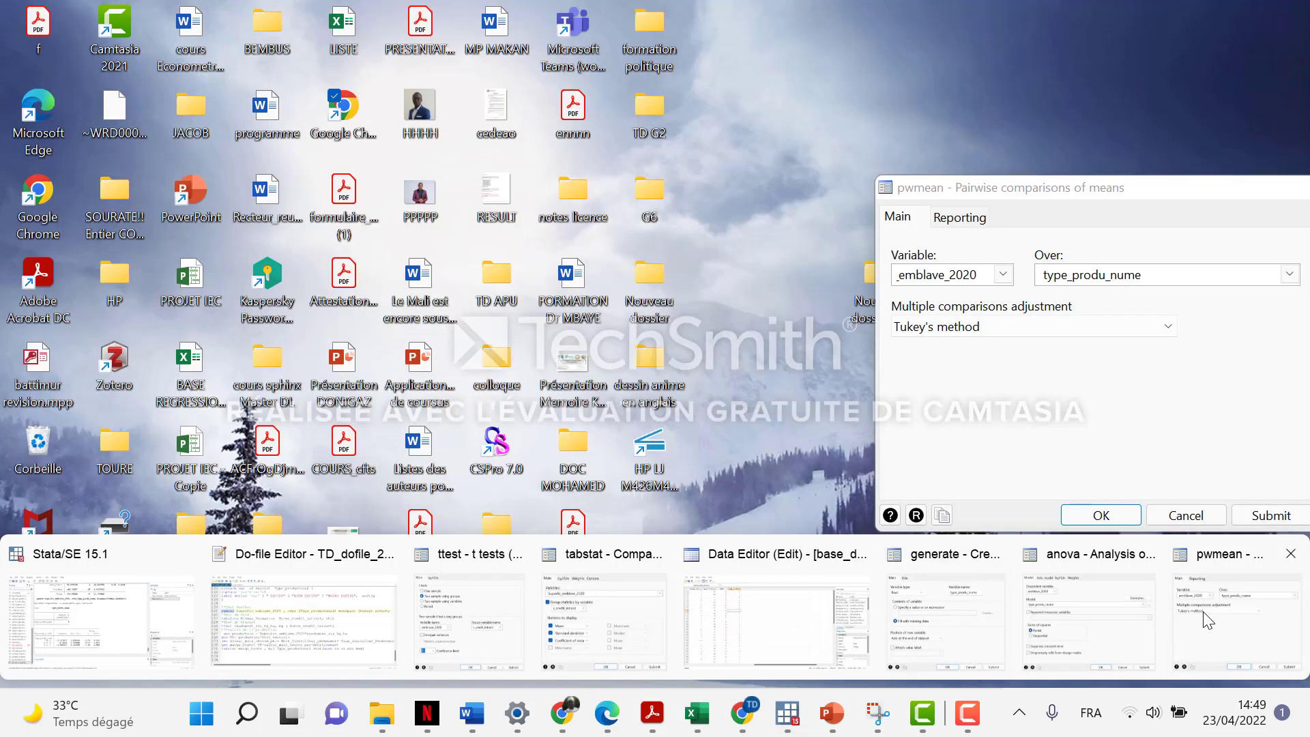
left_click(1202, 612)
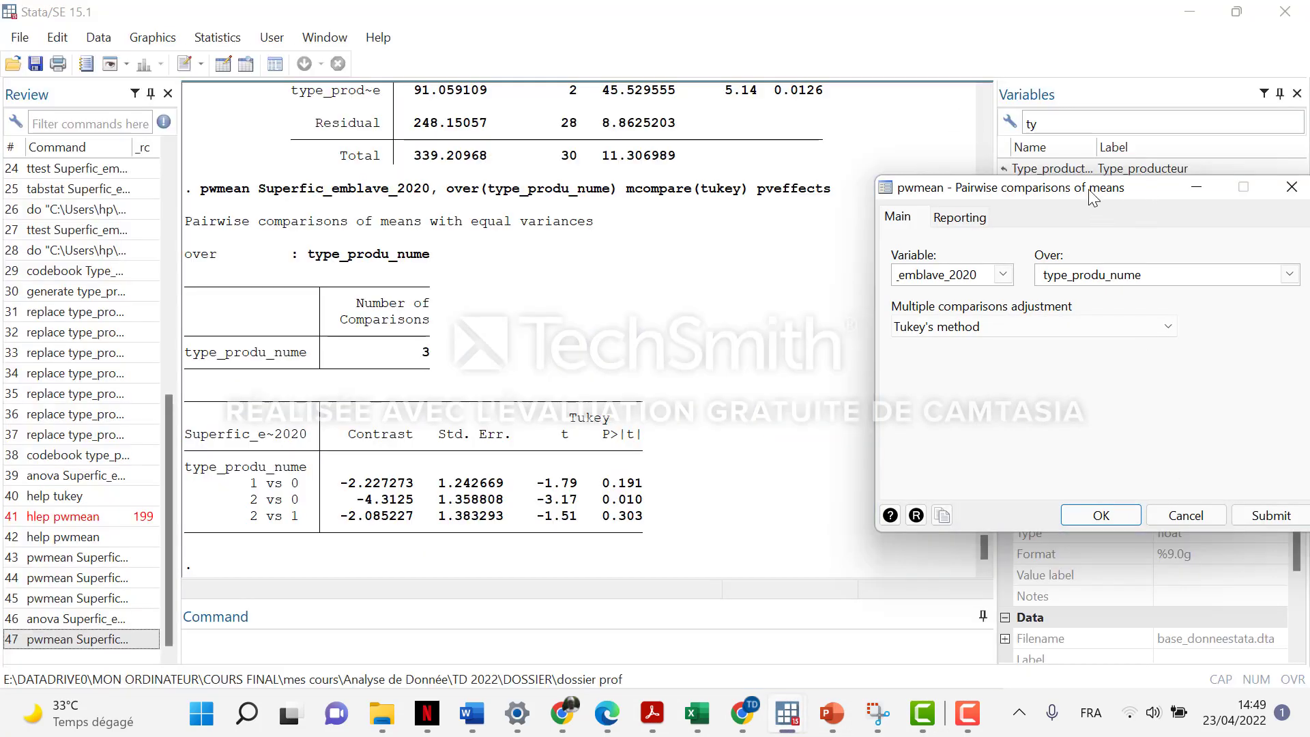
left_click_drag(1095, 190, 884, 44)
left_click(769, 73)
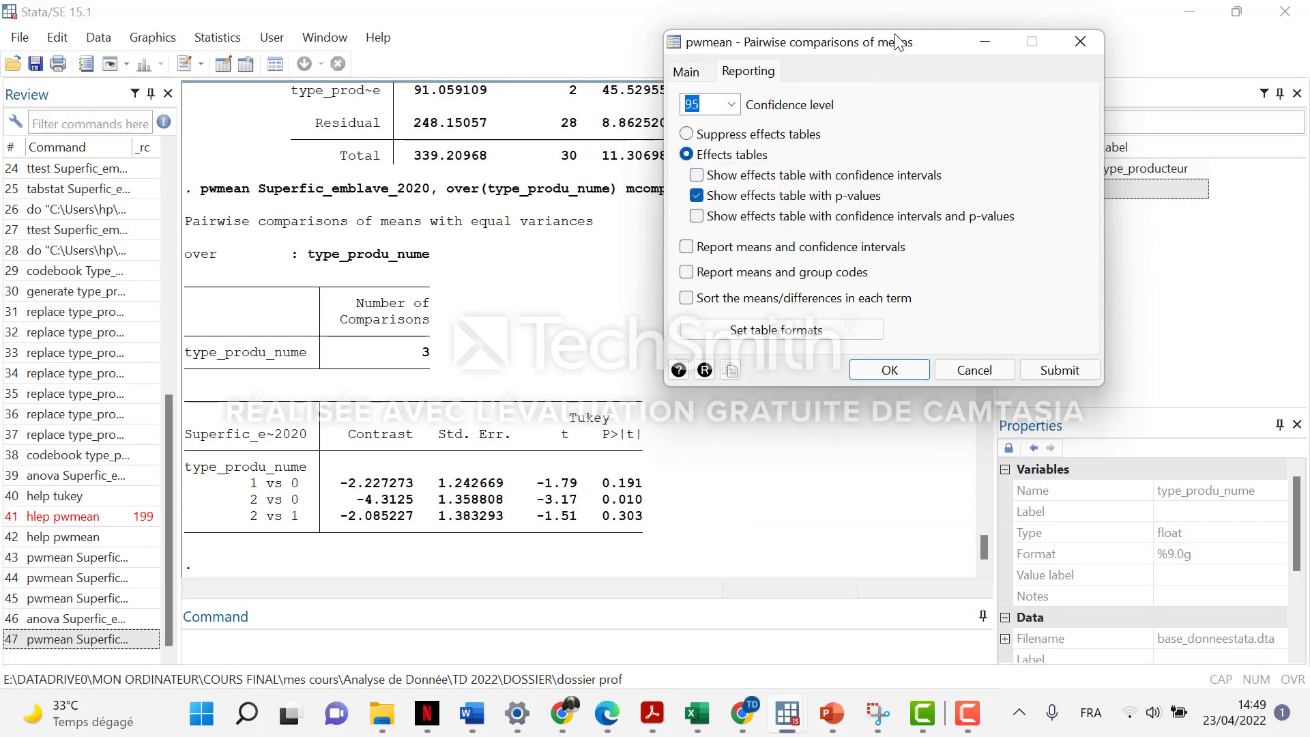
Step: Highlight the 2 vs 0 comparison row in the Tukey results table, keeping the dialog clear of the output
left_click_drag(901, 43, 1069, 43)
left_click_drag(635, 517, 246, 502)
left_click(617, 500)
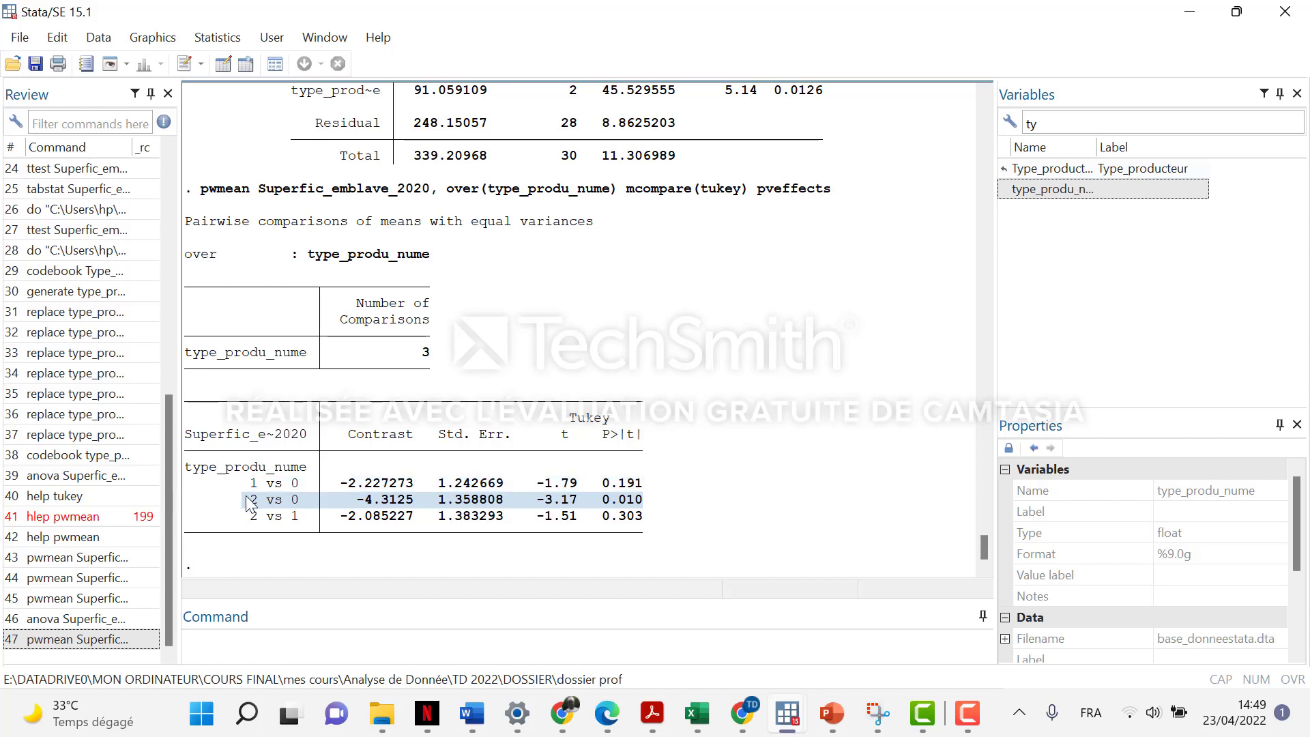